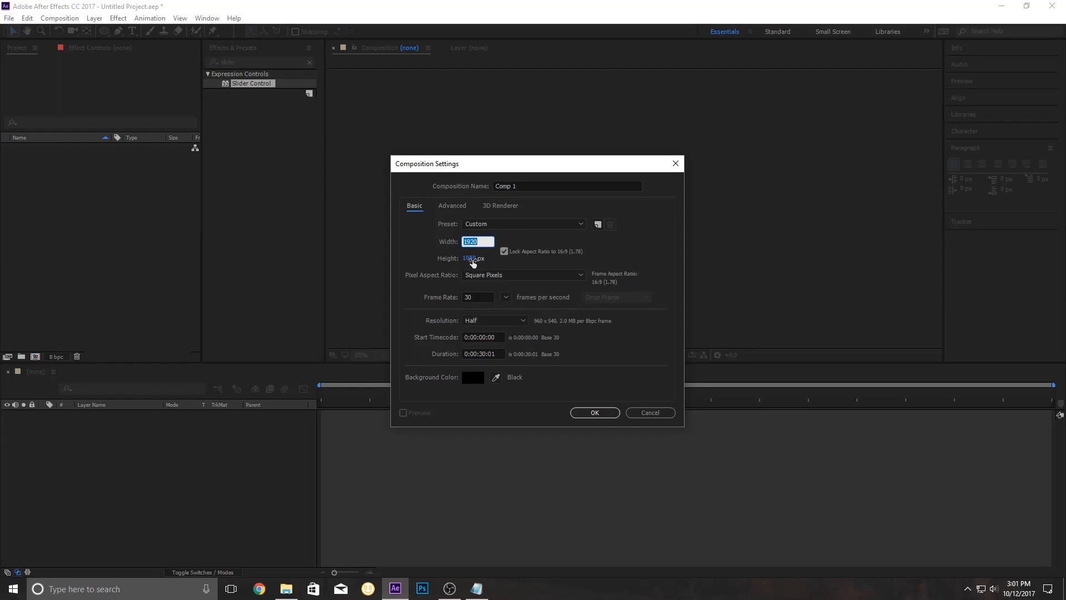
Create the composition Comp 1 at 1920 x 1080 px, 30 frames per second, with a duration of 0:00:30:01.
{"action": "left_click", "coordinate": [479, 298]}
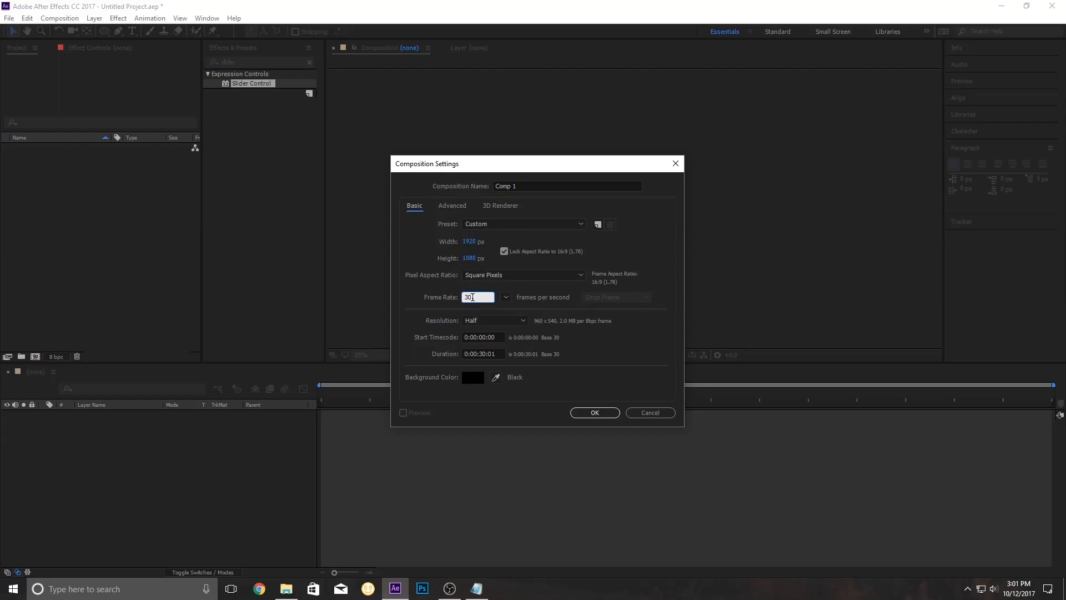
{"action": "left_click", "coordinate": [482, 353]}
{"action": "left_click", "coordinate": [613, 413]}
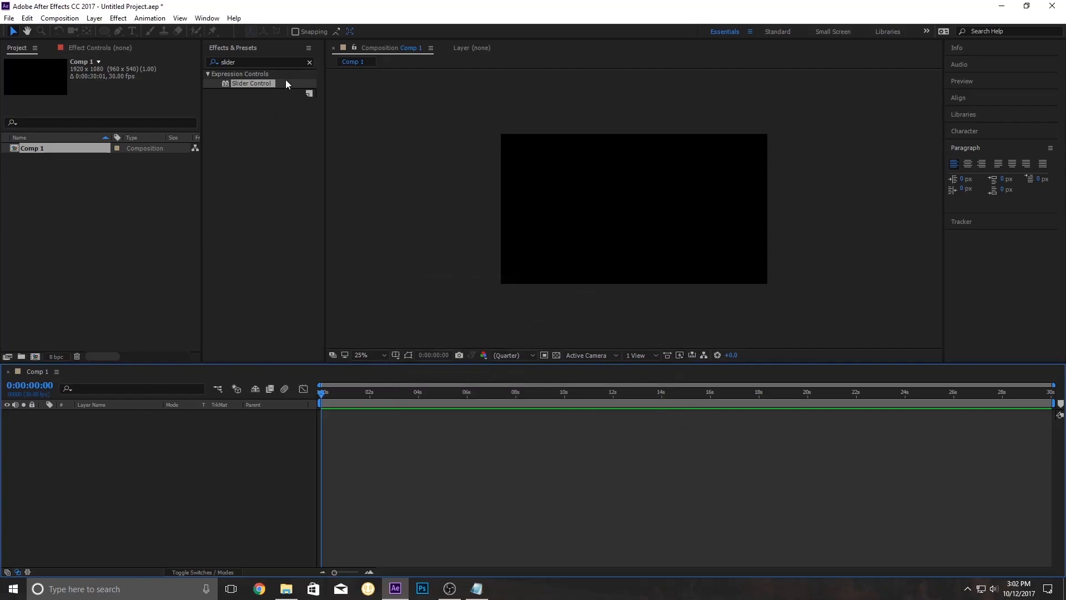
Clear the effects search and import Background, music and Particles_07 from the desktop folder p as footage.
{"action": "left_click", "coordinate": [309, 61]}
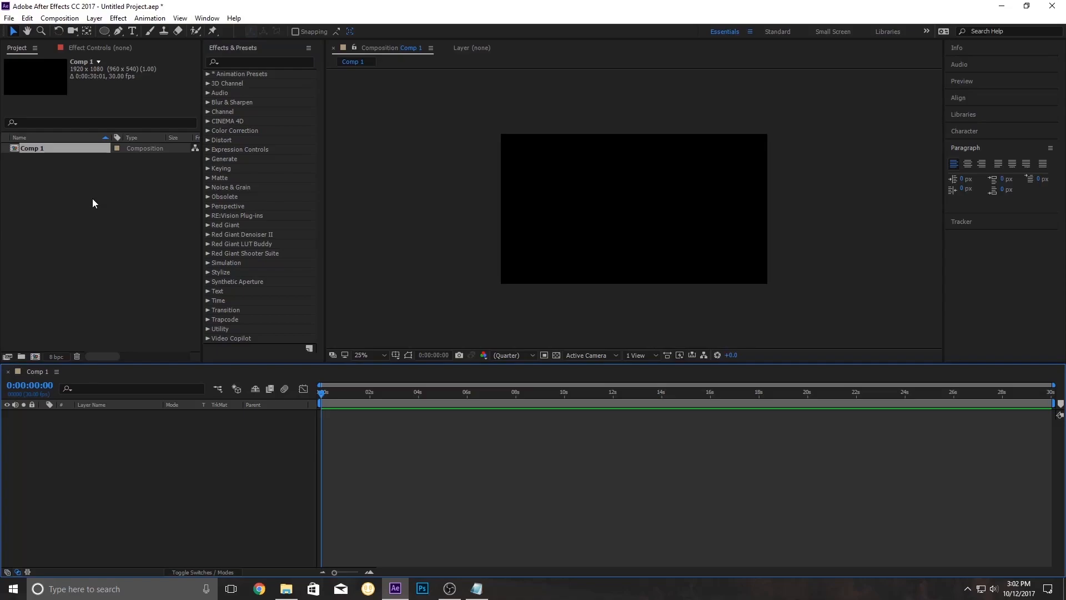
{"action": "double_click", "coordinate": [74, 221]}
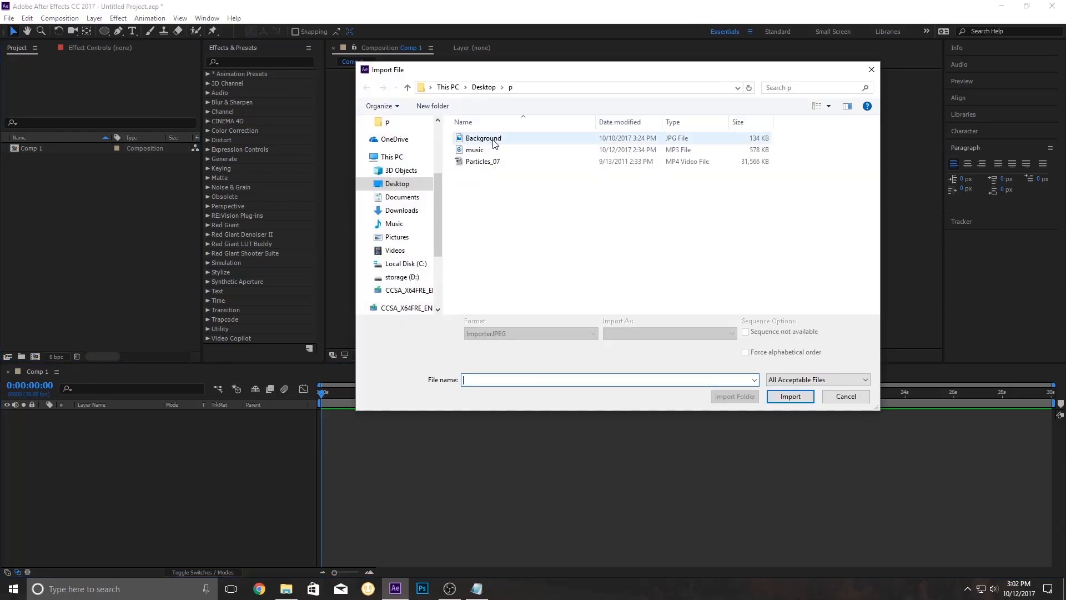
{"action": "left_click_drag", "start_coordinate": [483, 210], "coordinate": [470, 124]}
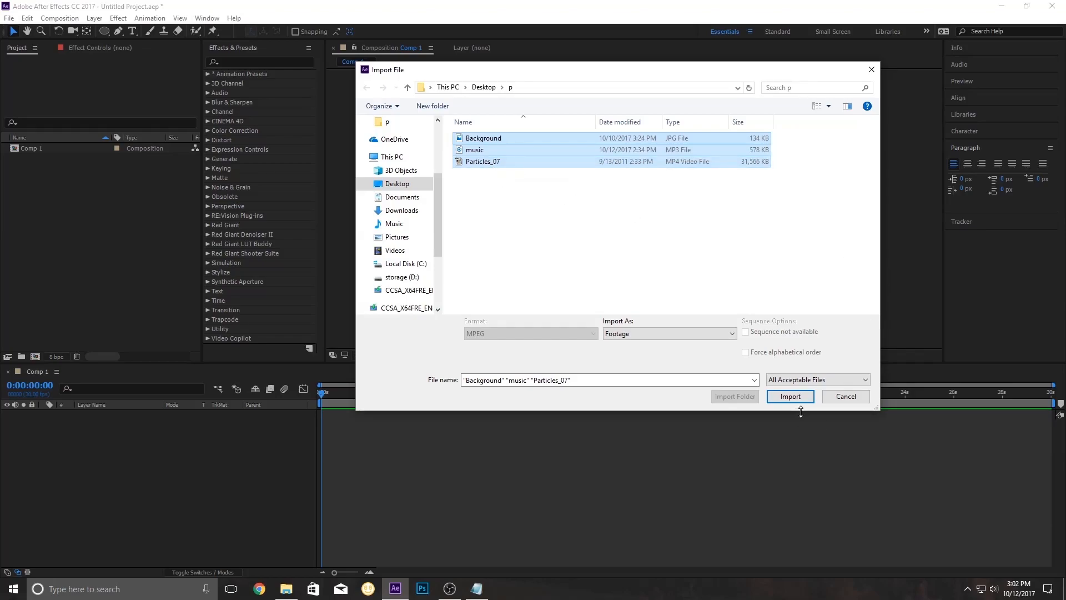
{"action": "left_click", "coordinate": [792, 396]}
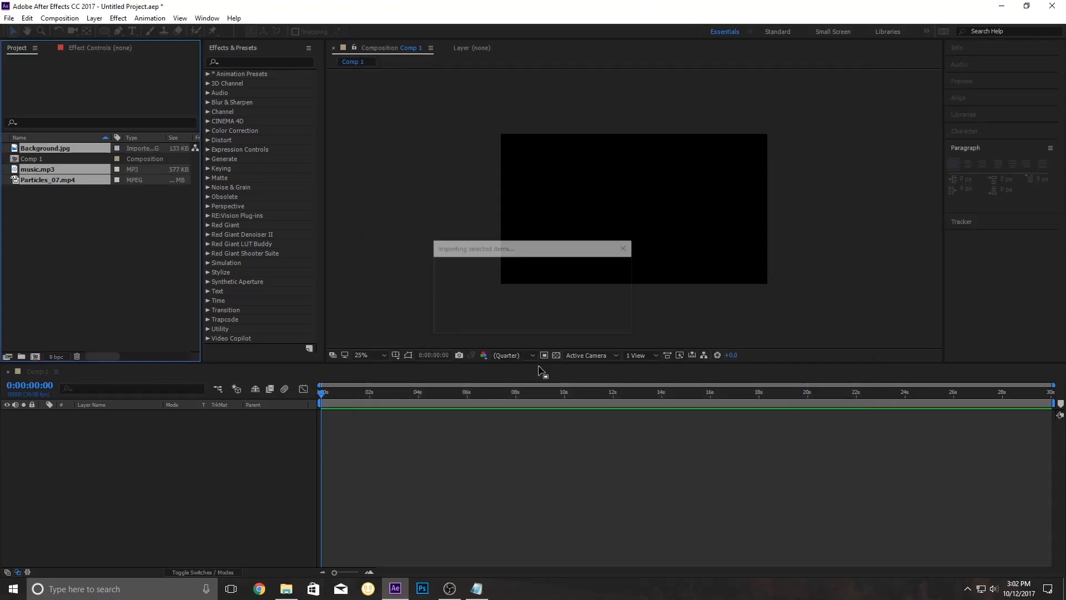
{"action": "left_click", "coordinate": [56, 228]}
Add Background.jpg to Comp 1 as a layer and scale it to 128%.
{"action": "left_click_drag", "start_coordinate": [48, 149], "coordinate": [72, 426]}
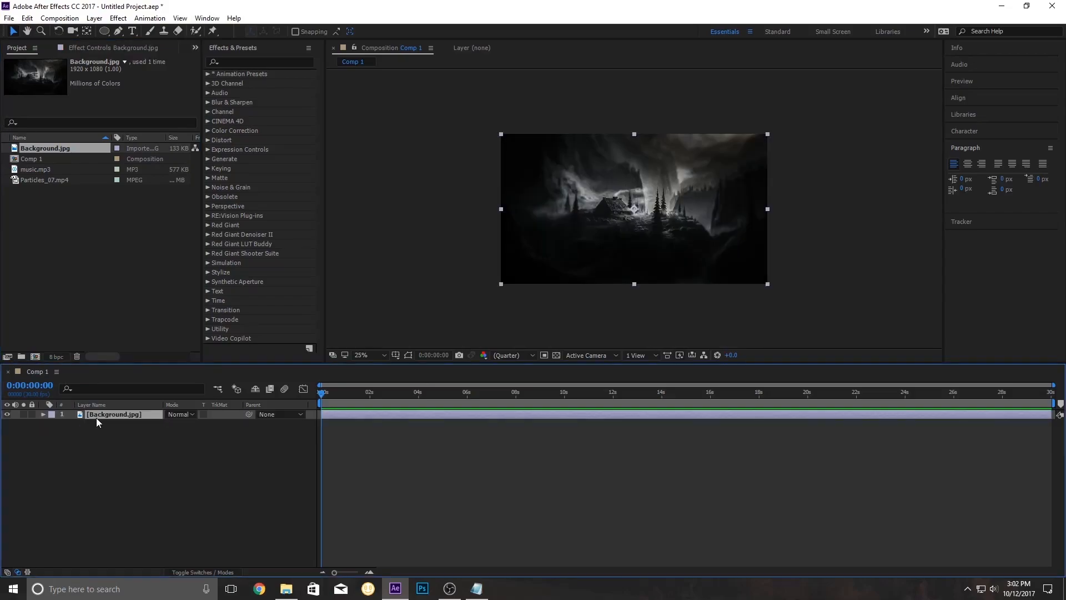
{"action": "key", "text": "s"}
{"action": "left_click_drag", "start_coordinate": [180, 424], "coordinate": [148, 468]}
{"action": "left_click", "coordinate": [147, 469]}
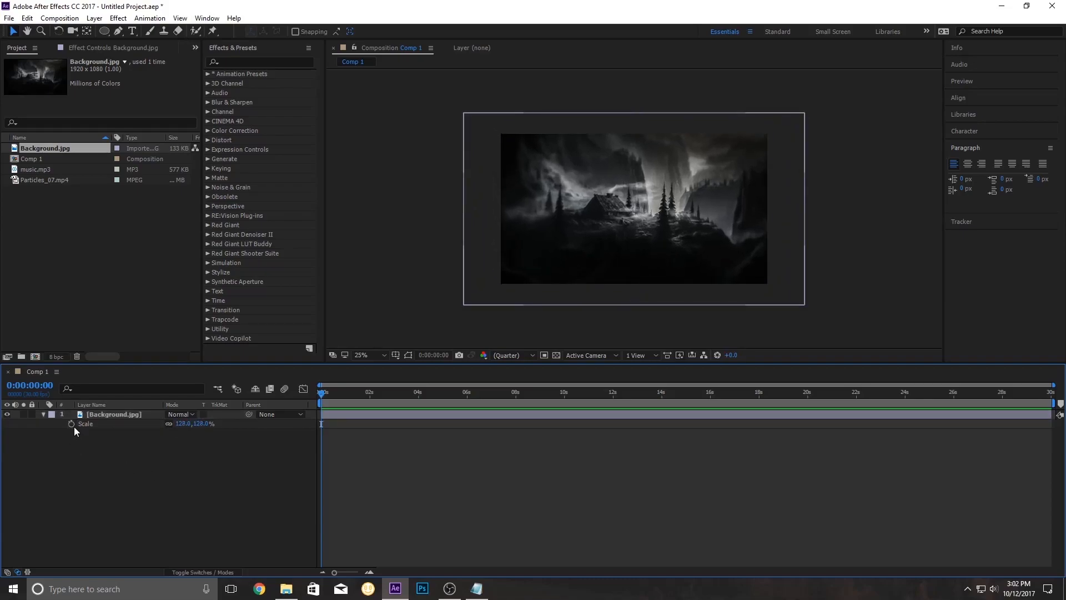
Add the expression wiggle(1.5,20) to the Background.jpg layer's position, preview the motion briefly and collapse the layer's properties.
{"action": "left_click", "coordinate": [92, 415]}
{"action": "key", "text": "p"}
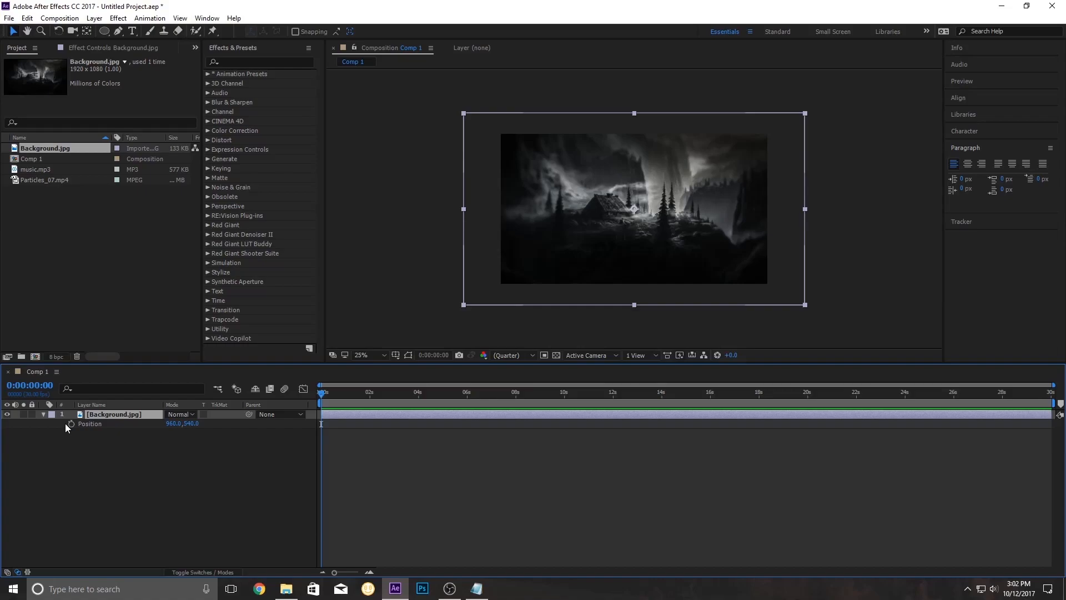
{"action": "left_click", "coordinate": [70, 423], "text": "alt"}
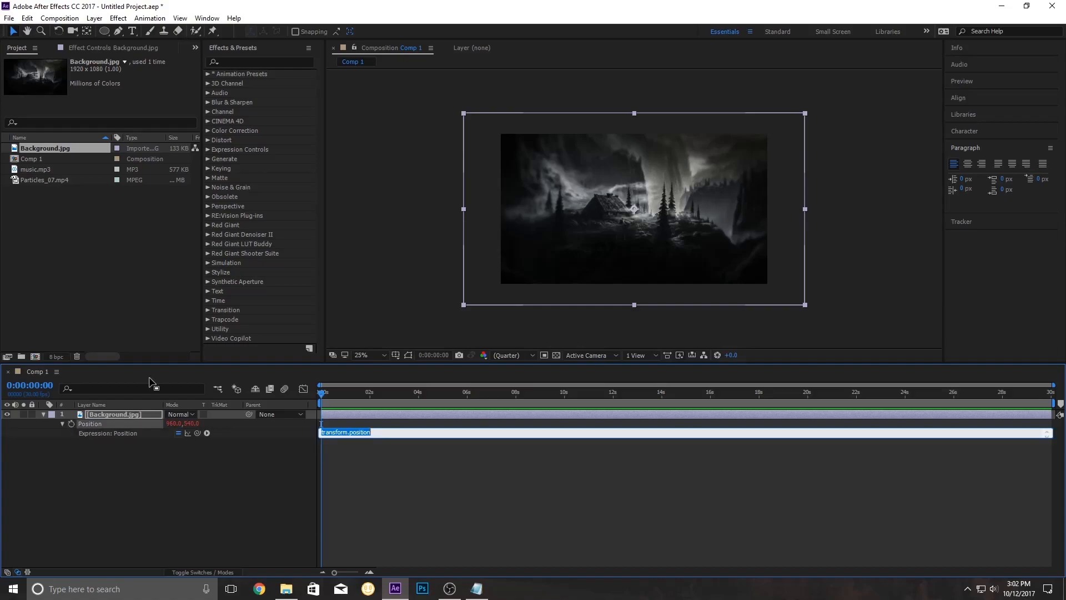
{"action": "type", "text": "wiggle()1.5,20)"}
{"action": "left_click", "coordinate": [371, 461]}
{"action": "mouse_move", "coordinate": [327, 391]}
{"action": "left_mouse_down"}
{"action": "mouse_move", "coordinate": [548, 389]}
{"action": "mouse_move", "coordinate": [444, 382]}
{"action": "mouse_move", "coordinate": [321, 401]}
{"action": "left_mouse_up"}
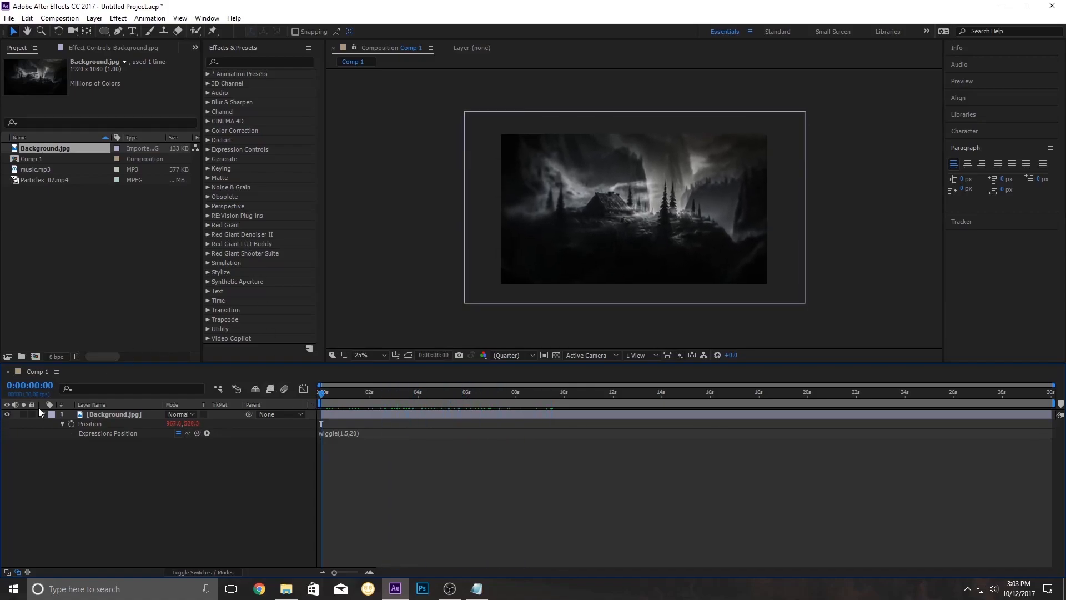
{"action": "key", "text": "u"}
Place music.mp3 above the background layer and add a black solid at composition size above it.
{"action": "left_click_drag", "start_coordinate": [45, 169], "coordinate": [100, 412]}
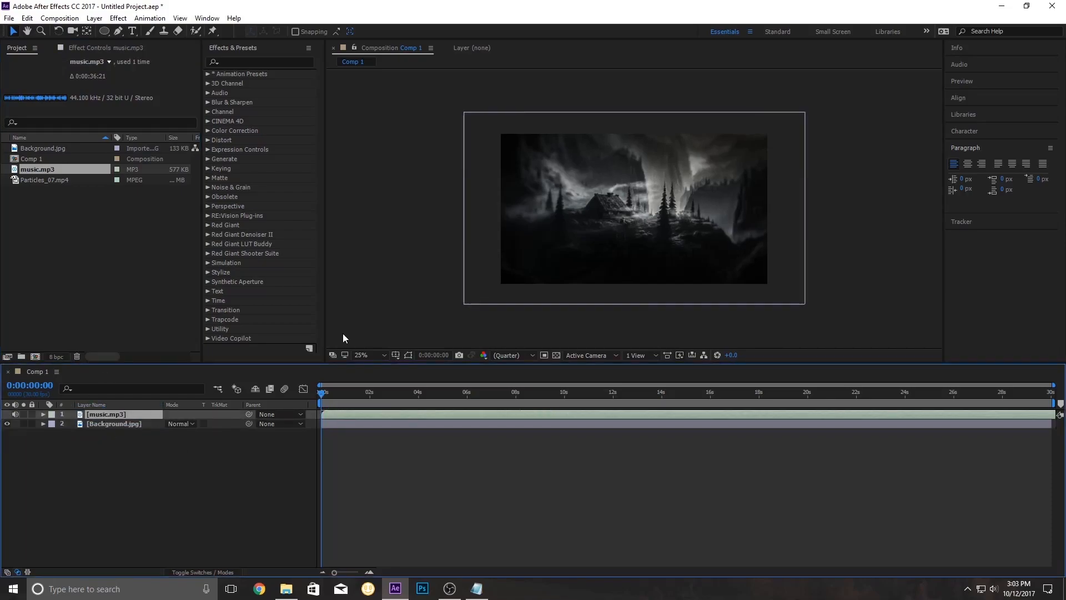
{"action": "left_click", "coordinate": [152, 499]}
{"action": "key", "text": "ctrl+y"}
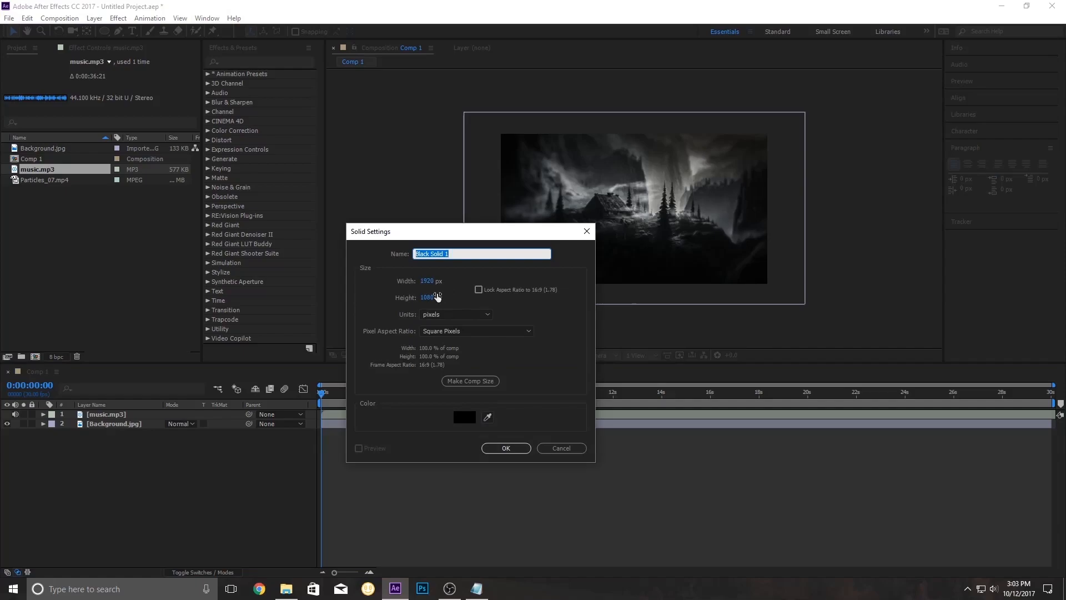
{"action": "left_click", "coordinate": [484, 384]}
{"action": "left_click", "coordinate": [506, 448]}
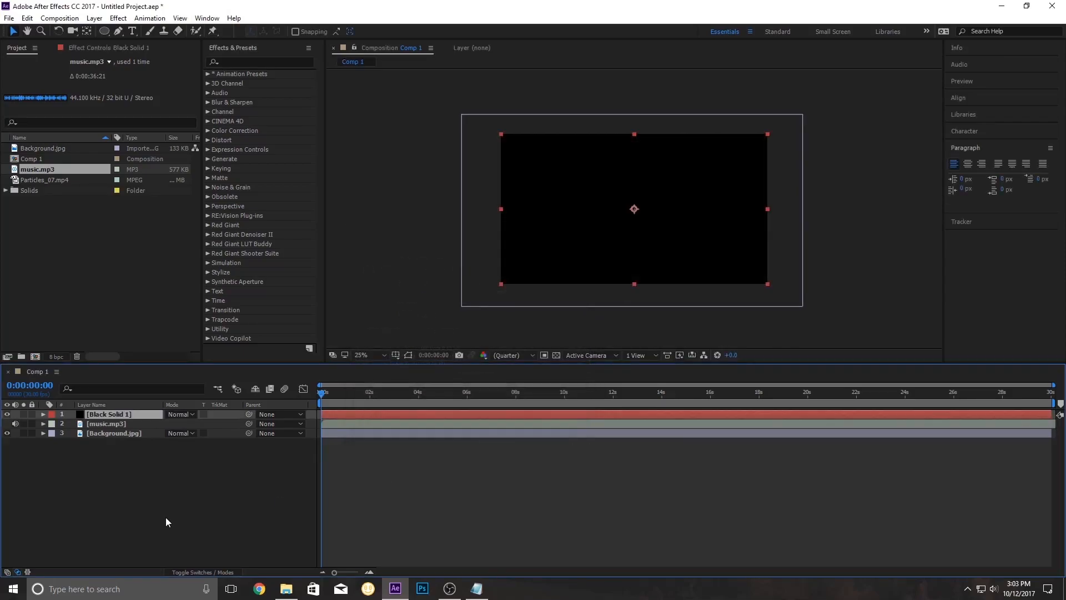
Draw a circular ellipse mask centred on the black solid, about one fifth of the frame width across.
{"action": "left_click_drag", "start_coordinate": [108, 37], "coordinate": [138, 66]}
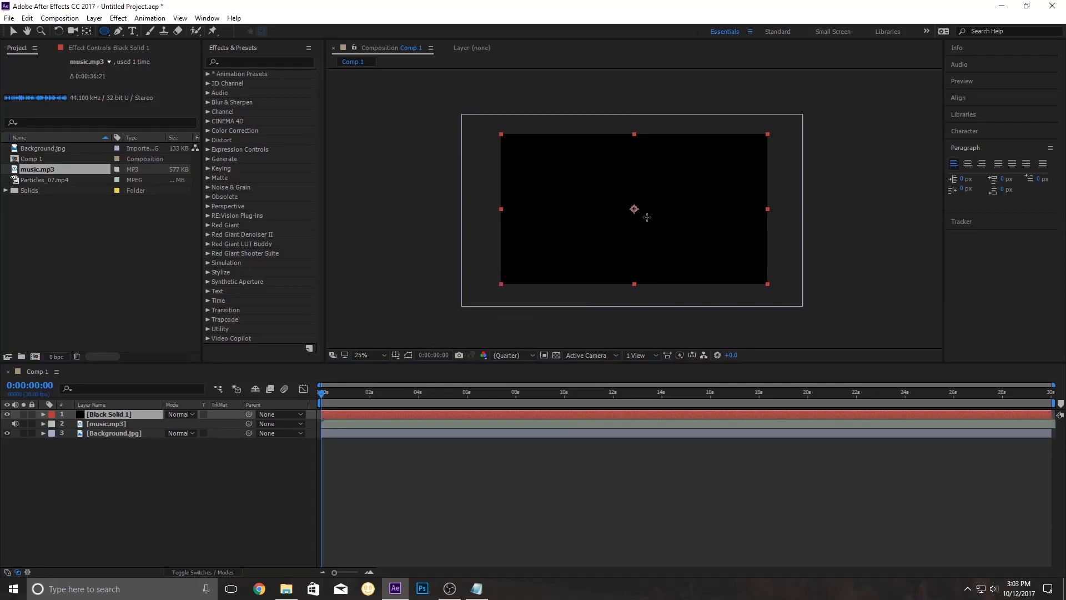
{"action": "scroll", "coordinate": [641, 213], "scroll_direction": "up", "scroll_amount": 2}
{"action": "scroll", "coordinate": [634, 209], "scroll_direction": "down", "scroll_amount": 1}
{"action": "scroll", "coordinate": [634, 209], "scroll_direction": "up", "scroll_amount": 1}
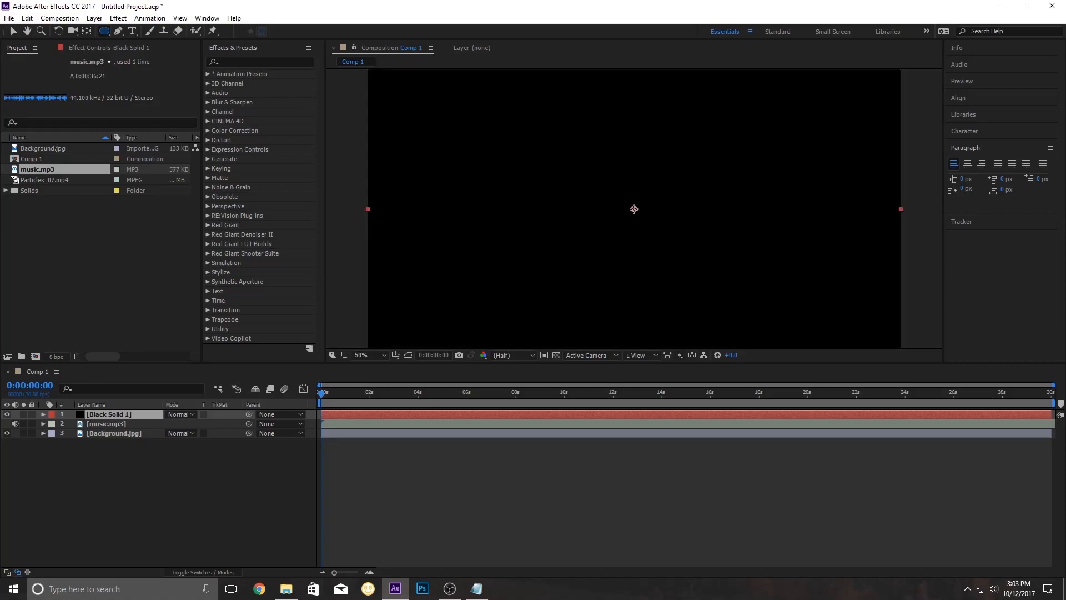
{"action": "left_click_drag", "start_coordinate": [634, 209], "coordinate": [686, 250]}
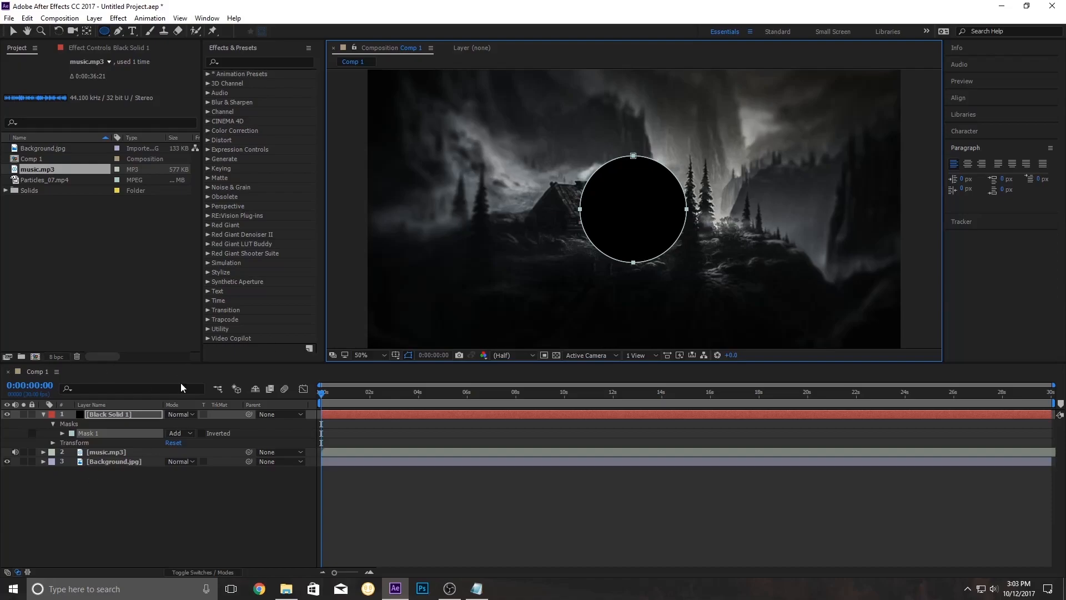
Set the mode of the black solid's circular mask to None and deselect the layer.
{"action": "left_click", "coordinate": [86, 436]}
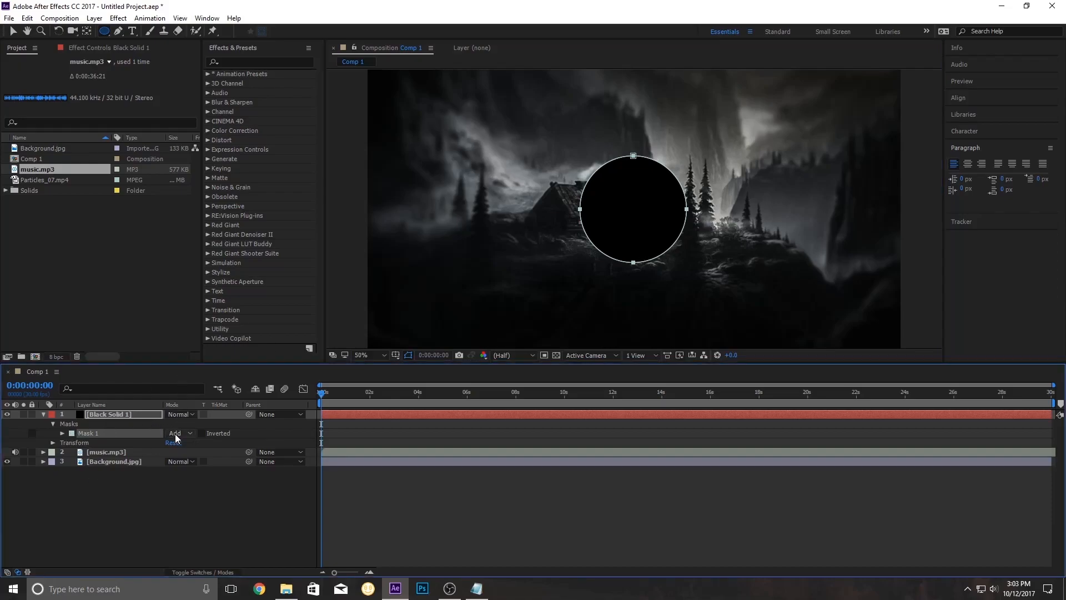
{"action": "left_click", "coordinate": [178, 432]}
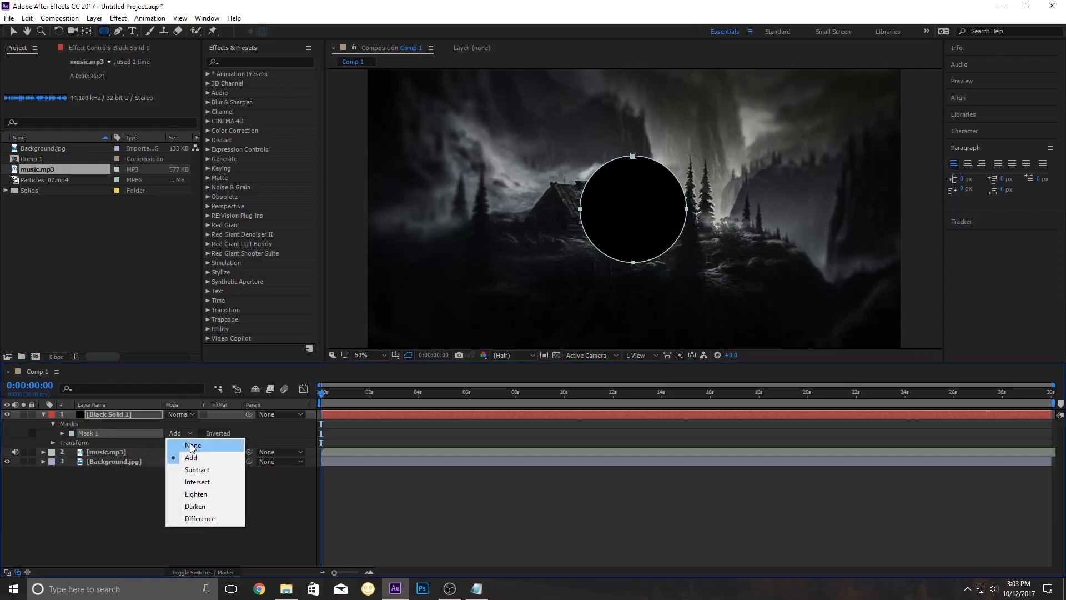
{"action": "left_click", "coordinate": [192, 443]}
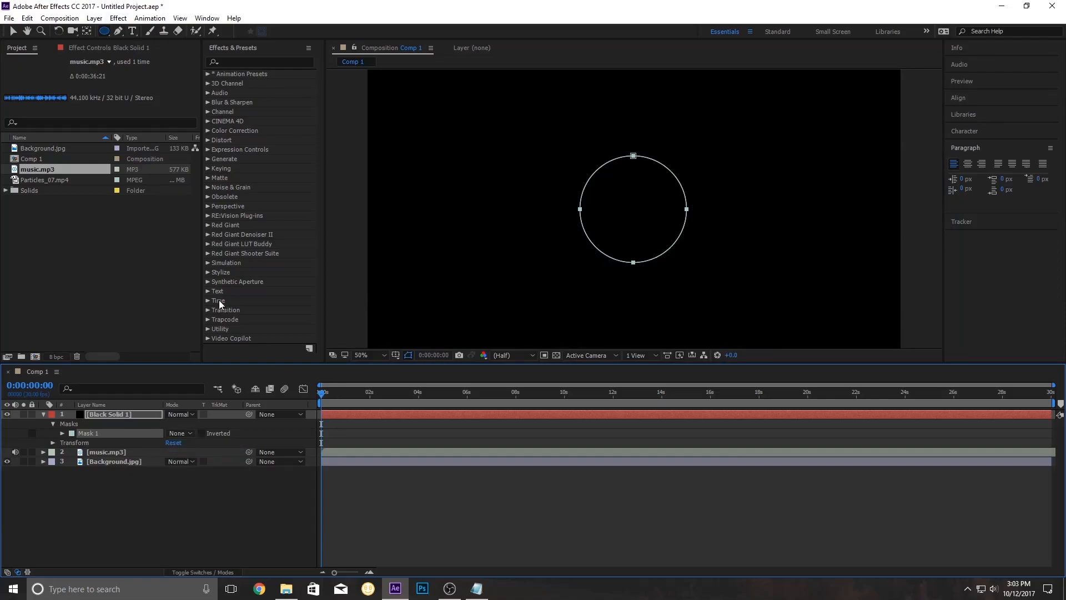
{"action": "left_click", "coordinate": [156, 501]}
Apply the Audio Spectrum effect to the black solid and rename the layer audio.
{"action": "left_click", "coordinate": [250, 60]}
{"action": "left_click", "coordinate": [250, 61]}
{"action": "type", "text": "spec"}
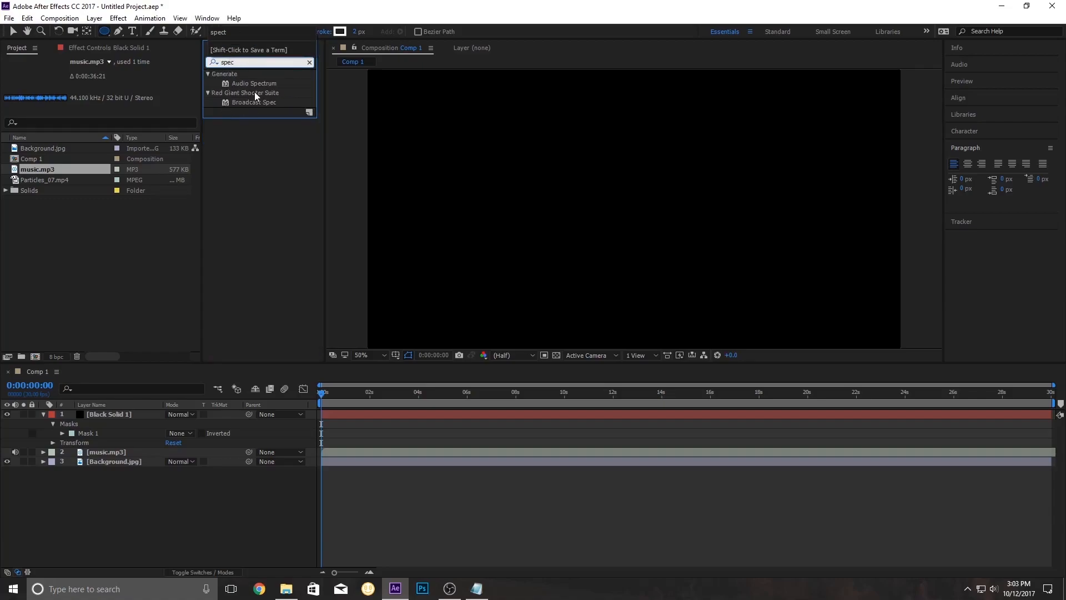
{"action": "left_click_drag", "start_coordinate": [252, 85], "coordinate": [112, 415]}
{"action": "key", "text": "Return"}
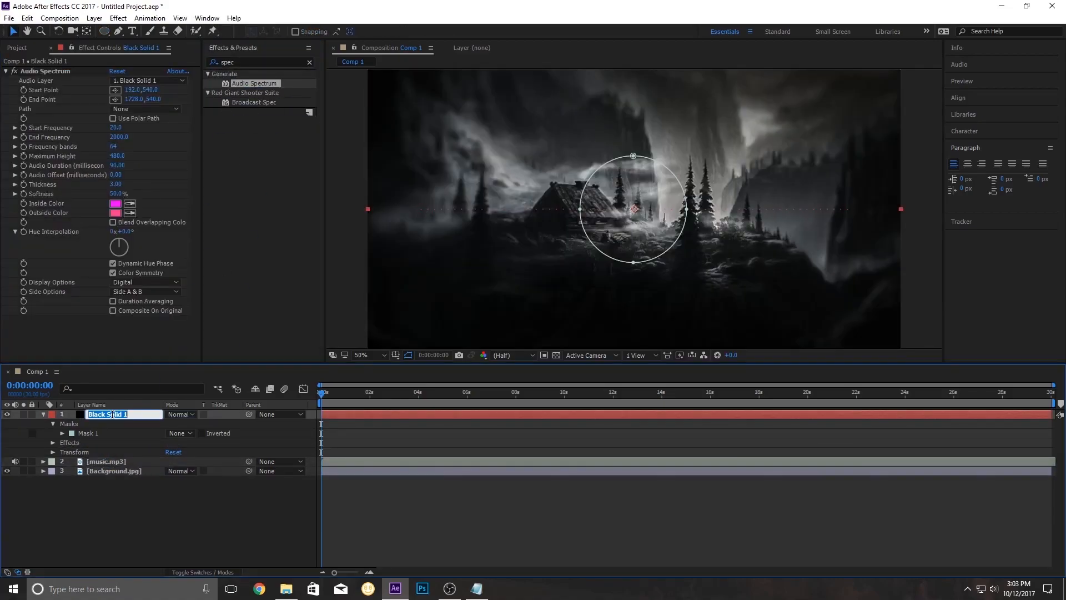
{"action": "type", "text": "audio"}
{"action": "key", "text": "Return"}
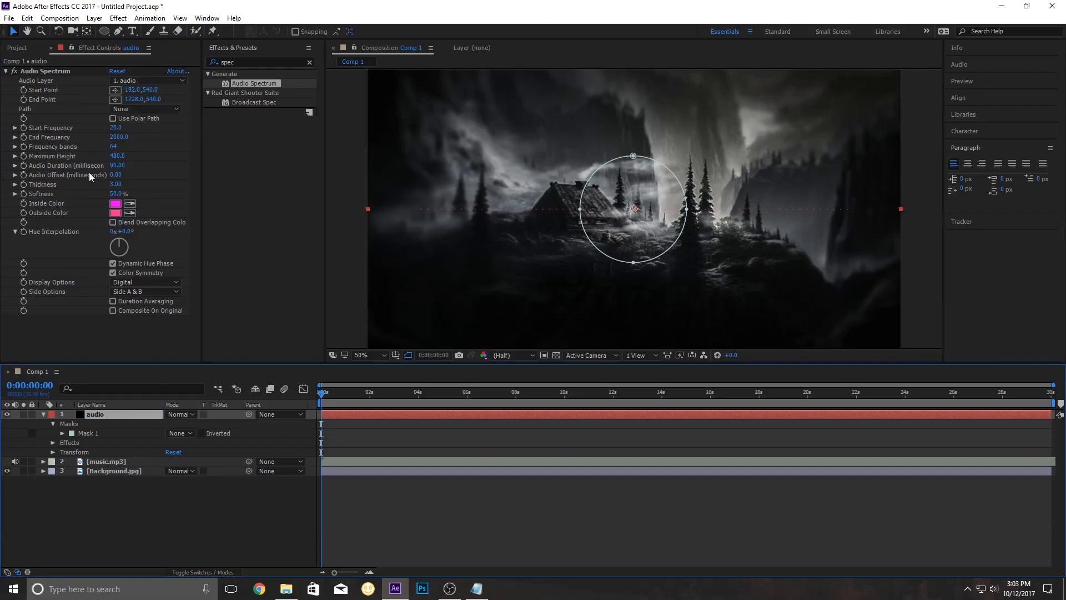
Set the Audio Spectrum's audio layer to music.mp3 and its path to Mask 1, with the mask outline hidden in the viewer.
{"action": "left_click", "coordinate": [135, 83]}
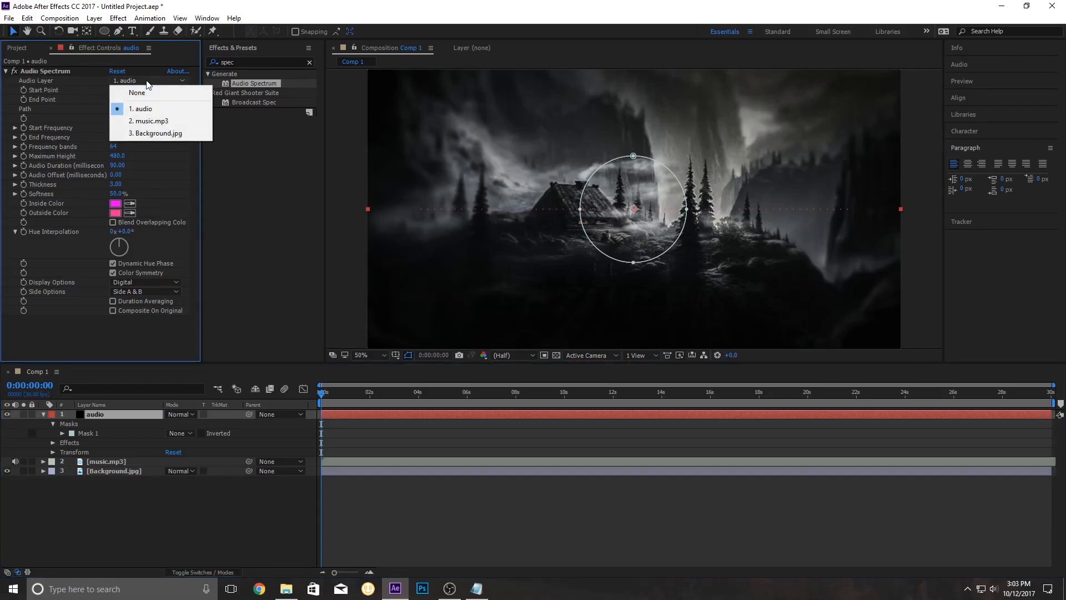
{"action": "left_click", "coordinate": [143, 125]}
{"action": "left_click", "coordinate": [151, 109]}
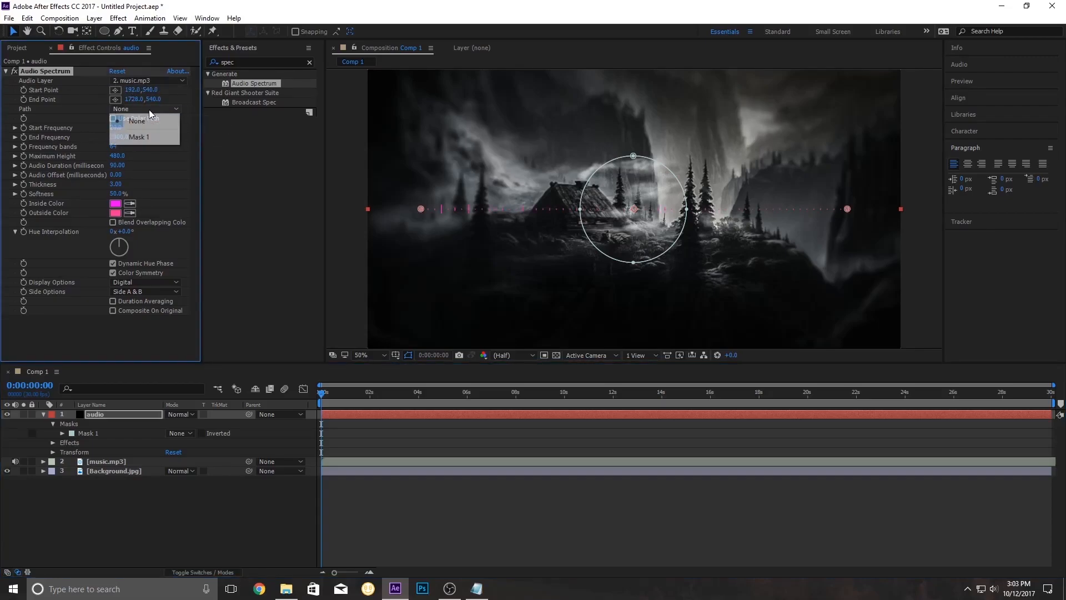
{"action": "left_click", "coordinate": [147, 136]}
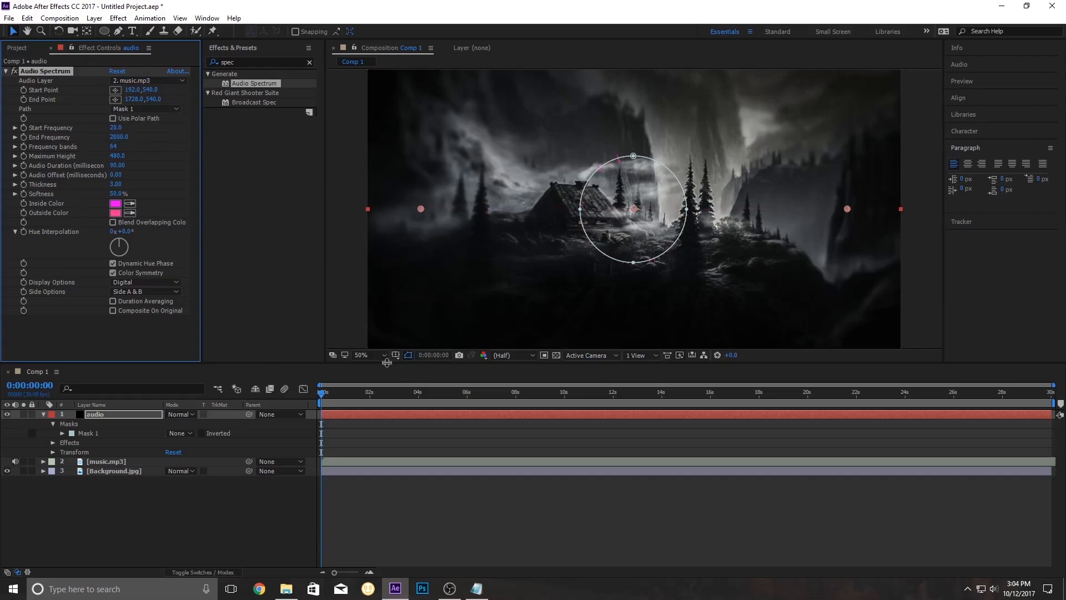
{"action": "left_click", "coordinate": [409, 356]}
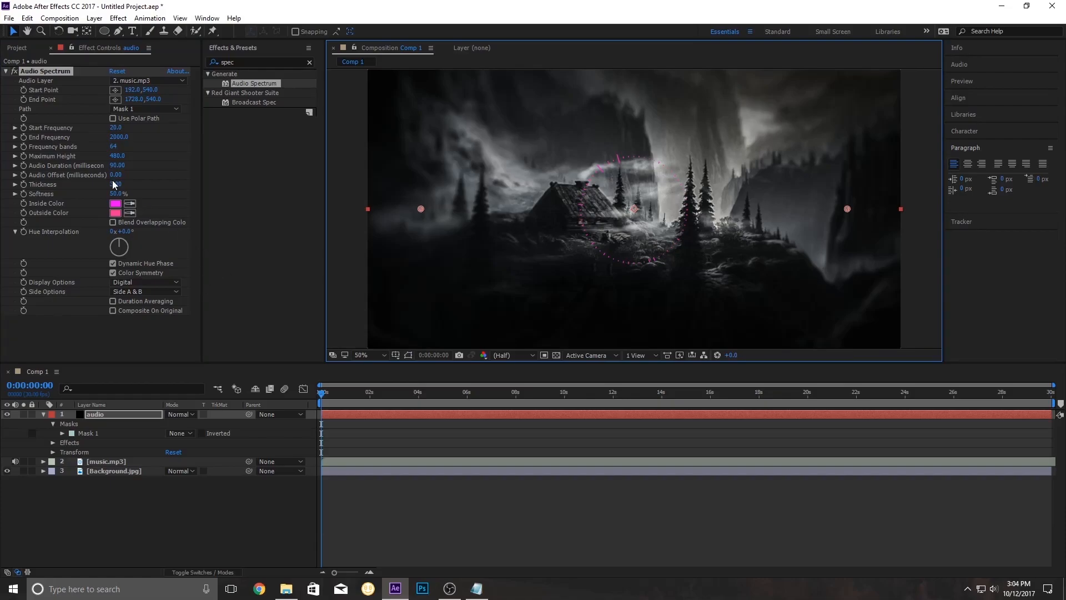
Set the Audio Spectrum's end frequency to 1200 and raise its frequency bands to about 480.
{"action": "left_click", "coordinate": [119, 138]}
{"action": "type", "text": "1200"}
{"action": "key", "text": "Return"}
{"action": "left_click_drag", "start_coordinate": [113, 147], "coordinate": [367, 151]}
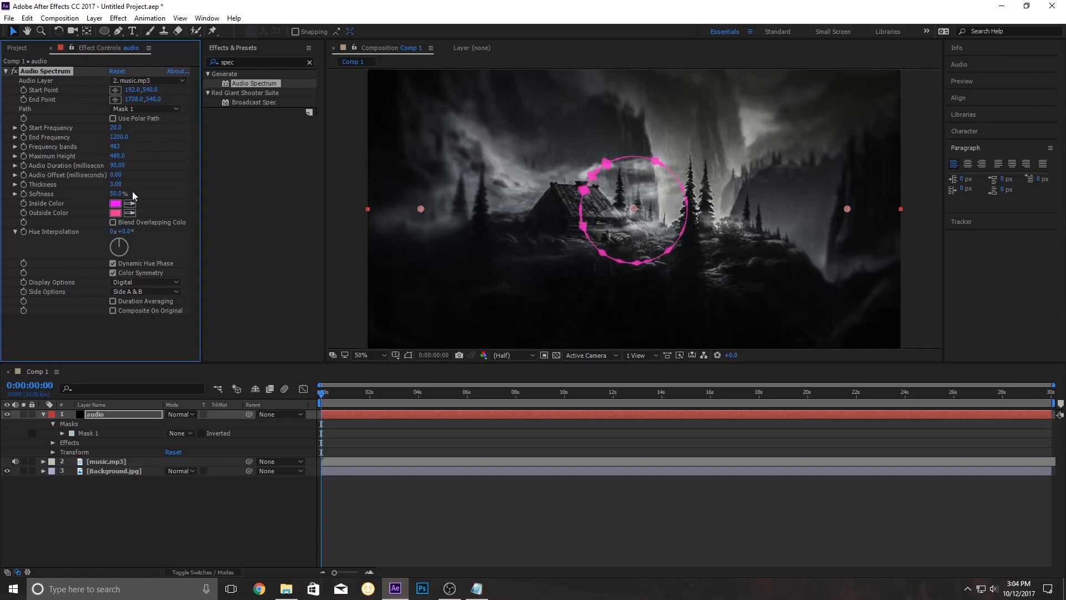
Change the Audio Spectrum's inside colour to white (FFFFFF) and match the outside colour to it.
{"action": "left_click", "coordinate": [116, 205]}
{"action": "left_click_drag", "start_coordinate": [502, 333], "coordinate": [358, 240]}
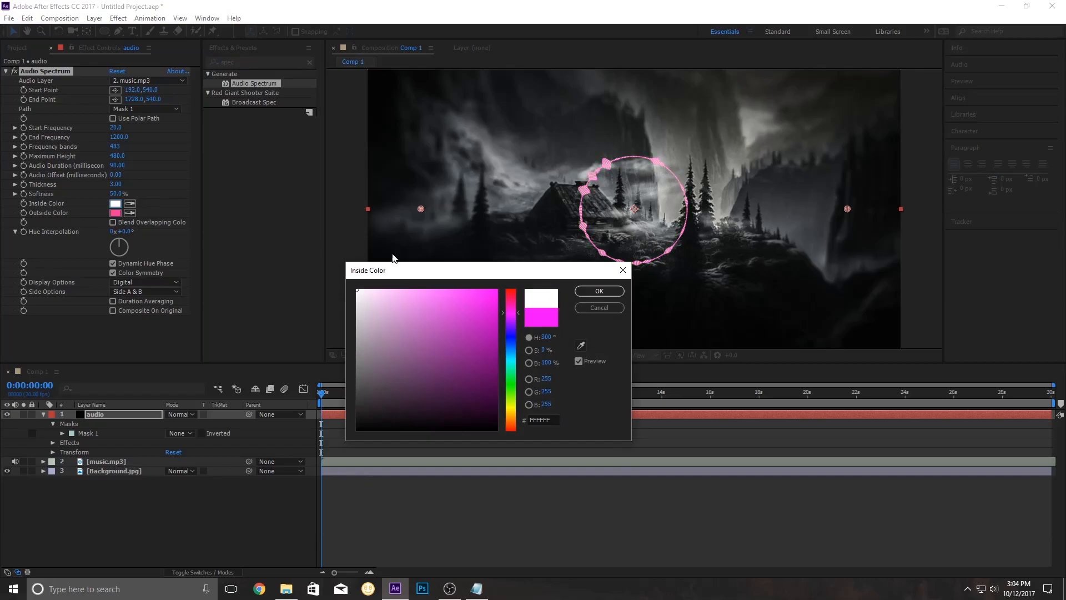
{"action": "left_click", "coordinate": [600, 289]}
{"action": "left_click", "coordinate": [131, 214]}
{"action": "left_click", "coordinate": [117, 204]}
Set the Audio Spectrum's softness to 10% and raise its frequency bands to 791.
{"action": "scroll", "coordinate": [618, 166], "scroll_direction": "up", "scroll_amount": 1}
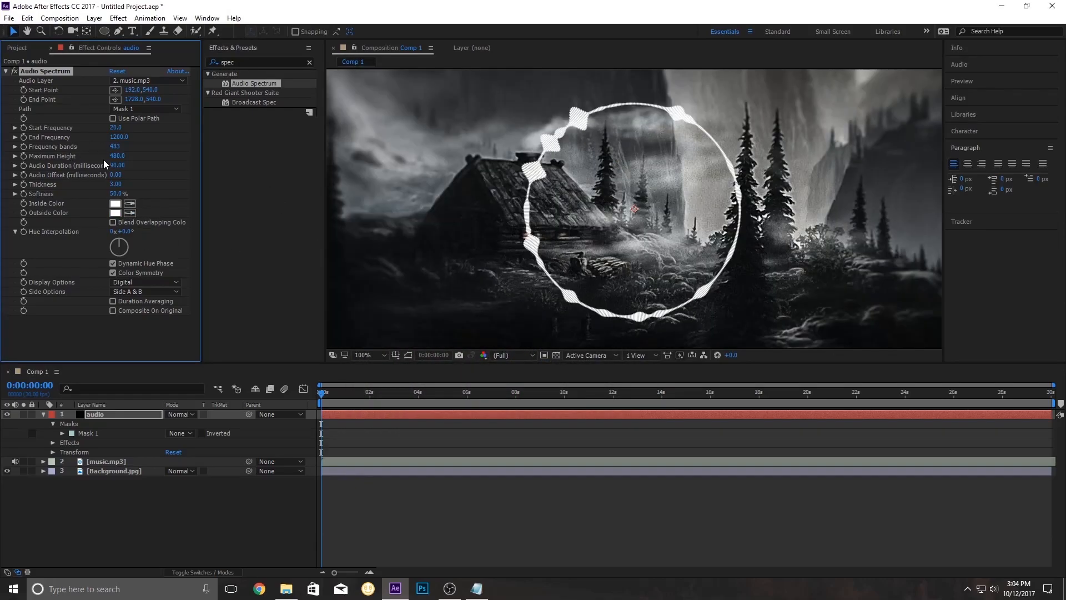
{"action": "left_click_drag", "start_coordinate": [116, 151], "coordinate": [201, 151]}
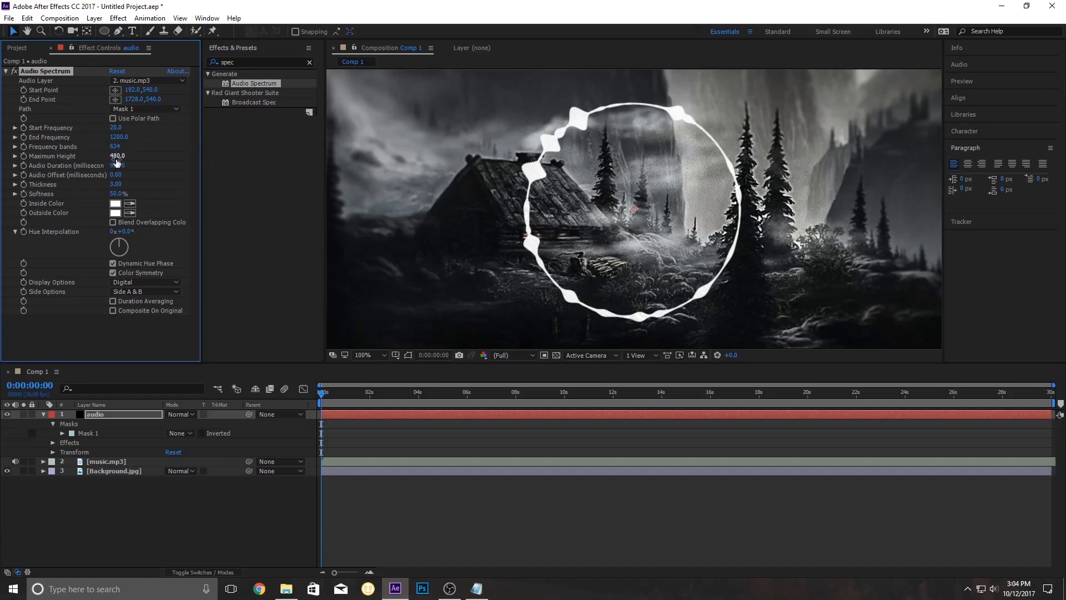
{"action": "left_click", "coordinate": [117, 194]}
{"action": "type", "text": "10"}
{"action": "key", "text": "Return"}
{"action": "key", "text": "period"}
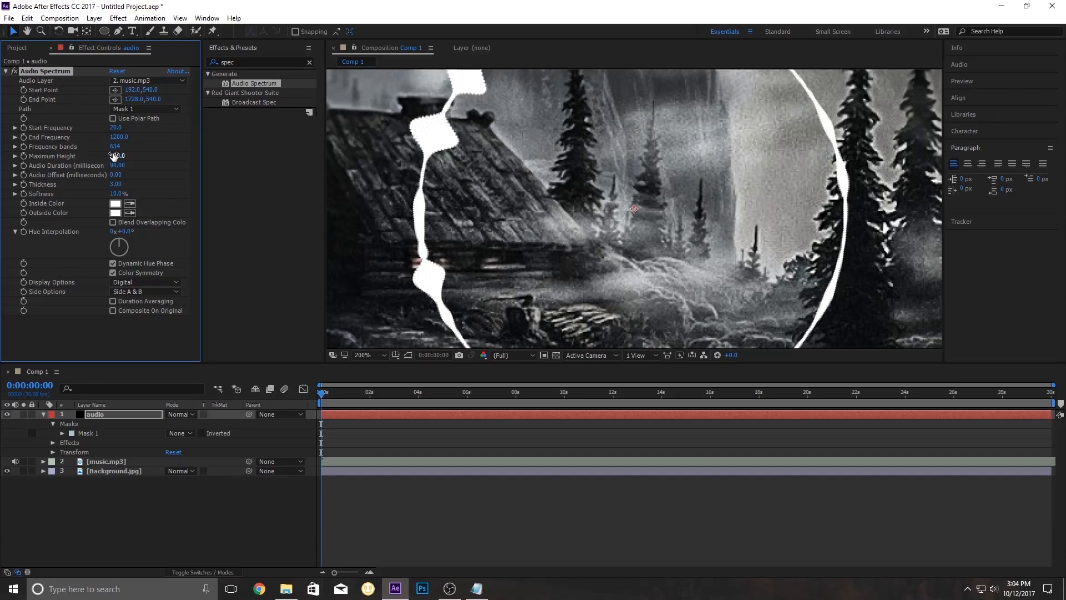
{"action": "left_click_drag", "start_coordinate": [115, 146], "coordinate": [201, 147]}
{"action": "key", "text": "comma"}
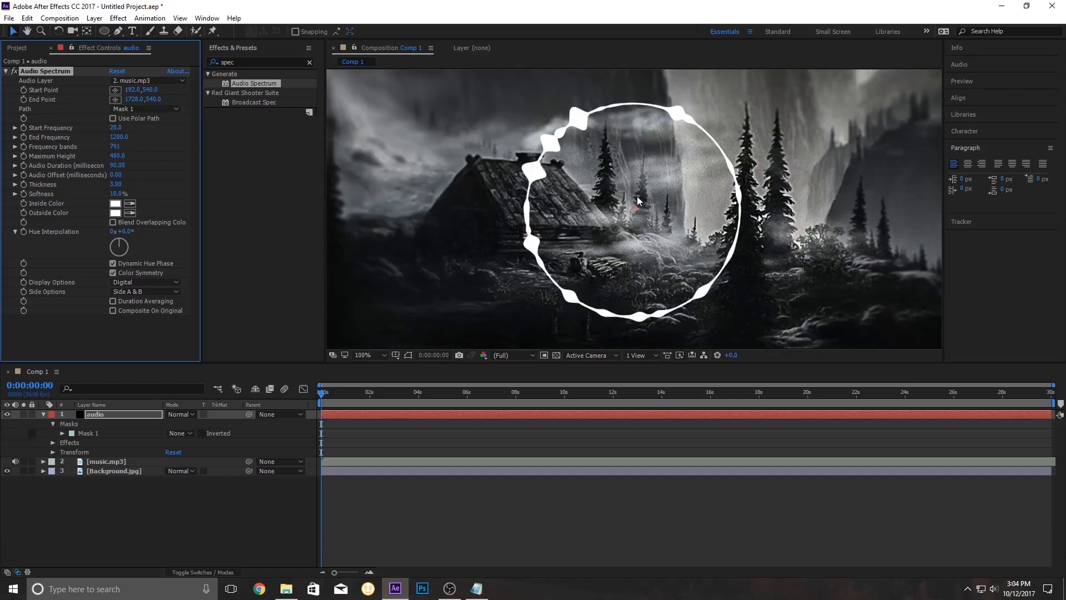
Scrub the timeline to about 0:00:11:03 and check how the whole circular spectrum reacts to the music.
{"action": "left_click_drag", "start_coordinate": [402, 397], "coordinate": [591, 395]}
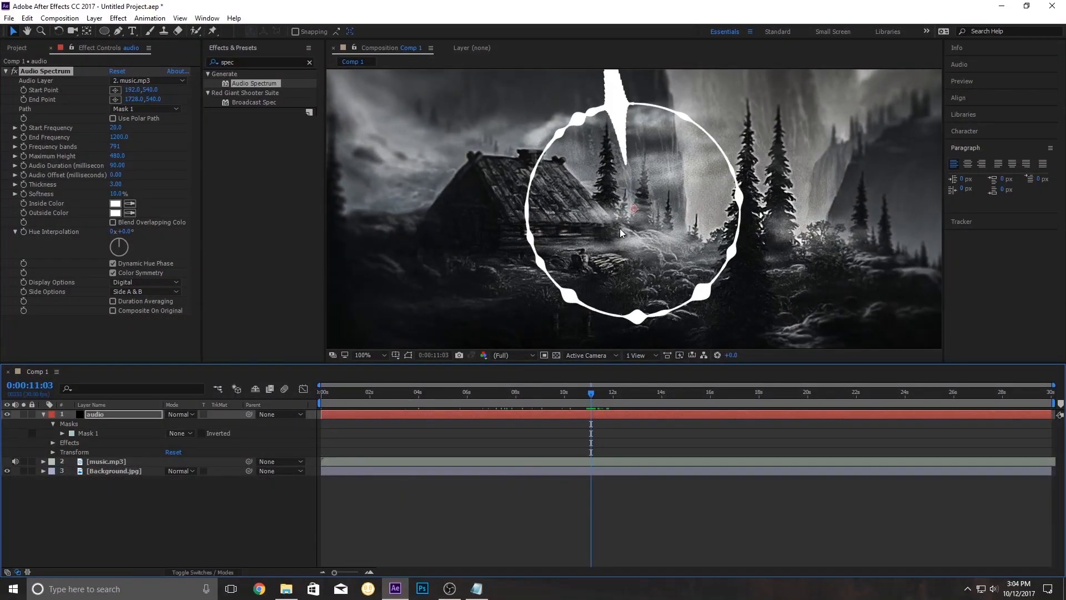
{"action": "key", "text": "comma"}
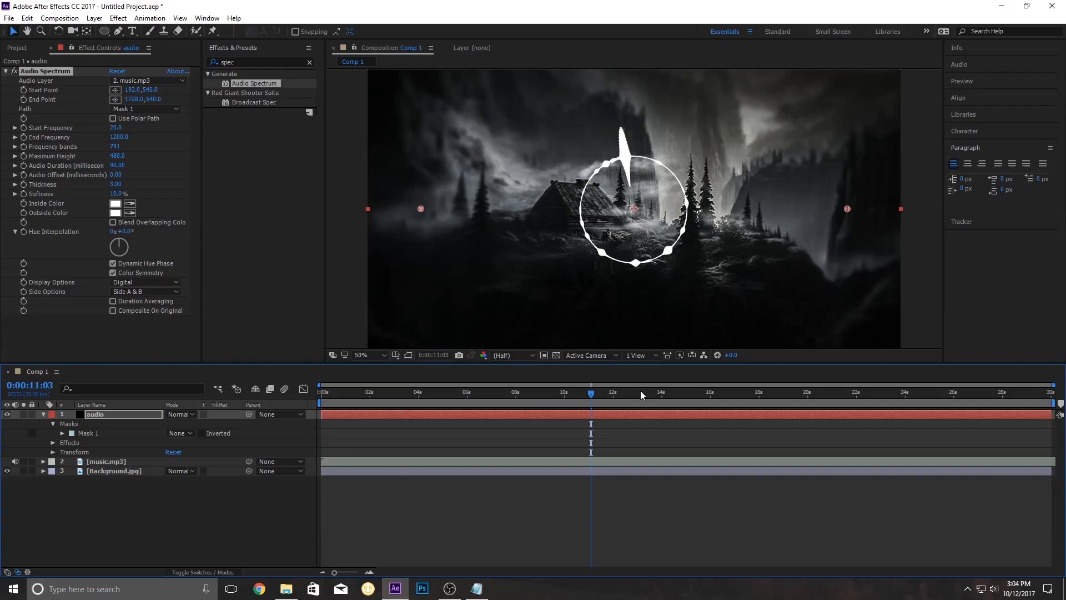
Set the Audio Spectrum's end frequency to 1400 and its maximum height to 600.
{"action": "left_click_drag", "start_coordinate": [593, 396], "coordinate": [636, 398]}
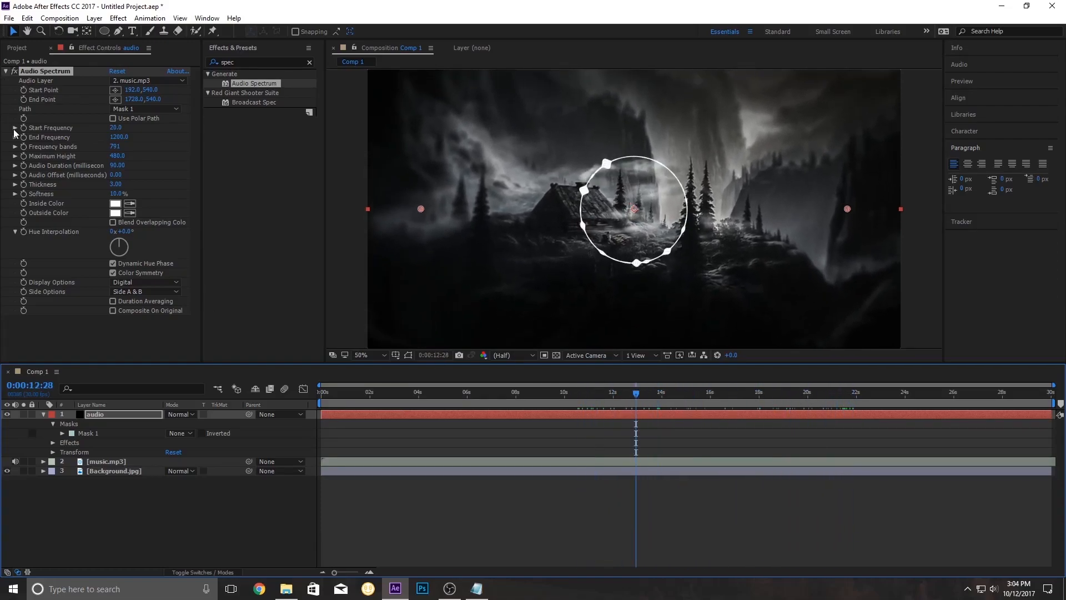
{"action": "left_click", "coordinate": [116, 137]}
{"action": "double_click", "coordinate": [122, 138]}
{"action": "type", "text": "14"}
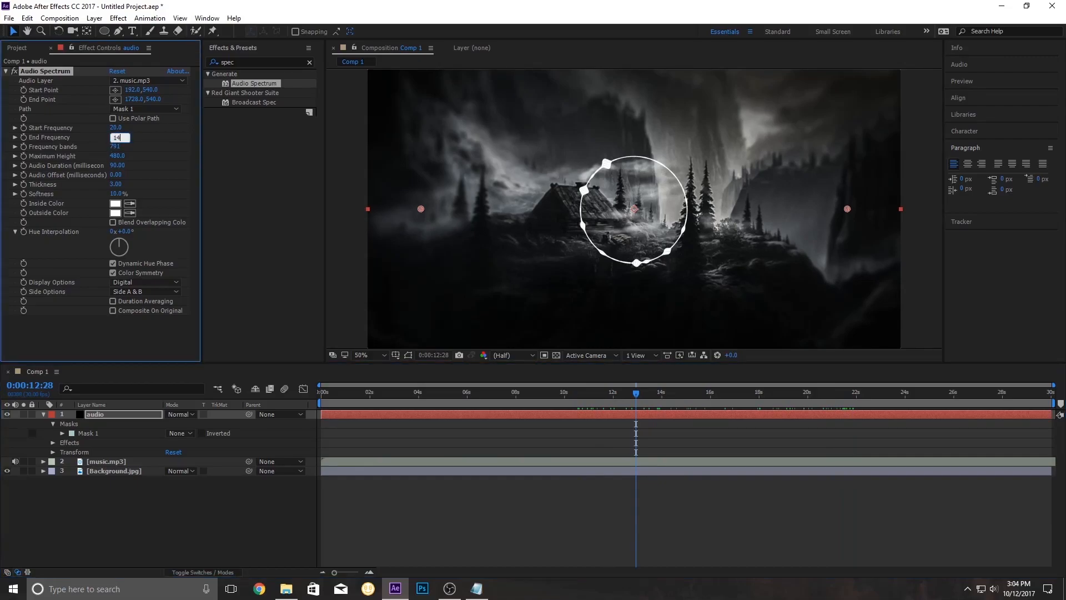
{"action": "key", "text": "Return"}
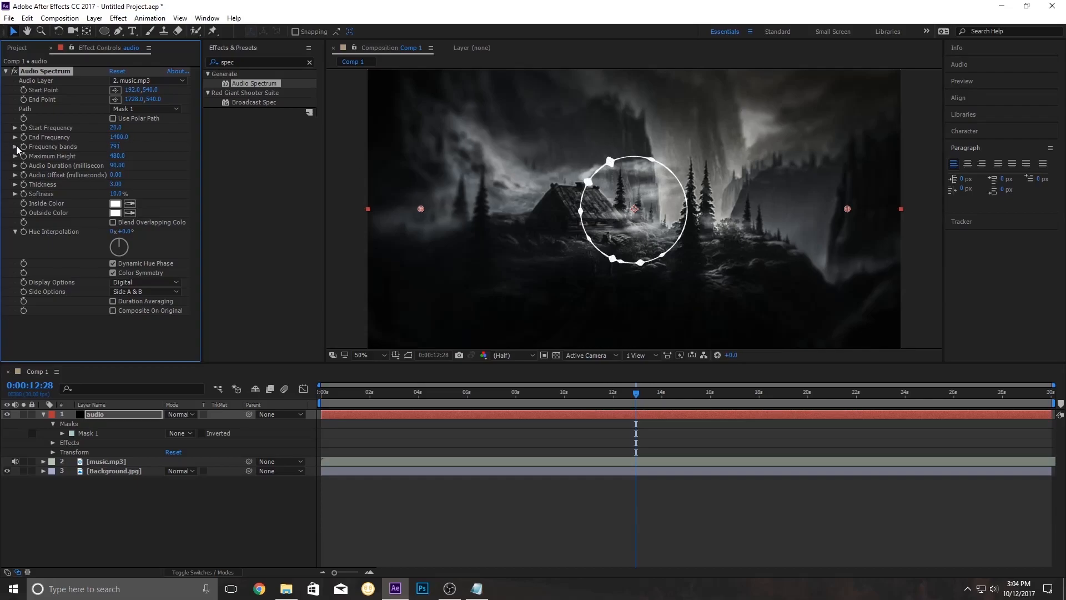
{"action": "left_click", "coordinate": [115, 156]}
{"action": "type", "text": "600"}
{"action": "left_click_drag", "start_coordinate": [637, 395], "coordinate": [672, 398]}
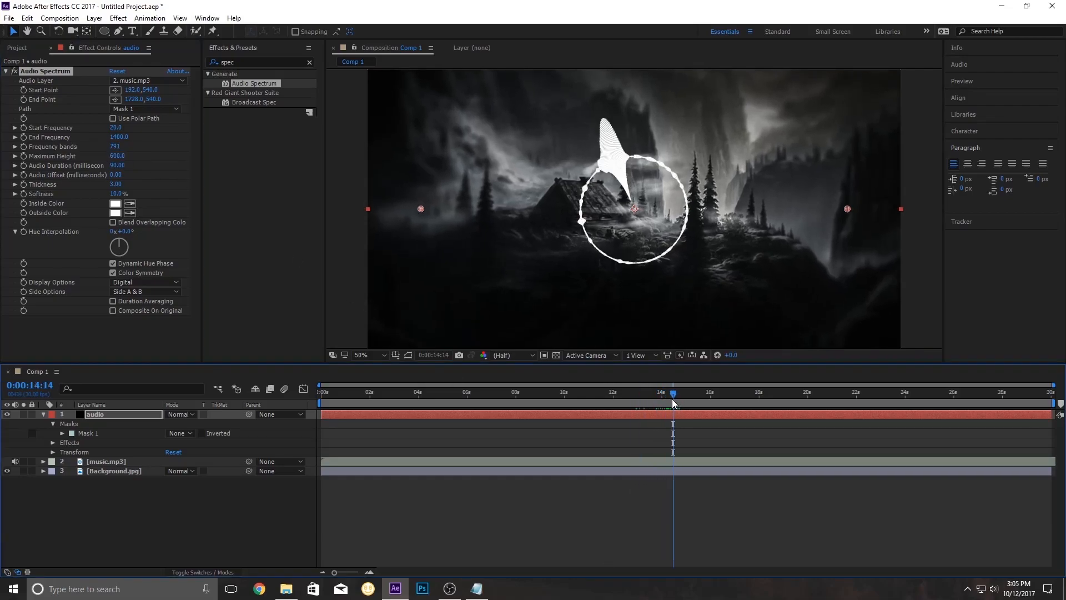
Limit the Audio Spectrum to Side B and check the circle around 0:00:10:27 and 0:00:13:24.
{"action": "left_click", "coordinate": [130, 291]}
{"action": "left_click", "coordinate": [149, 315]}
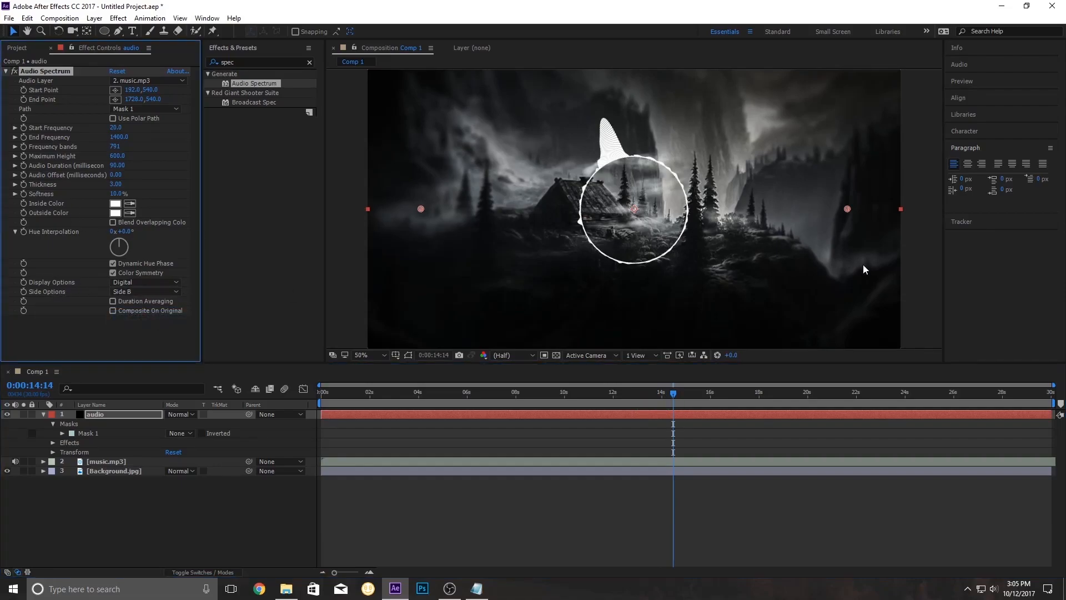
{"action": "left_click_drag", "start_coordinate": [683, 400], "coordinate": [587, 395]}
{"action": "scroll", "coordinate": [591, 150], "scroll_direction": "up", "scroll_amount": 2}
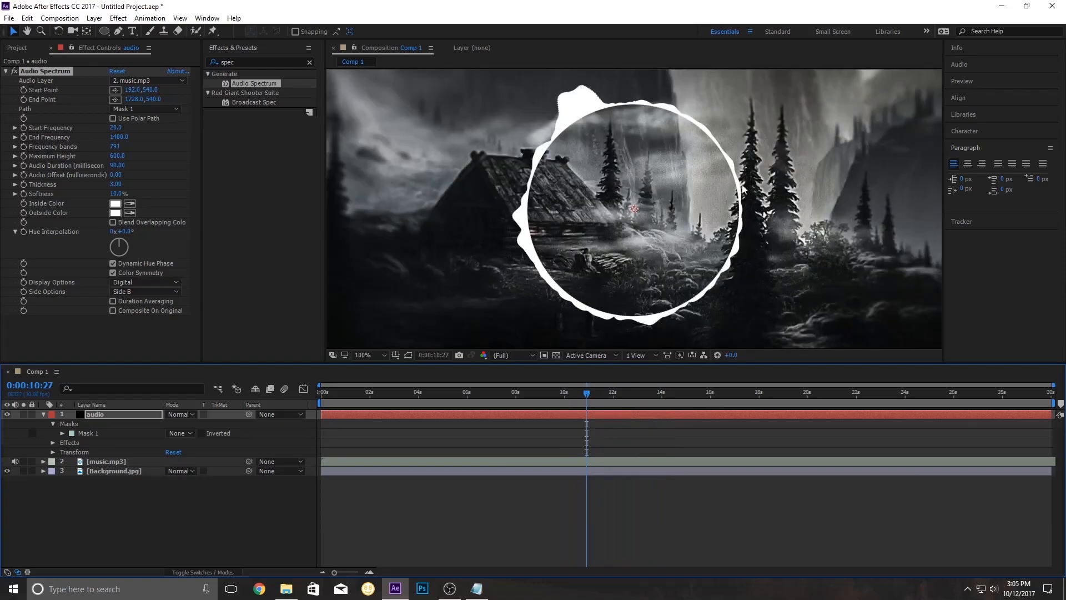
{"action": "scroll", "coordinate": [593, 152], "scroll_direction": "up", "scroll_amount": 1}
{"action": "scroll", "coordinate": [594, 152], "scroll_direction": "down", "scroll_amount": 1}
{"action": "left_click_drag", "start_coordinate": [588, 398], "coordinate": [658, 400]}
{"action": "scroll", "coordinate": [676, 255], "scroll_direction": "down", "scroll_amount": 2}
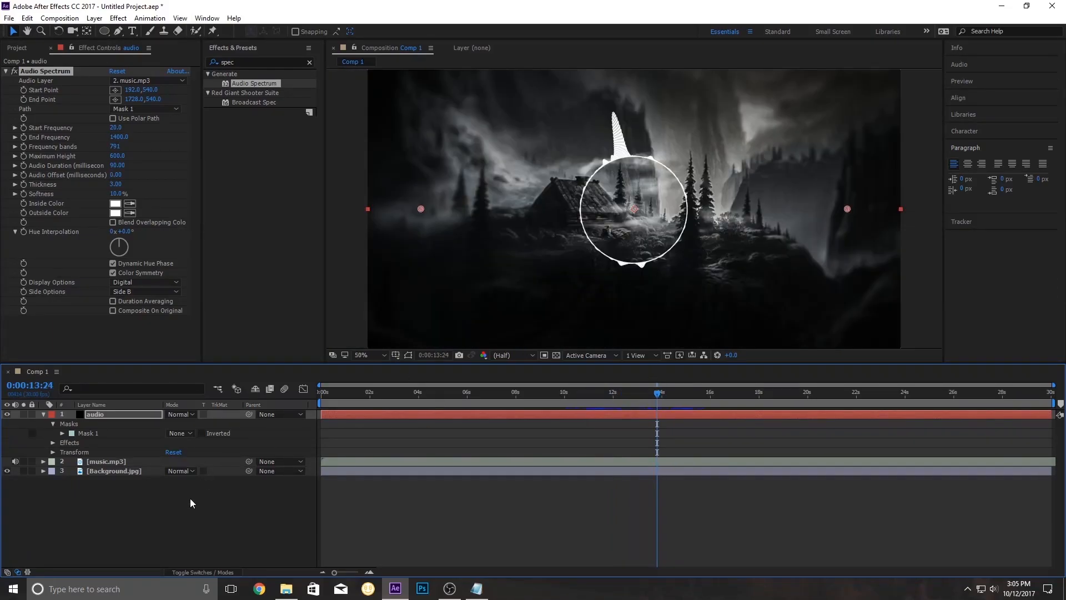
Collapse the audio layer's properties and set its Audio Spectrum thickness to 5.
{"action": "left_click", "coordinate": [63, 423]}
{"action": "left_click", "coordinate": [45, 414]}
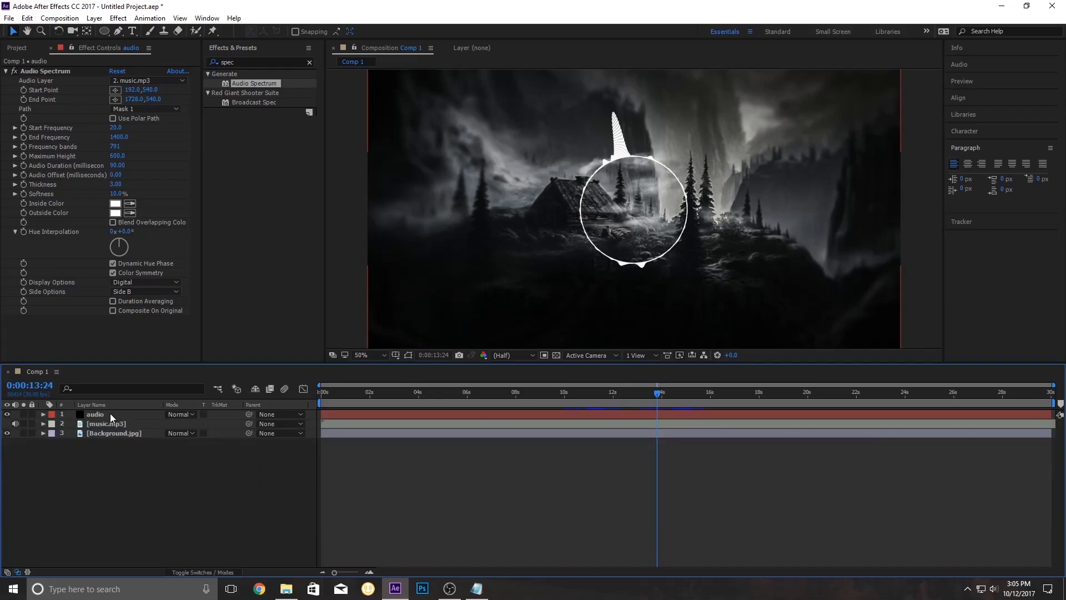
{"action": "left_click", "coordinate": [110, 413]}
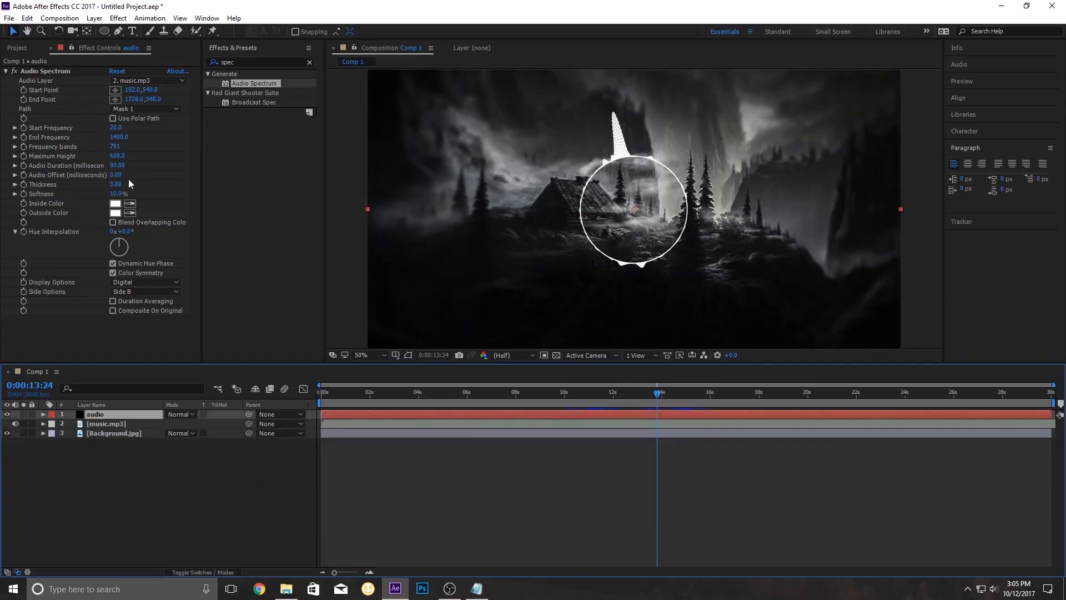
{"action": "left_click", "coordinate": [117, 184]}
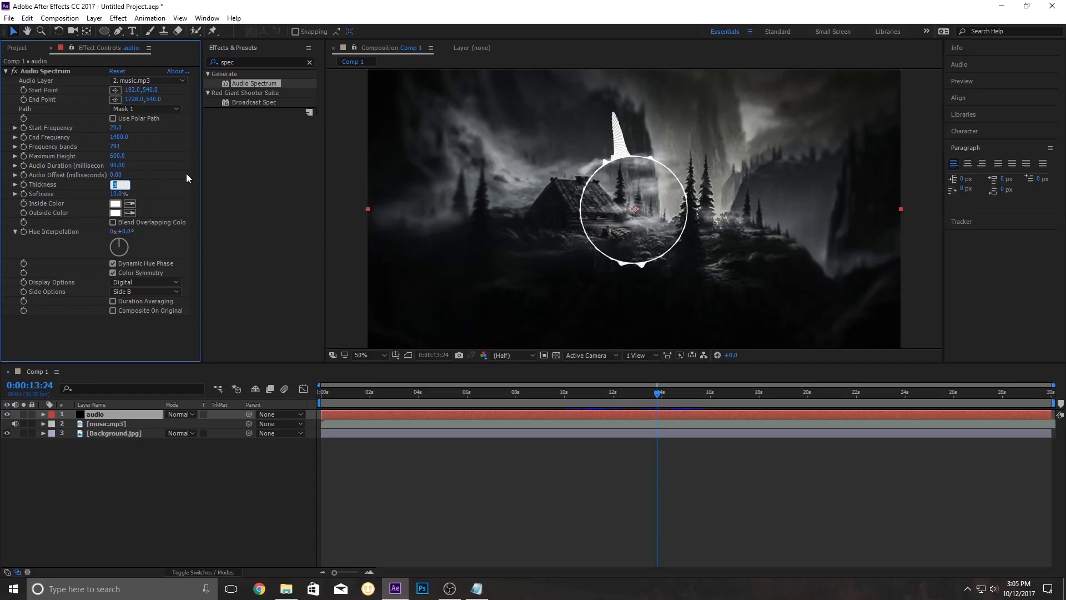
{"action": "type", "text": "50"}
{"action": "key", "text": "Return"}
{"action": "left_click", "coordinate": [117, 184]}
{"action": "type", "text": "5"}
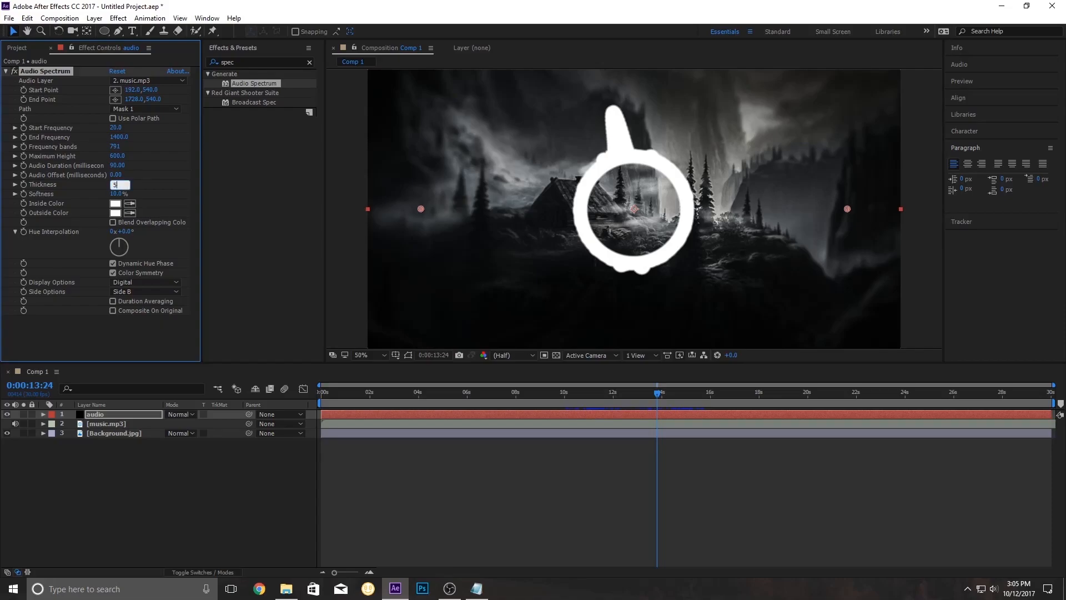
{"action": "key", "text": "Return"}
{"action": "key", "text": "slash"}
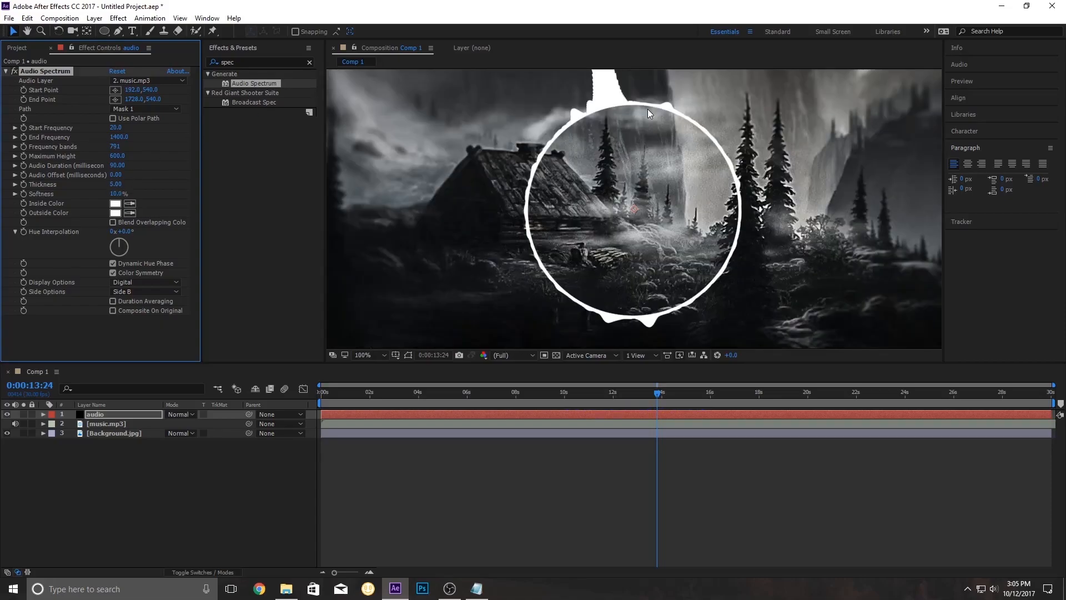
{"action": "key", "text": "comma"}
{"action": "key", "text": "comma"}
Duplicate the audio layer and apply the CC Radial Blur effect to the original audio layer underneath.
{"action": "left_click", "coordinate": [105, 414]}
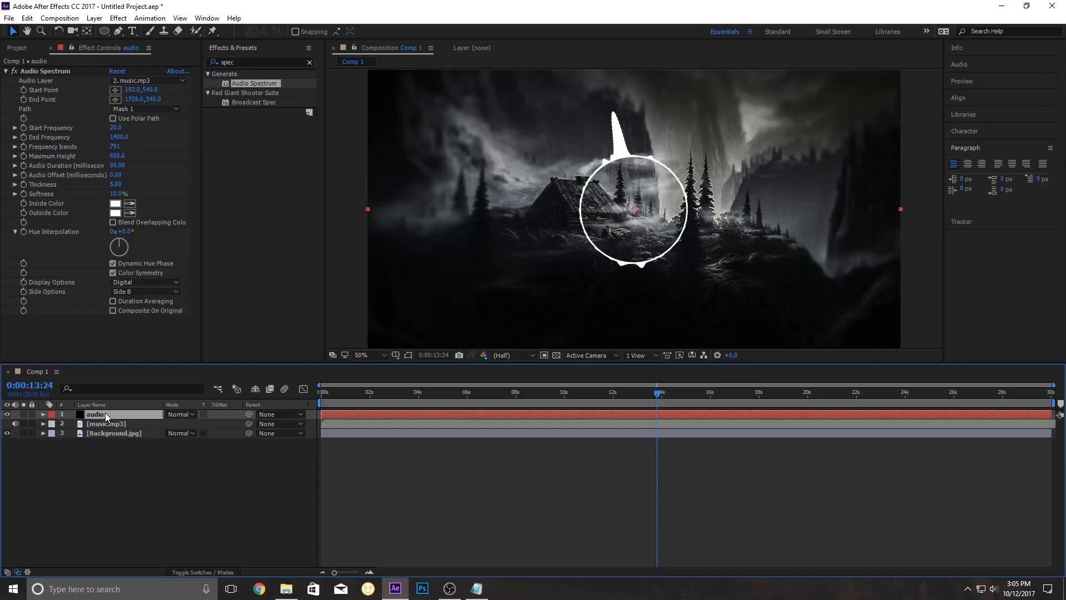
{"action": "key", "text": "ctrl+d"}
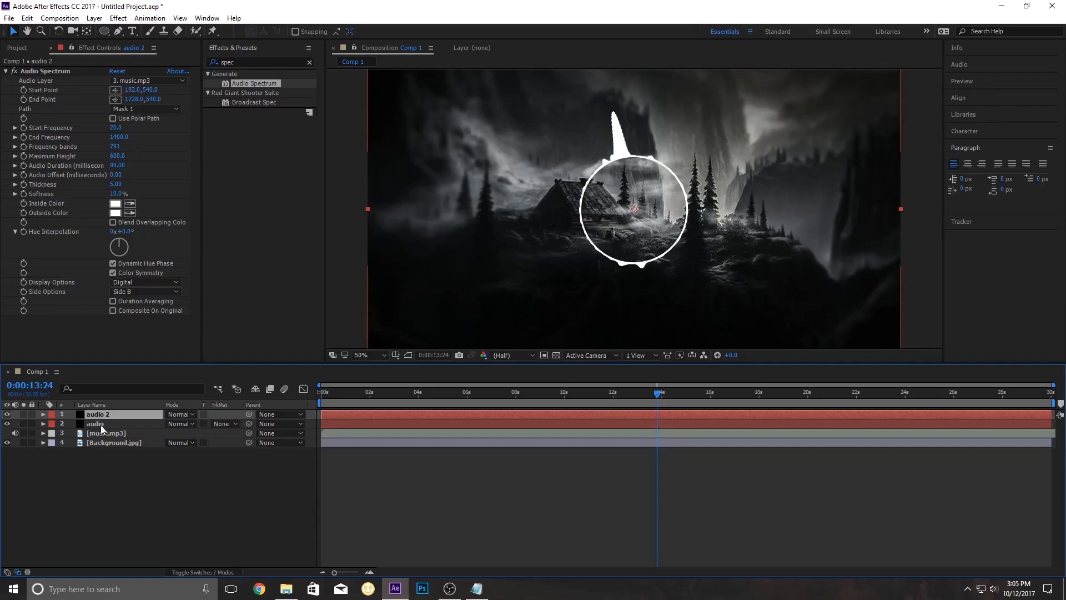
{"action": "left_click", "coordinate": [101, 424]}
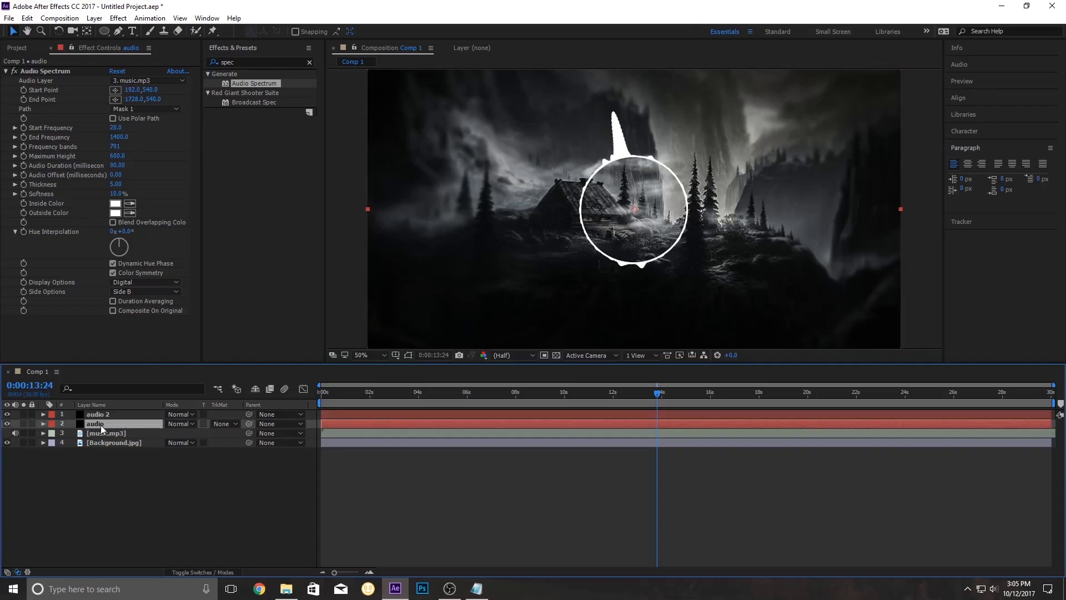
{"action": "left_click", "coordinate": [249, 61]}
{"action": "type", "text": "cc raid"}
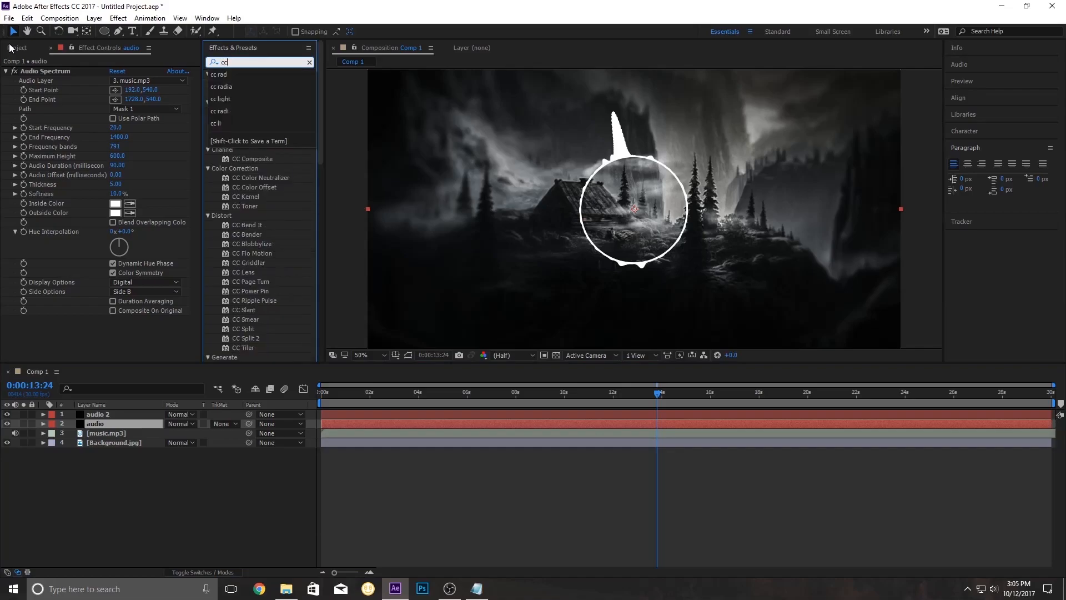
{"action": "key", "text": "BackSpace"}
{"action": "key", "text": "BackSpace"}
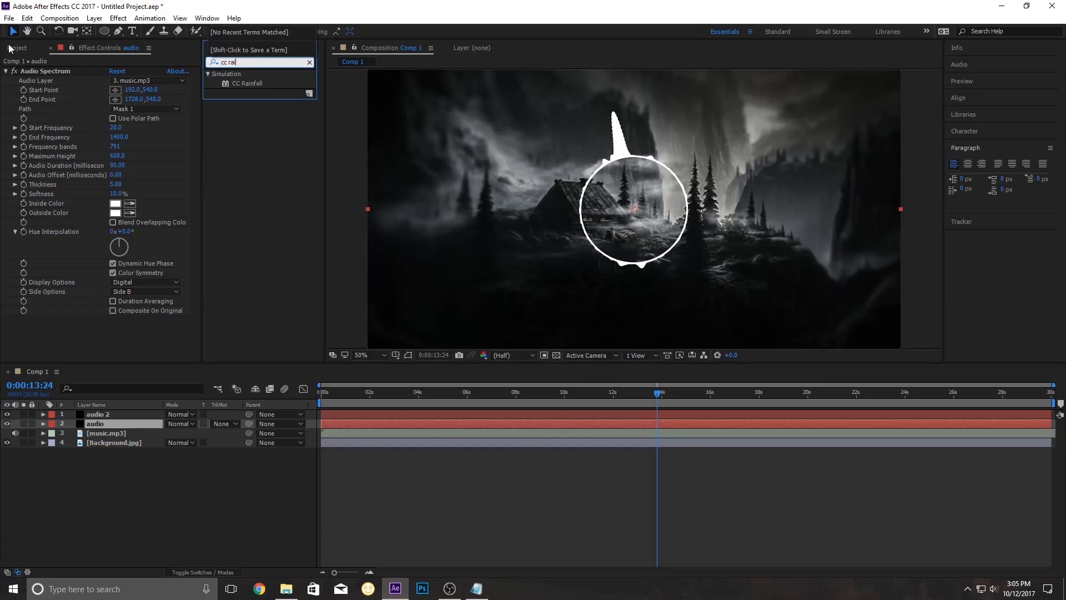
{"action": "left_click_drag", "start_coordinate": [266, 83], "coordinate": [79, 328]}
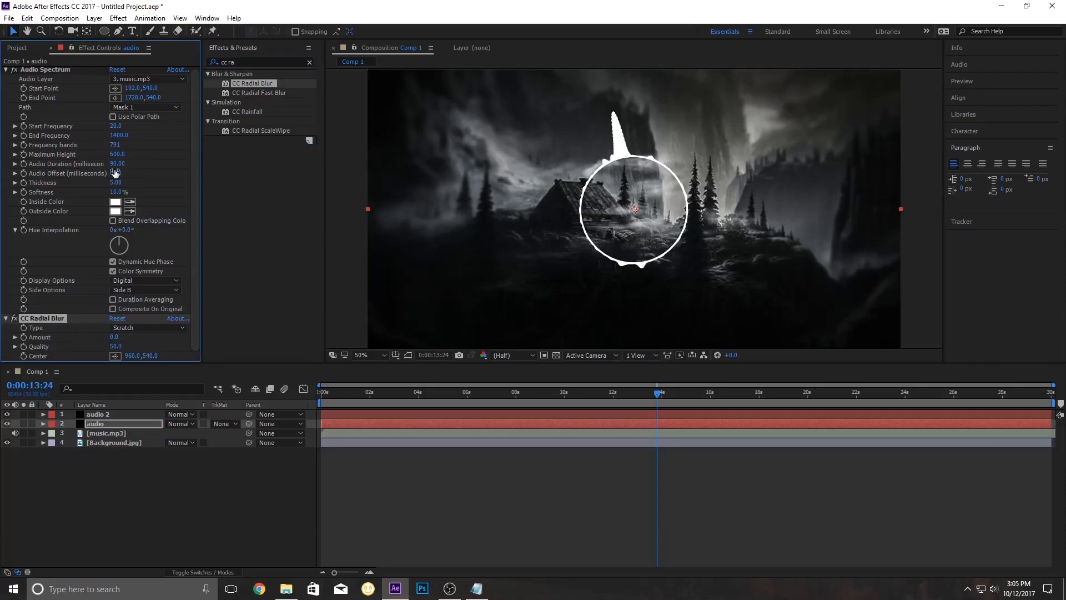
Set the original audio layer's frequency bands to 100 and its thickness to 3.
{"action": "left_click", "coordinate": [117, 144]}
{"action": "type", "text": "100"}
{"action": "key", "text": "Return"}
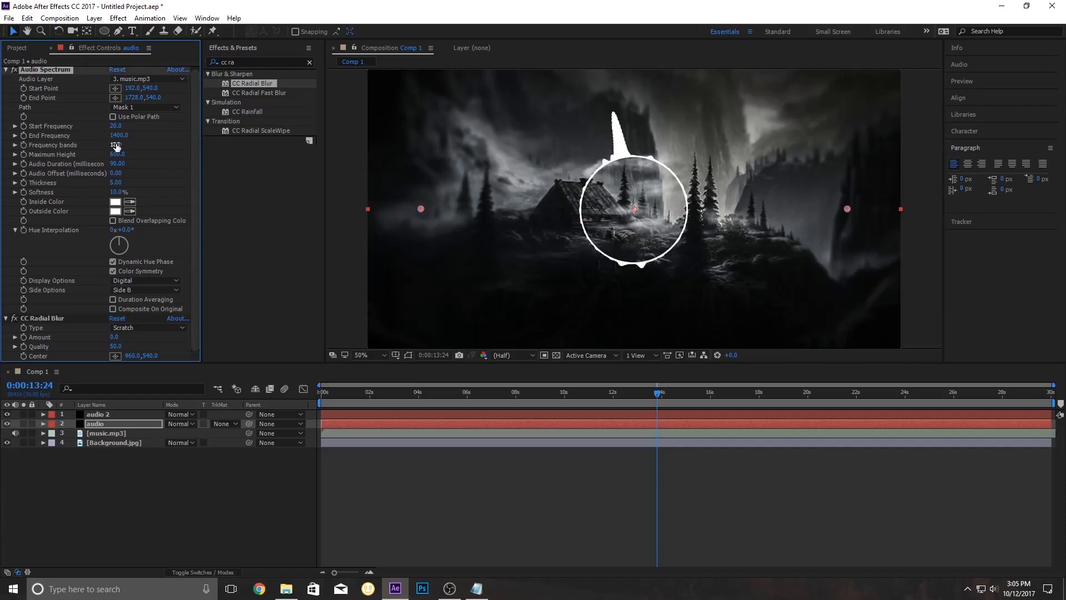
{"action": "left_click", "coordinate": [115, 183]}
{"action": "type", "text": "3"}
{"action": "key", "text": "Return"}
Set the CC Radial Blur type to Fading Zoom with an amount of 100.
{"action": "left_click", "coordinate": [51, 319]}
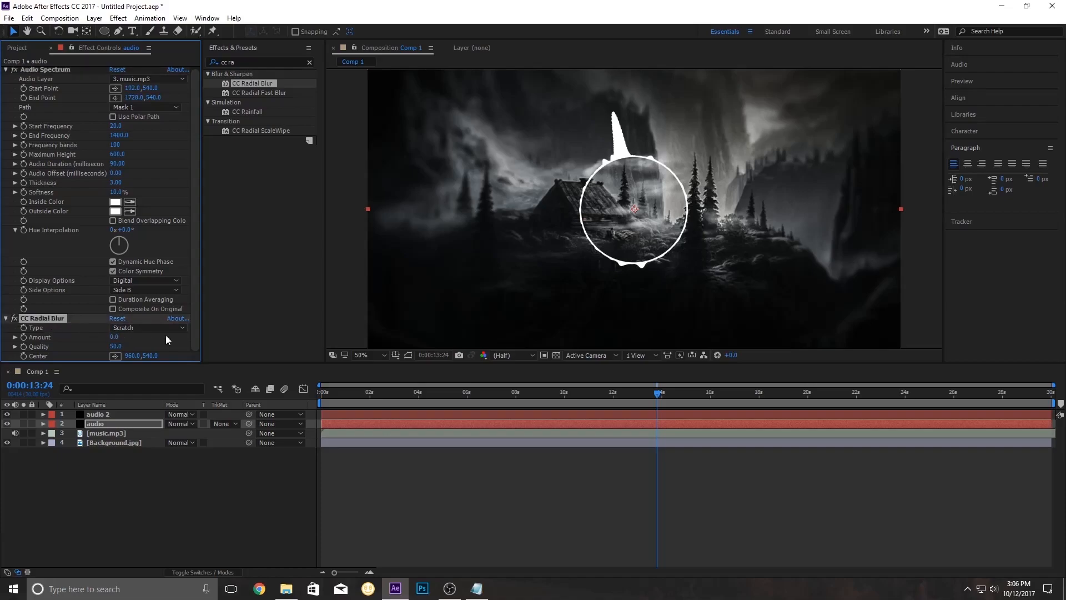
{"action": "left_click", "coordinate": [130, 329]}
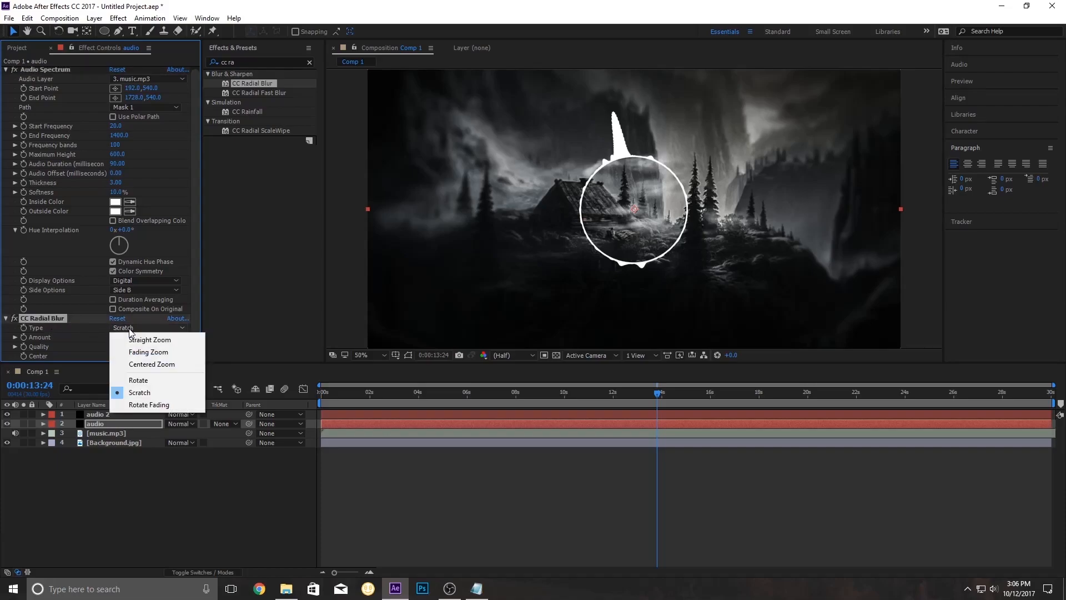
{"action": "left_click", "coordinate": [149, 352]}
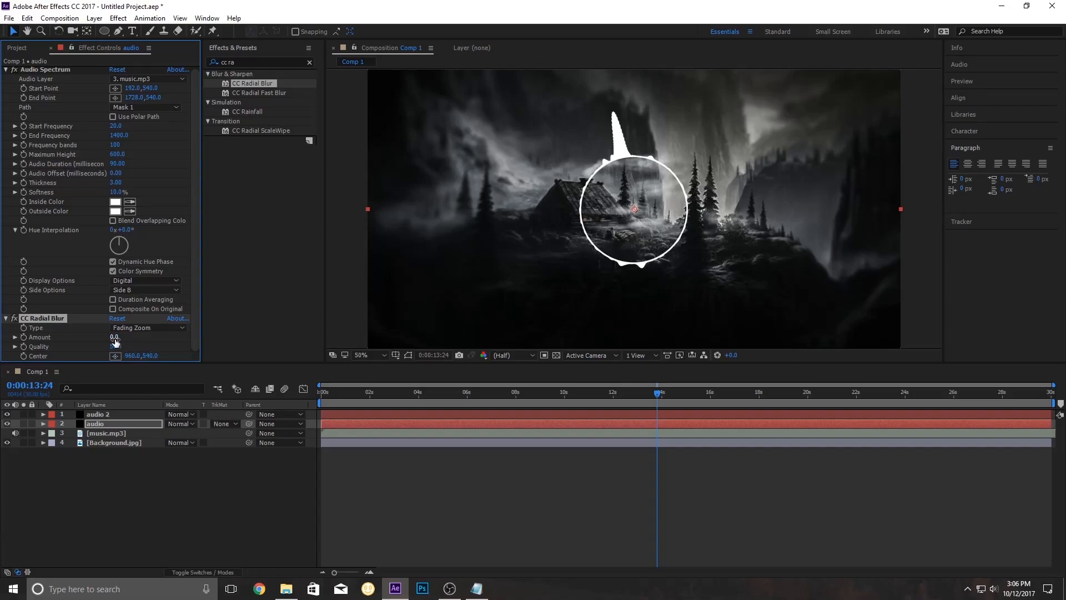
{"action": "left_click", "coordinate": [114, 338]}
{"action": "type", "text": "100"}
{"action": "key", "text": "Return"}
{"action": "scroll", "coordinate": [669, 212], "scroll_direction": "up", "scroll_amount": 2}
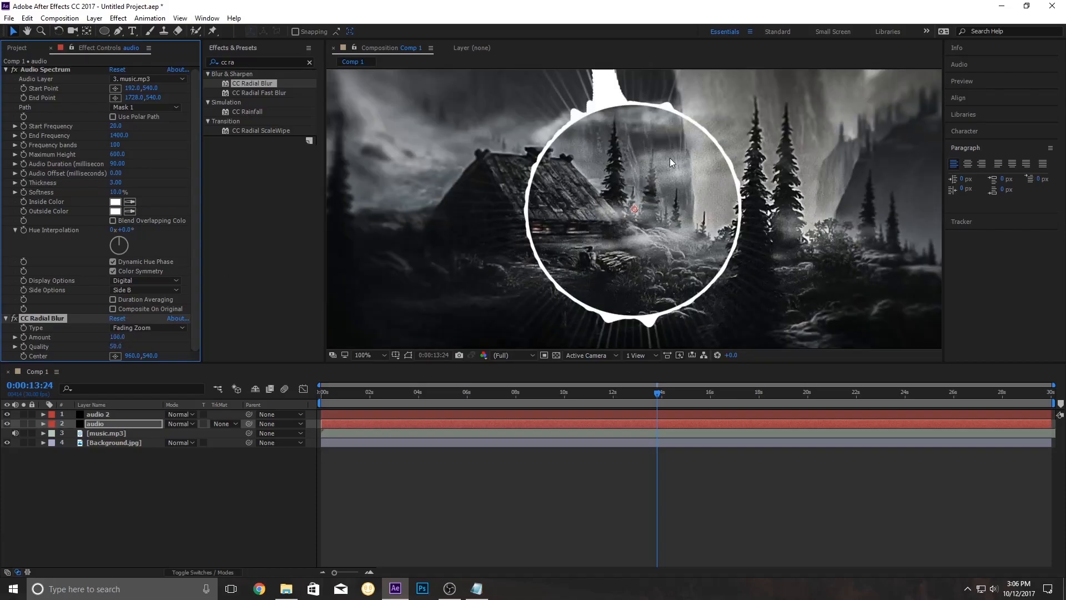
{"action": "scroll", "coordinate": [730, 145], "scroll_direction": "down", "scroll_amount": 2}
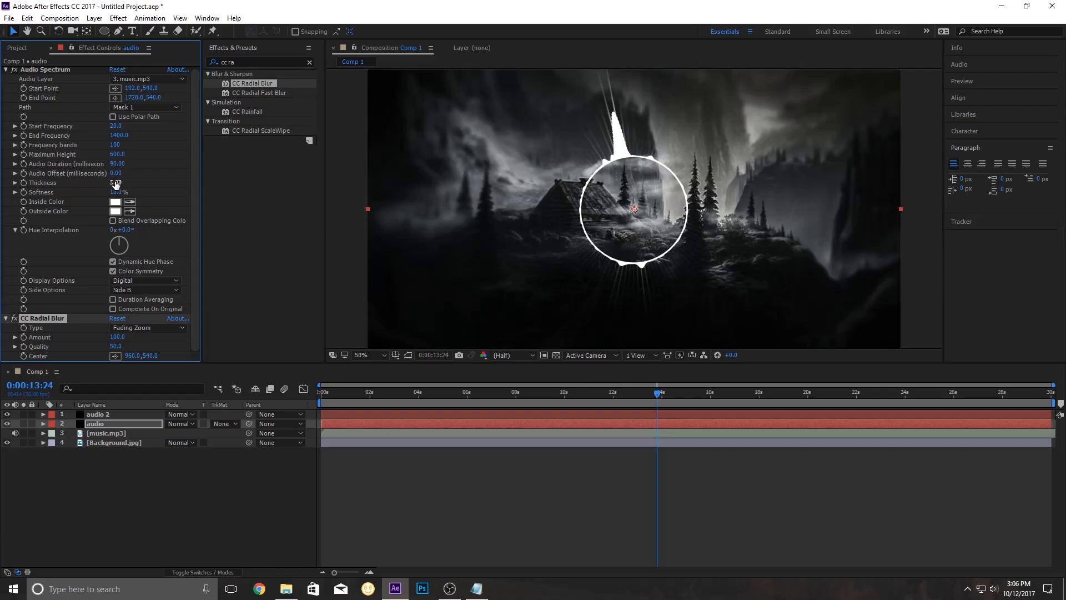
Raise the blurred audio layer's Audio Spectrum thickness to about 11.1 for stronger light rays.
{"action": "left_click_drag", "start_coordinate": [115, 182], "coordinate": [158, 186]}
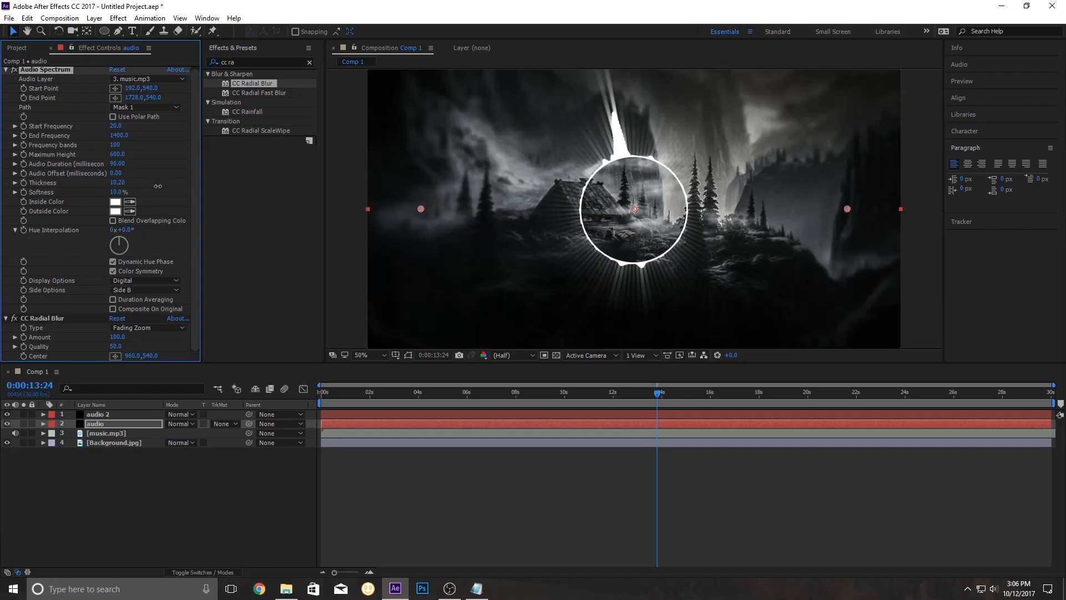
{"action": "scroll", "coordinate": [604, 217], "scroll_direction": "up", "scroll_amount": 1}
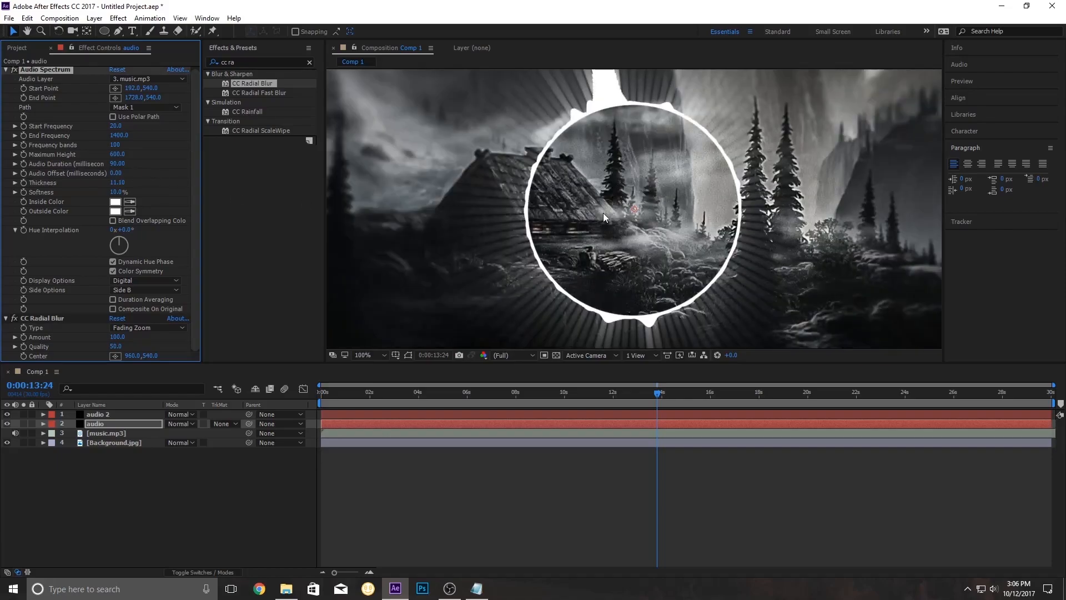
{"action": "scroll", "coordinate": [604, 218], "scroll_direction": "down", "scroll_amount": 1}
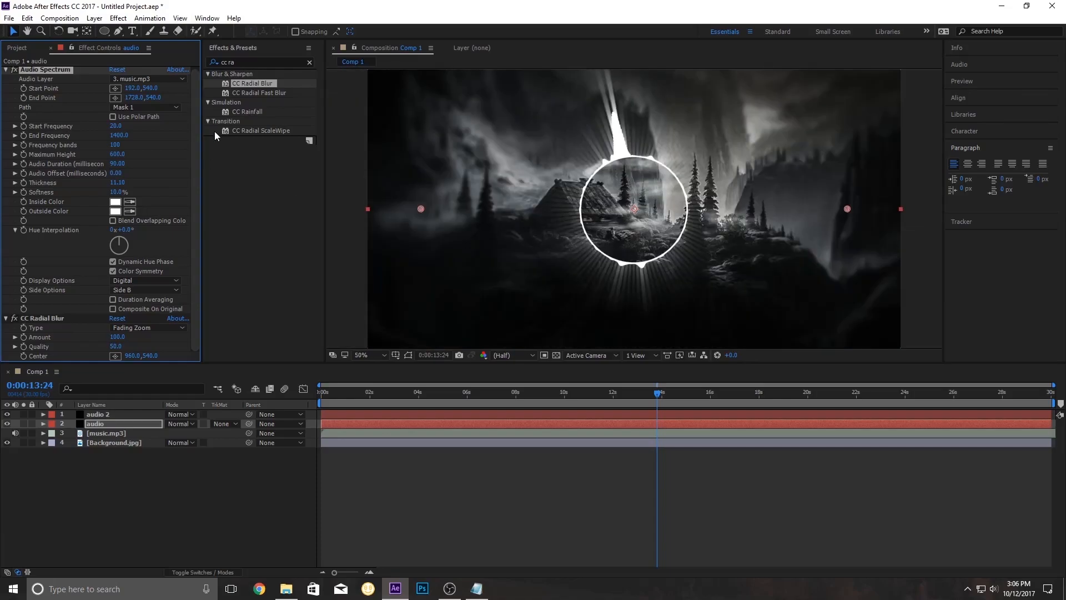
Duplicate the audio 2 layer to get a third spectrum layer.
{"action": "left_click", "coordinate": [109, 490]}
{"action": "left_click", "coordinate": [102, 415]}
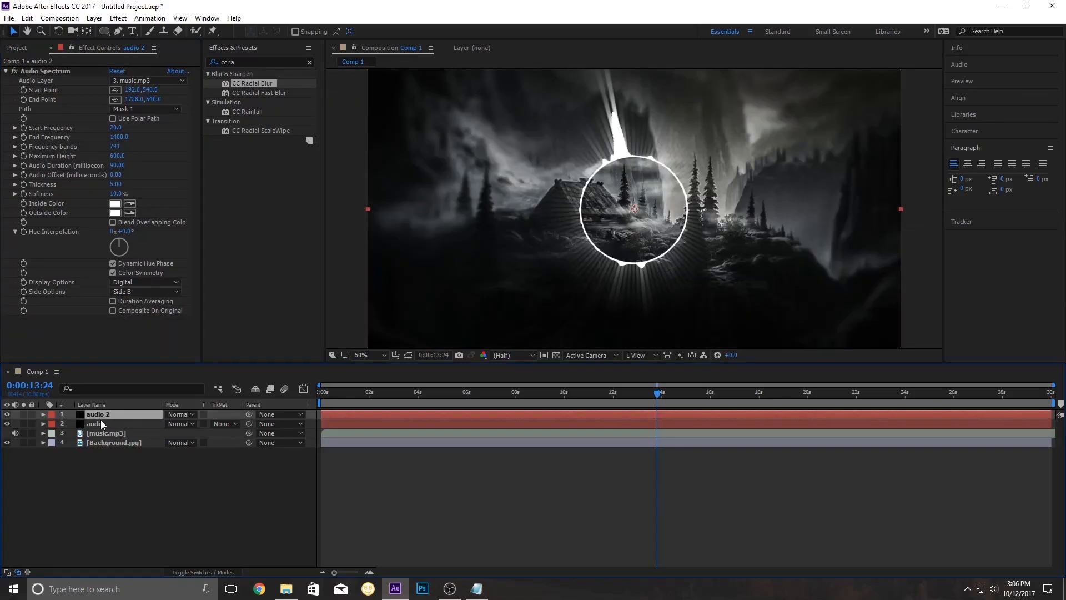
{"action": "key", "text": "ctrl+d"}
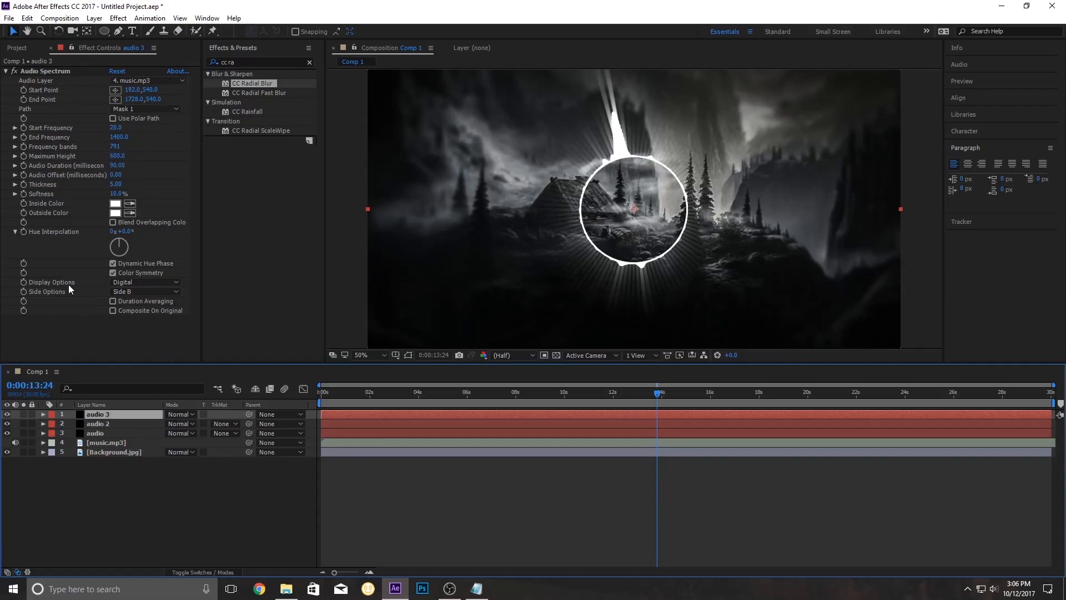
Change the audio 3 layer's spectrum display to Analog lines and raise its maximum height to 950.
{"action": "left_click", "coordinate": [145, 283]}
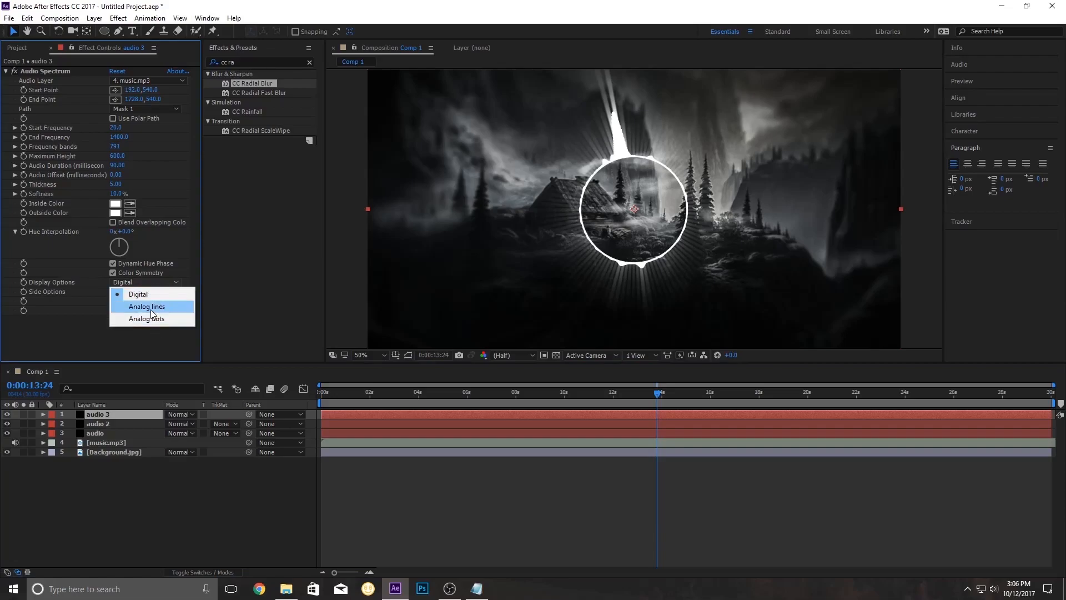
{"action": "left_click", "coordinate": [148, 307]}
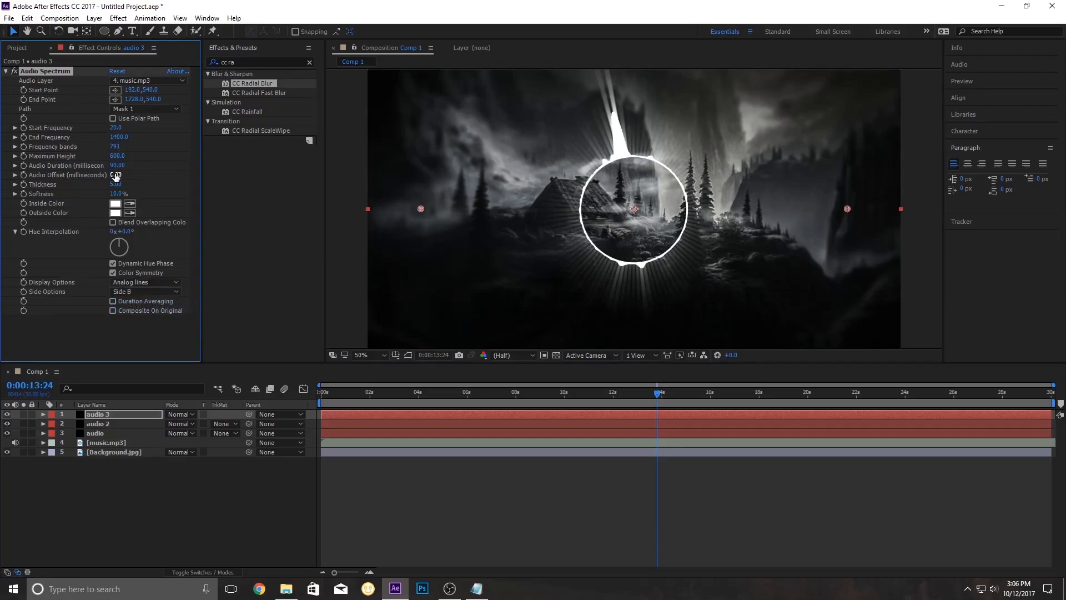
{"action": "left_click_drag", "start_coordinate": [117, 156], "coordinate": [134, 156]}
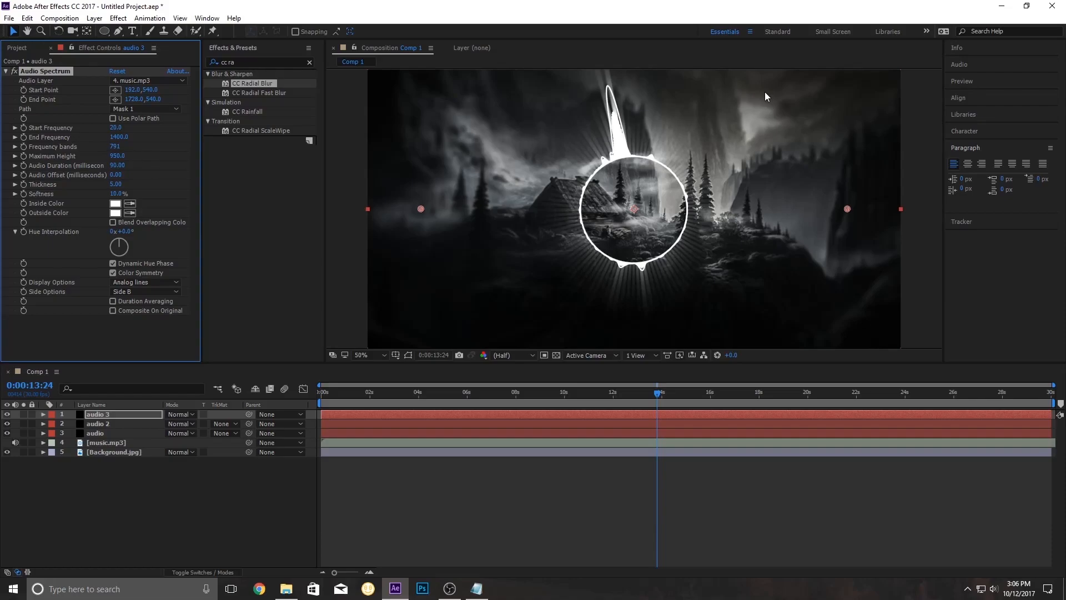
{"action": "scroll", "coordinate": [714, 114], "scroll_direction": "up", "scroll_amount": 1}
{"action": "scroll", "coordinate": [687, 126], "scroll_direction": "down", "scroll_amount": 2}
{"action": "scroll", "coordinate": [624, 220], "scroll_direction": "up", "scroll_amount": 1}
Scale the audio 3 layer up to 104%.
{"action": "left_click", "coordinate": [102, 417]}
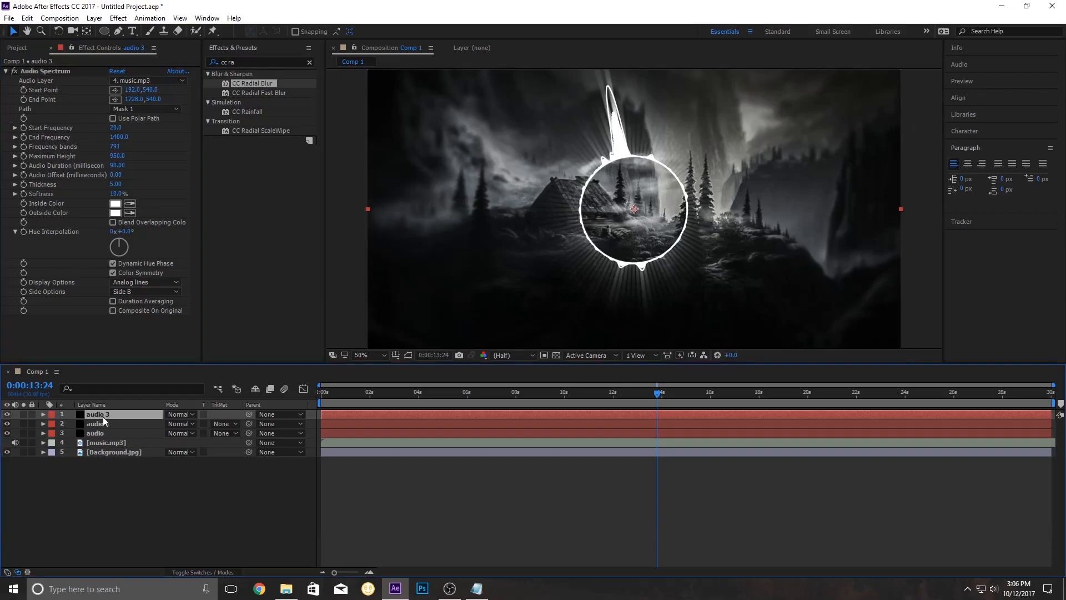
{"action": "key", "text": "s"}
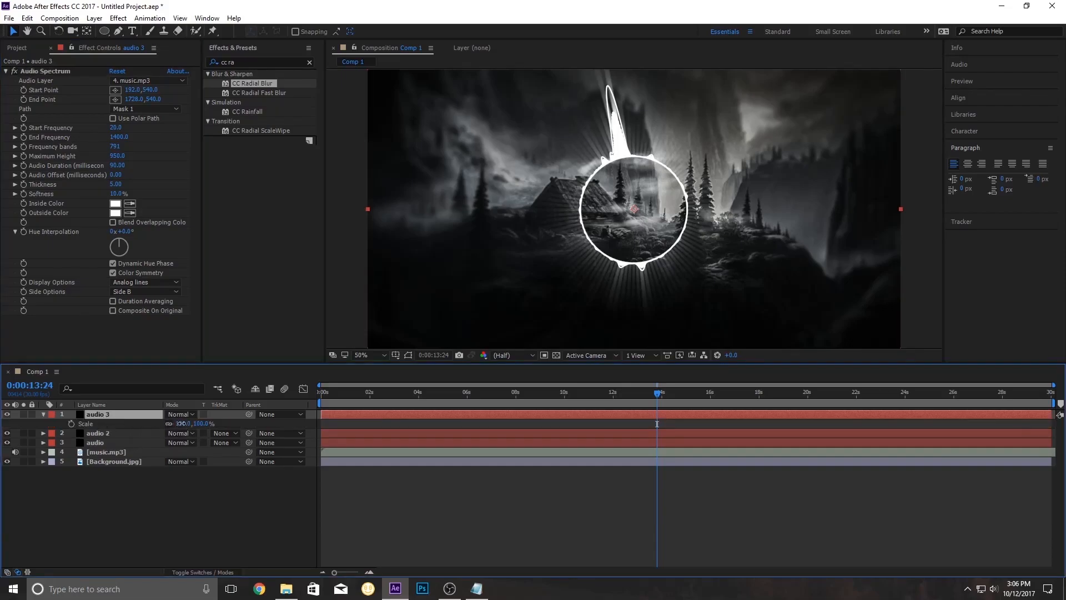
{"action": "left_click_drag", "start_coordinate": [183, 423], "coordinate": [183, 424]}
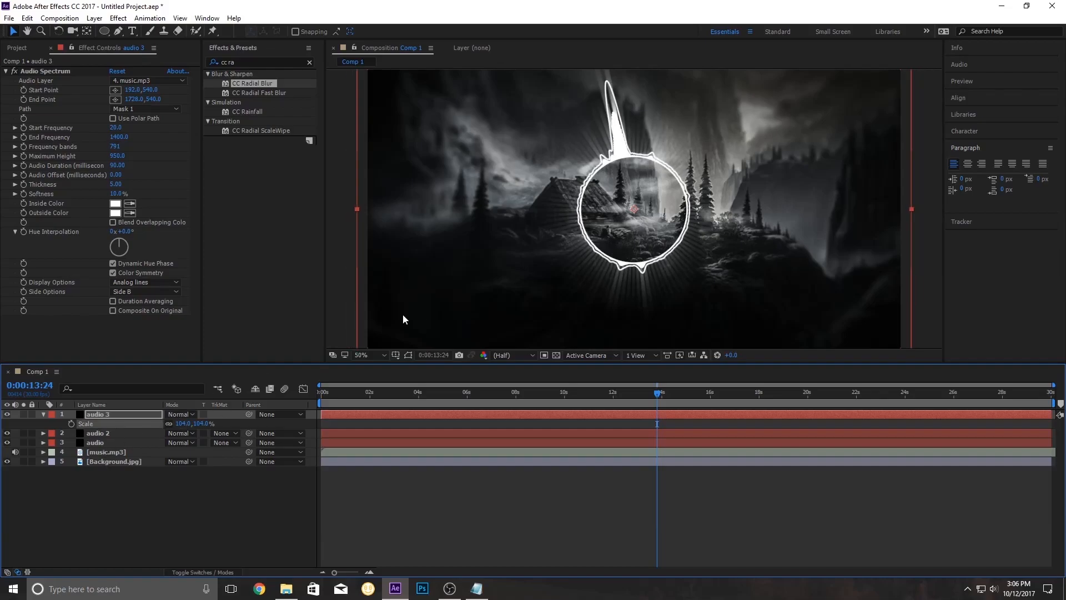
Set the audio 3 layer's Audio Spectrum thickness to 3.
{"action": "scroll", "coordinate": [671, 138], "scroll_direction": "up", "scroll_amount": 2}
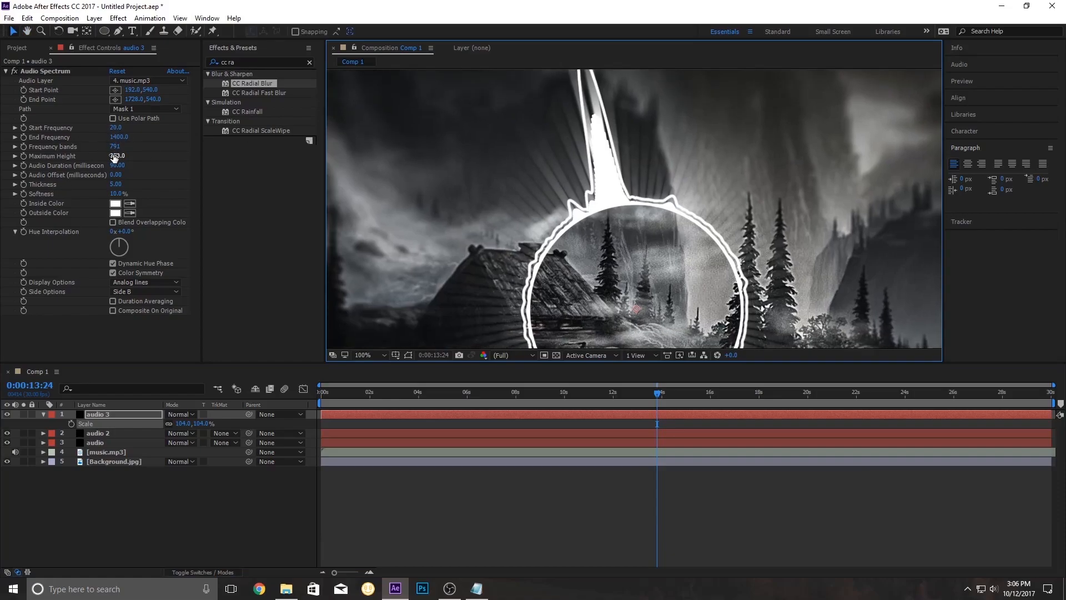
{"action": "left_click", "coordinate": [117, 184]}
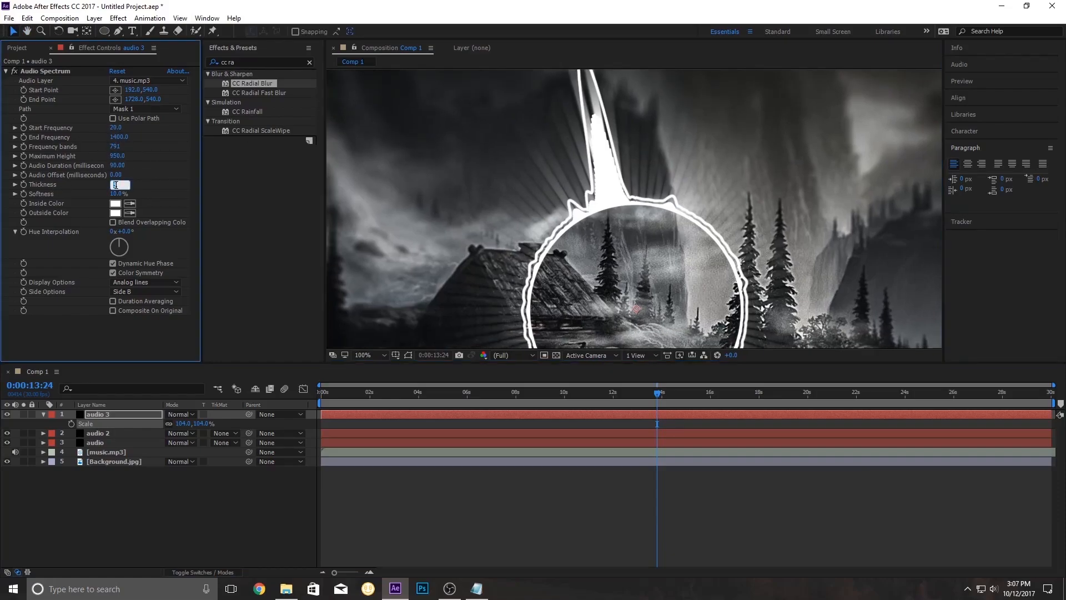
{"action": "type", "text": "3"}
{"action": "key", "text": "Return"}
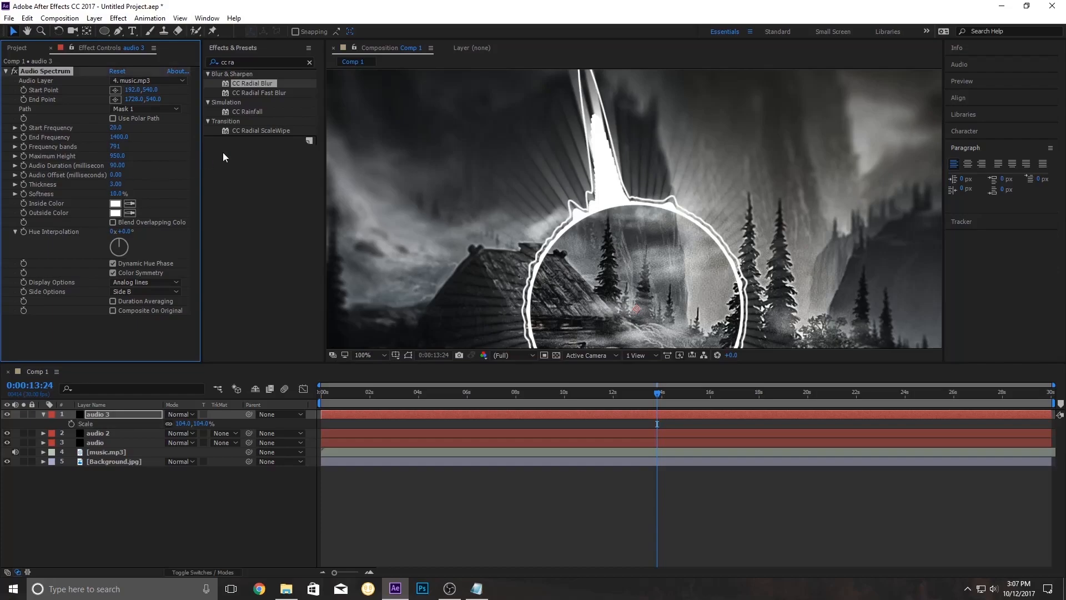
Reduce the audio 3 layer's scale to 102% and collapse the layer's properties.
{"action": "left_click", "coordinate": [187, 424]}
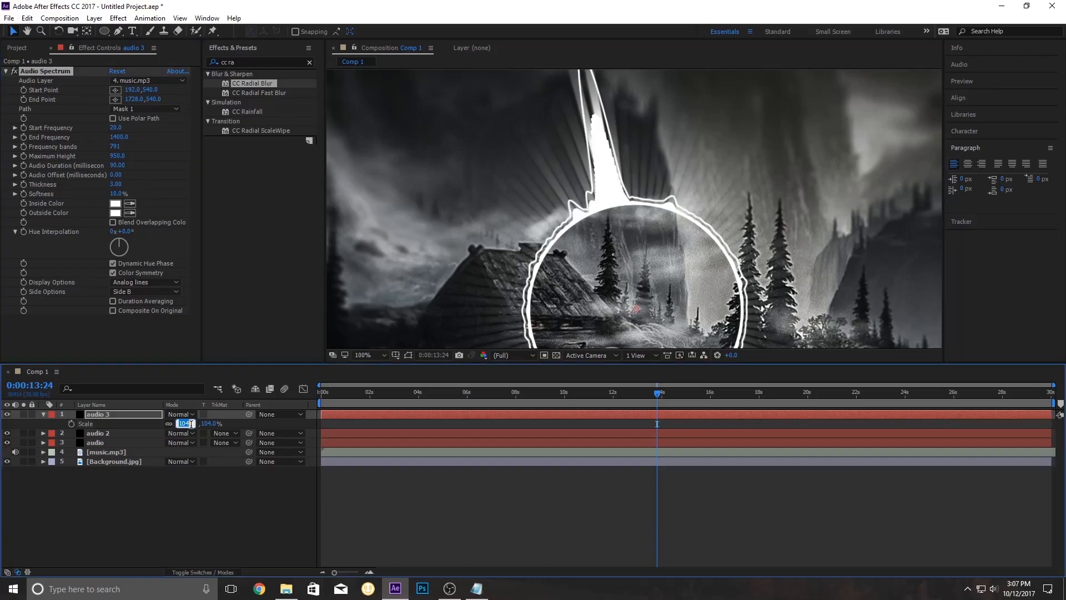
{"action": "type", "text": "1"}
{"action": "key", "text": "Return"}
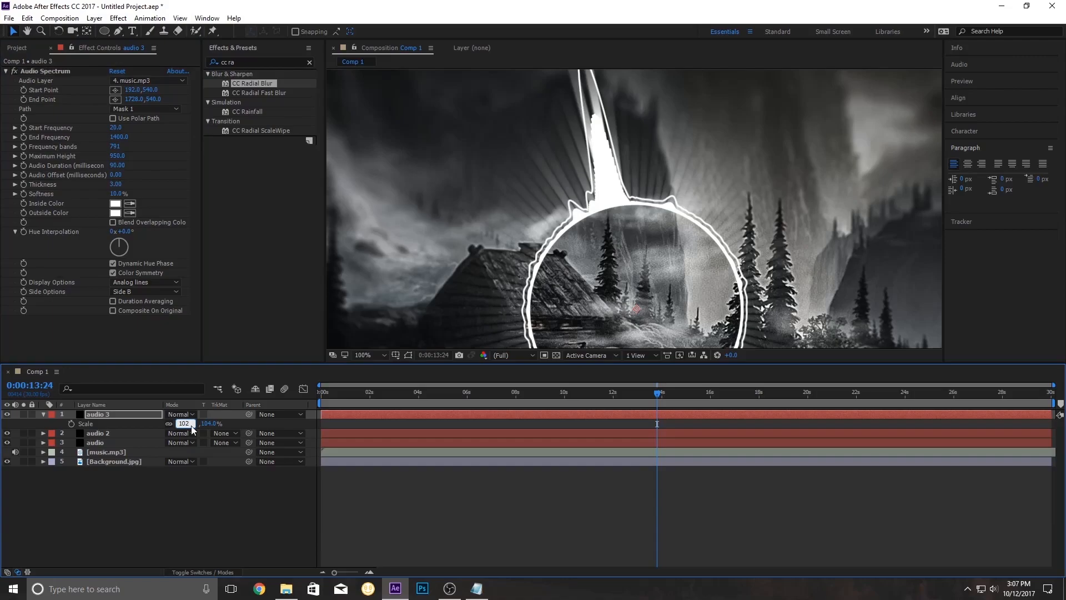
{"action": "left_click_drag", "start_coordinate": [685, 212], "coordinate": [674, 191]}
{"action": "scroll", "coordinate": [683, 186], "scroll_direction": "down", "scroll_amount": 2}
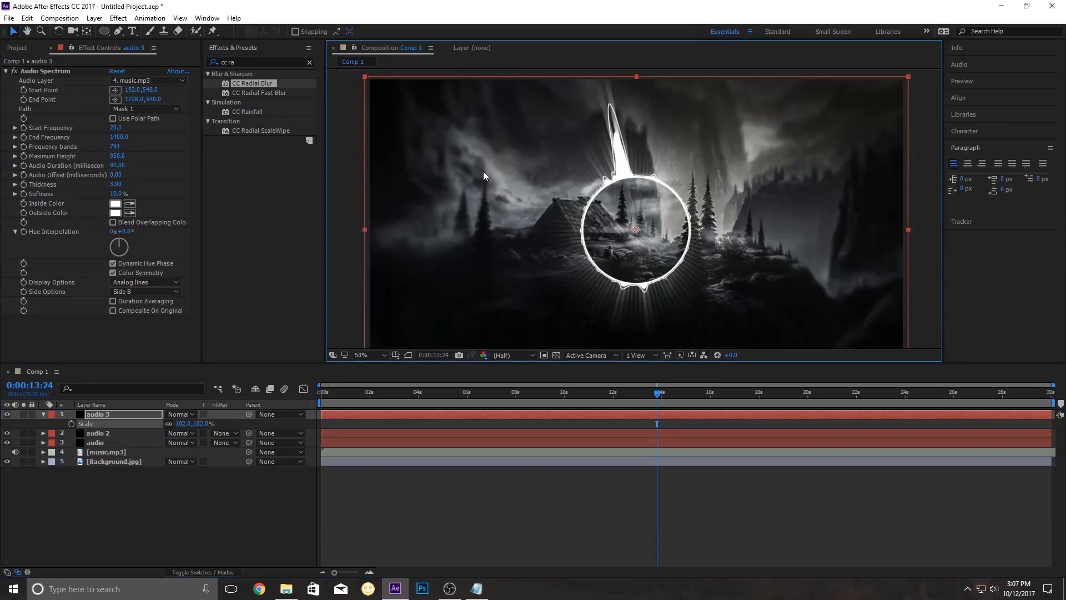
{"action": "left_click", "coordinate": [44, 414]}
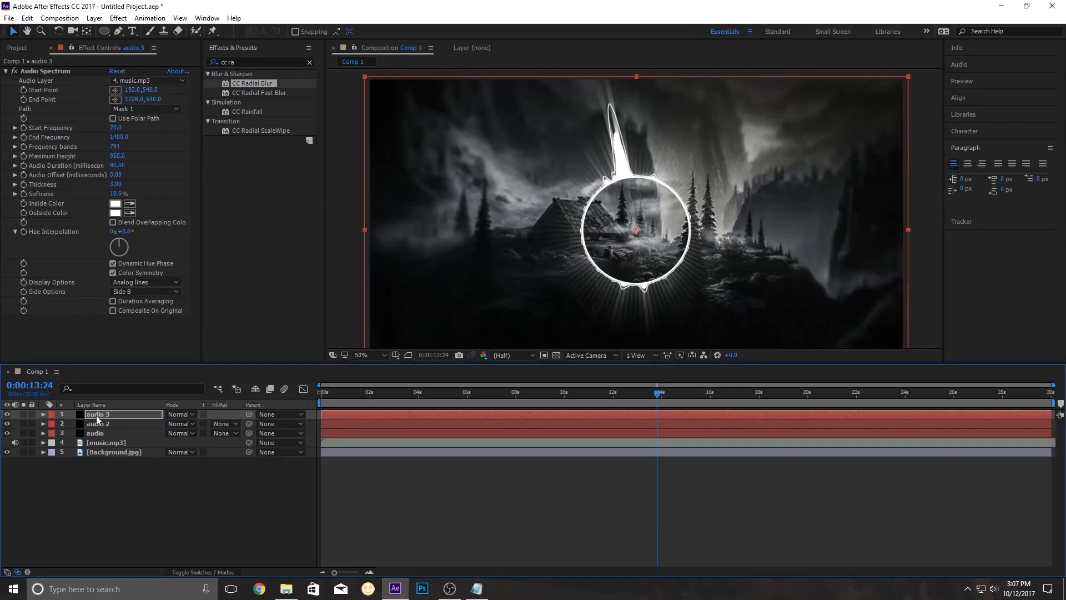
{"action": "left_click", "coordinate": [118, 180]}
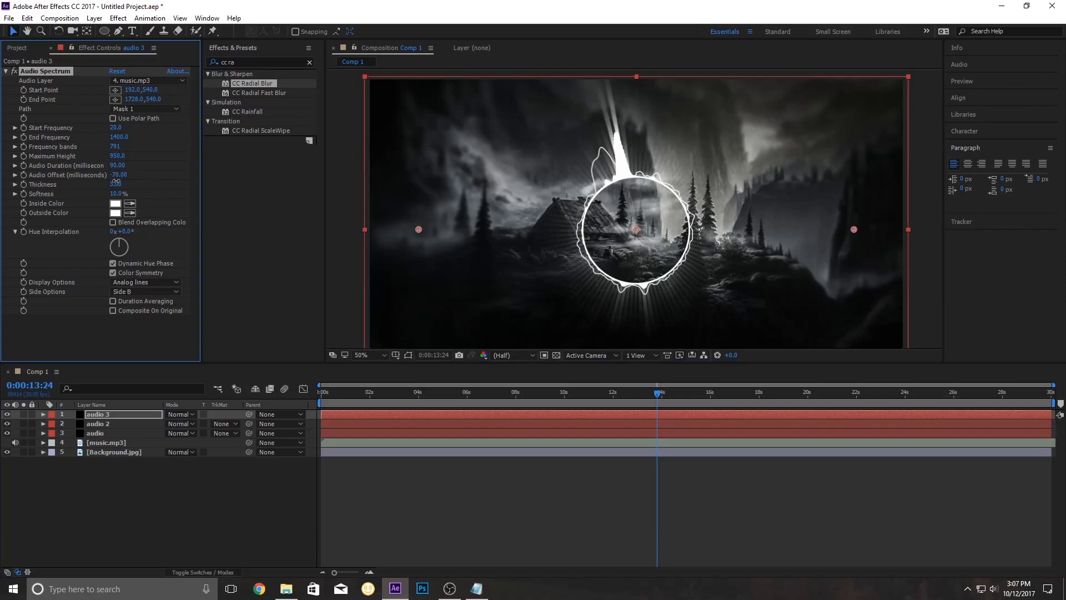
{"action": "left_click", "coordinate": [117, 175]}
{"action": "key", "text": "Return"}
Duplicate the audio 3 layer and set the copy's audio offset to about 140 milliseconds.
{"action": "left_click", "coordinate": [107, 412]}
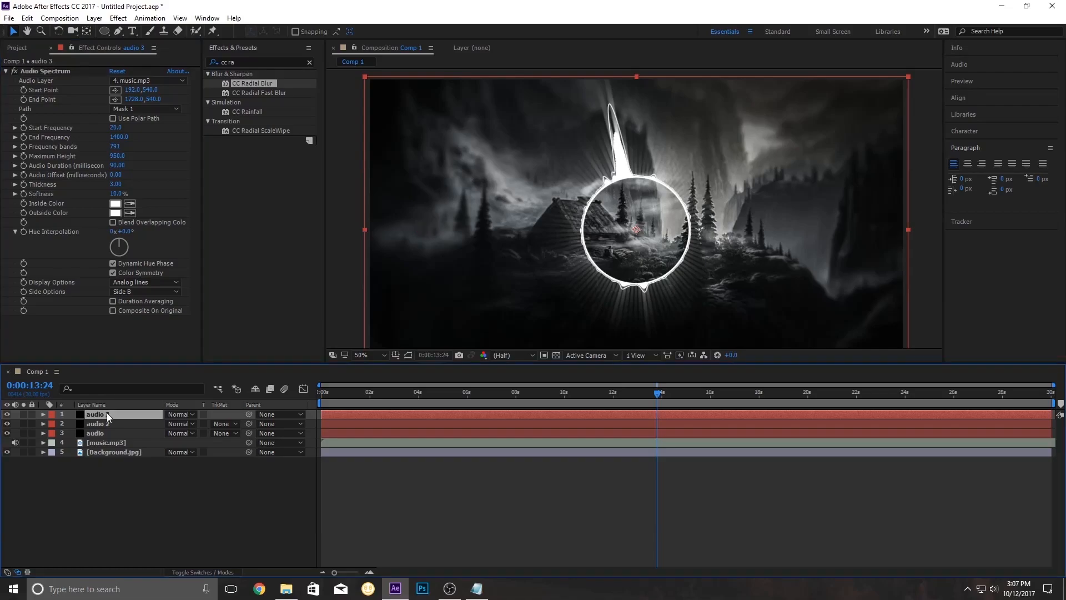
{"action": "key", "text": "ctrl+d"}
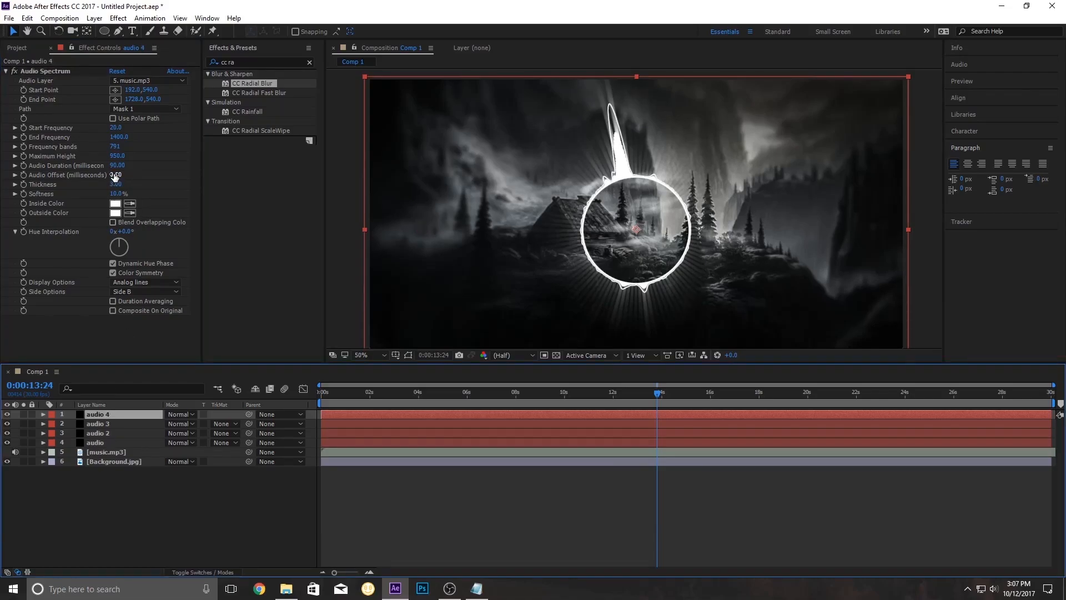
{"action": "left_click_drag", "start_coordinate": [115, 176], "coordinate": [122, 175]}
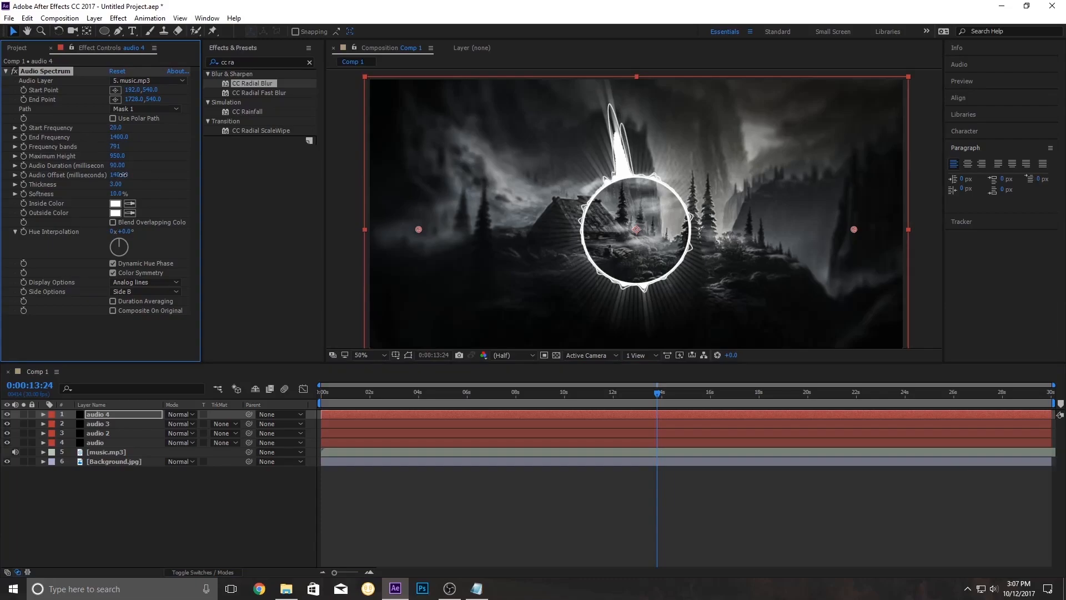
Duplicate the audio 4 layer and set the copy's audio offset to -60 milliseconds.
{"action": "left_click", "coordinate": [95, 405]}
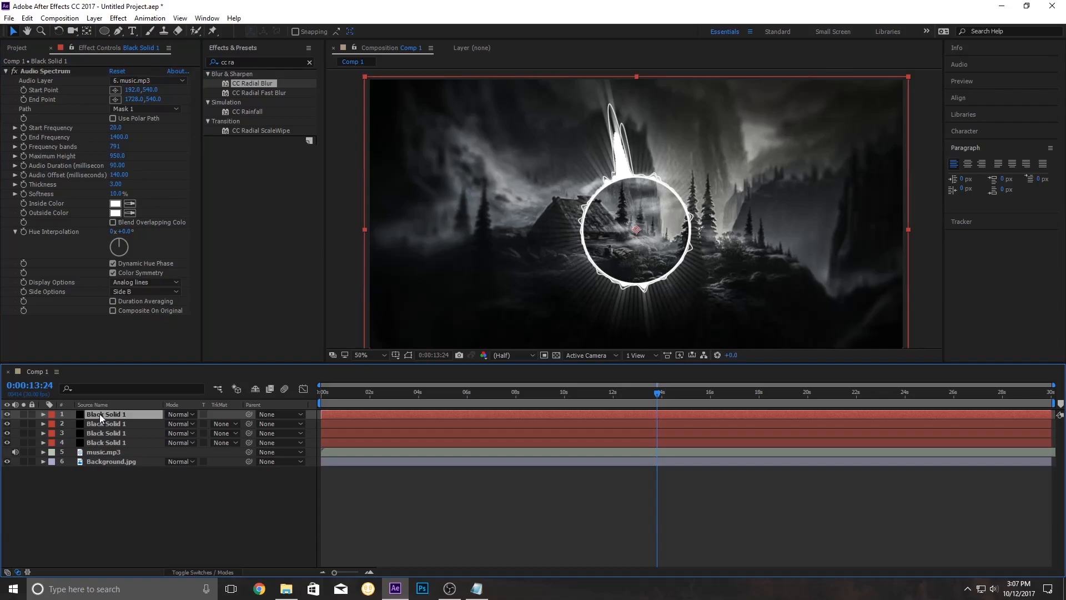
{"action": "key", "text": "ctrl+d"}
{"action": "left_click_drag", "start_coordinate": [122, 177], "coordinate": [108, 177]}
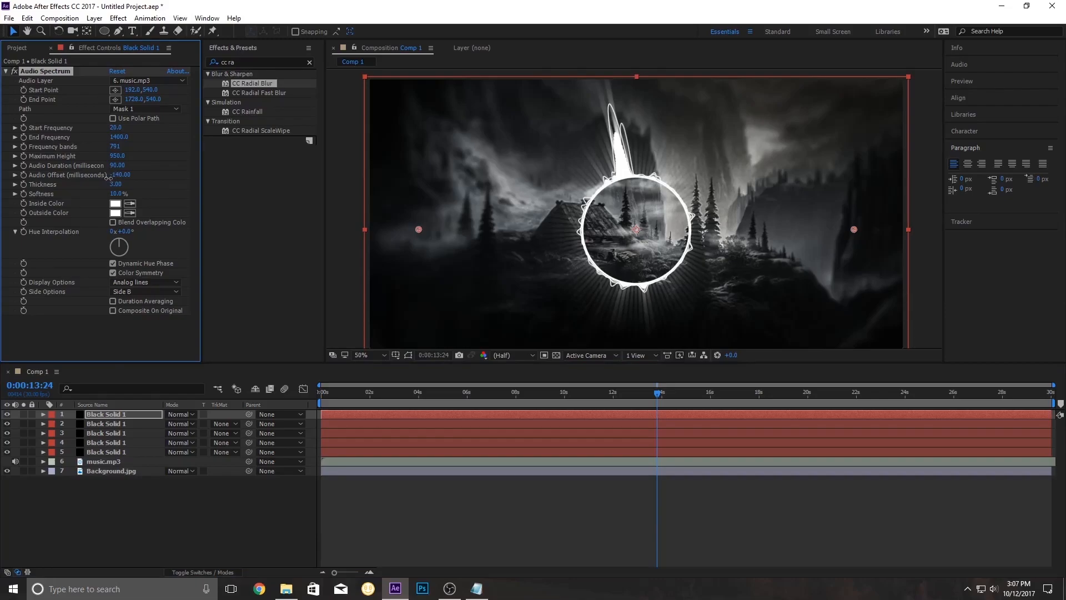
{"action": "left_click_drag", "start_coordinate": [108, 178], "coordinate": [120, 185]}
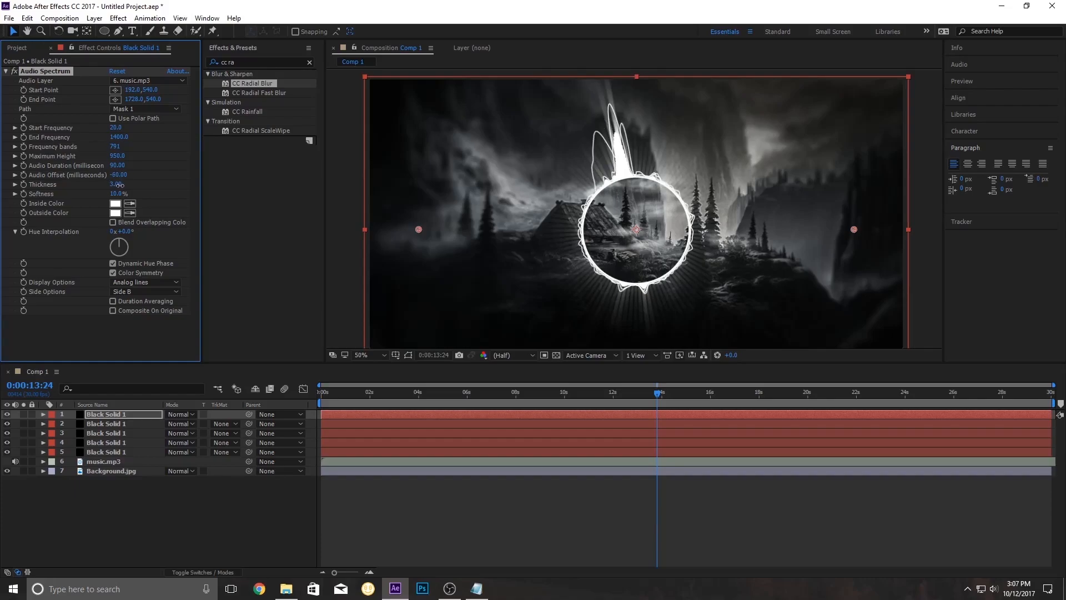
Move the current time to 0:00:15:20 and switch the timeline back to showing layer names.
{"action": "left_click_drag", "start_coordinate": [673, 395], "coordinate": [702, 394]}
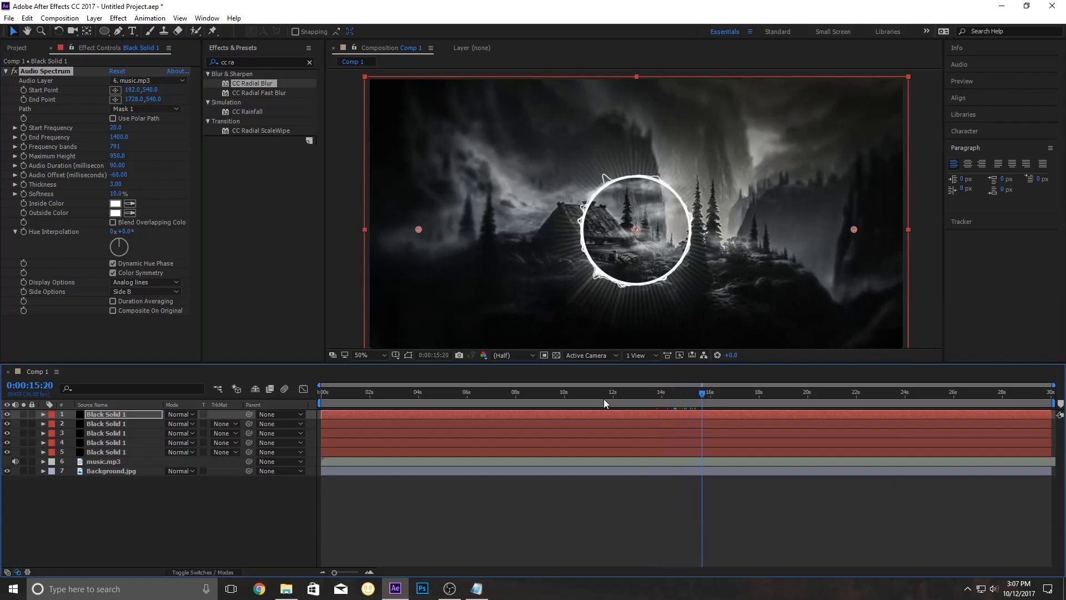
{"action": "left_click", "coordinate": [112, 521]}
{"action": "left_click", "coordinate": [108, 402]}
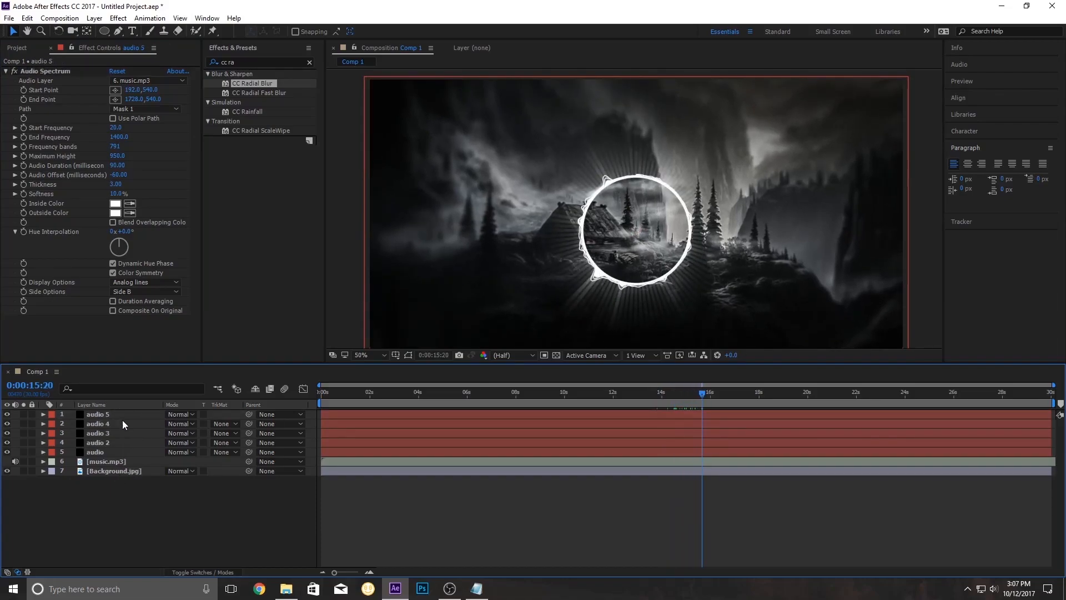
Duplicate the audio 5 layer and set the copy's scale to 100%.
{"action": "left_click", "coordinate": [101, 416]}
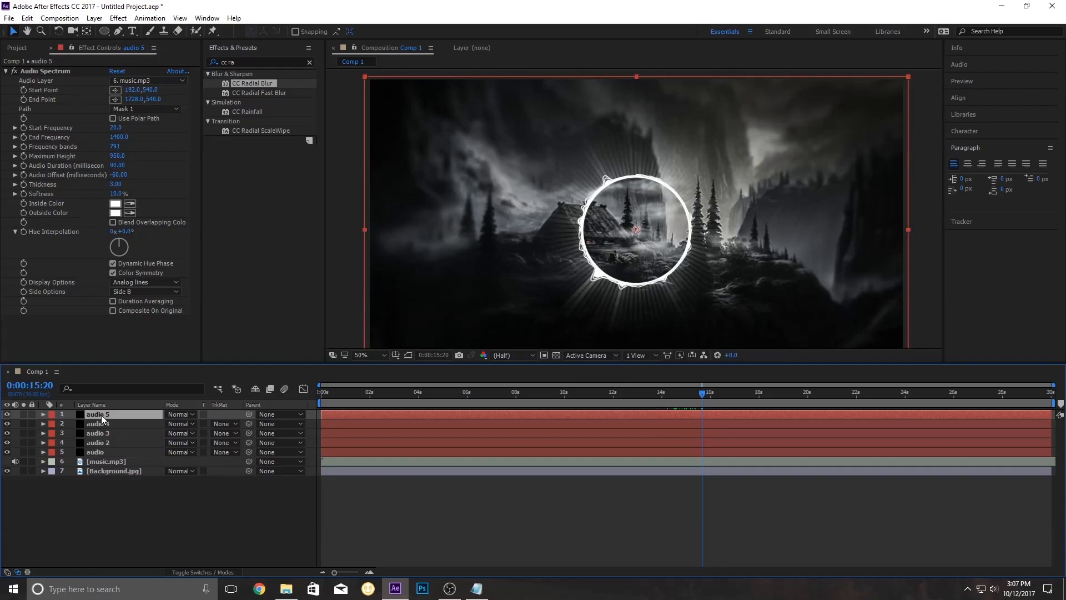
{"action": "key", "text": "ctrl+d"}
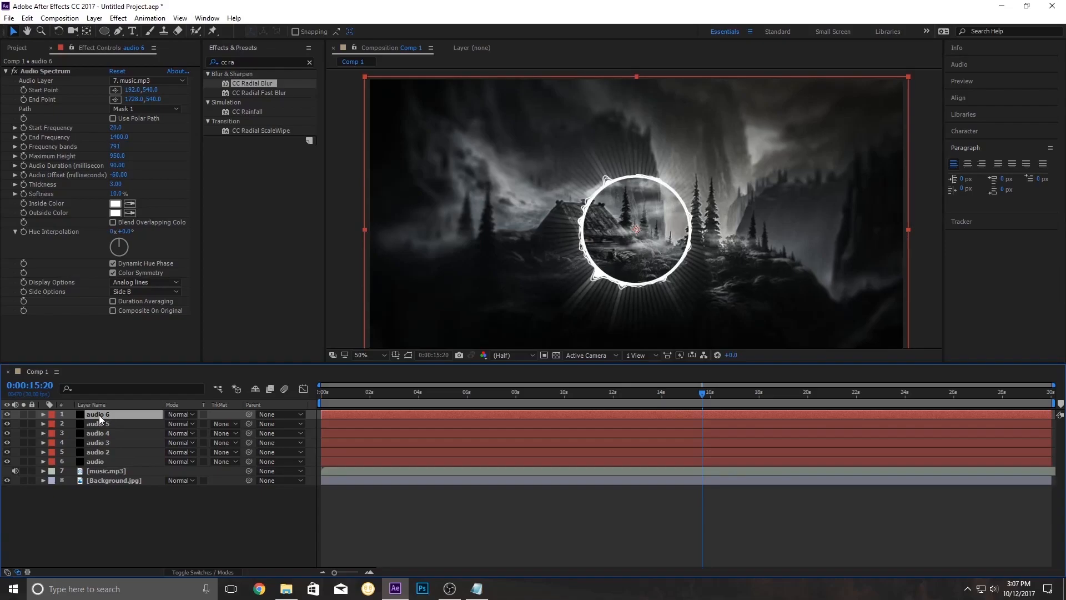
{"action": "key", "text": "s"}
{"action": "left_click_drag", "start_coordinate": [181, 426], "coordinate": [171, 425]}
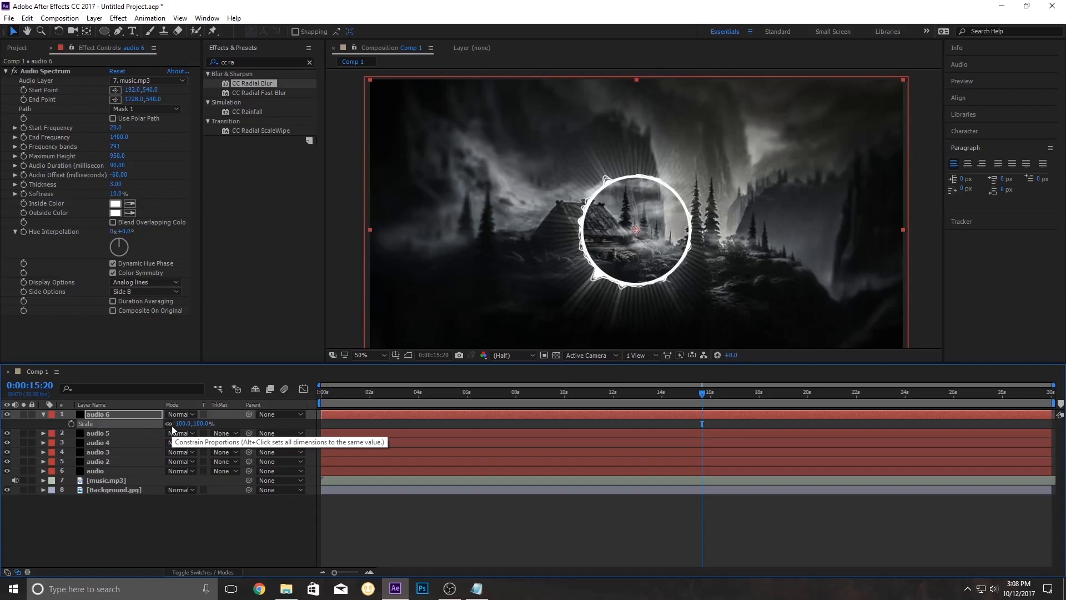
{"action": "left_click", "coordinate": [115, 418]}
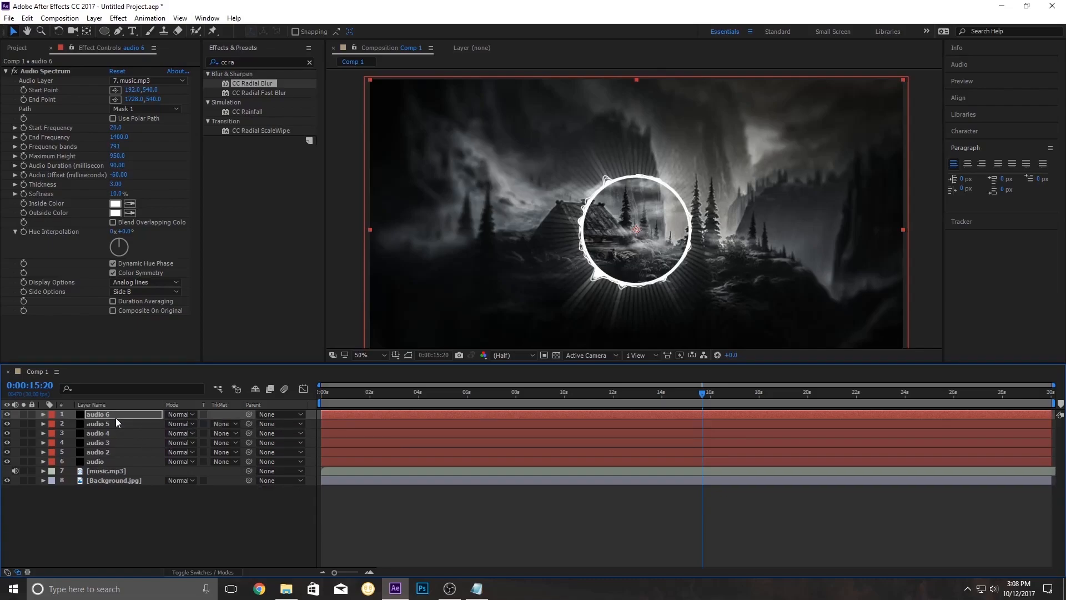
{"action": "key", "text": "s"}
{"action": "key", "text": "s"}
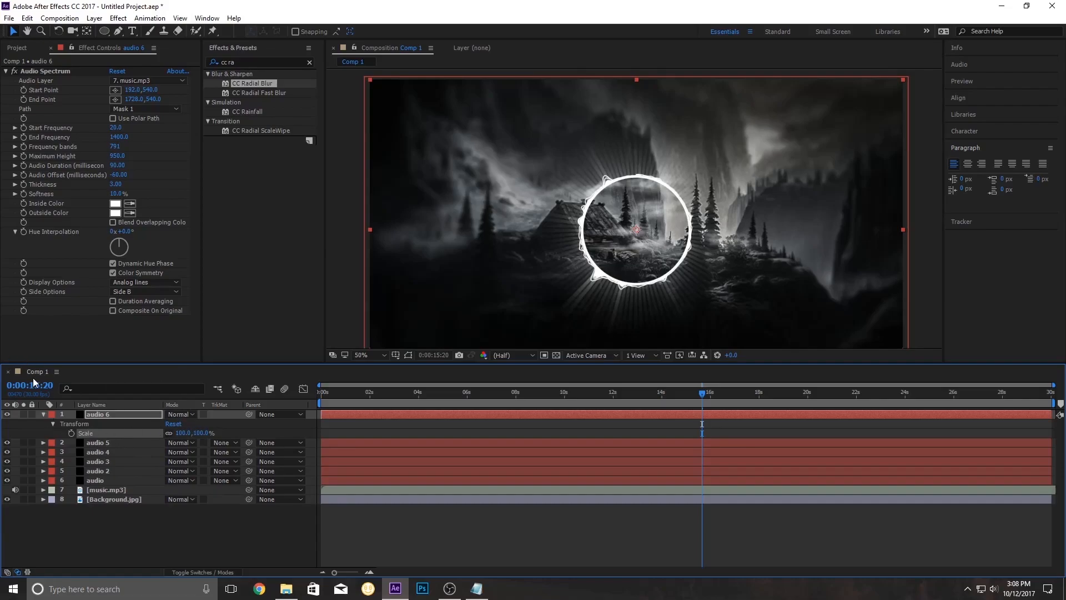
Replace the Audio Spectrum effect on the audio 6 layer with the Stroke effect.
{"action": "left_click", "coordinate": [41, 73]}
{"action": "key", "text": "Delete"}
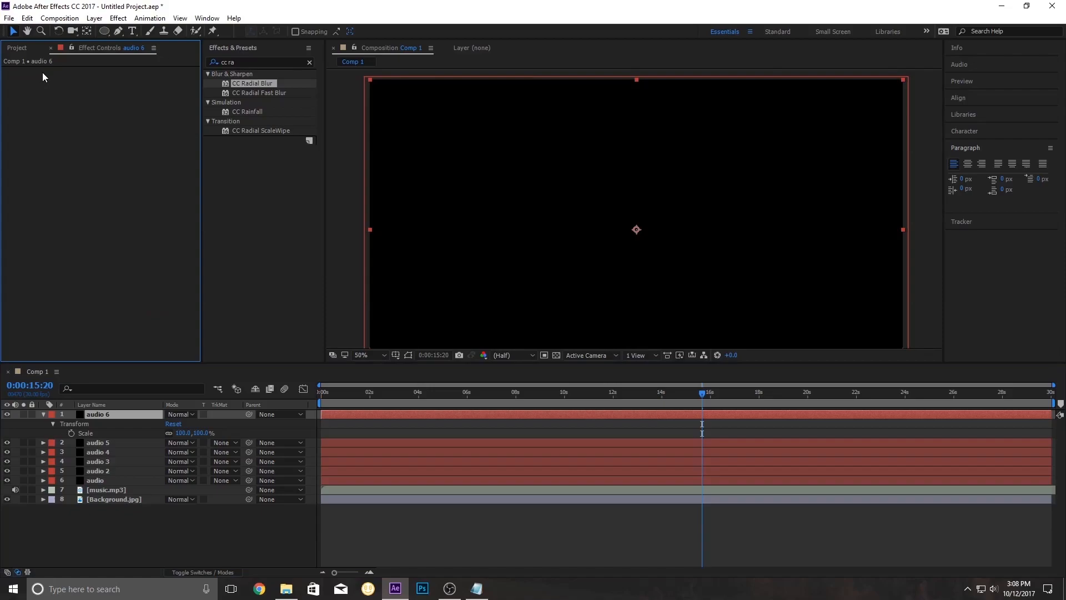
{"action": "key", "text": "ctrl+5"}
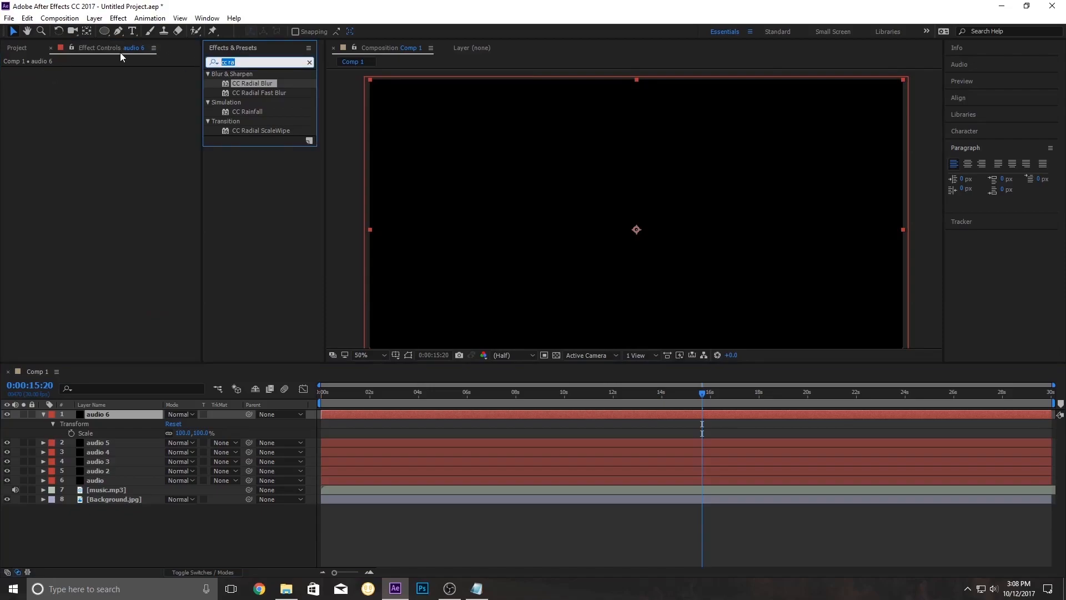
{"action": "type", "text": "stro"}
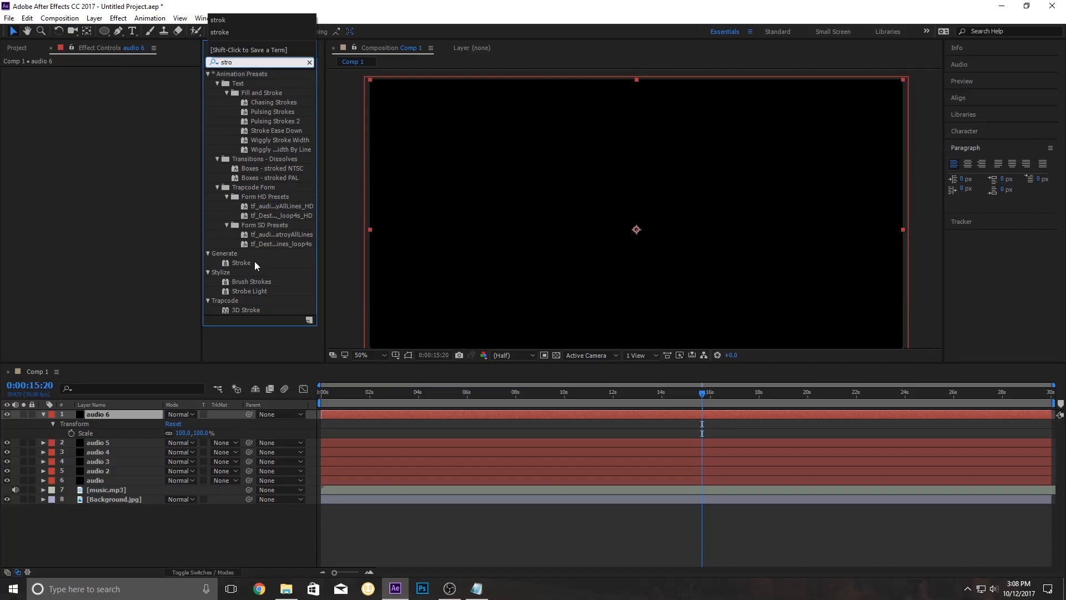
{"action": "left_click_drag", "start_coordinate": [255, 262], "coordinate": [100, 222]}
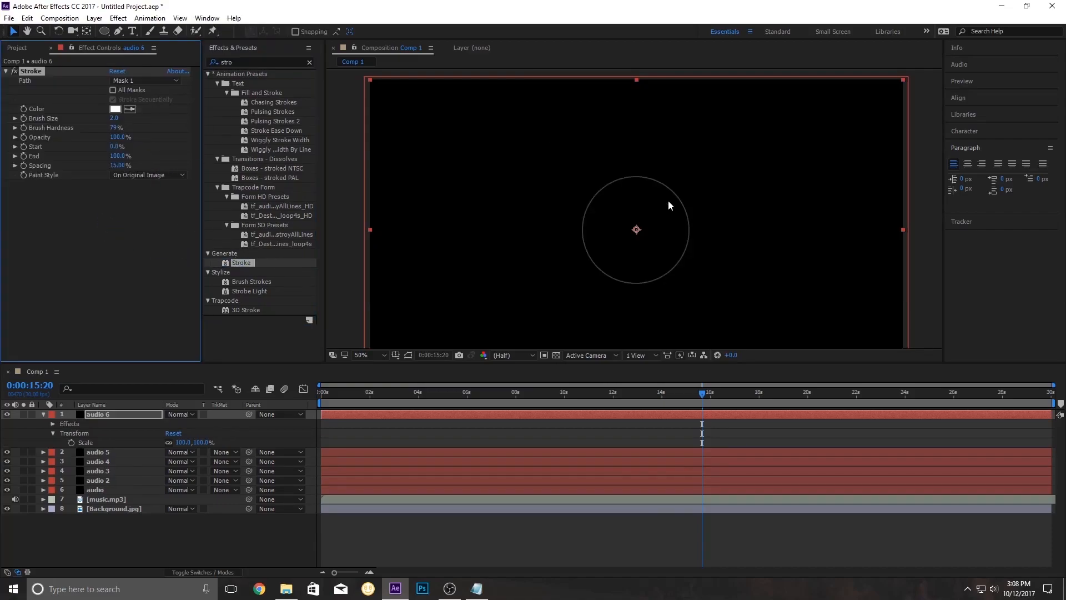
Set the Stroke effect's brush size to 10 on the audio 6 layer.
{"action": "left_click_drag", "start_coordinate": [116, 118], "coordinate": [136, 118]}
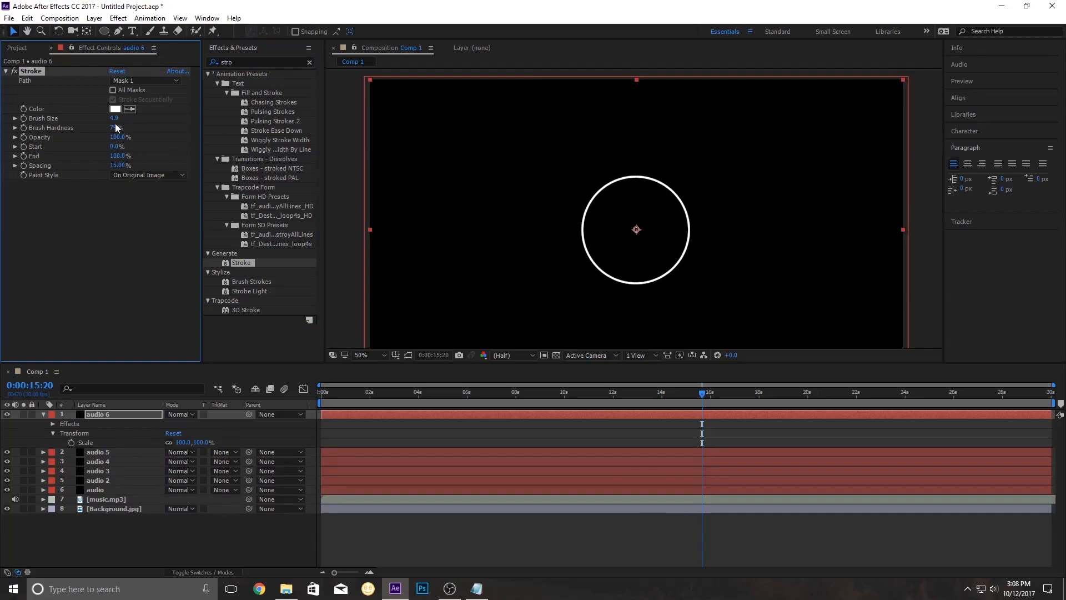
{"action": "left_click", "coordinate": [114, 118]}
{"action": "type", "text": "10"}
{"action": "key", "text": "Return"}
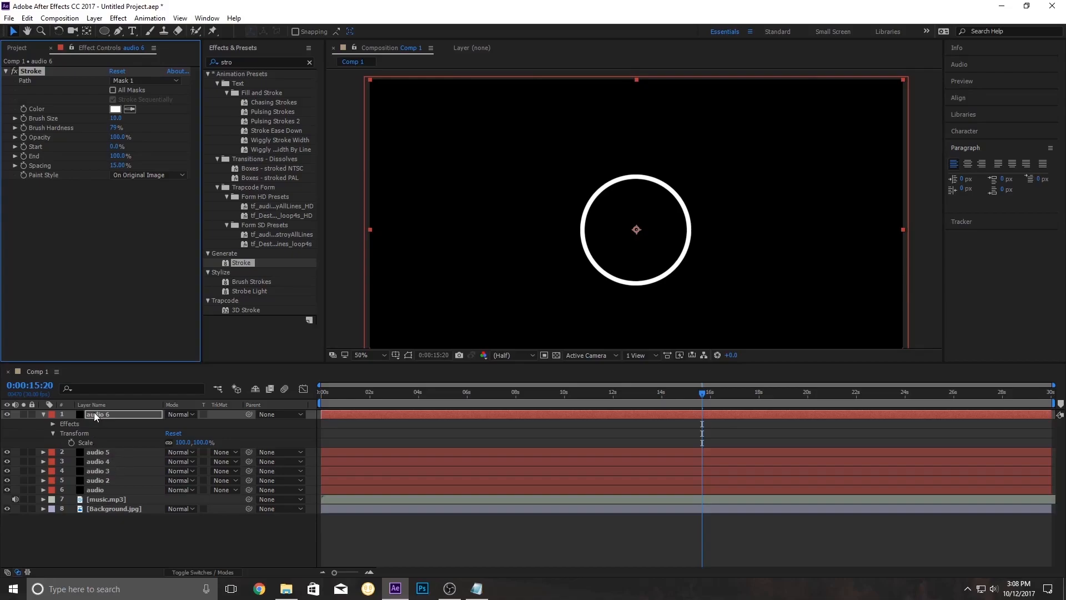
Reveal and select Mask 1 on the audio 6 layer, and set the layer's blending mode to Screen.
{"action": "key", "text": "m"}
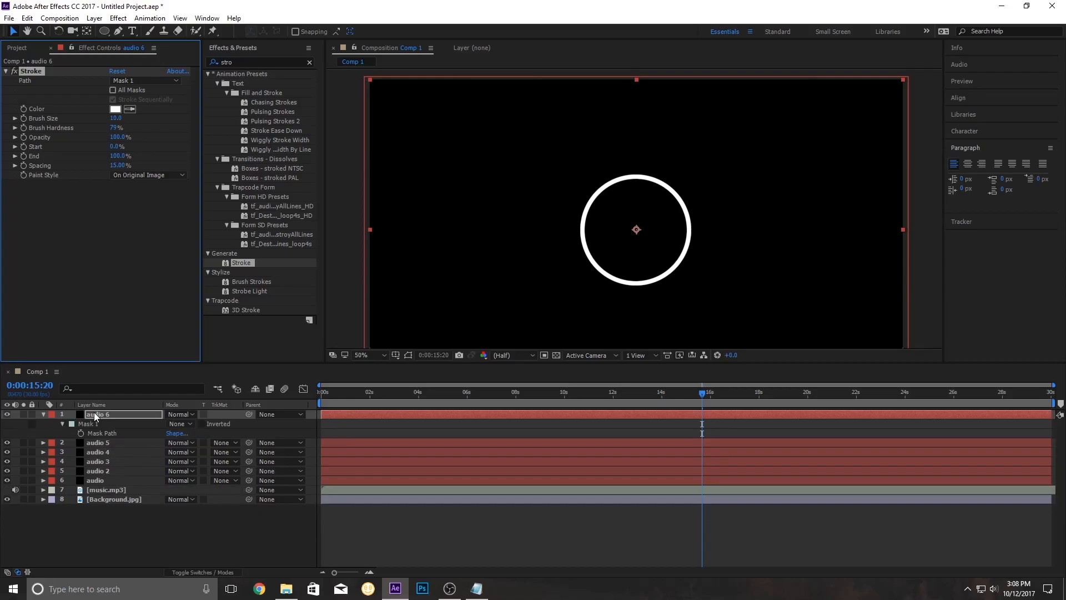
{"action": "left_click", "coordinate": [408, 354]}
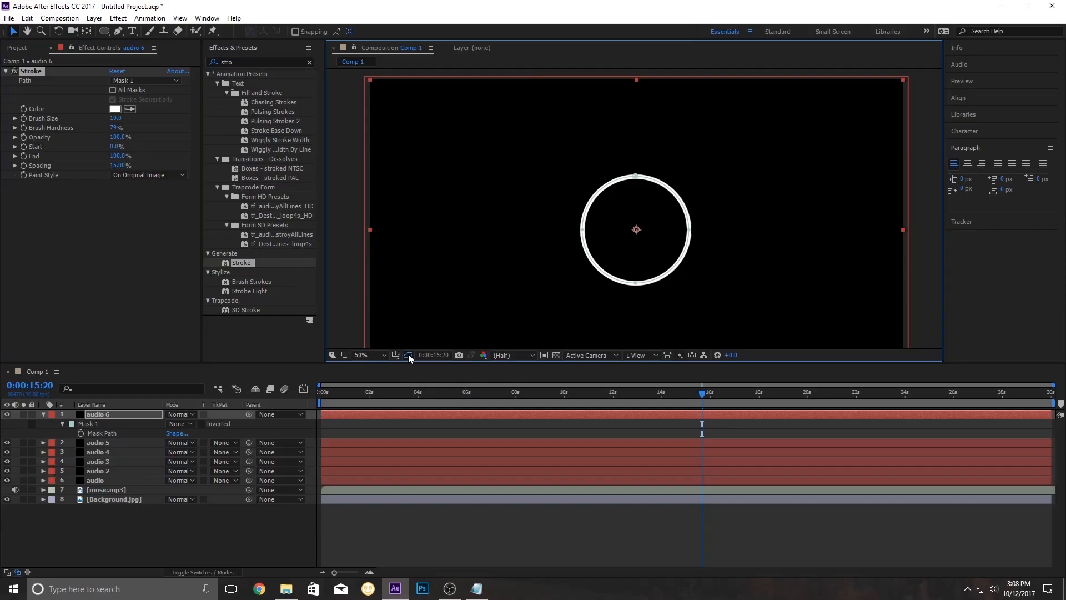
{"action": "left_click", "coordinate": [89, 425]}
{"action": "left_click", "coordinate": [639, 186]}
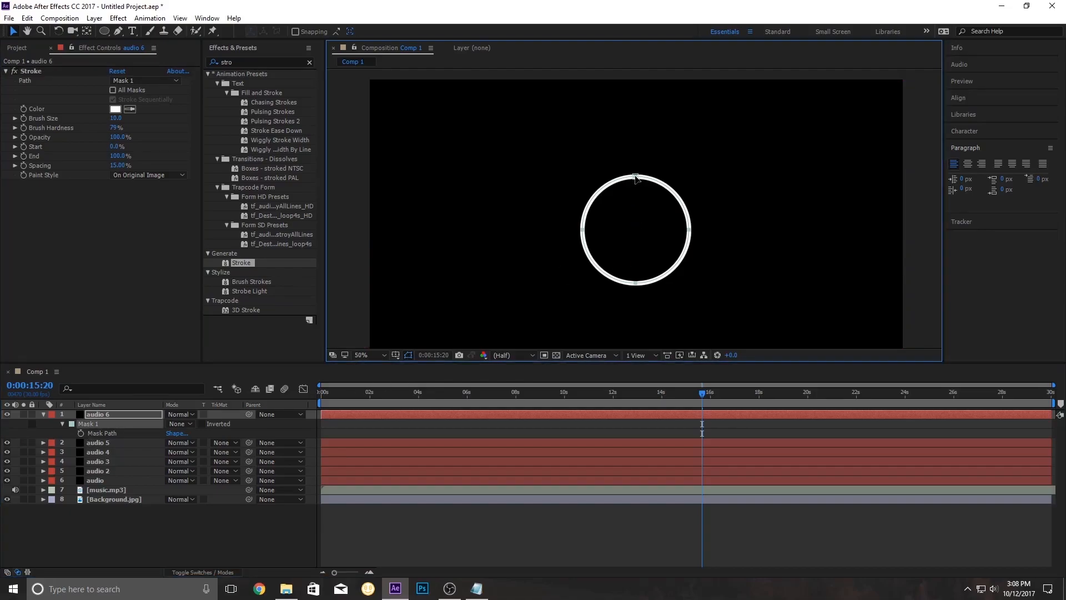
{"action": "left_click", "coordinate": [182, 414]}
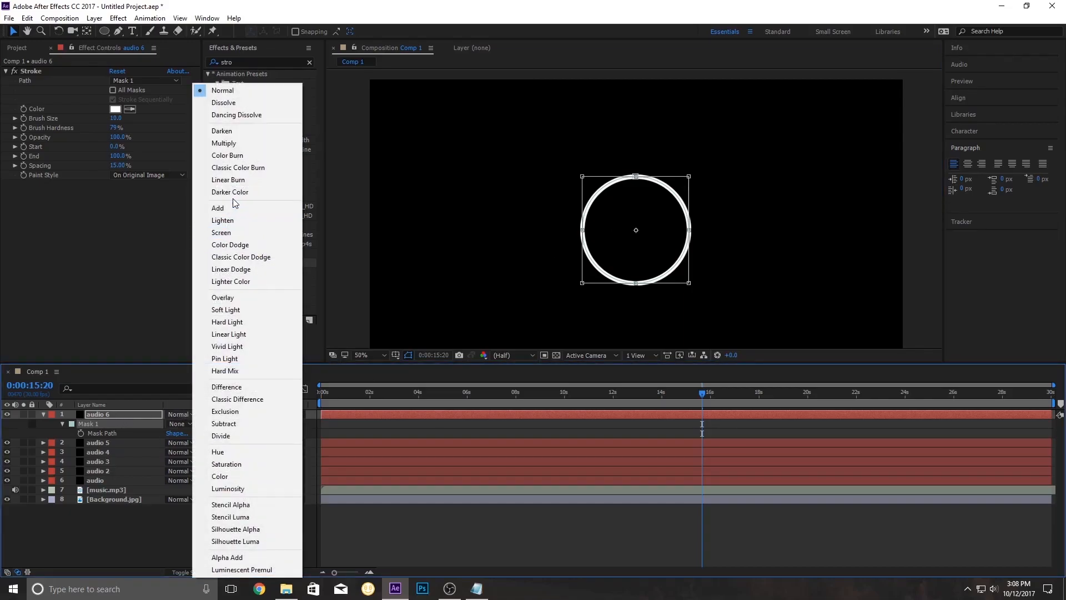
{"action": "left_click", "coordinate": [233, 232]}
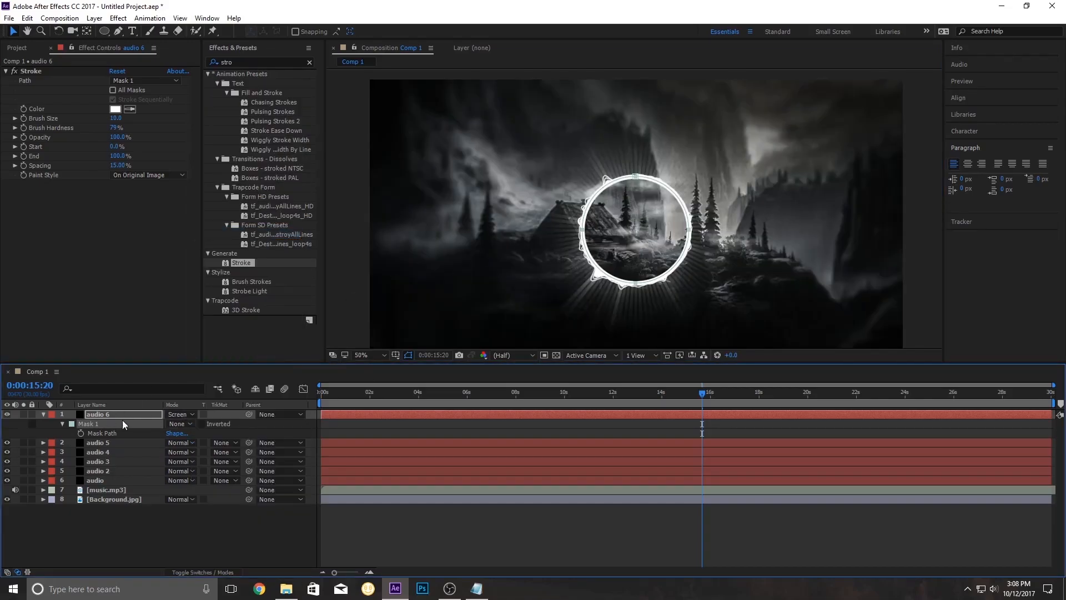
Scale Mask 1 on the audio 6 layer down slightly about its centre so its stroke sits inside the spectrum ring.
{"action": "left_click", "coordinate": [635, 179]}
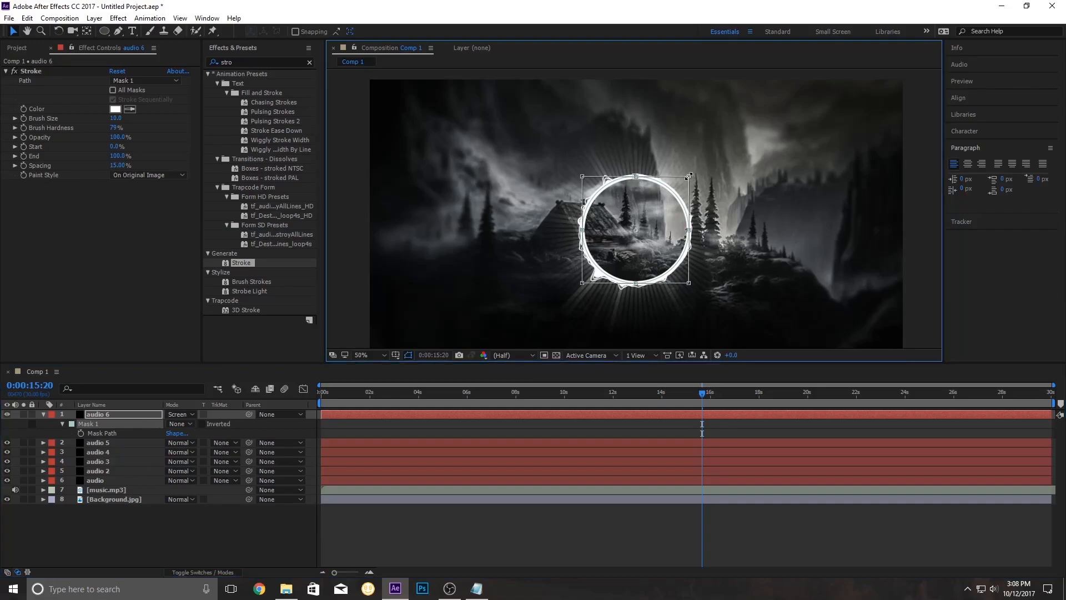
{"action": "left_click_drag", "start_coordinate": [689, 176], "coordinate": [684, 181]}
{"action": "scroll", "coordinate": [673, 202], "scroll_direction": "up", "scroll_amount": 1}
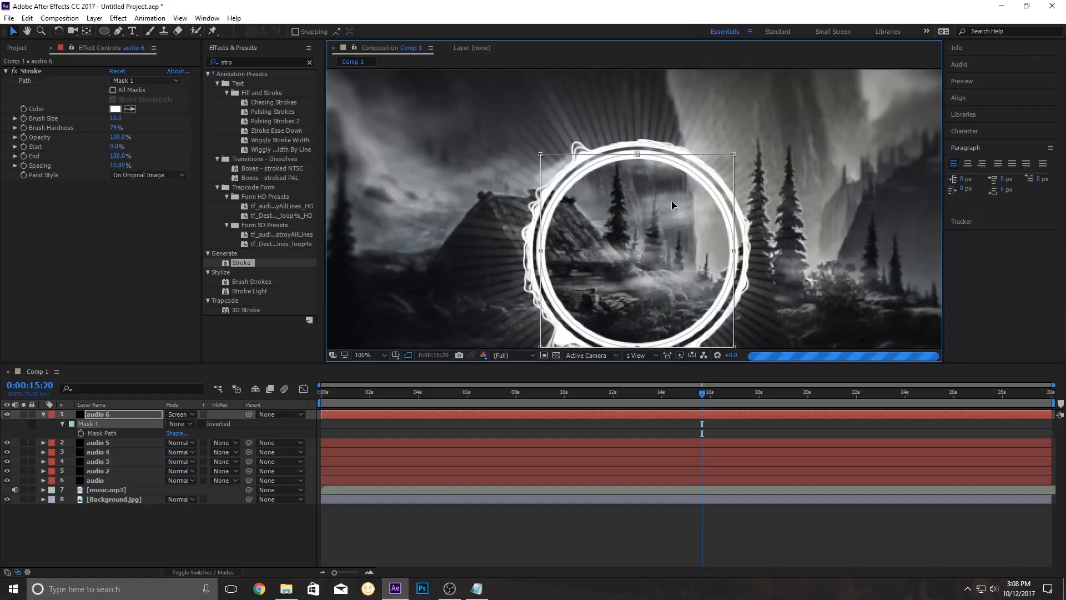
{"action": "scroll", "coordinate": [688, 207], "scroll_direction": "down", "scroll_amount": 2}
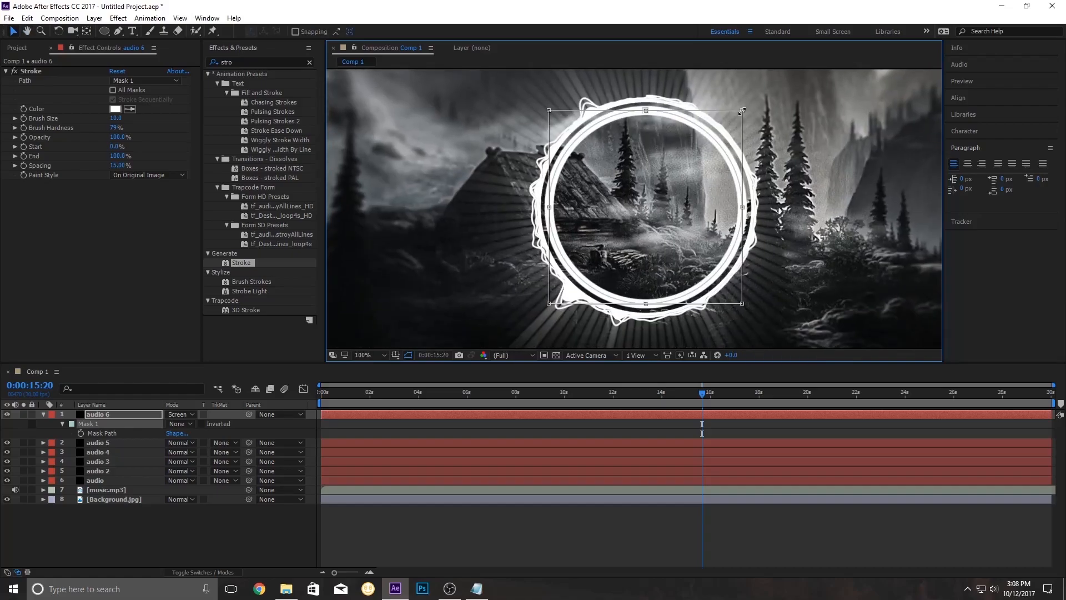
{"action": "left_click_drag", "start_coordinate": [743, 111], "coordinate": [873, 109]}
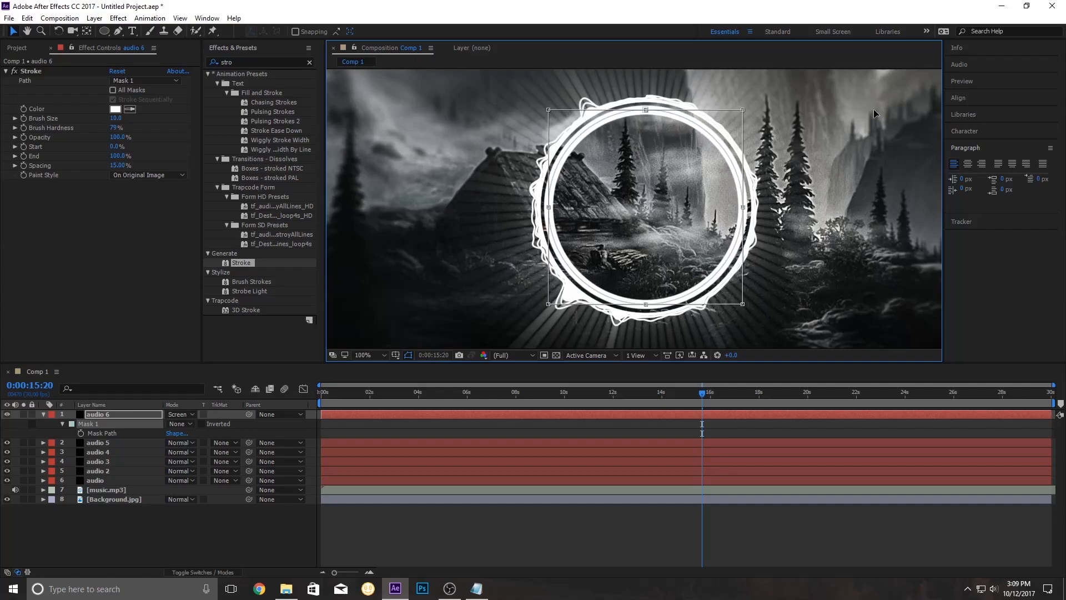
{"action": "left_click", "coordinate": [141, 534]}
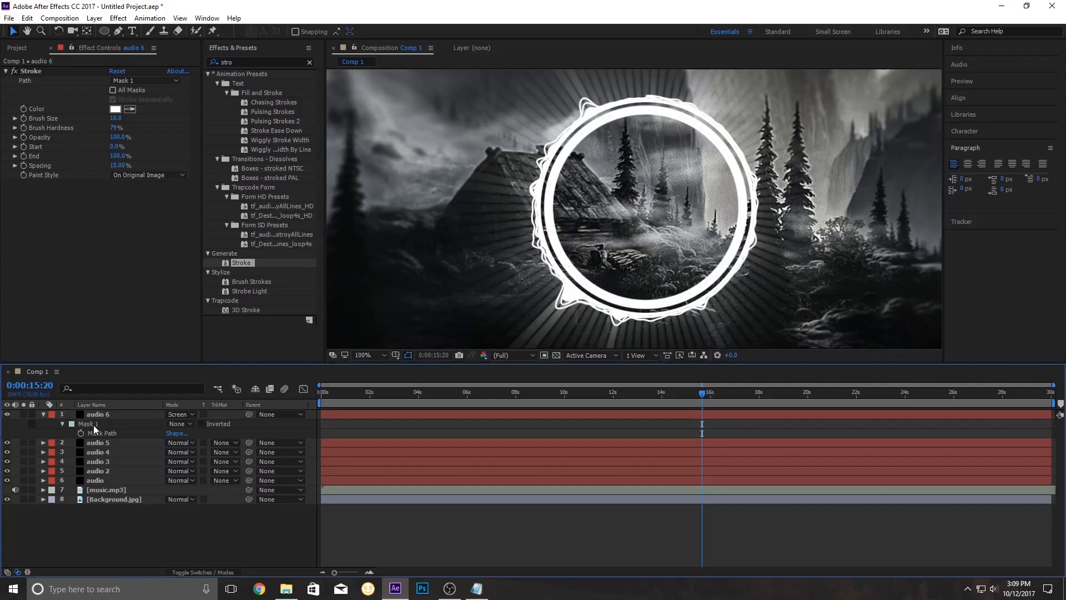
Duplicate Mask 1 on the audio 6 layer and add a second Stroke effect with its path set to Mask 2.
{"action": "left_click", "coordinate": [89, 424]}
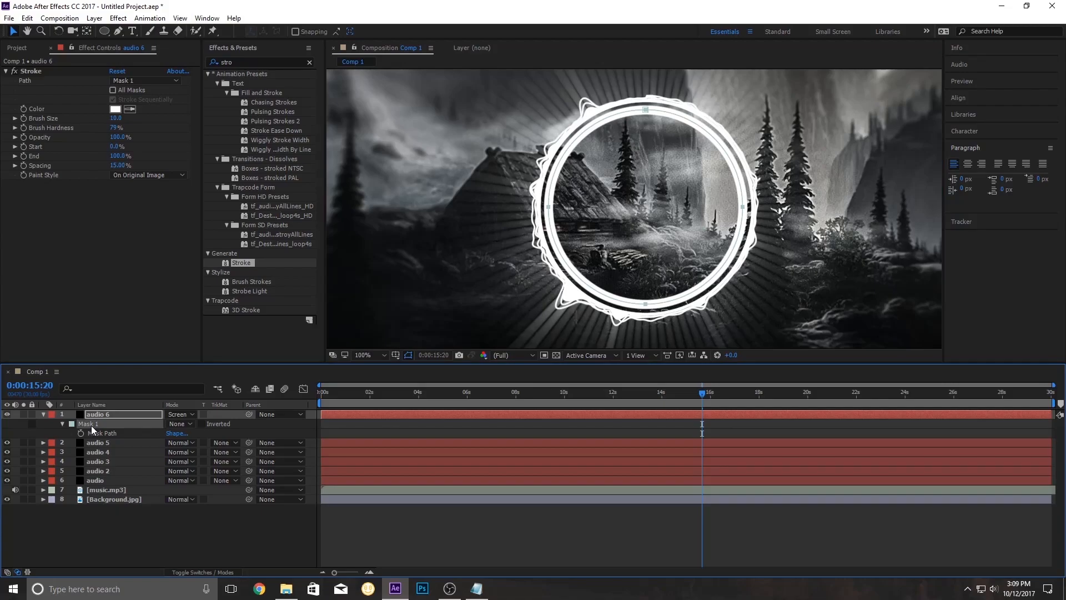
{"action": "key", "text": "ctrl+d"}
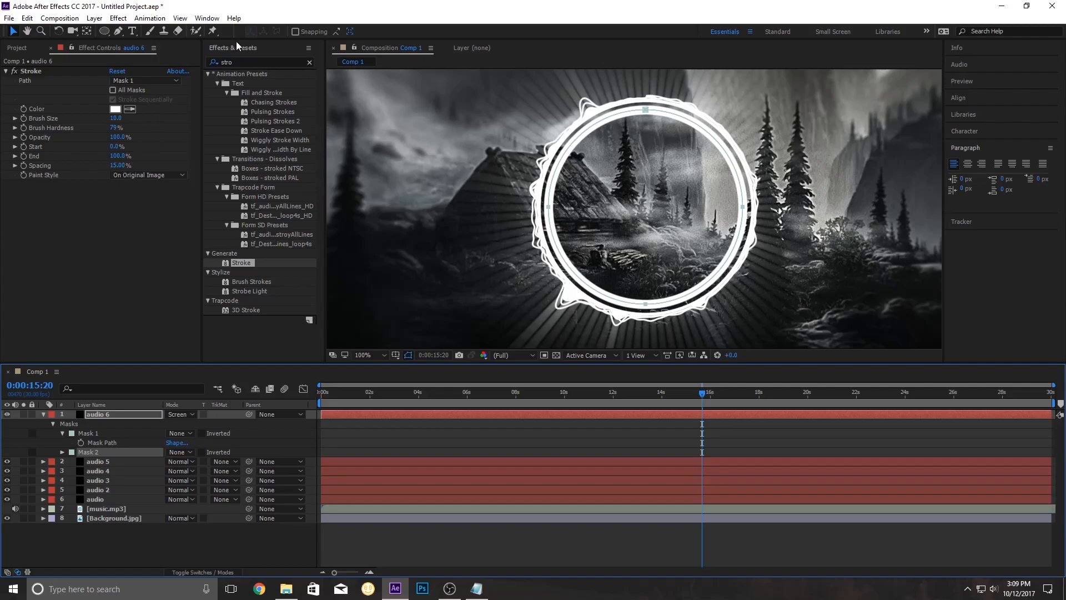
{"action": "left_click_drag", "start_coordinate": [241, 262], "coordinate": [61, 279]}
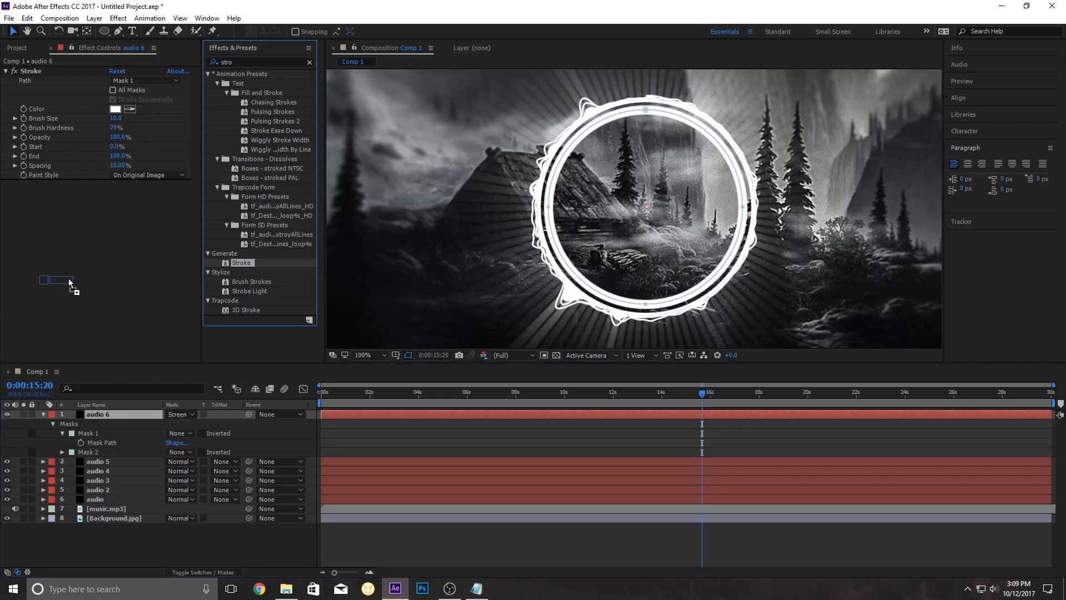
{"action": "left_click", "coordinate": [150, 198]}
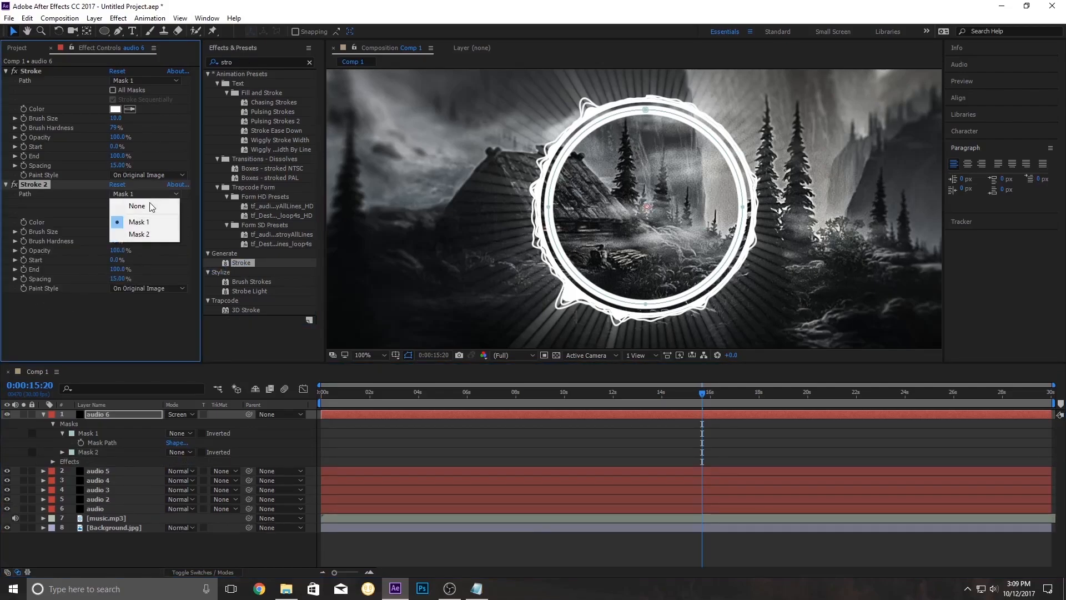
{"action": "left_click", "coordinate": [148, 235]}
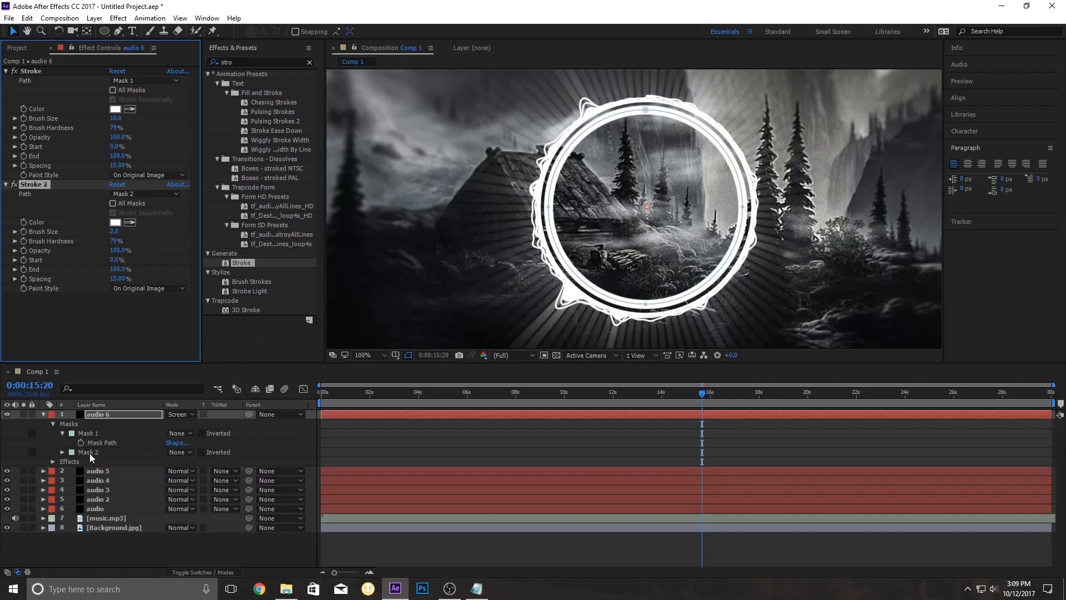
Rename the audio 6 layer to circle.
{"action": "left_click", "coordinate": [99, 413]}
{"action": "key", "text": "Return"}
{"action": "type", "text": "circle"}
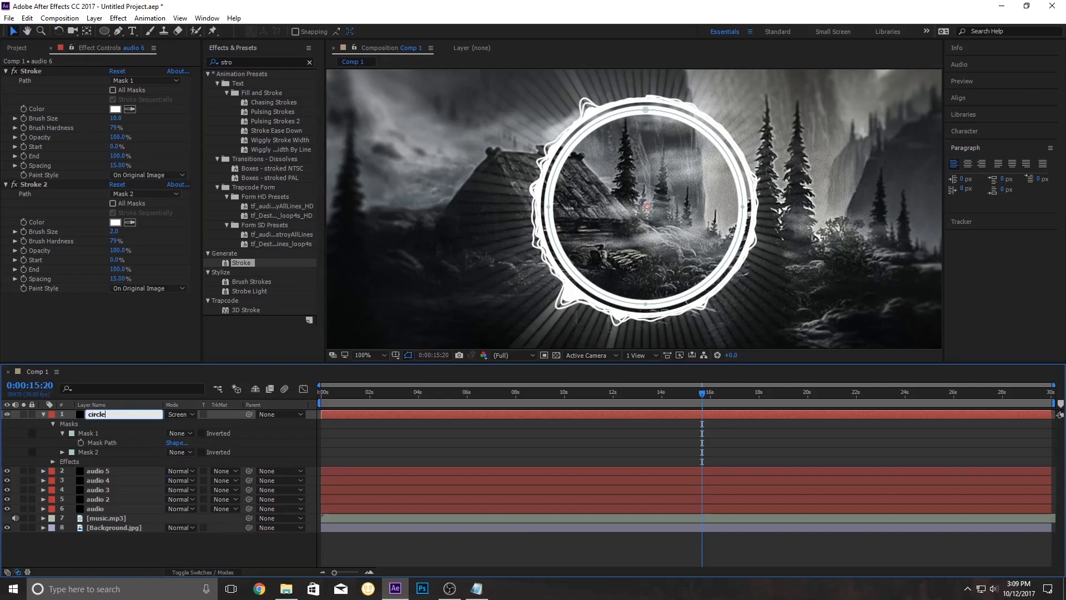
{"action": "key", "text": "Return"}
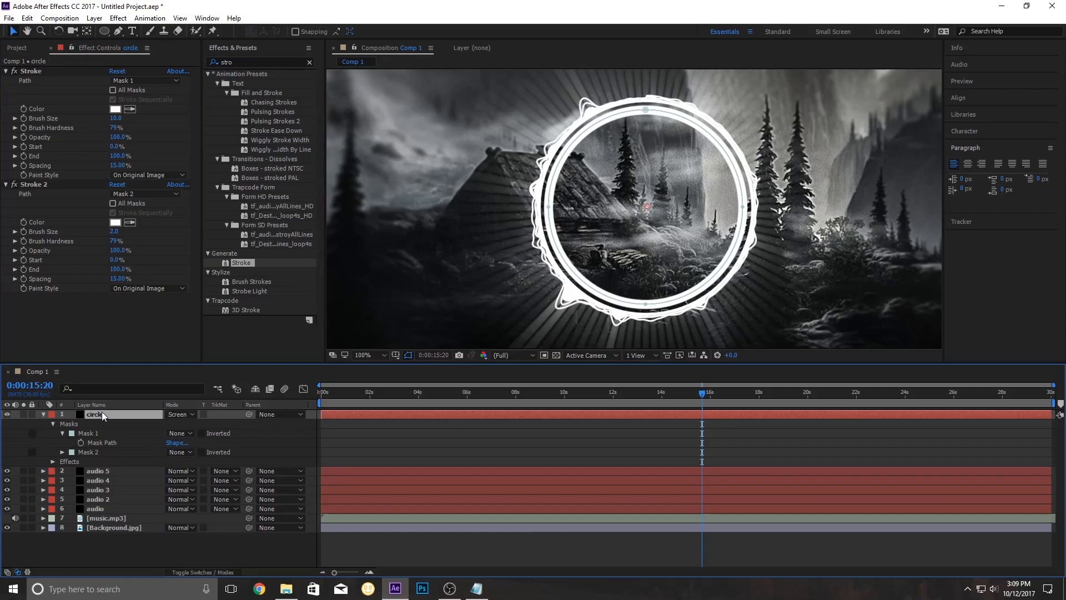
Scale Mask 2 on the circle layer down about its centre to form a smaller ring inside the Mask 1 stroke.
{"action": "left_click", "coordinate": [91, 454]}
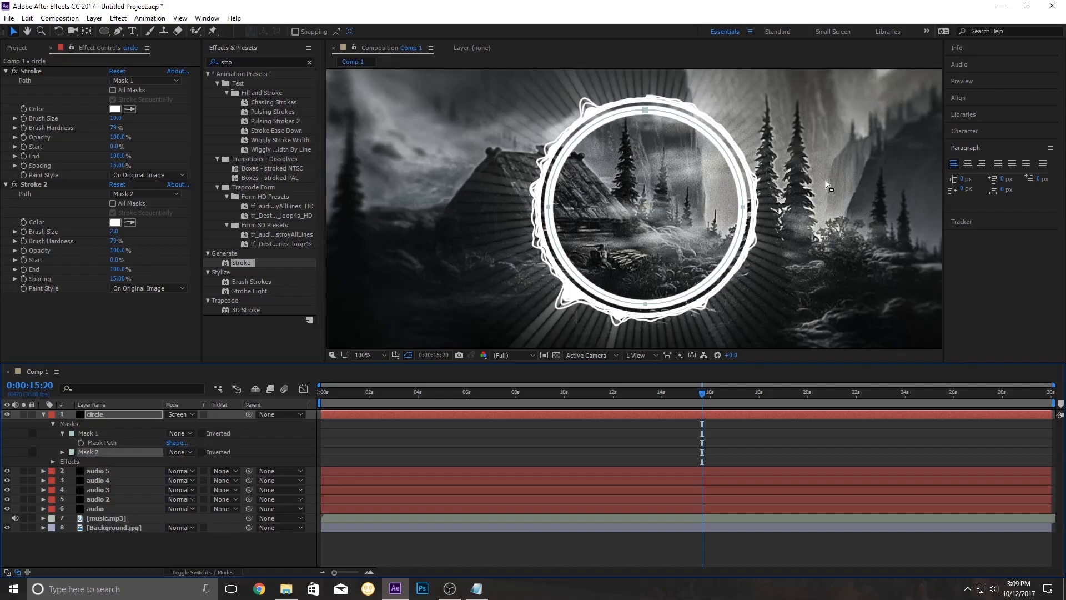
{"action": "double_click", "coordinate": [744, 208]}
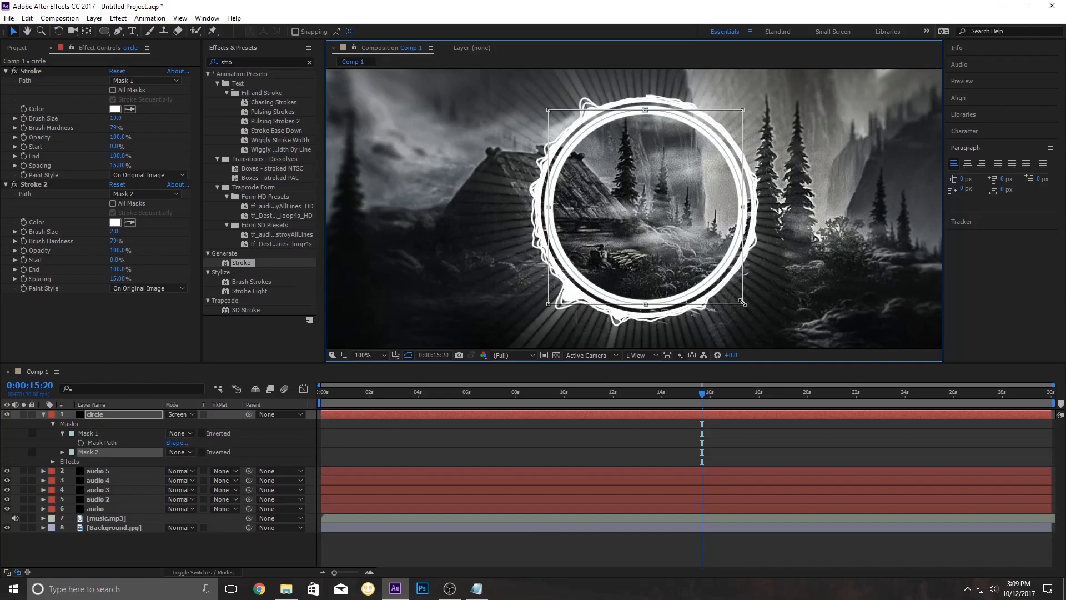
{"action": "left_click_drag", "start_coordinate": [743, 304], "coordinate": [736, 298]}
{"action": "double_click", "coordinate": [719, 258]}
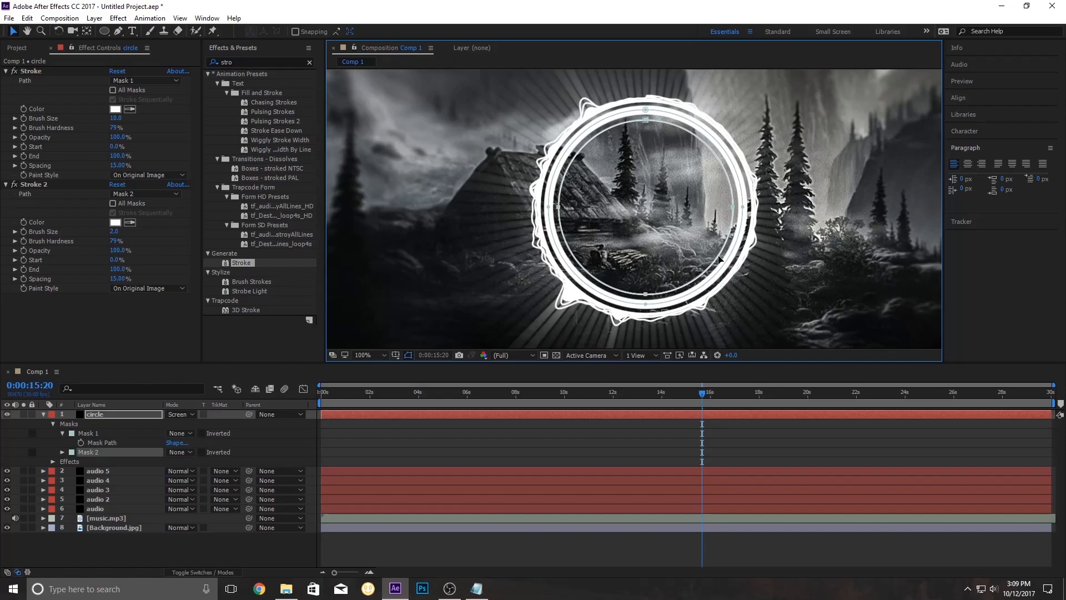
{"action": "left_click", "coordinate": [116, 541]}
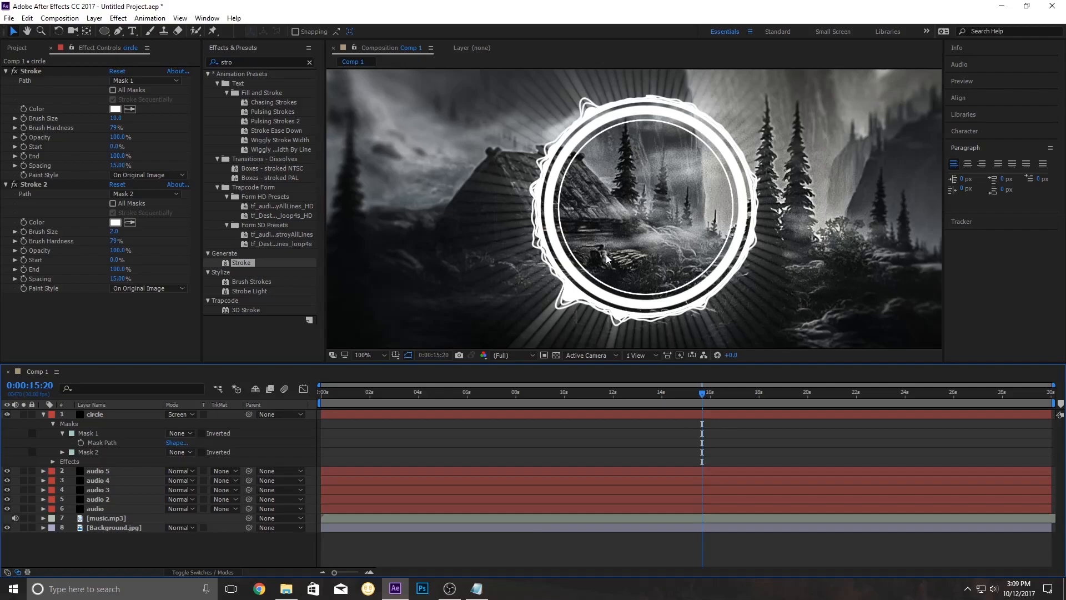
{"action": "left_click", "coordinate": [44, 414]}
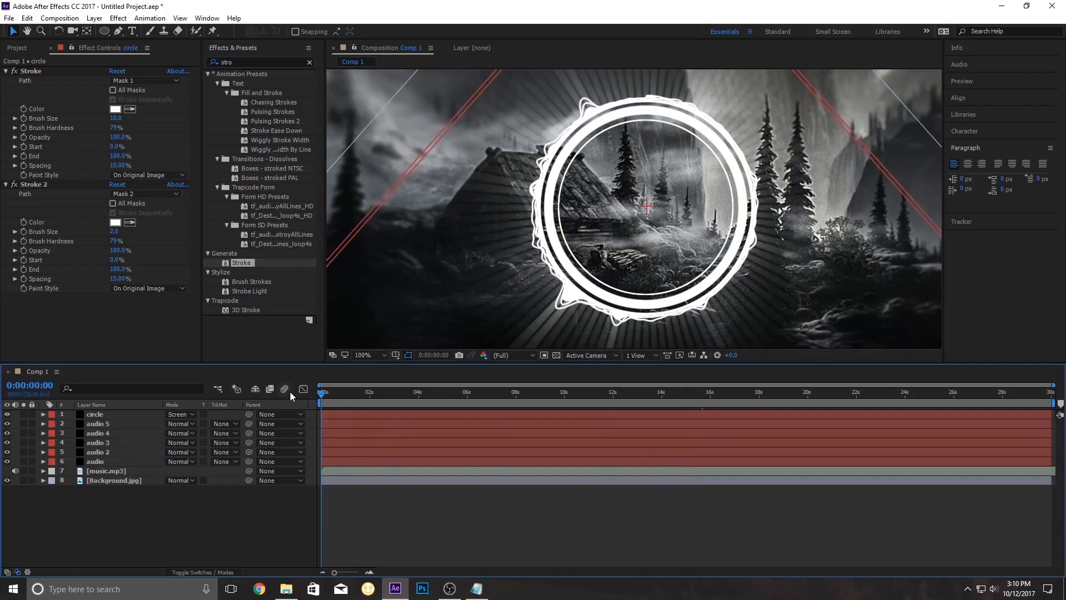
At 0:00:00:00, set the first Stroke effect's Start on the circle layer to 100% and enable keyframing for it.
{"action": "left_click", "coordinate": [318, 394]}
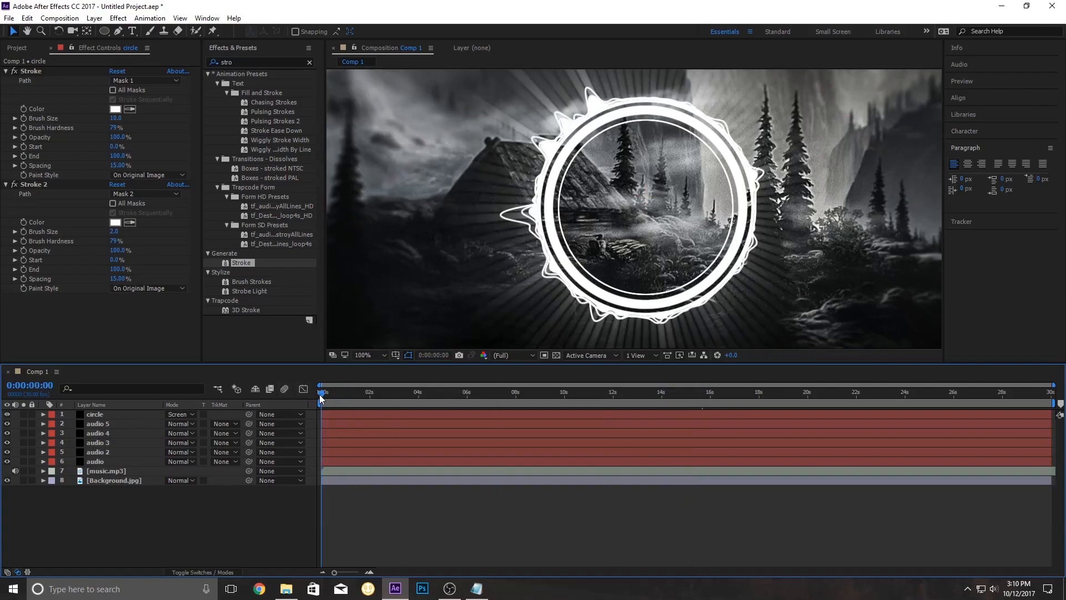
{"action": "key", "text": "space"}
{"action": "key", "text": "space"}
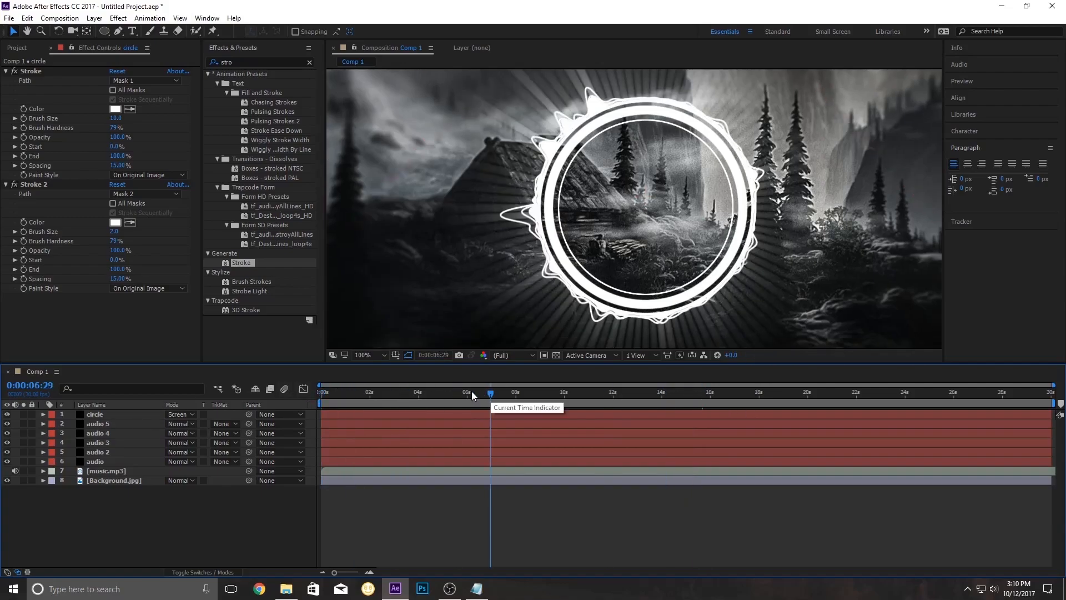
{"action": "left_click_drag", "start_coordinate": [344, 390], "coordinate": [307, 388]}
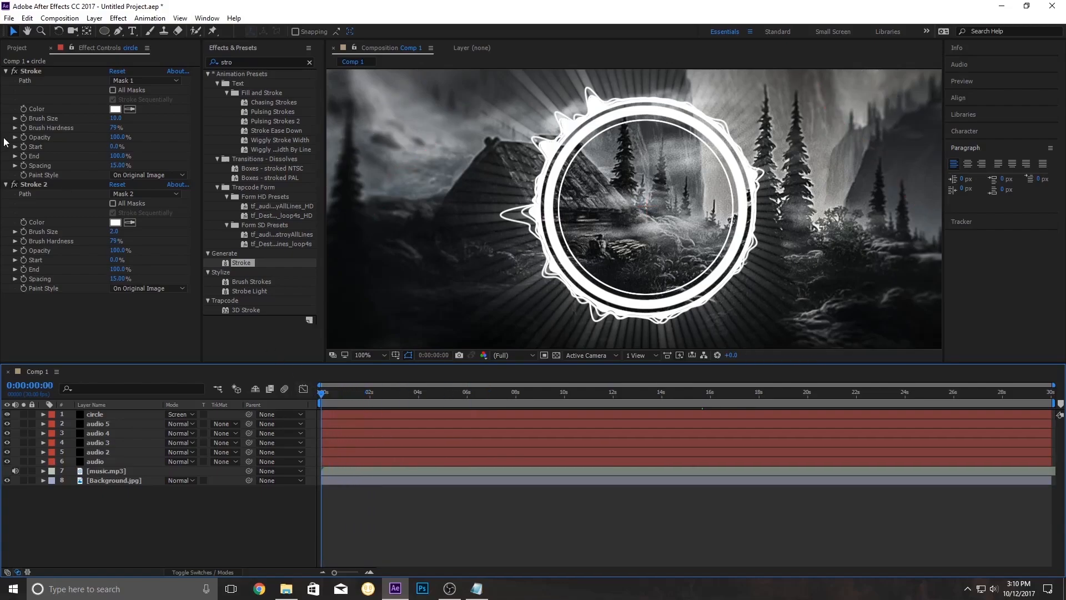
{"action": "left_click", "coordinate": [95, 415]}
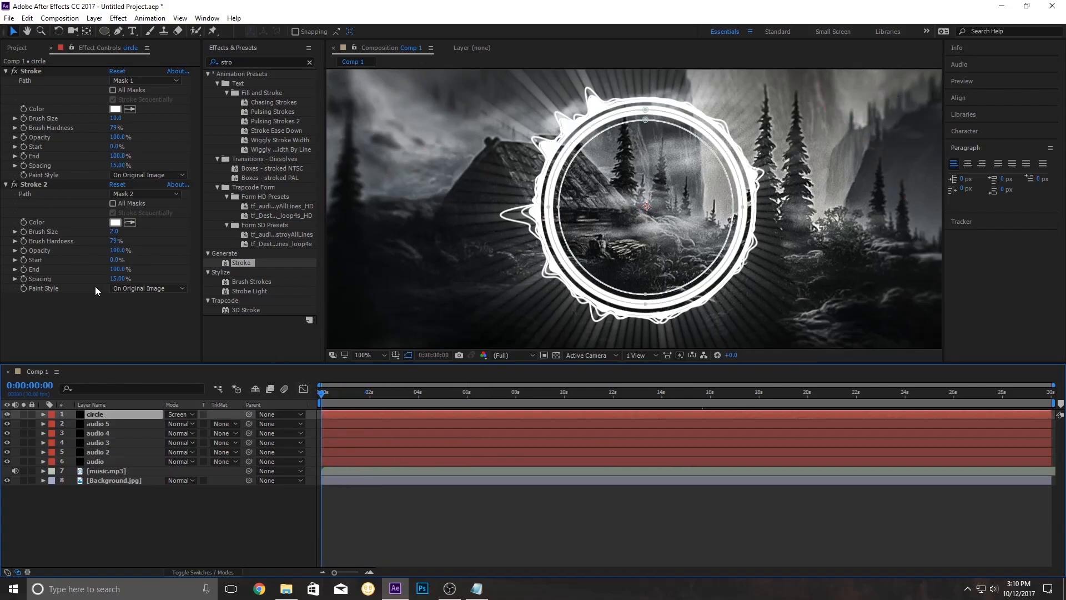
{"action": "left_click", "coordinate": [31, 71]}
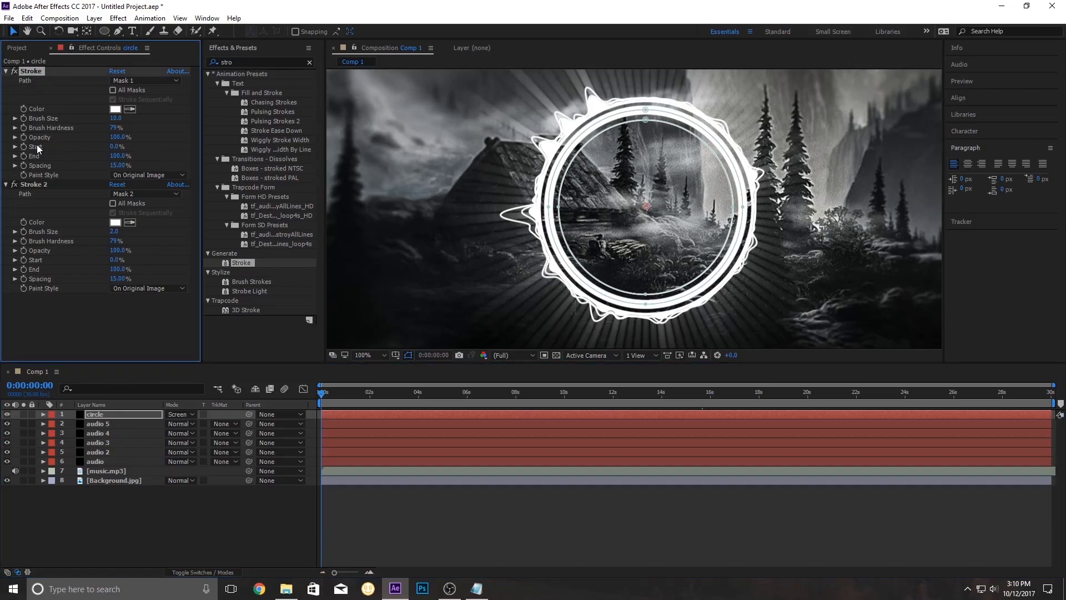
{"action": "mouse_move", "coordinate": [115, 146]}
{"action": "left_mouse_down"}
{"action": "mouse_move", "coordinate": [182, 144]}
{"action": "mouse_move", "coordinate": [89, 143]}
{"action": "mouse_move", "coordinate": [51, 156]}
{"action": "mouse_move", "coordinate": [222, 133]}
{"action": "left_mouse_up"}
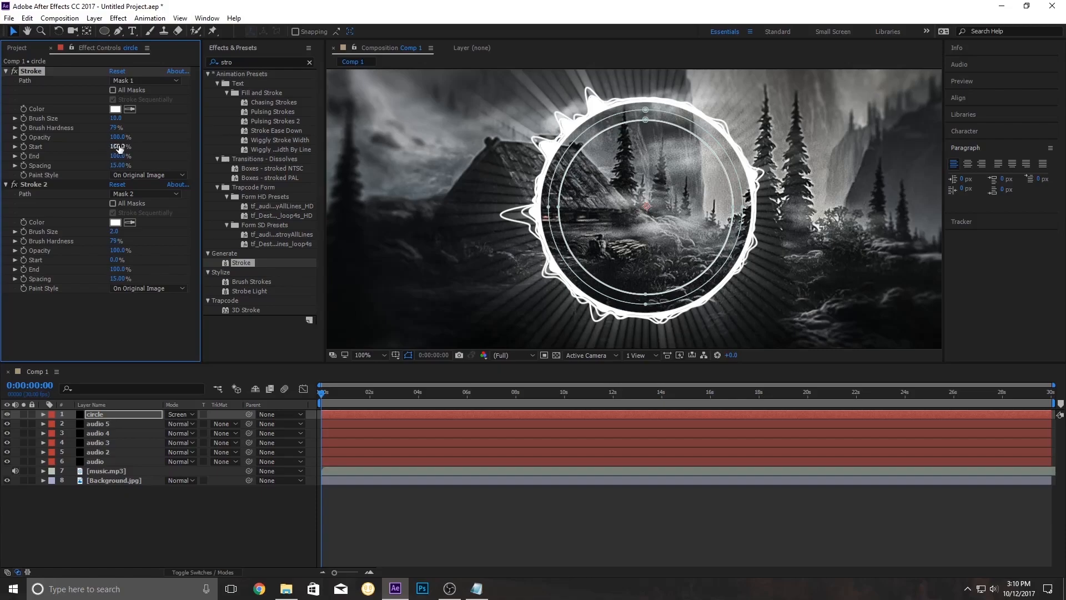
{"action": "left_click", "coordinate": [24, 147]}
At 0:00:30:00, keyframe the first Stroke effect's Start at 0%.
{"action": "left_click_drag", "start_coordinate": [337, 396], "coordinate": [1052, 393]}
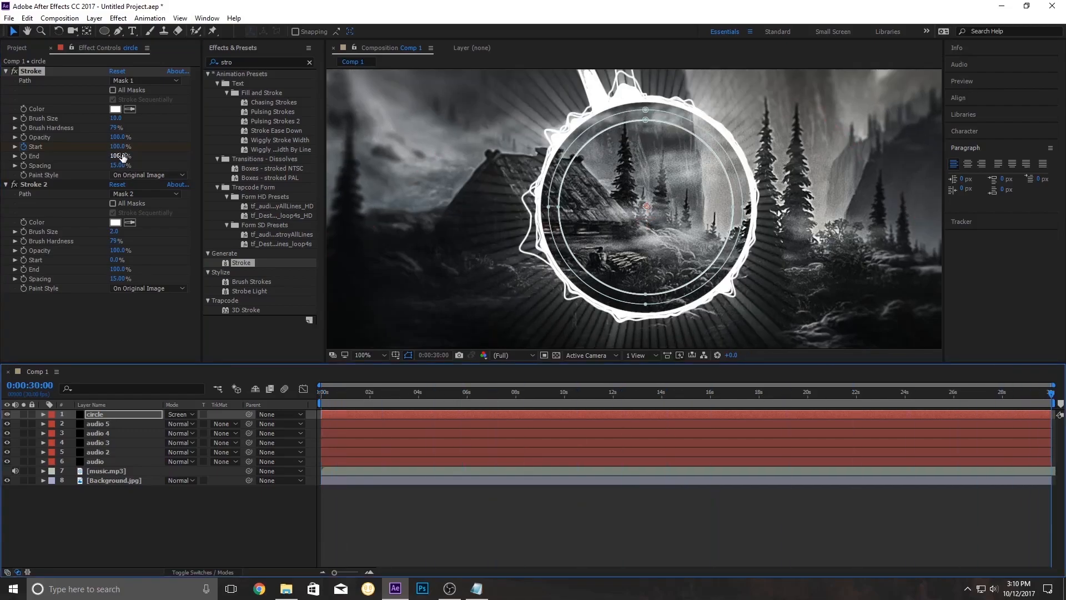
{"action": "left_click", "coordinate": [118, 147]}
{"action": "type", "text": "0"}
{"action": "key", "text": "Return"}
Scrub backward through the composition to its start to check how the Mask 1 stroke draws over time.
{"action": "left_click_drag", "start_coordinate": [1046, 399], "coordinate": [771, 409]}
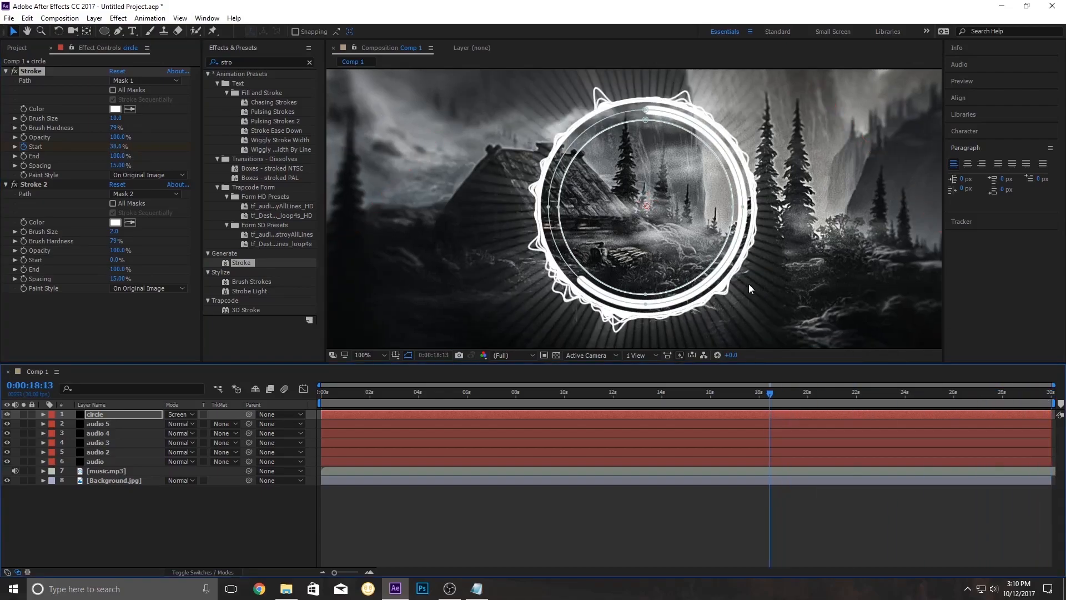
{"action": "key", "text": "comma"}
{"action": "key", "text": "comma"}
{"action": "left_click", "coordinate": [407, 357]}
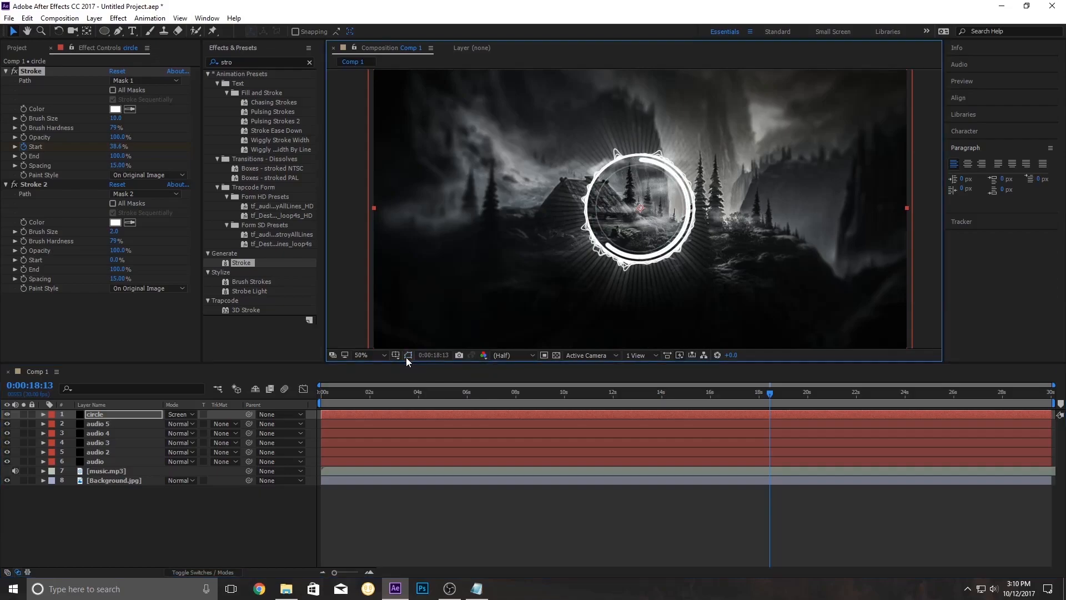
{"action": "left_click_drag", "start_coordinate": [765, 394], "coordinate": [171, 408]}
{"action": "scroll", "coordinate": [642, 214], "scroll_direction": "up", "scroll_amount": 2}
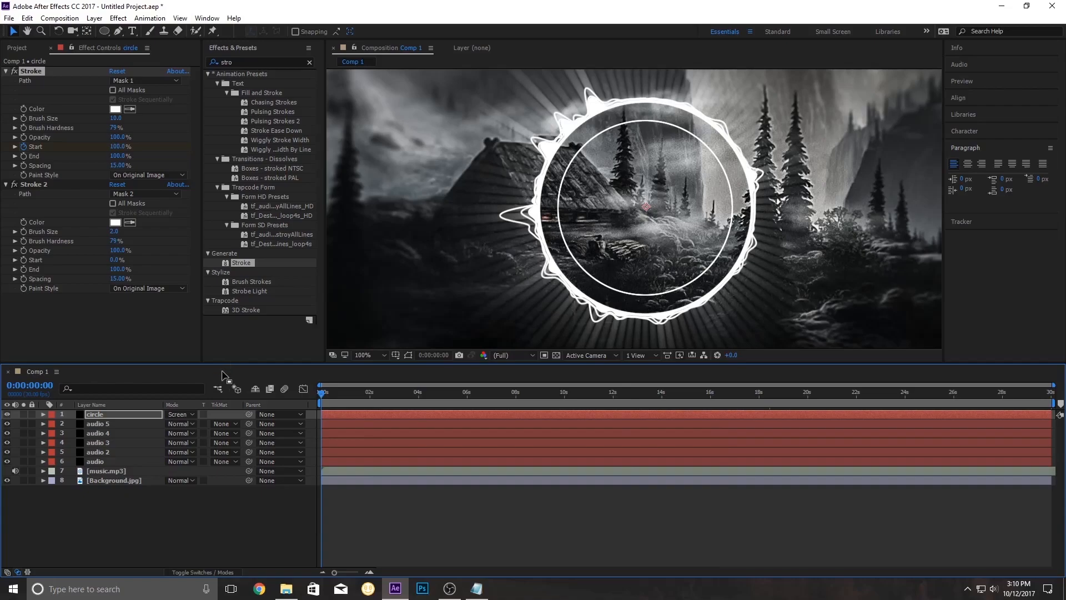
Set the Stroke 2 effect's brush size to 4 and check both rings at 0:00:06:22.
{"action": "left_click", "coordinate": [31, 184]}
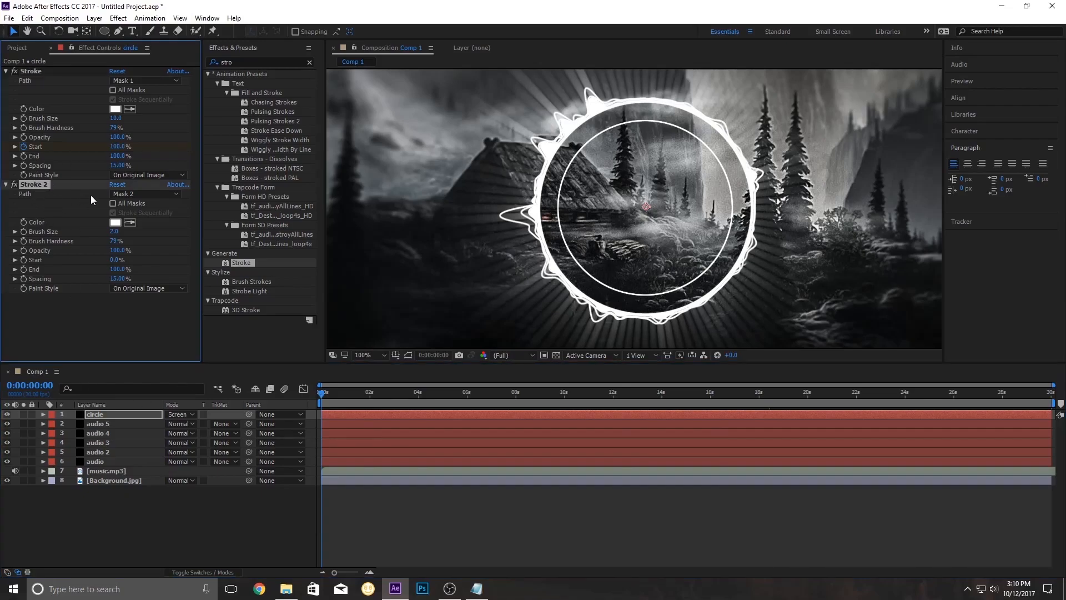
{"action": "left_click", "coordinate": [115, 233]}
{"action": "type", "text": "4"}
{"action": "key", "text": "Return"}
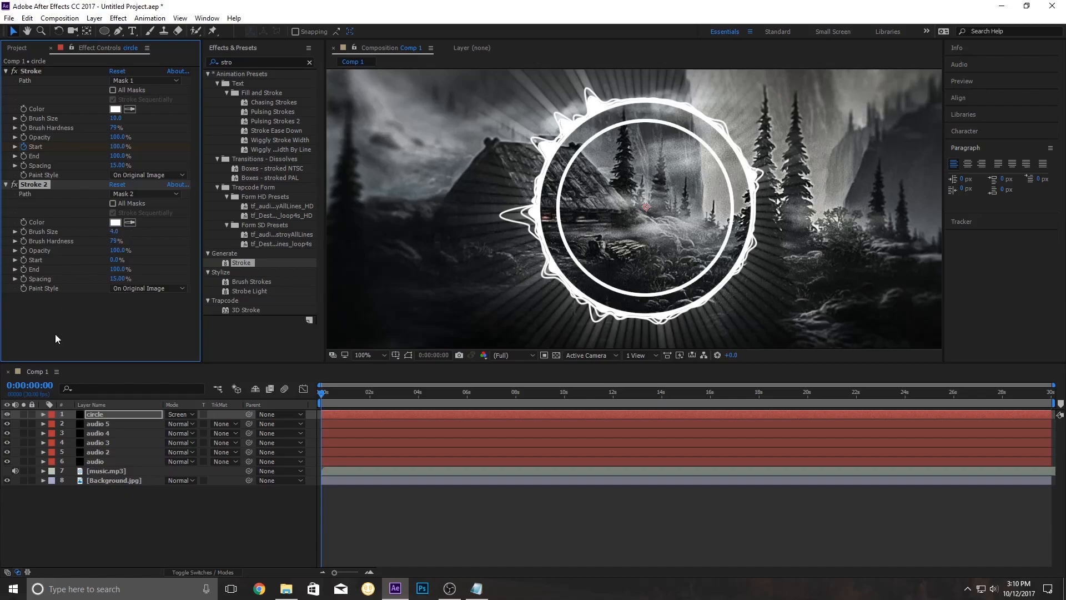
{"action": "left_click_drag", "start_coordinate": [434, 391], "coordinate": [485, 391]}
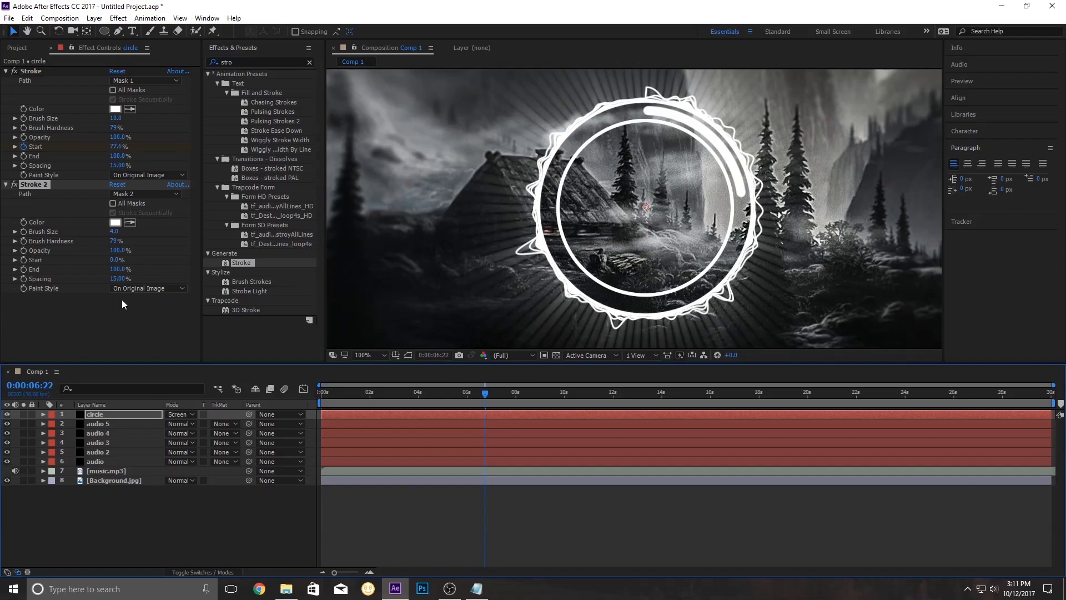
{"action": "left_click", "coordinate": [103, 543]}
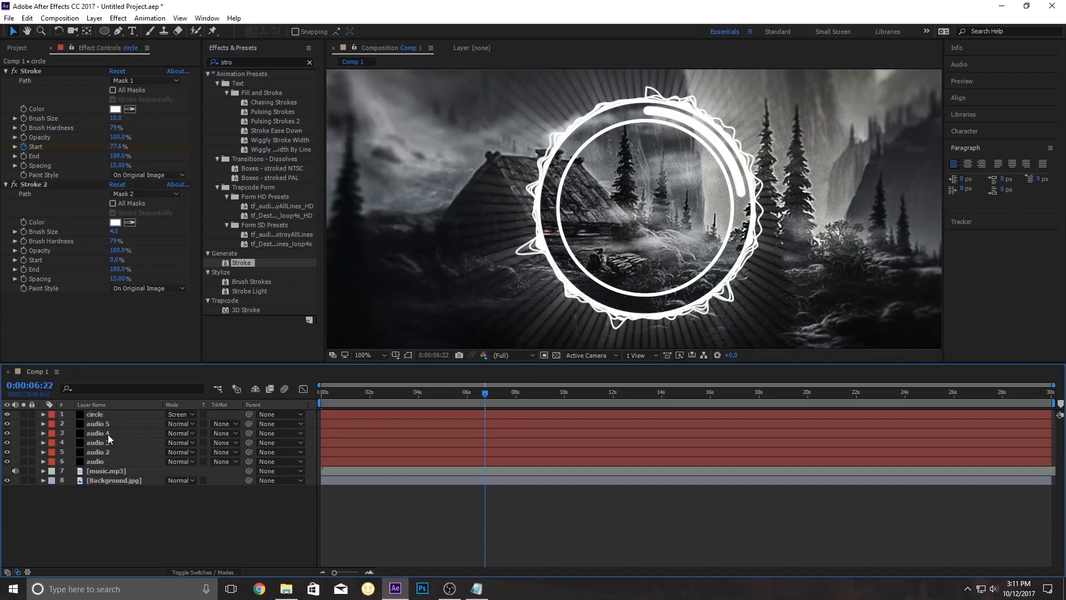
{"action": "left_click", "coordinate": [105, 417]}
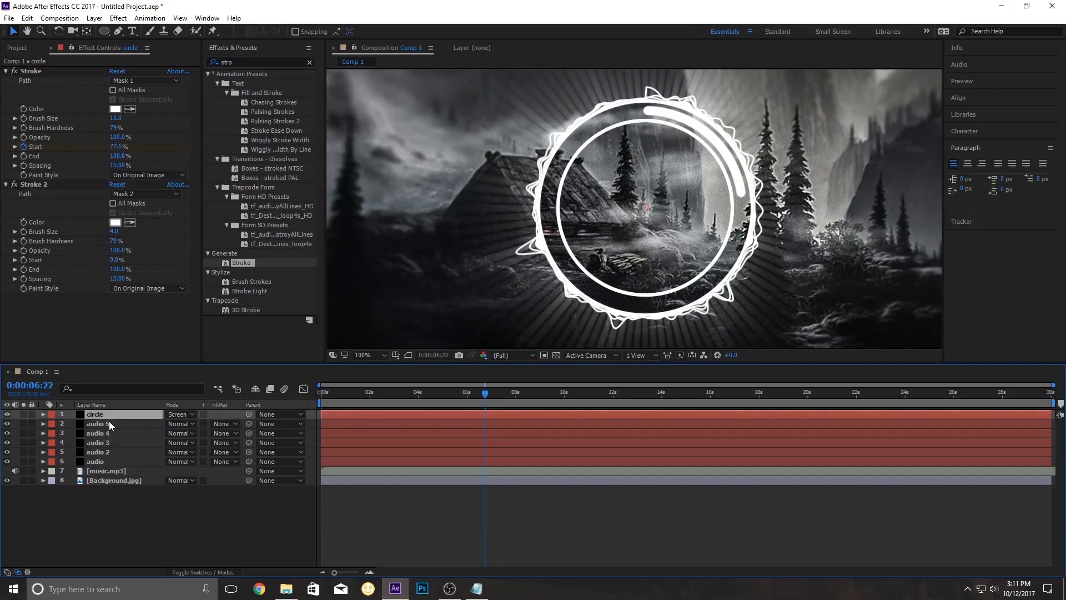
{"action": "right_click", "coordinate": [126, 499]}
{"action": "mouse_move", "coordinate": [227, 395]}
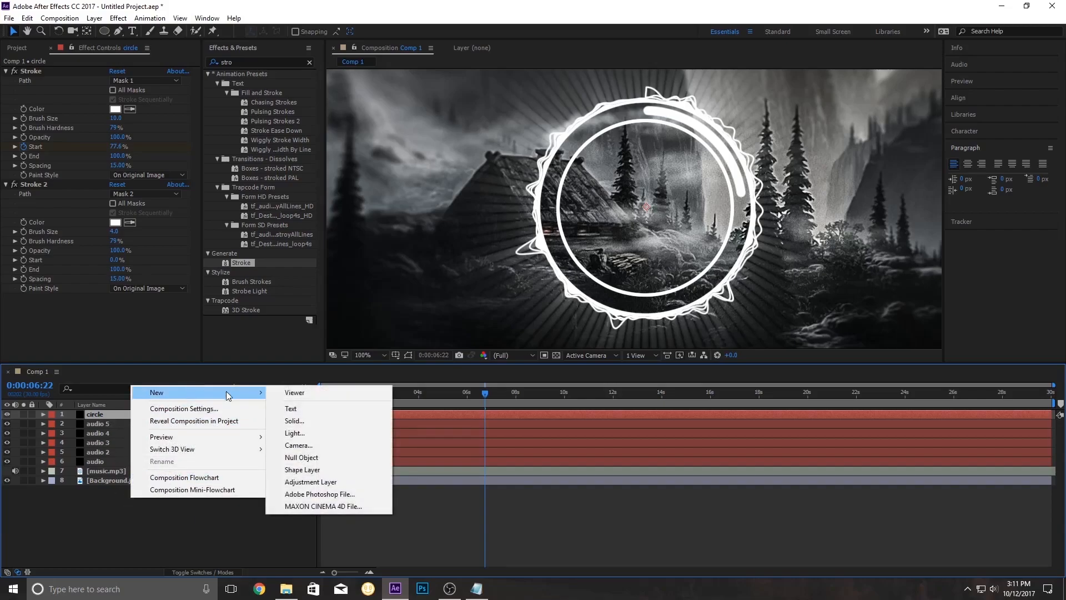
{"action": "left_click", "coordinate": [304, 422]}
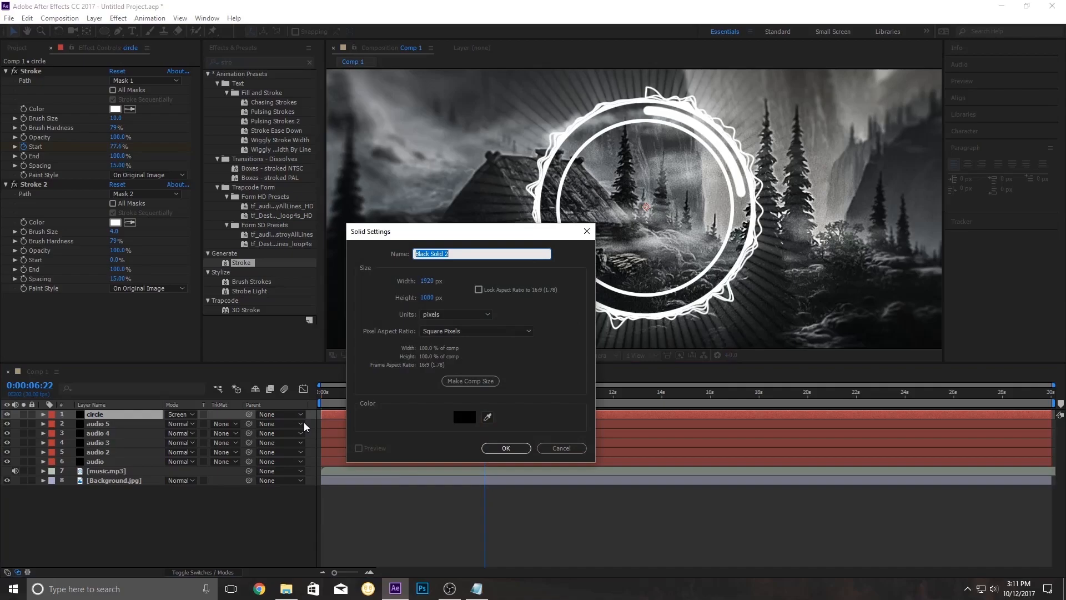
{"action": "left_click", "coordinate": [562, 450]}
Add a new empty text layer at the top of Comp 1 and reveal its Source Text property.
{"action": "right_click", "coordinate": [154, 547]}
{"action": "mouse_move", "coordinate": [209, 437]}
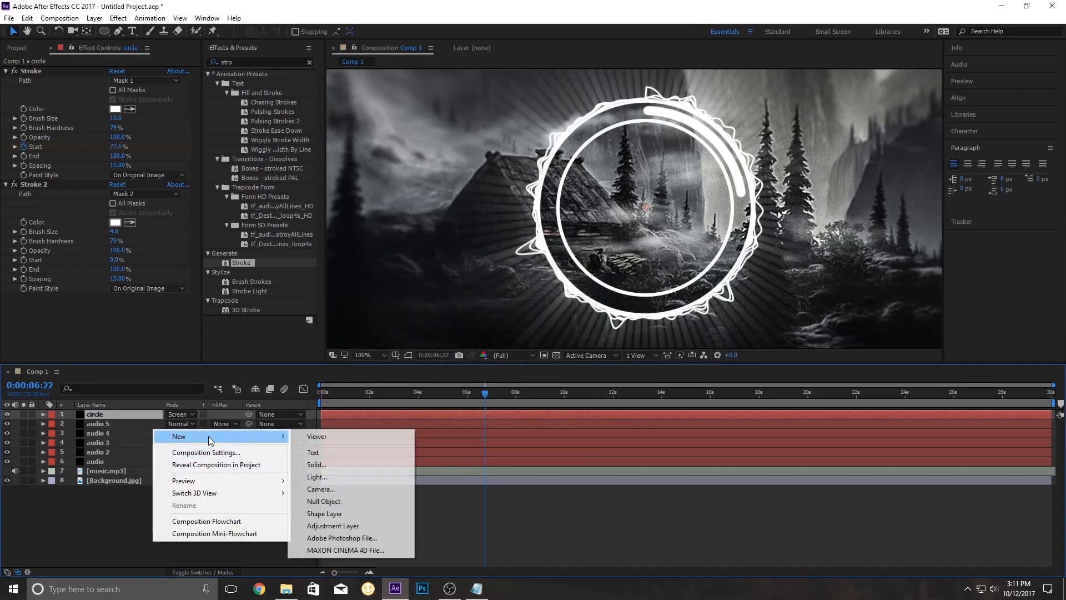
{"action": "left_click", "coordinate": [314, 452]}
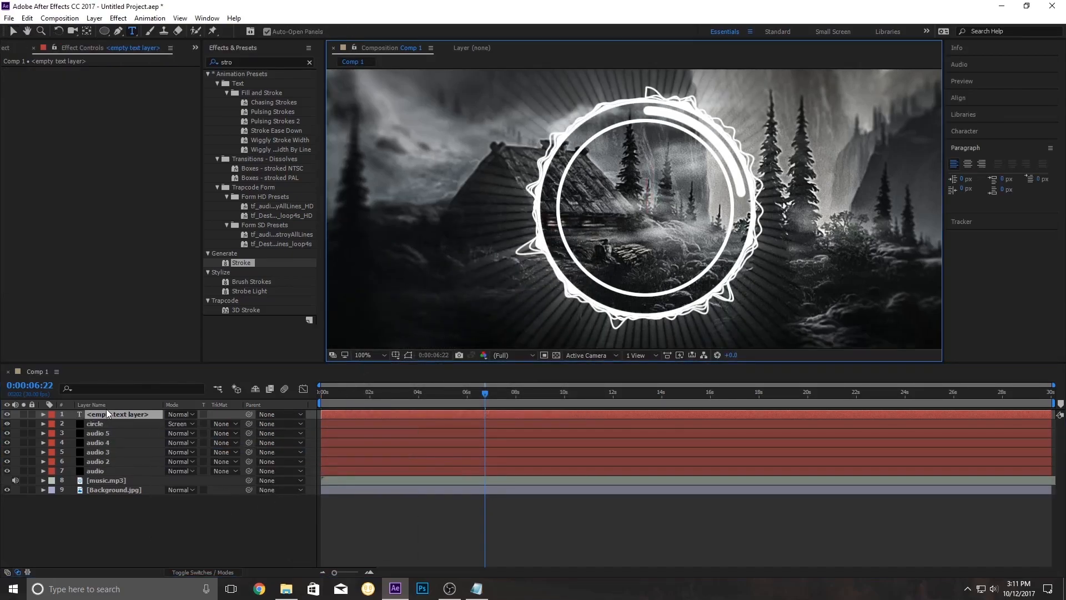
{"action": "left_click", "coordinate": [43, 415]}
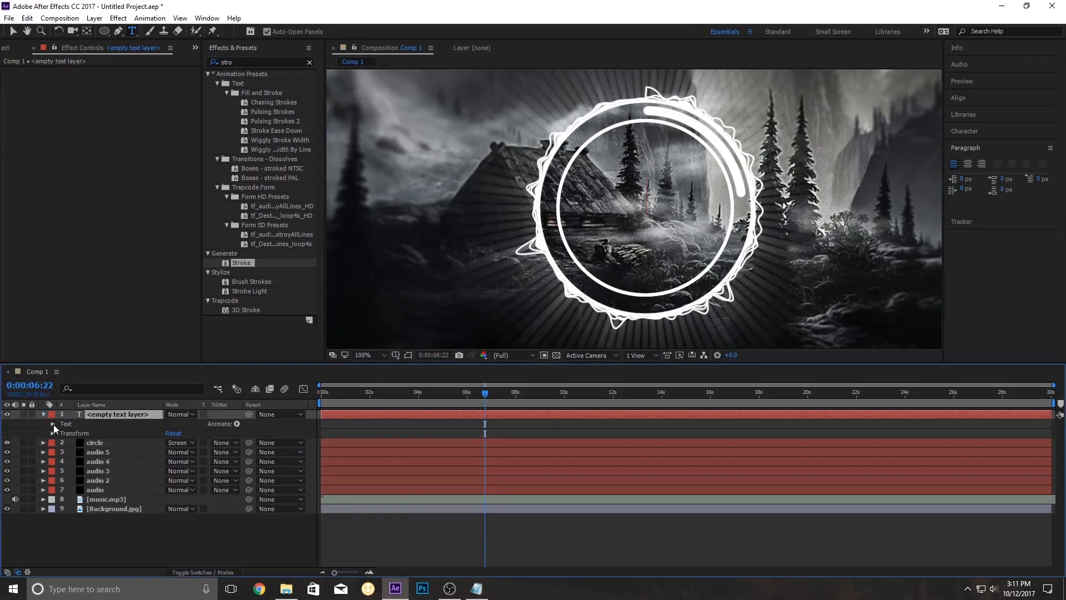
{"action": "left_click", "coordinate": [53, 425]}
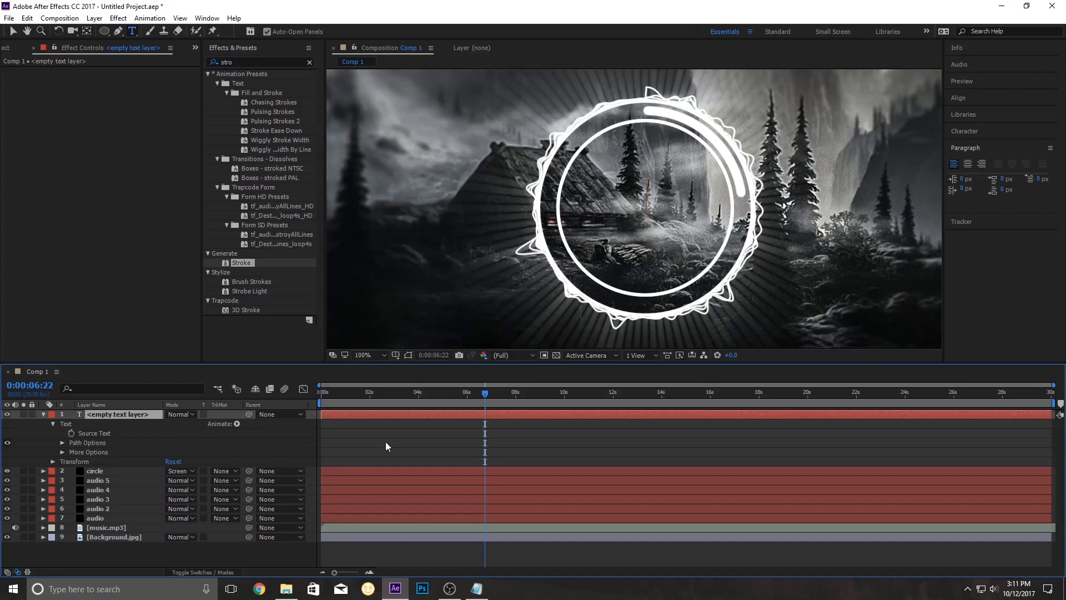
Switch to Notepad, copy the whole timecode expression, and return to After Effects.
{"action": "left_click", "coordinate": [477, 588]}
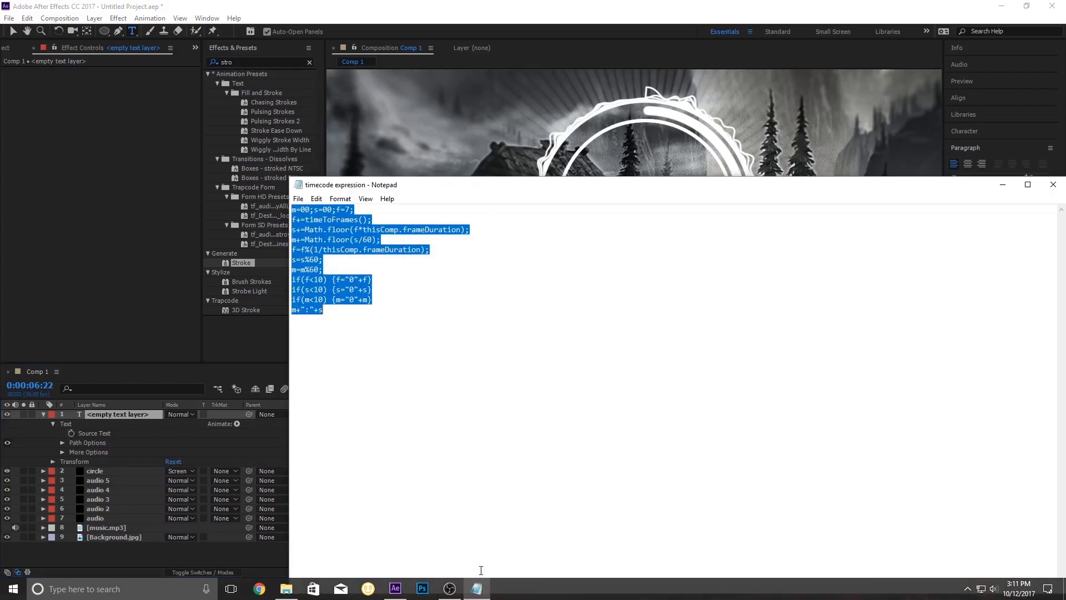
{"action": "left_click_drag", "start_coordinate": [334, 315], "coordinate": [278, 201]}
{"action": "left_click", "coordinate": [1003, 184]}
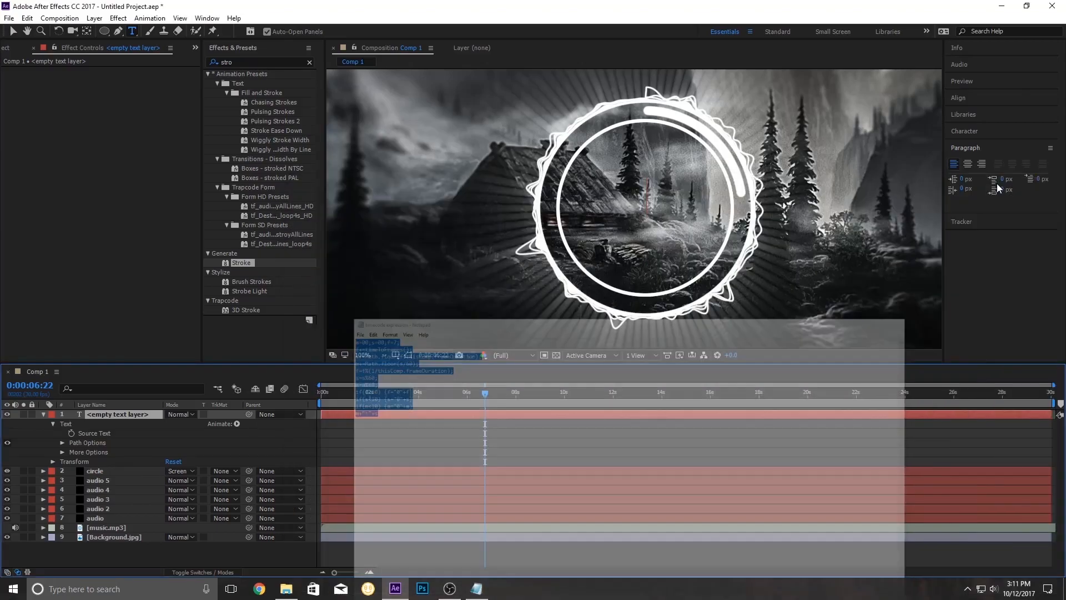
Add the copied timecode expression to the text layer's Source Text and check the counter up to 0:00:10:08.
{"action": "left_click", "coordinate": [71, 433], "text": "alt"}
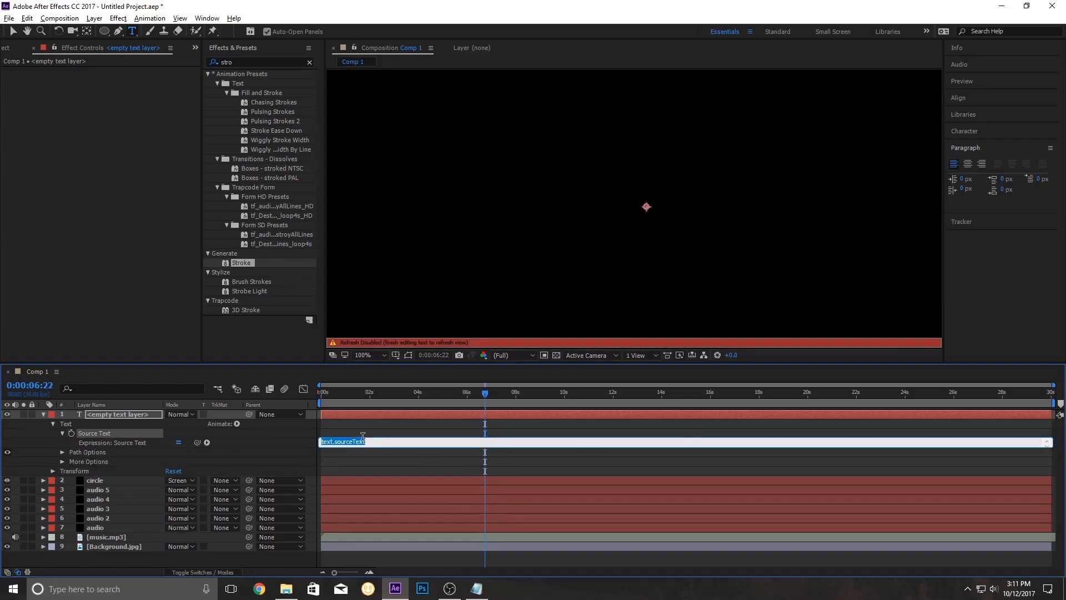
{"action": "key", "text": "ctrl+v"}
{"action": "left_click", "coordinate": [372, 427]}
{"action": "left_click_drag", "start_coordinate": [471, 385], "coordinate": [571, 393]}
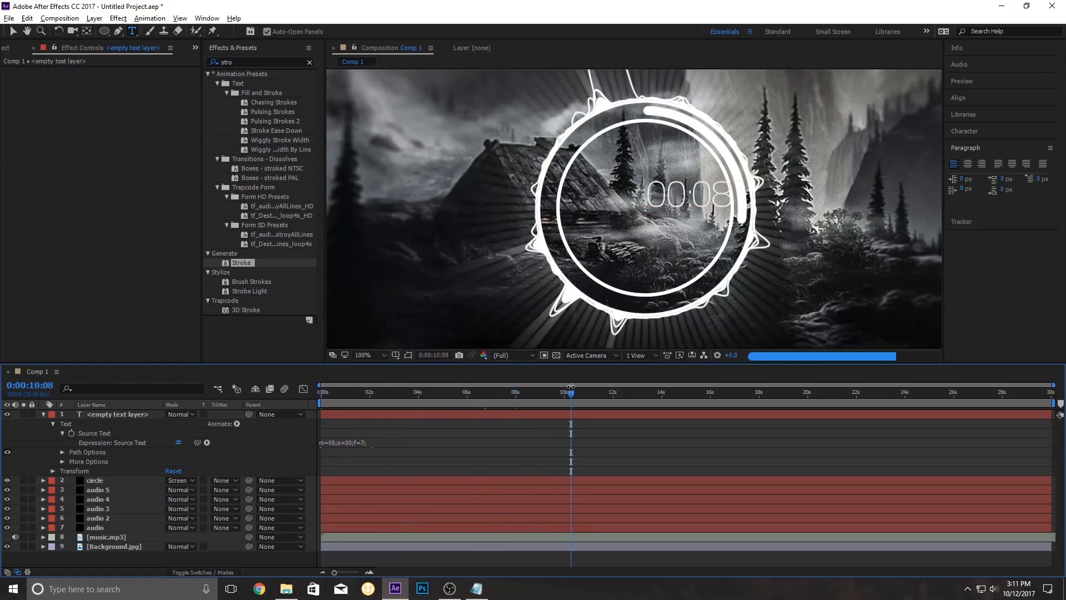
Show the Title/Action Safe guides and move the timer text to the centre of the rings.
{"action": "key", "text": "v"}
{"action": "left_click_drag", "start_coordinate": [702, 205], "coordinate": [665, 212]}
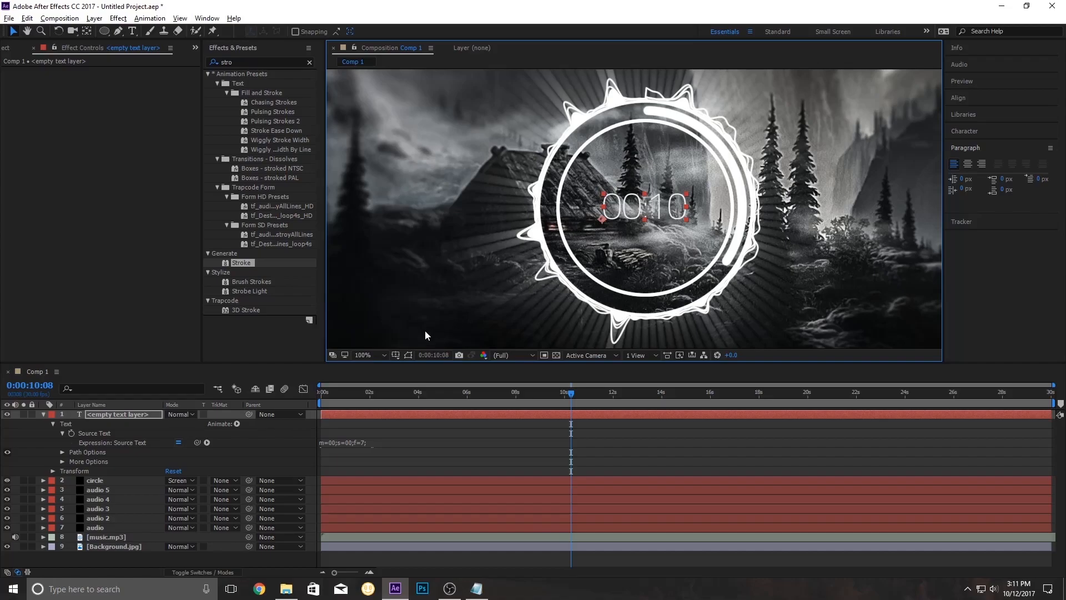
{"action": "left_click", "coordinate": [397, 356]}
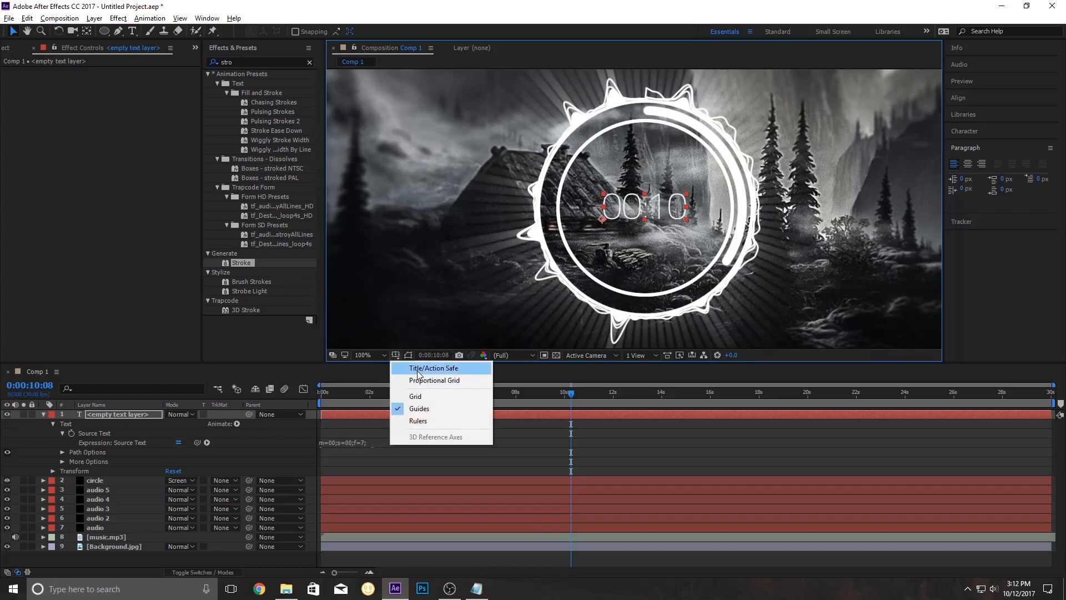
{"action": "left_click", "coordinate": [420, 369]}
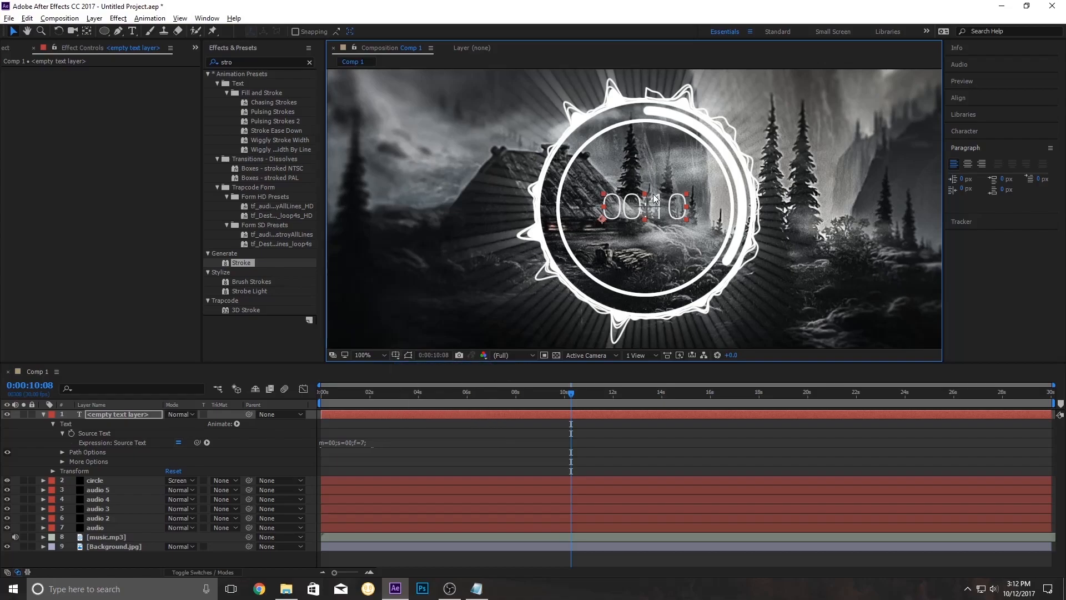
{"action": "key", "text": "period"}
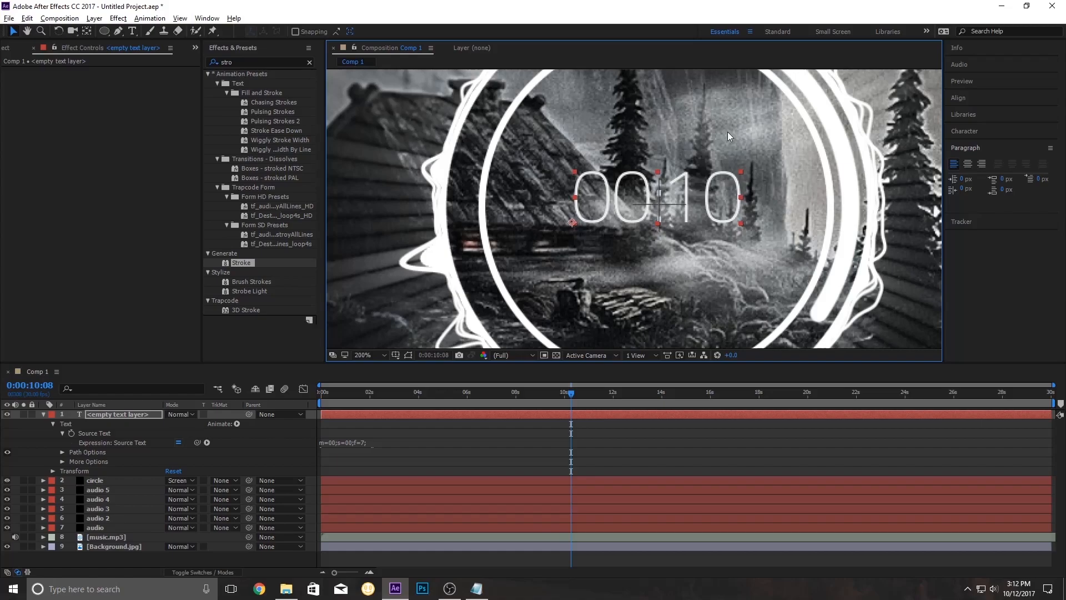
{"action": "key", "text": "comma"}
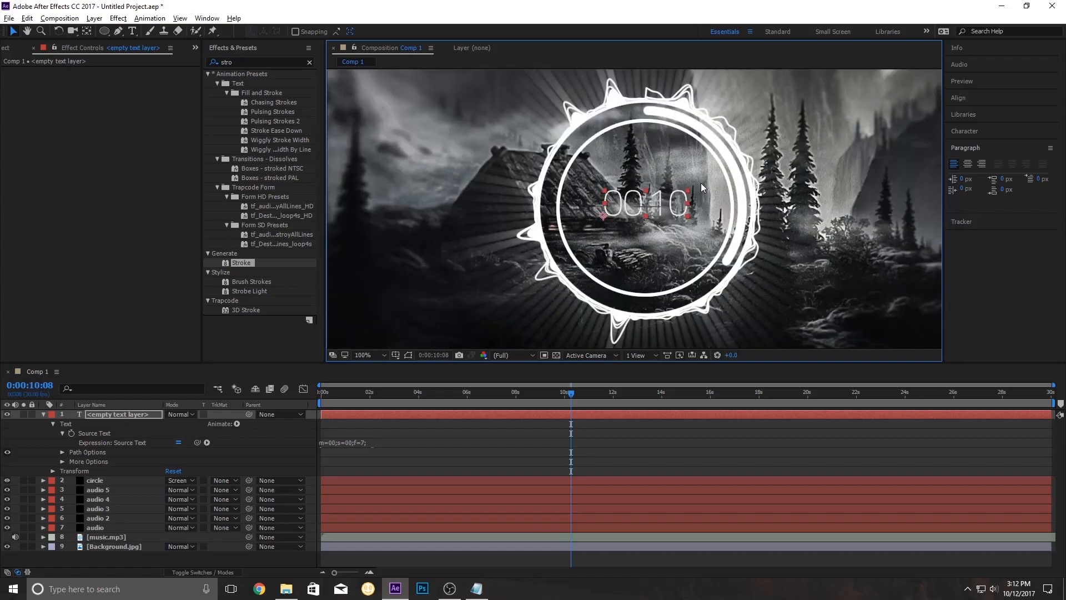
{"action": "key", "text": "comma"}
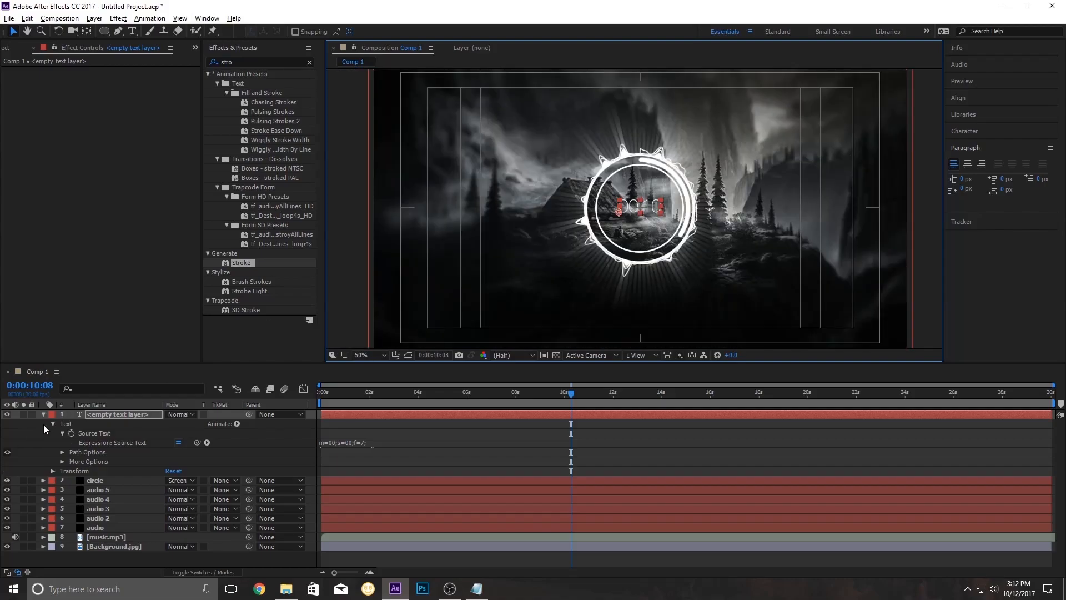
Rename the text layer as time and collapse its properties.
{"action": "key", "text": "Return"}
{"action": "type", "text": "time"}
{"action": "key", "text": "Return"}
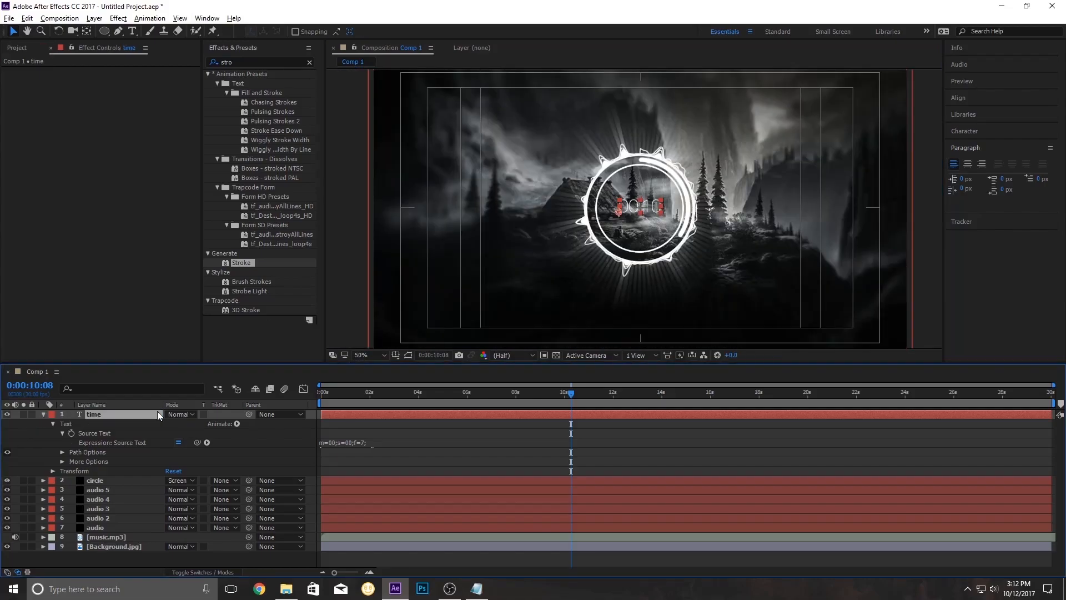
{"action": "left_click", "coordinate": [43, 414]}
{"action": "left_click", "coordinate": [92, 523]}
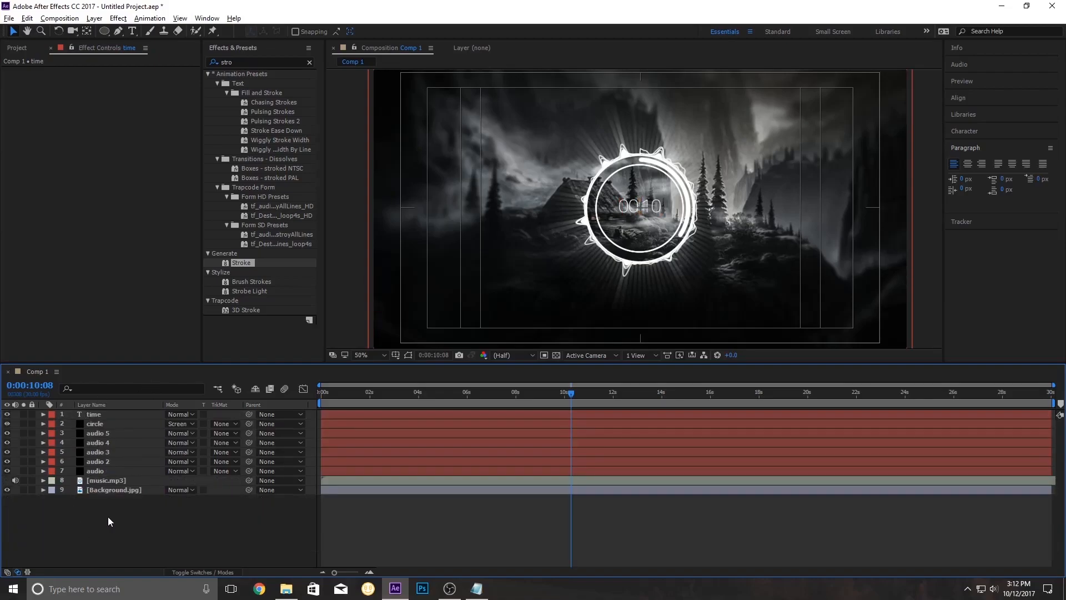
At 0:00:12:14, raise the audio 4 layer's Audio Spectrum Maximum Height to 3430 and check the spectrum at 0:00:14:13.
{"action": "left_click_drag", "start_coordinate": [575, 400], "coordinate": [624, 398]}
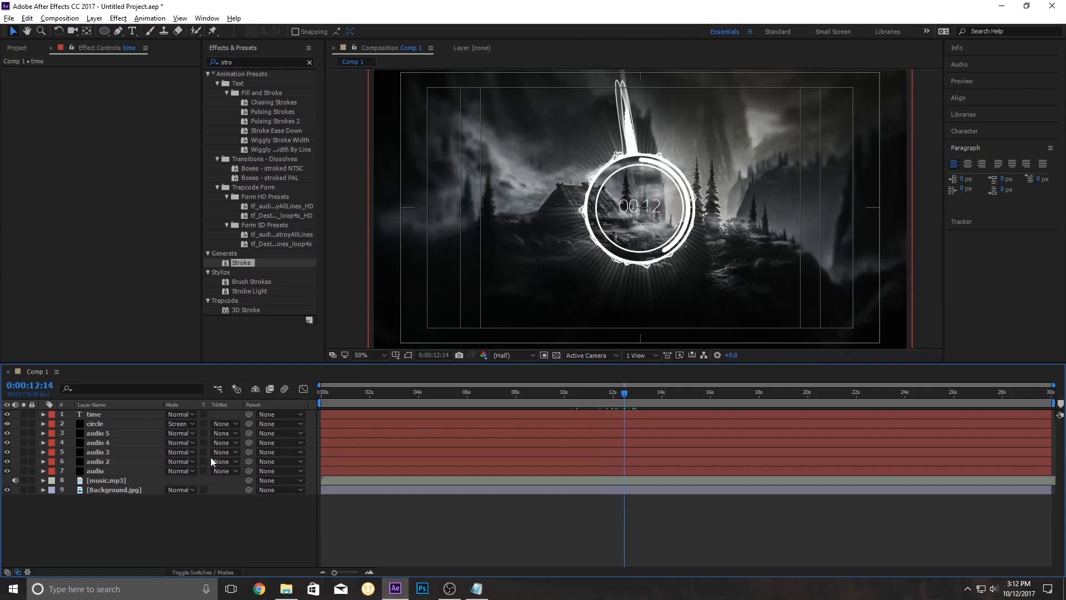
{"action": "left_click", "coordinate": [103, 444]}
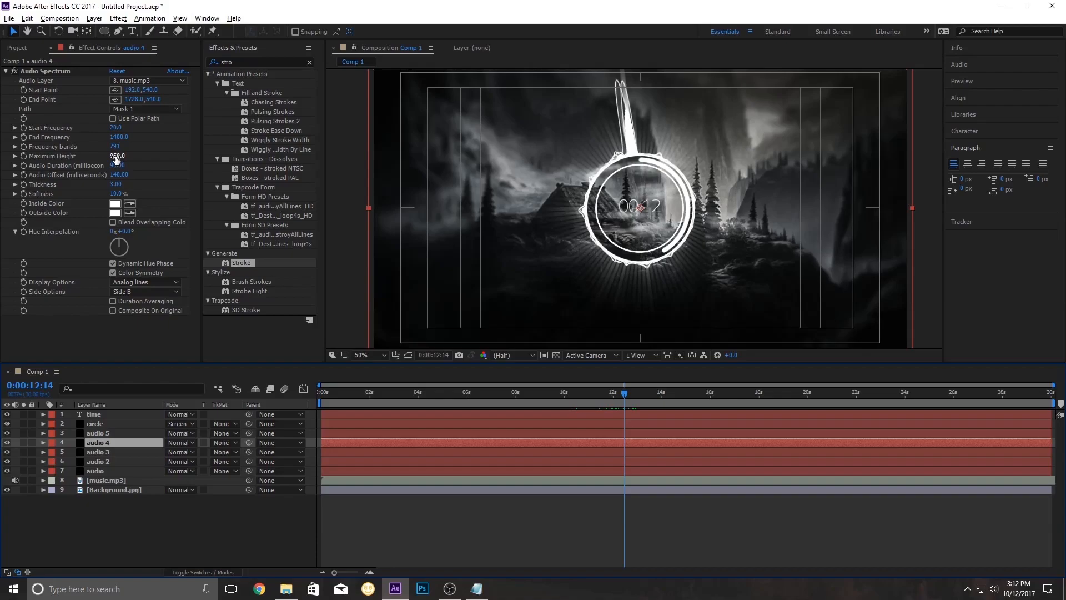
{"action": "left_click_drag", "start_coordinate": [115, 156], "coordinate": [268, 172]}
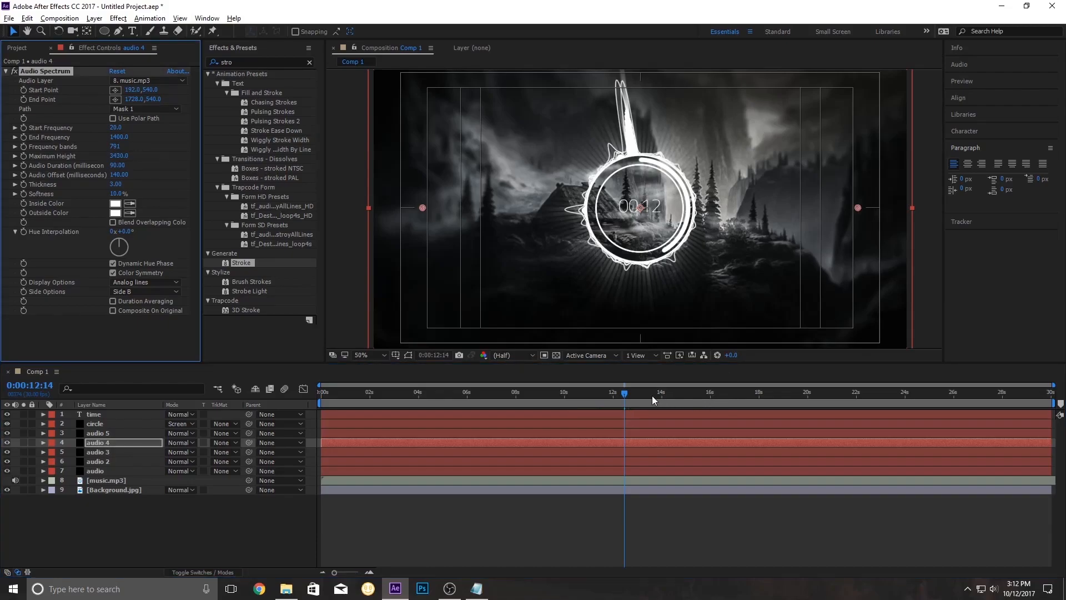
{"action": "left_click", "coordinate": [130, 524]}
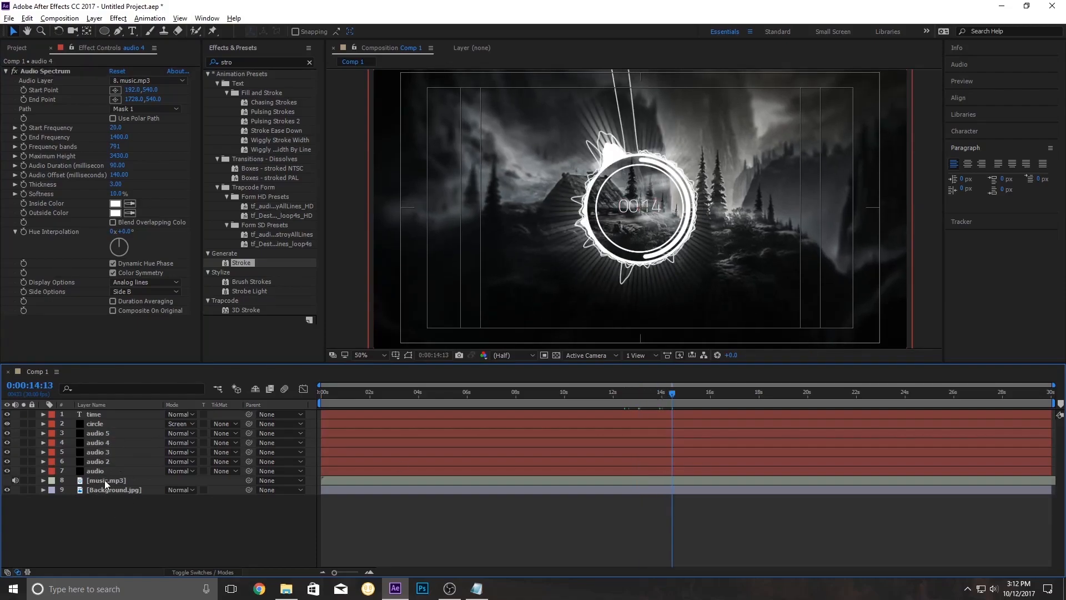
Pre-compose all layers from time down to music.mp3 into a new composition named visualizer, moving all attributes.
{"action": "left_click", "coordinate": [105, 480]}
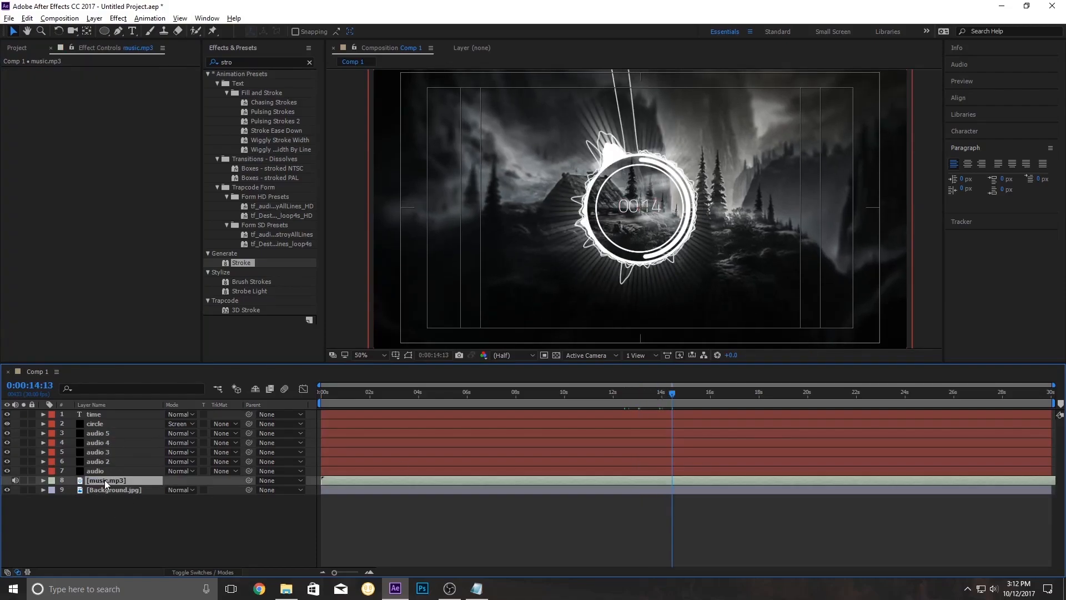
{"action": "left_click", "coordinate": [96, 414], "text": "shift"}
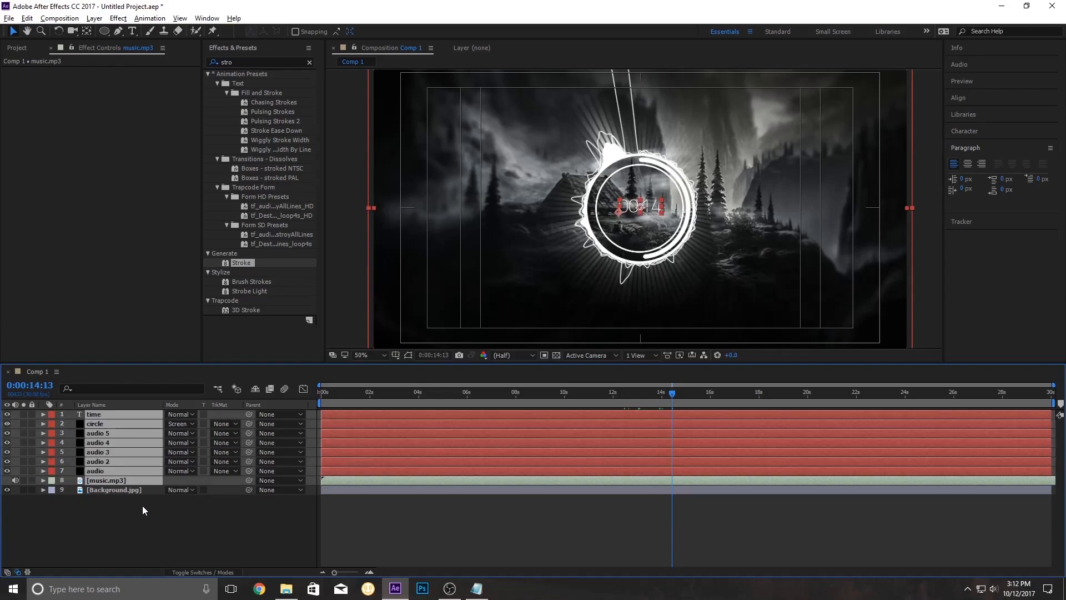
{"action": "right_click", "coordinate": [98, 458]}
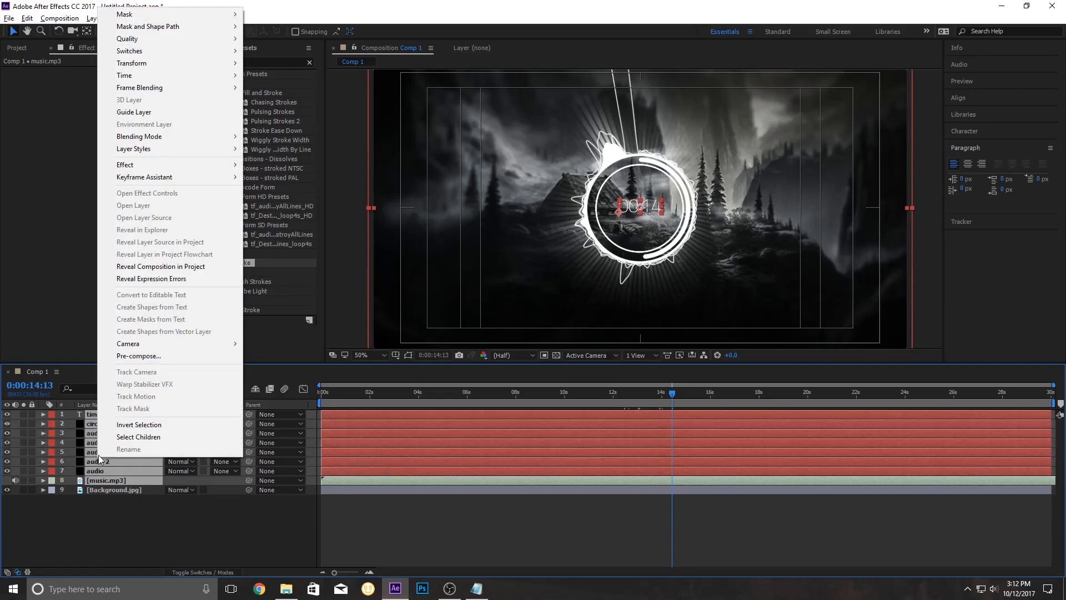
{"action": "left_click", "coordinate": [159, 352]}
{"action": "type", "text": "v"}
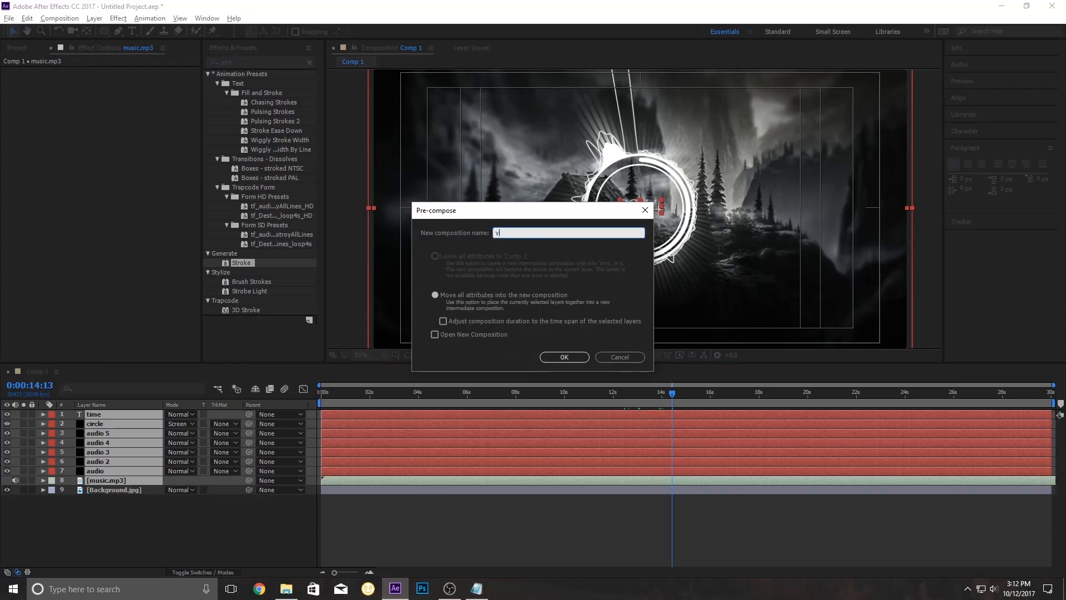
{"action": "type", "text": "isualizer"}
{"action": "key", "text": "Return"}
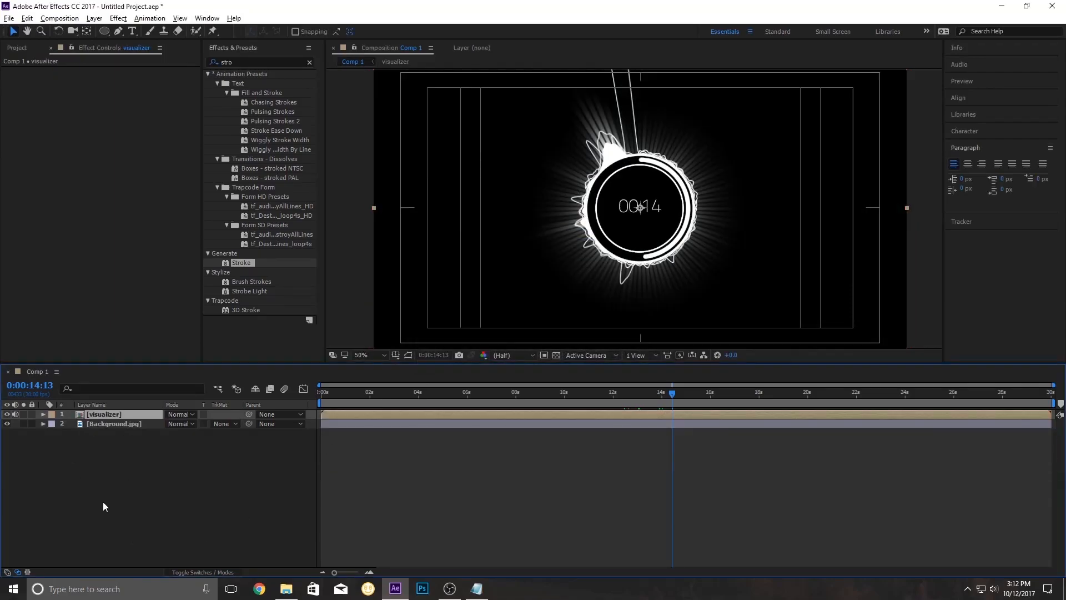
Convert the visualizer layer's audio to keyframes with the Keyframe Assistant.
{"action": "right_click", "coordinate": [99, 417]}
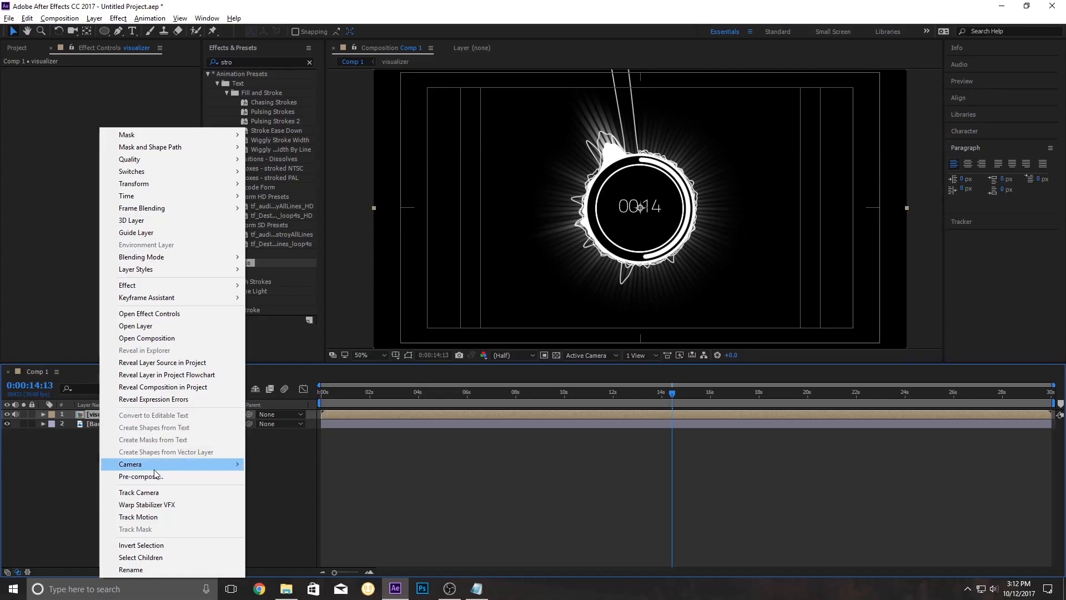
{"action": "left_click", "coordinate": [65, 452]}
{"action": "right_click", "coordinate": [100, 419]}
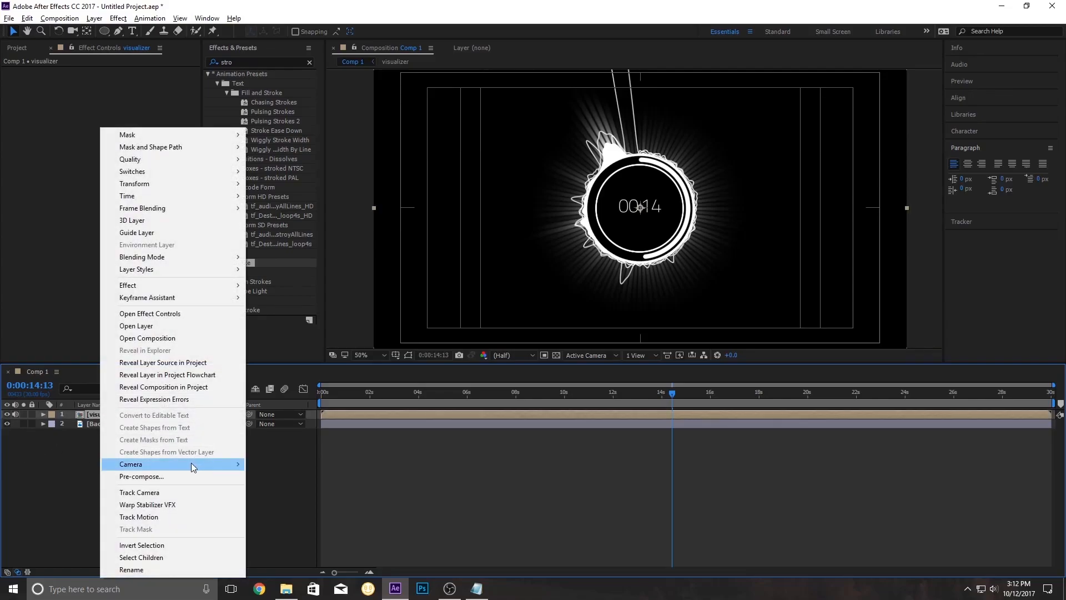
{"action": "mouse_move", "coordinate": [175, 300]}
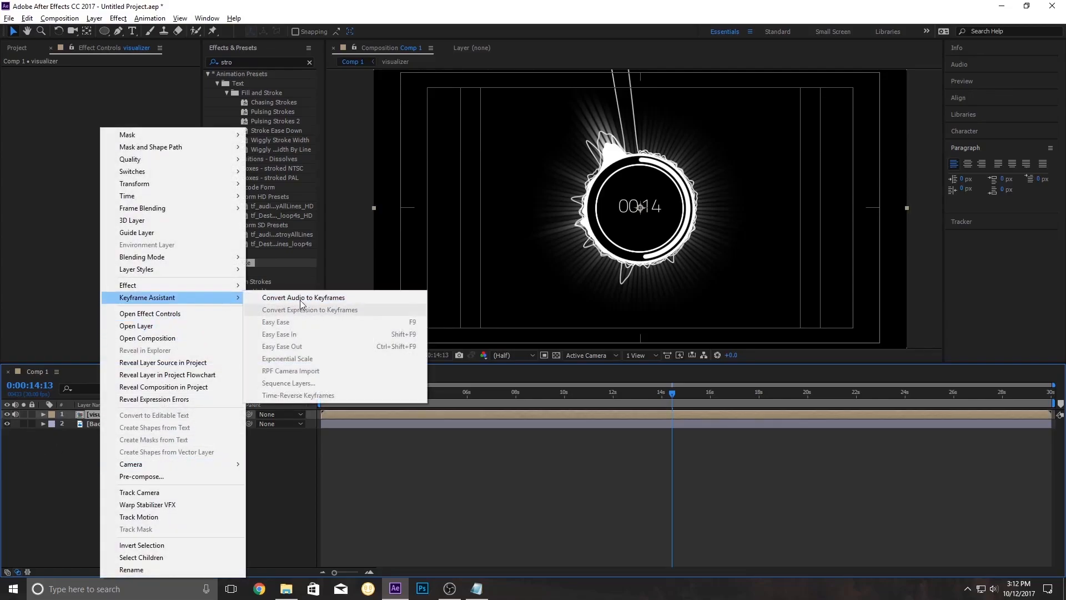
{"action": "left_click", "coordinate": [348, 299]}
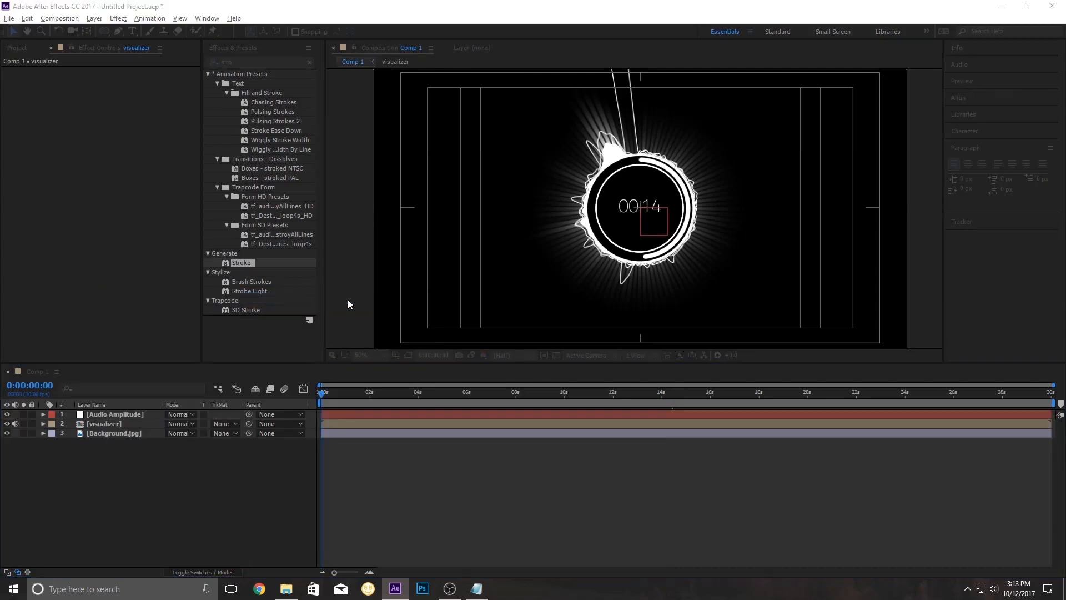
Delete the Left Channel and Right Channel effects from the Audio Amplitude layer, keeping Both Channels.
{"action": "left_click", "coordinate": [109, 415]}
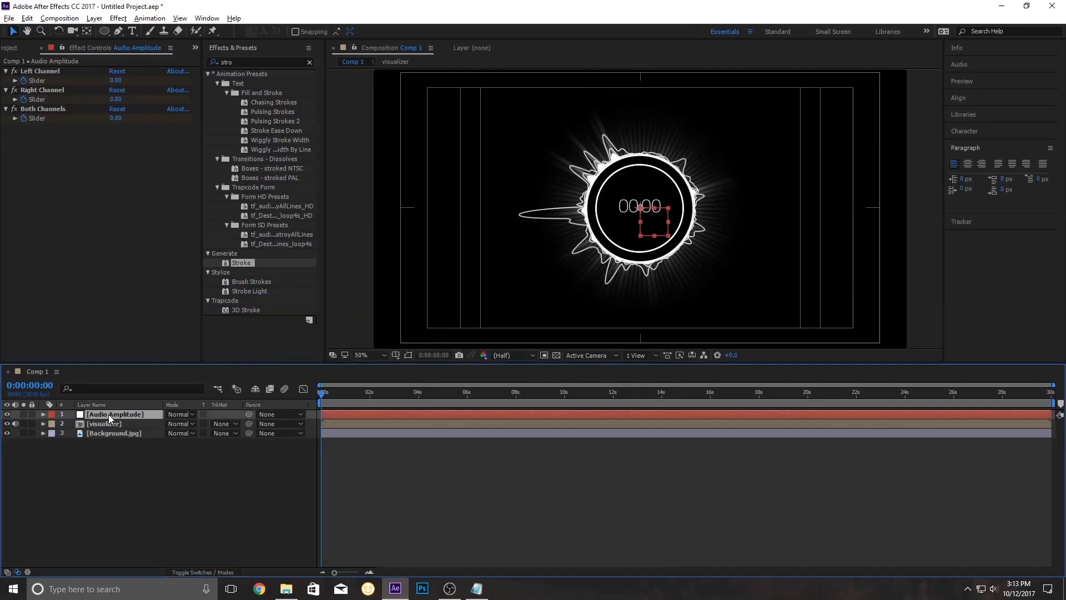
{"action": "left_click", "coordinate": [44, 71]}
{"action": "left_click", "coordinate": [44, 90], "text": "ctrl"}
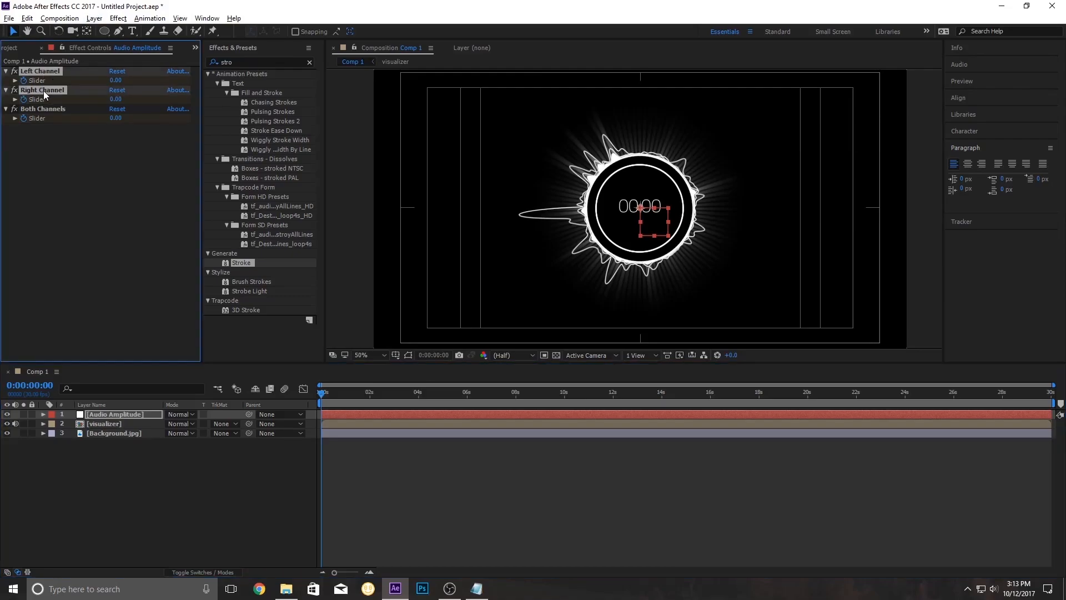
{"action": "key", "text": "Delete"}
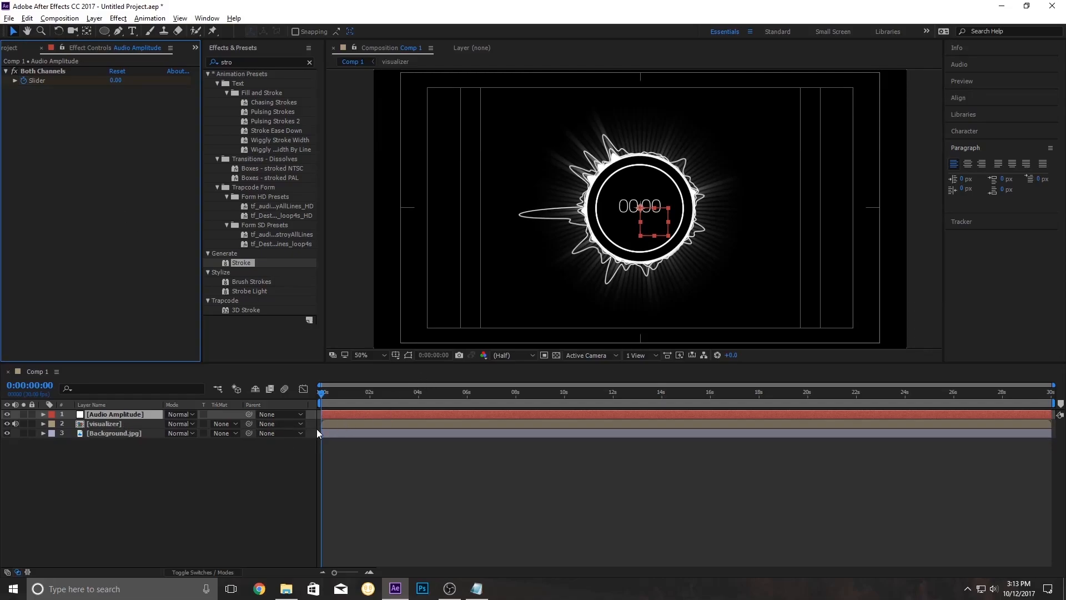
Reveal the Both Channels slider keyframes and scrub to 0:00:15:09 to examine how the amplitude value changes.
{"action": "key", "text": "u"}
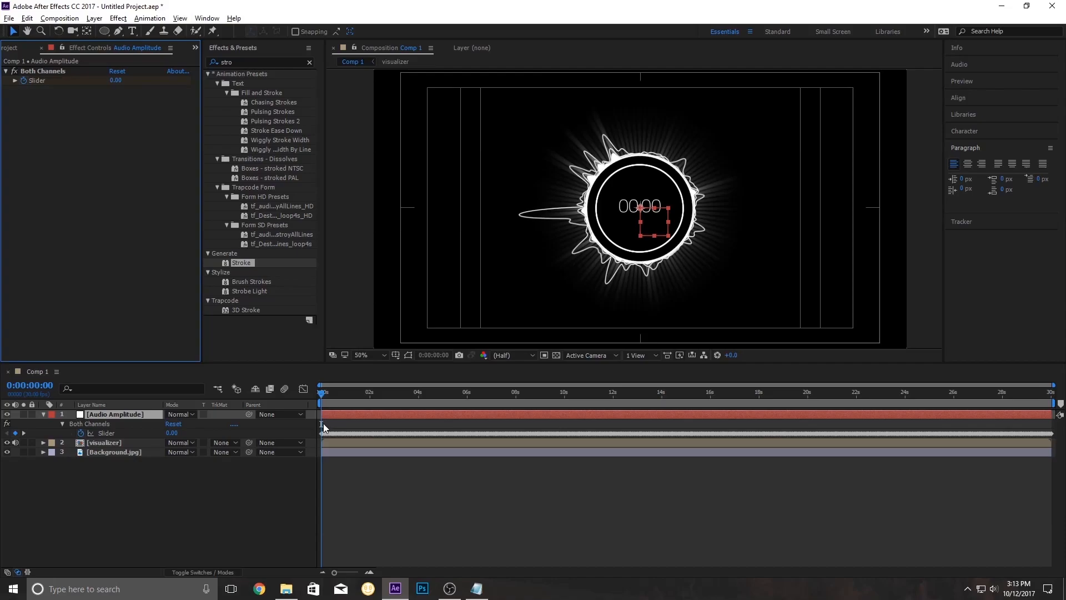
{"action": "left_click_drag", "start_coordinate": [326, 398], "coordinate": [695, 413]}
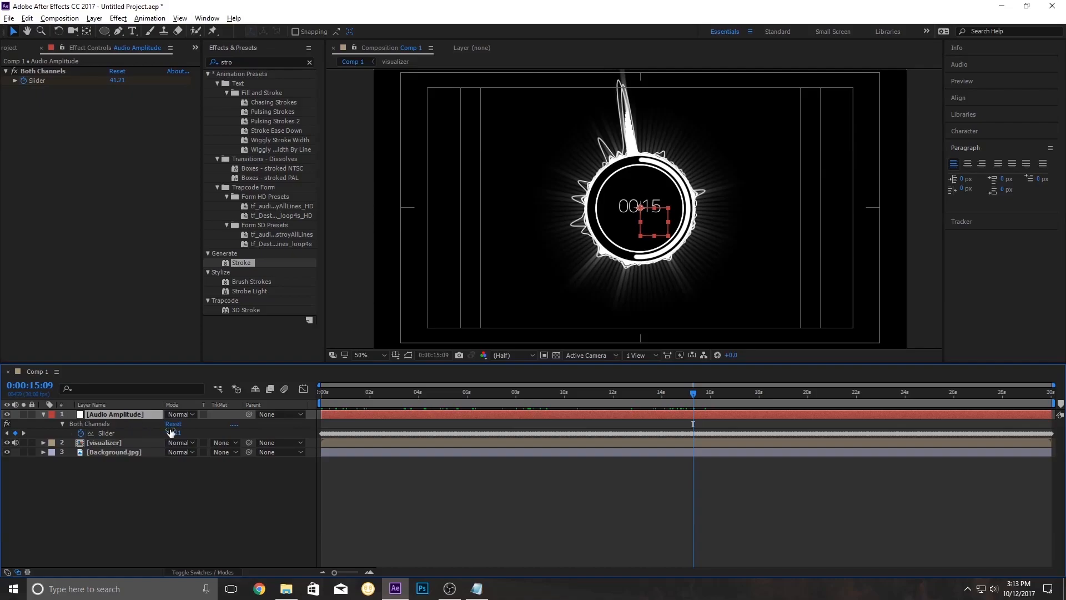
{"action": "key", "text": "u"}
Try enlarging the visualizer layer's scale to 122% and undo the change.
{"action": "left_click", "coordinate": [108, 422]}
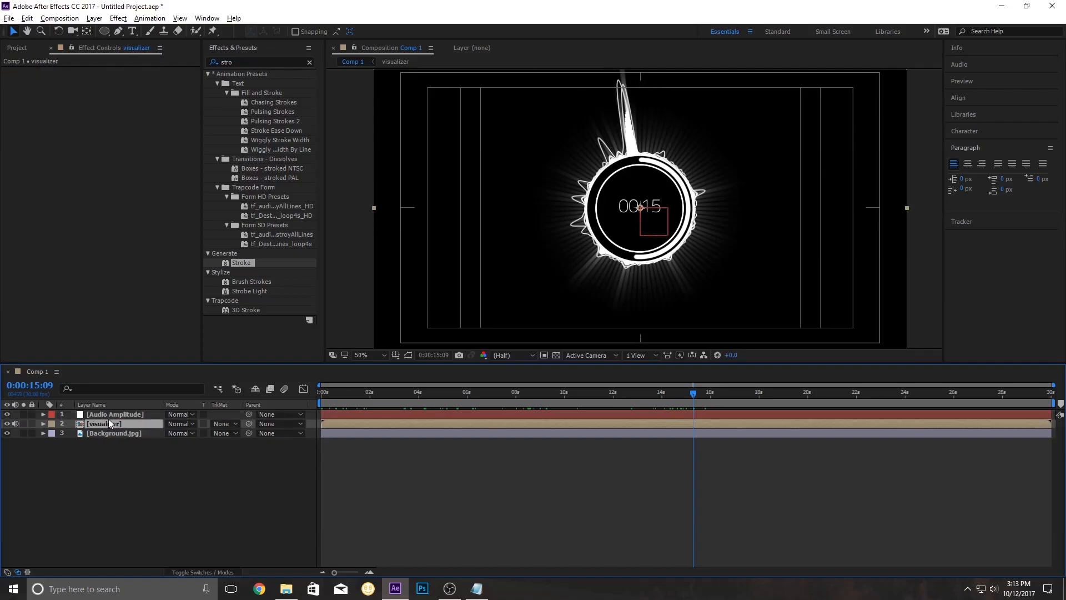
{"action": "key", "text": "s"}
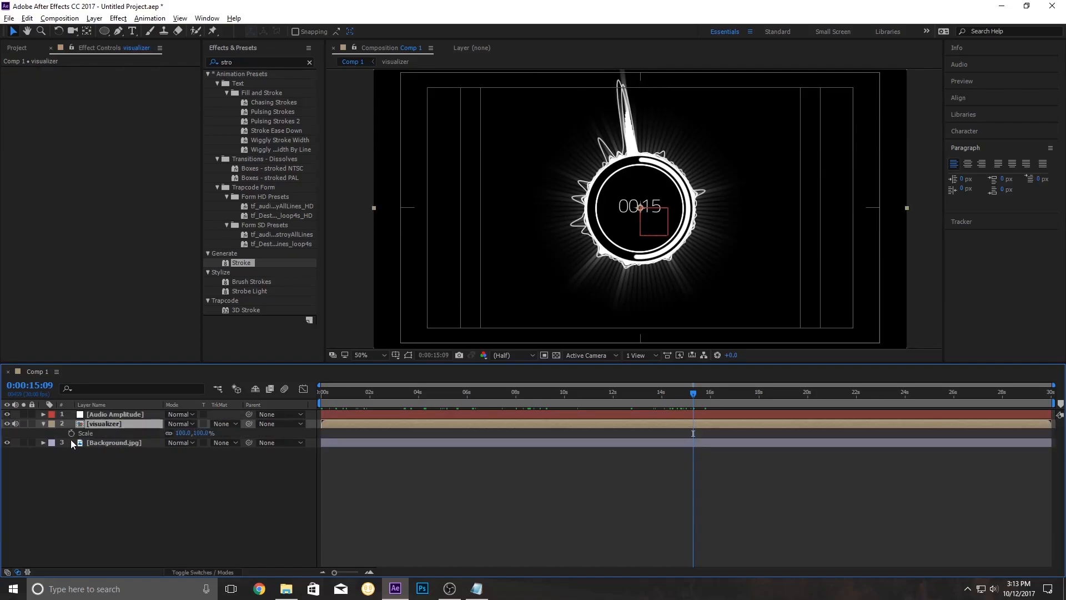
{"action": "left_click_drag", "start_coordinate": [183, 434], "coordinate": [197, 438]}
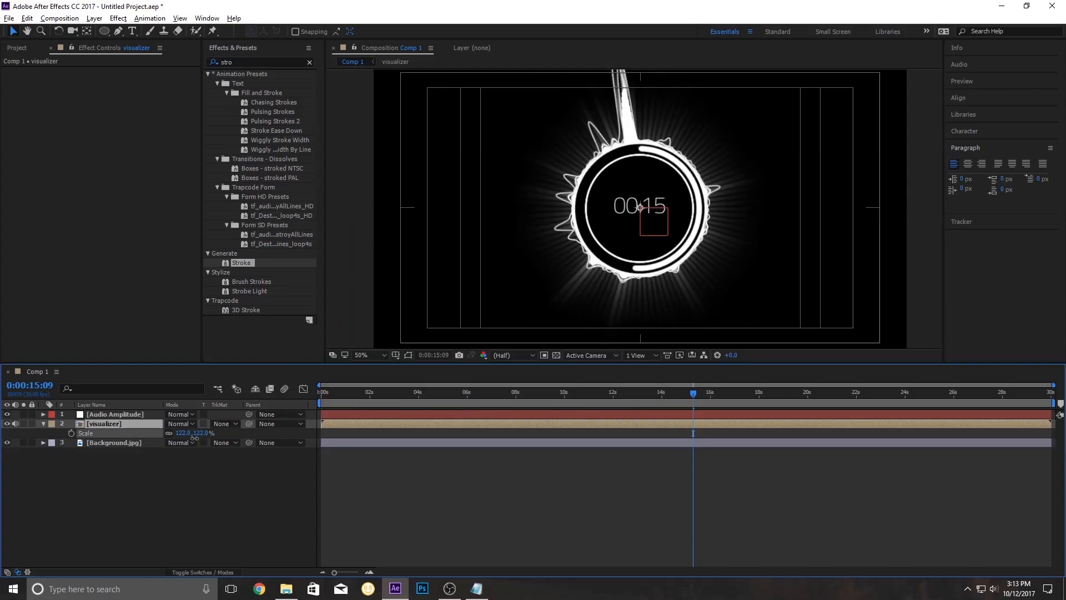
{"action": "key", "text": "ctrl+z"}
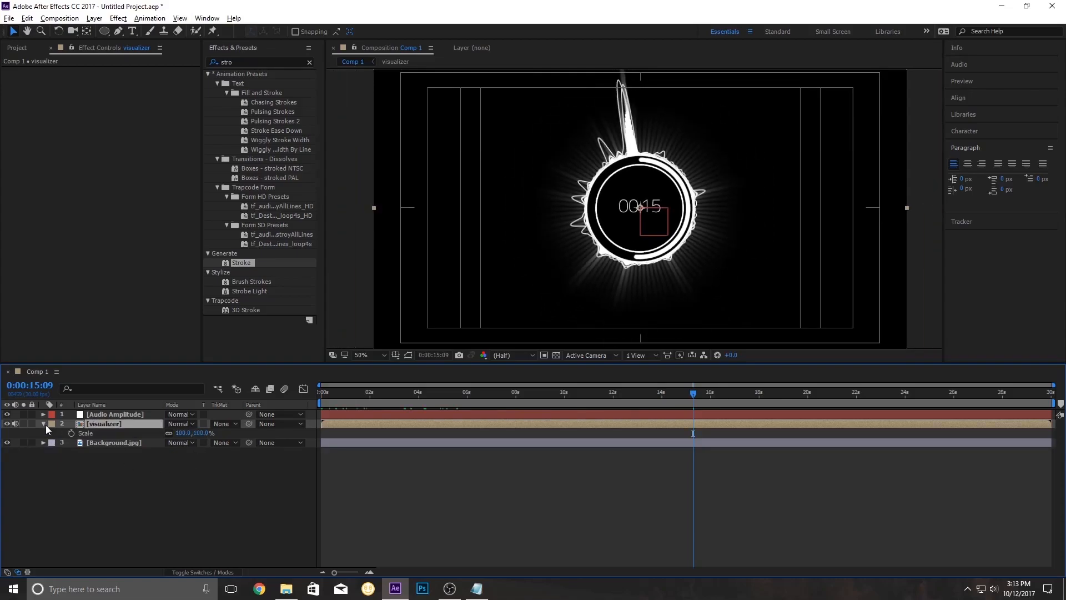
{"action": "left_click", "coordinate": [43, 424]}
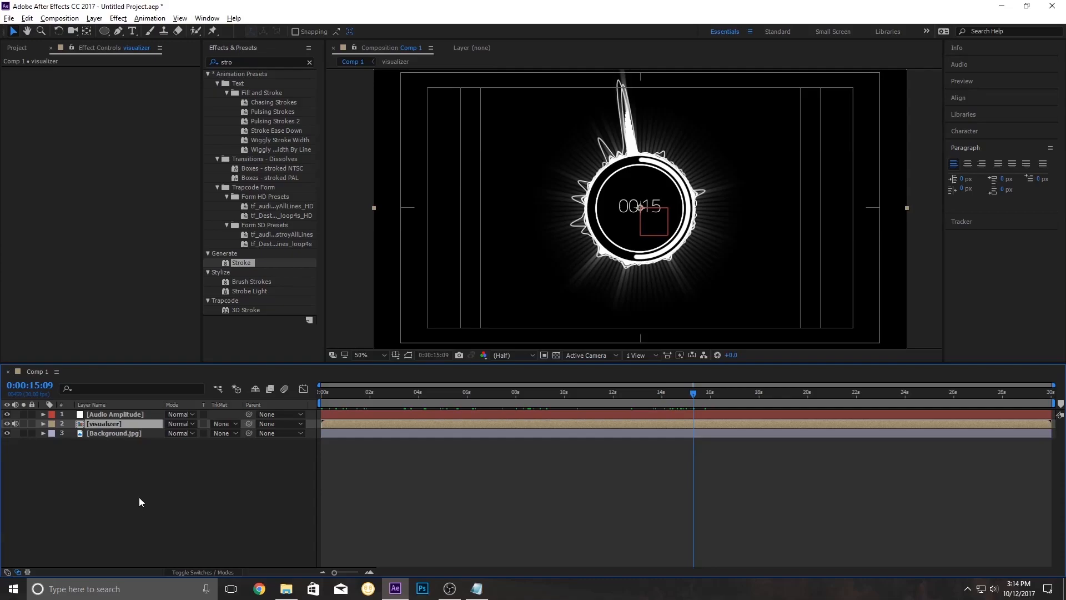
Add a null object above the visualizer layer and rename it scale.
{"action": "key", "text": "ctrl+alt+shift+y"}
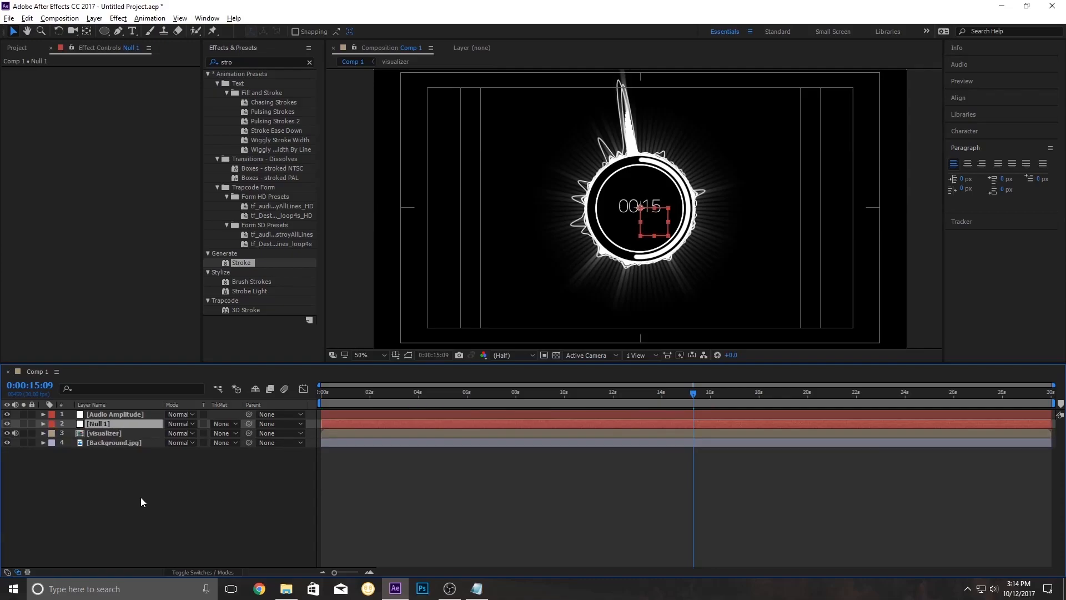
{"action": "key", "text": "Return"}
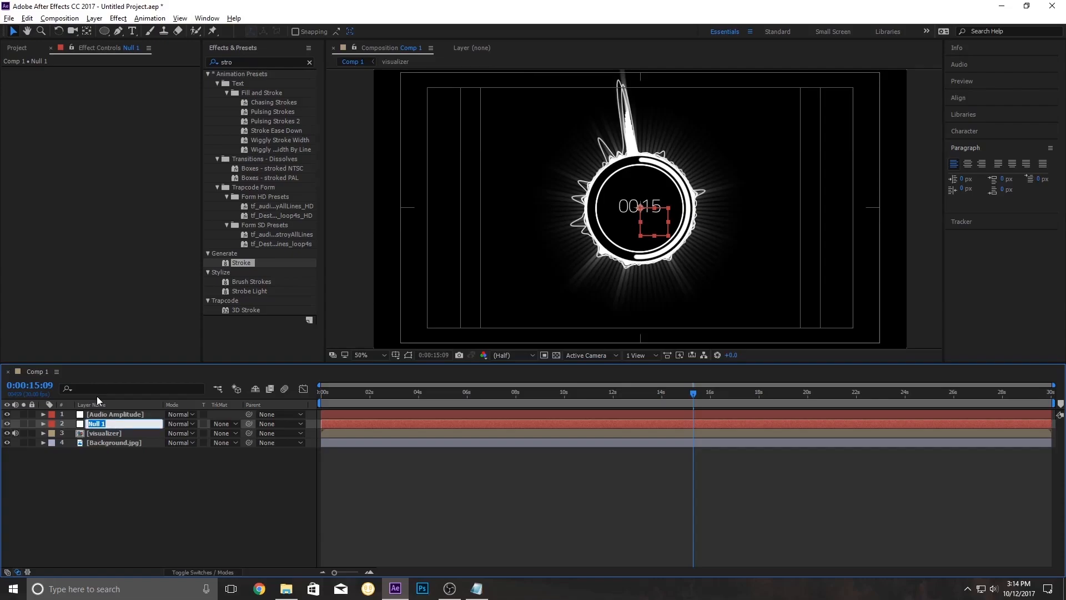
{"action": "type", "text": "scale"}
{"action": "key", "text": "Return"}
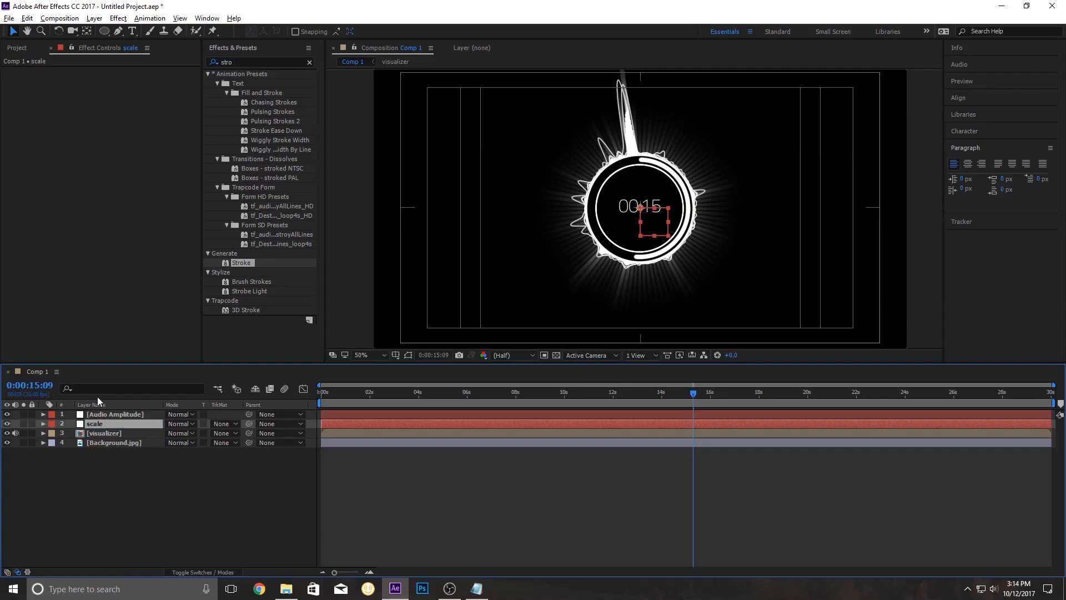
Find the Slider Control effect and apply it to the scale null.
{"action": "left_click_drag", "start_coordinate": [245, 62], "coordinate": [139, 52]}
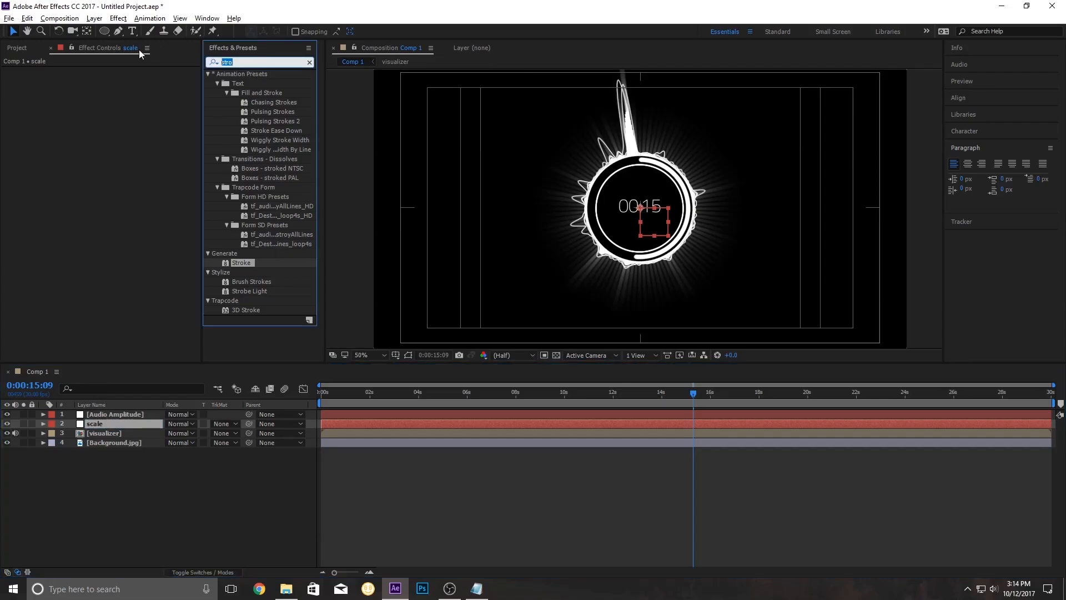
{"action": "type", "text": "slider"}
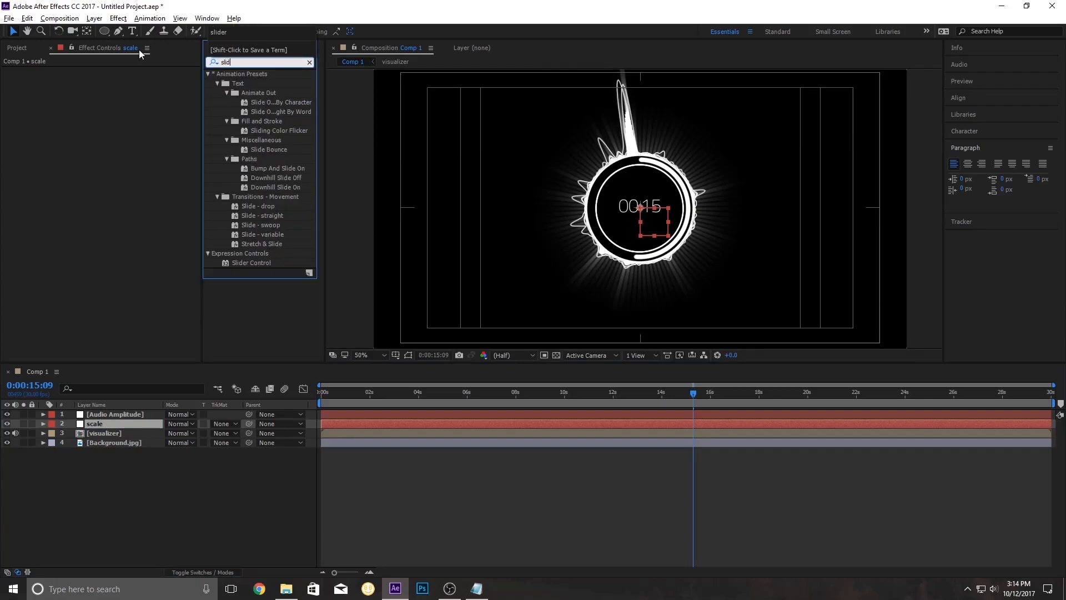
{"action": "left_click_drag", "start_coordinate": [247, 83], "coordinate": [50, 139]}
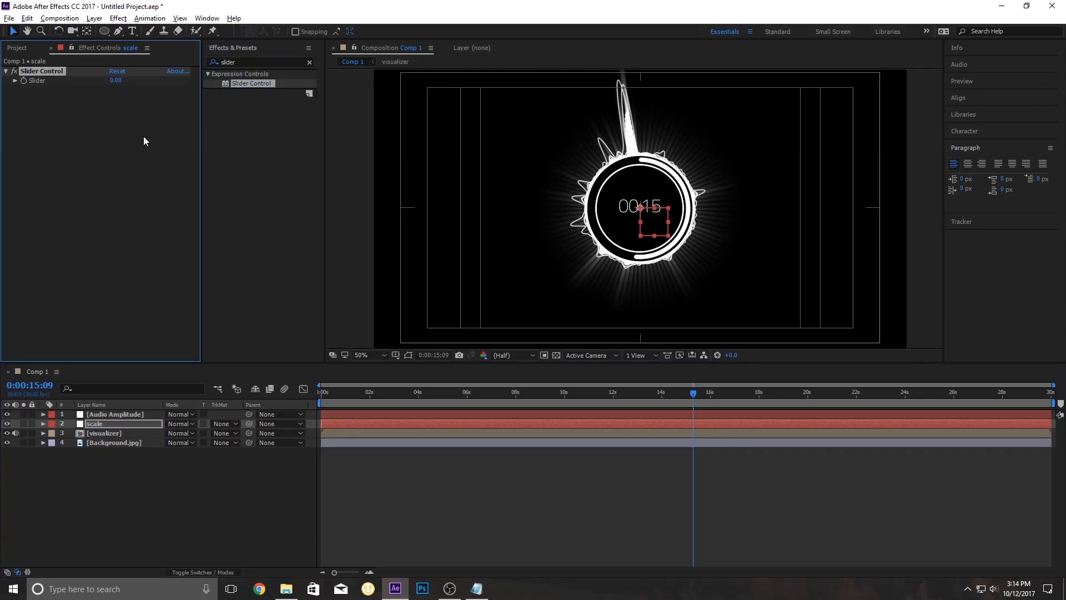
Link the visualizer layer's Scale by expression to the Slider Control on the scale null, and dismiss the Cortana pop-up.
{"action": "left_click", "coordinate": [109, 435]}
{"action": "key", "text": "s"}
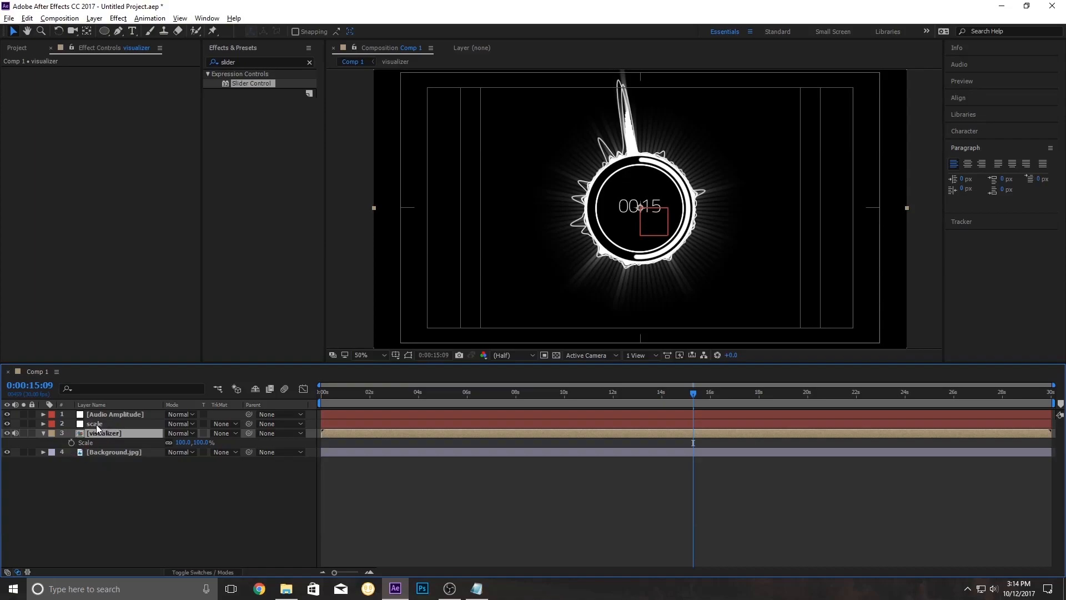
{"action": "left_click", "coordinate": [71, 443], "text": "alt"}
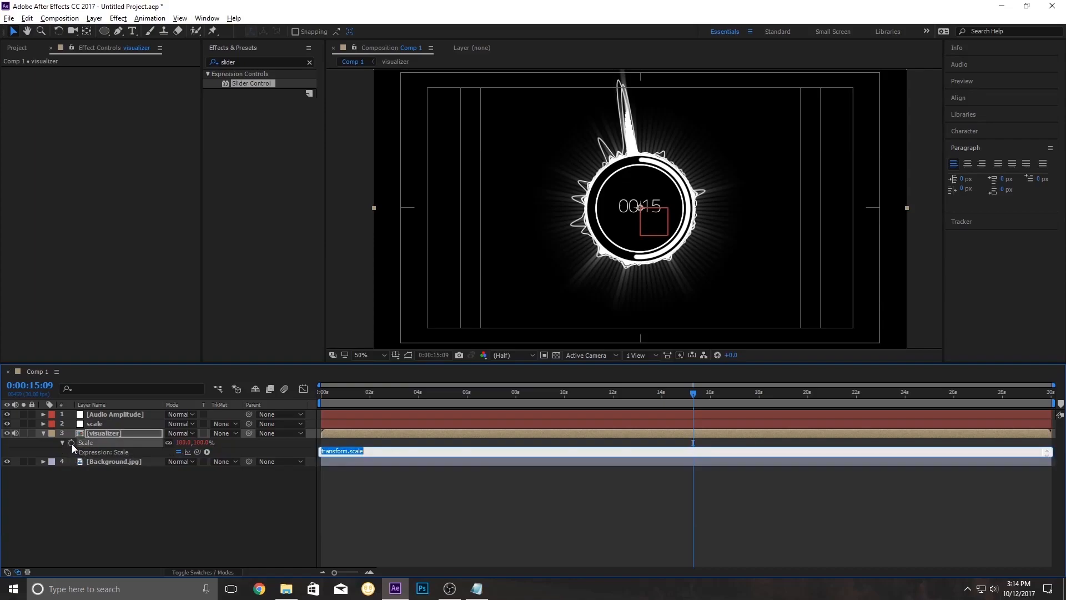
{"action": "left_click", "coordinate": [99, 426]}
{"action": "left_click_drag", "start_coordinate": [197, 451], "coordinate": [35, 82]}
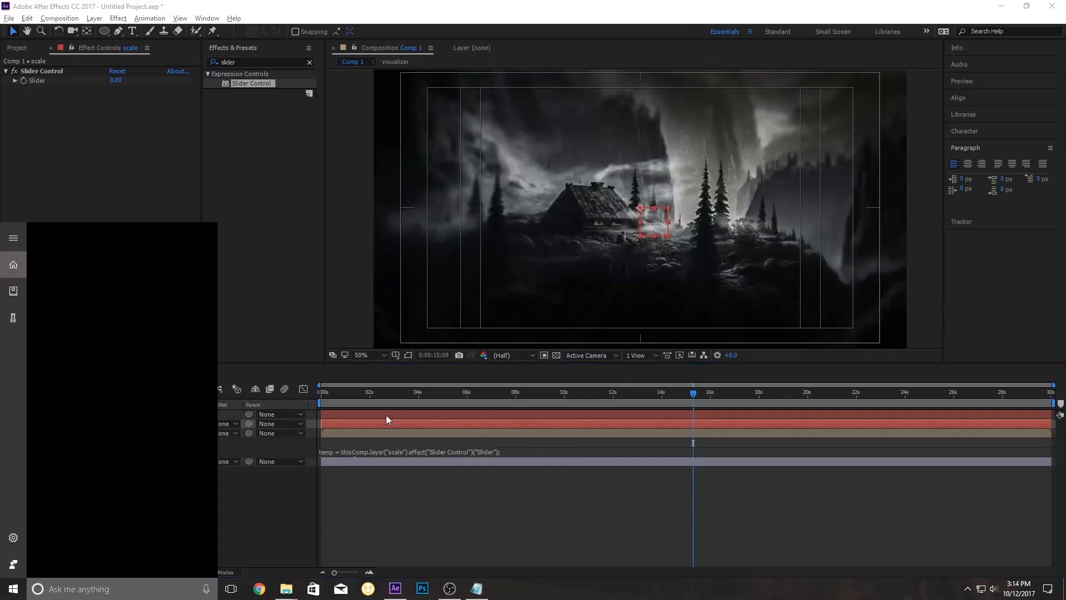
{"action": "left_click", "coordinate": [257, 505]}
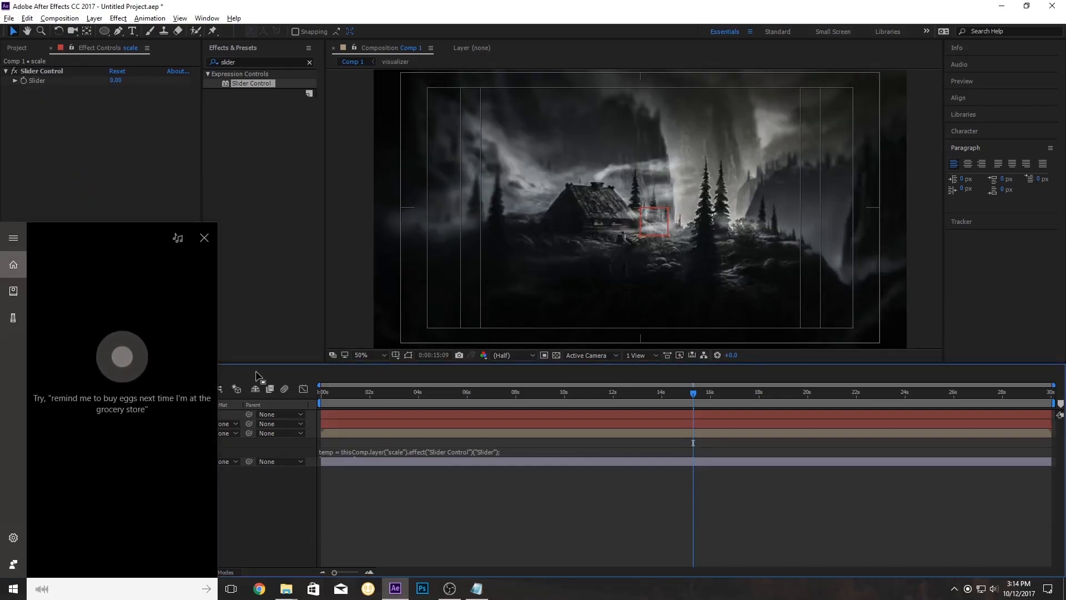
{"action": "left_click", "coordinate": [205, 237]}
Move to 0:00:08:03 and set the scale null's Slider Control value to 100.
{"action": "left_click_drag", "start_coordinate": [482, 391], "coordinate": [517, 395]}
{"action": "left_click", "coordinate": [89, 427]}
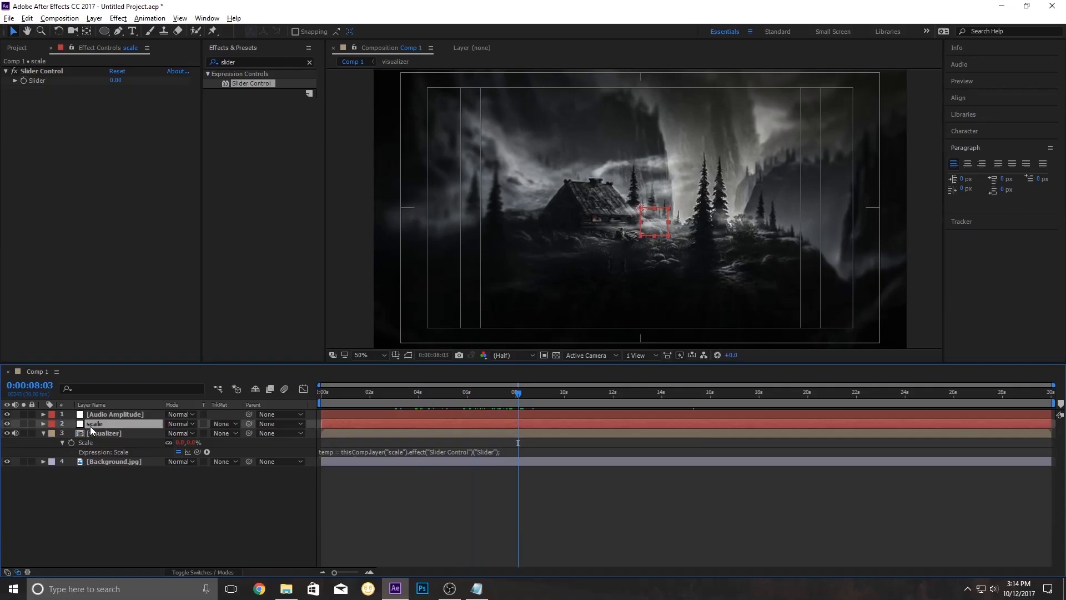
{"action": "left_click", "coordinate": [116, 81]}
{"action": "type", "text": "1"}
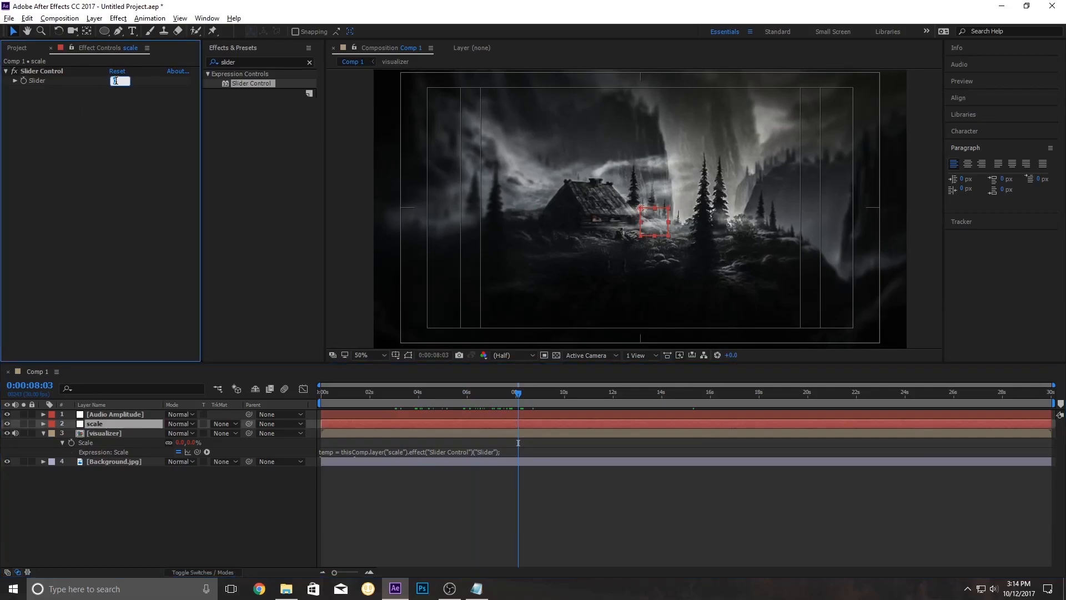
{"action": "type", "text": "00"}
{"action": "key", "text": "Return"}
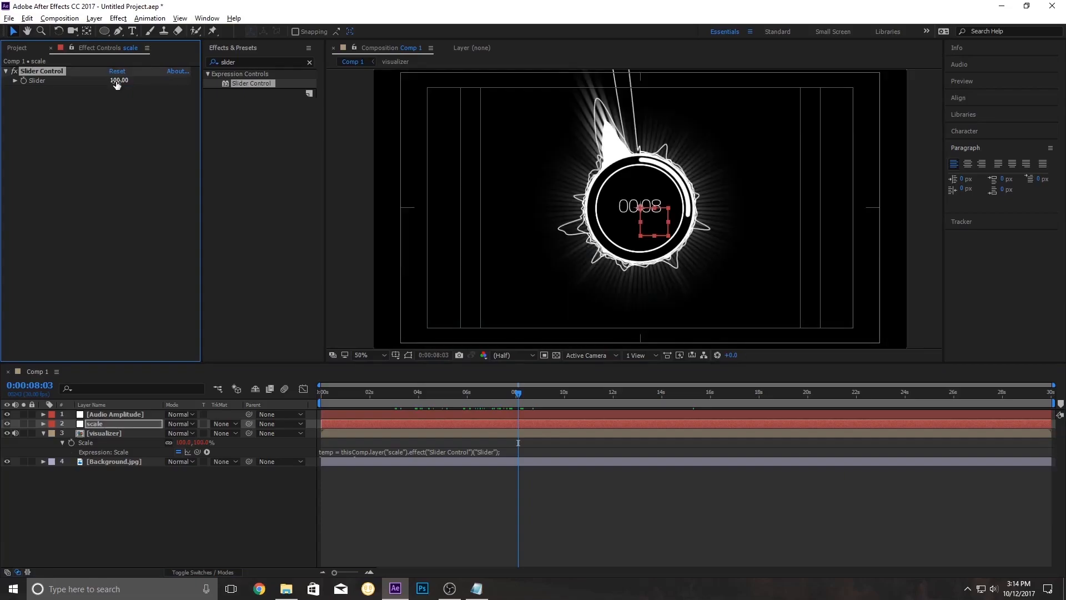
{"action": "left_click", "coordinate": [98, 491]}
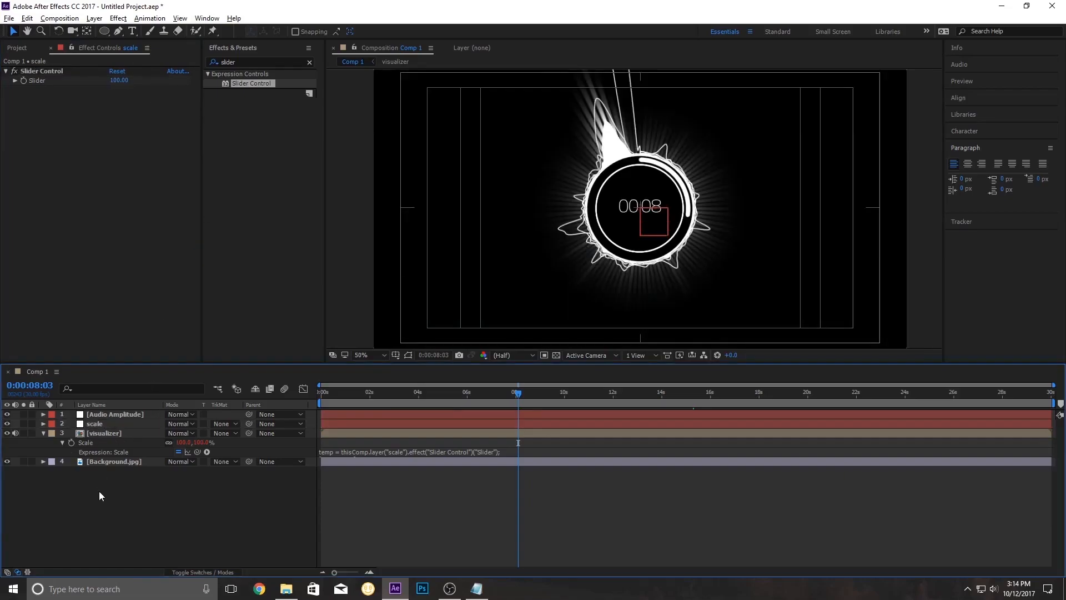
Set the visualizer layer's blending mode to Screen and collapse its properties.
{"action": "left_click", "coordinate": [106, 434]}
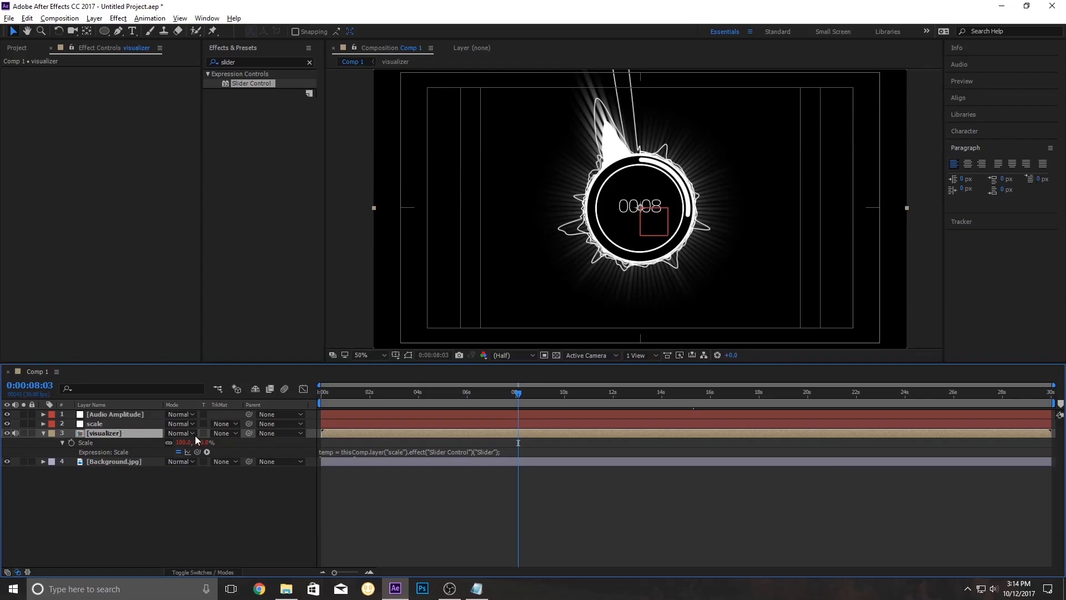
{"action": "left_click", "coordinate": [181, 434]}
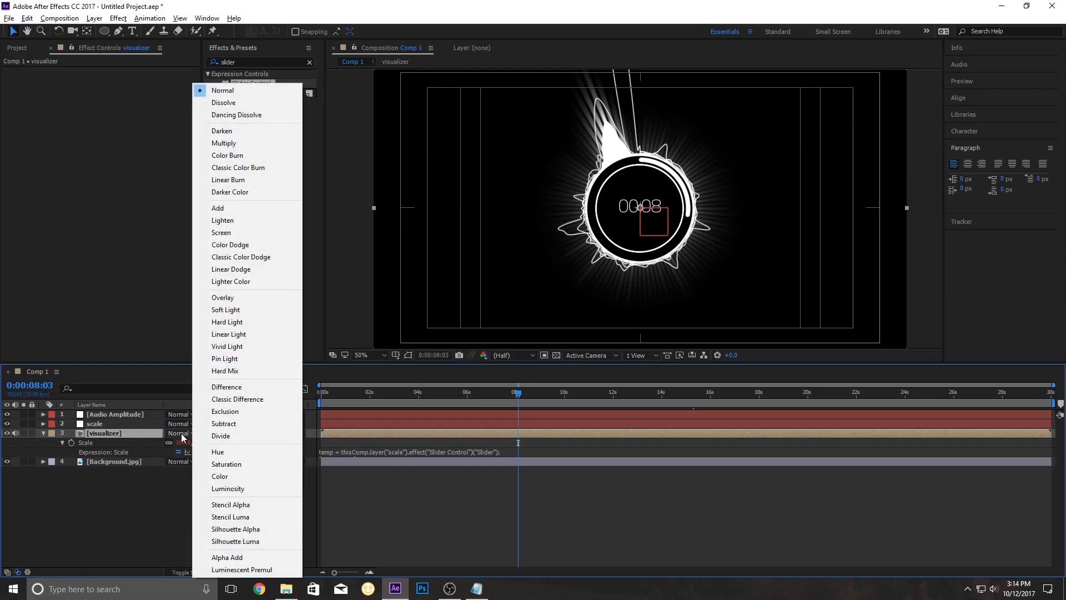
{"action": "left_click", "coordinate": [237, 233]}
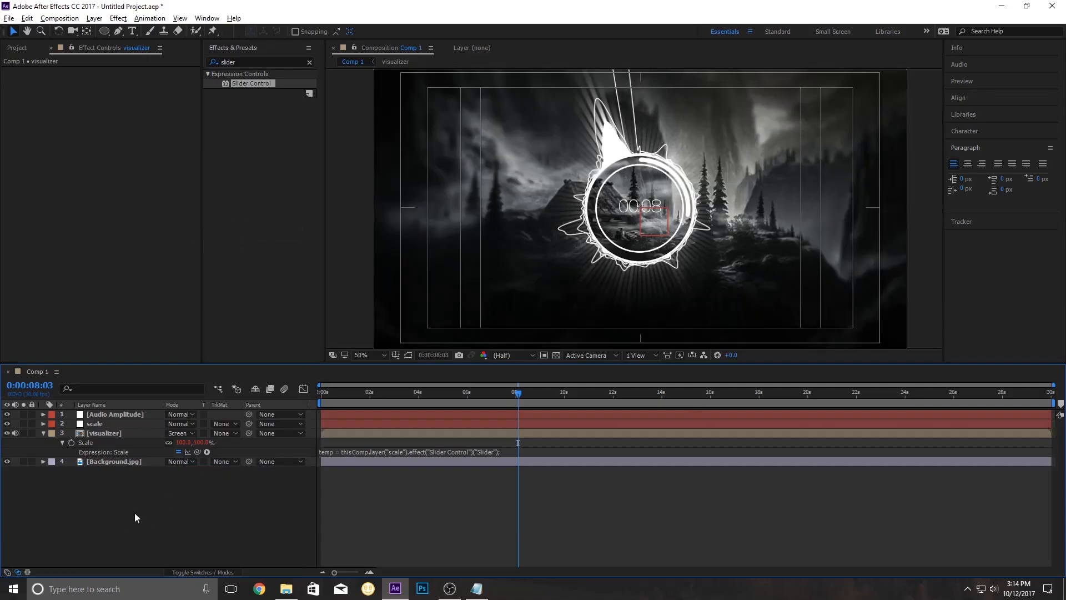
{"action": "left_click", "coordinate": [98, 433]}
{"action": "left_click", "coordinate": [43, 434]}
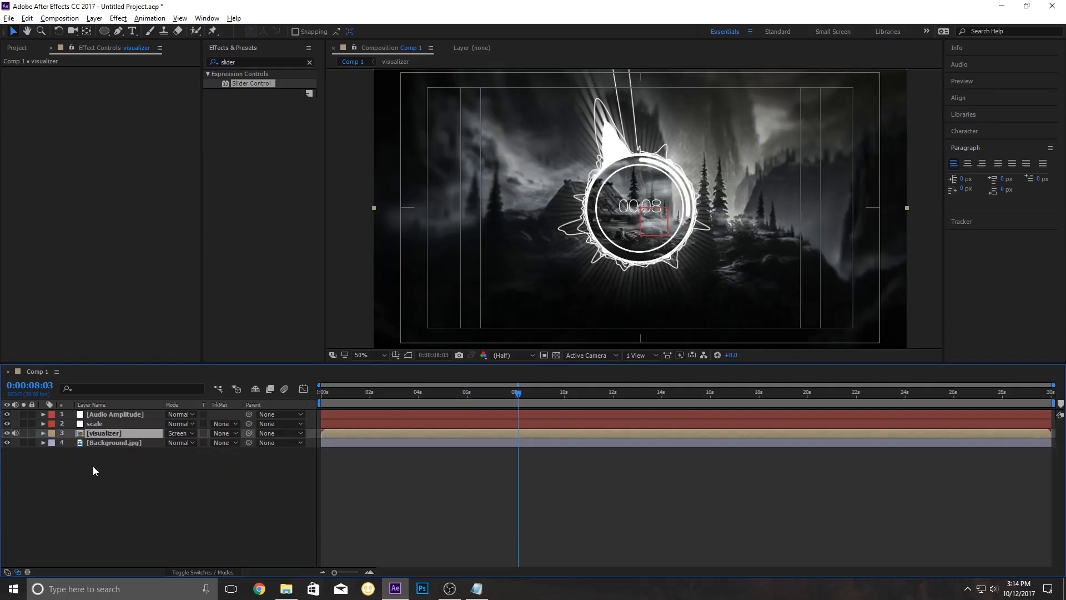
Start an expression on the scale null's slider that assigns x to the Audio Amplitude layer's Both Channels slider.
{"action": "left_click", "coordinate": [98, 423]}
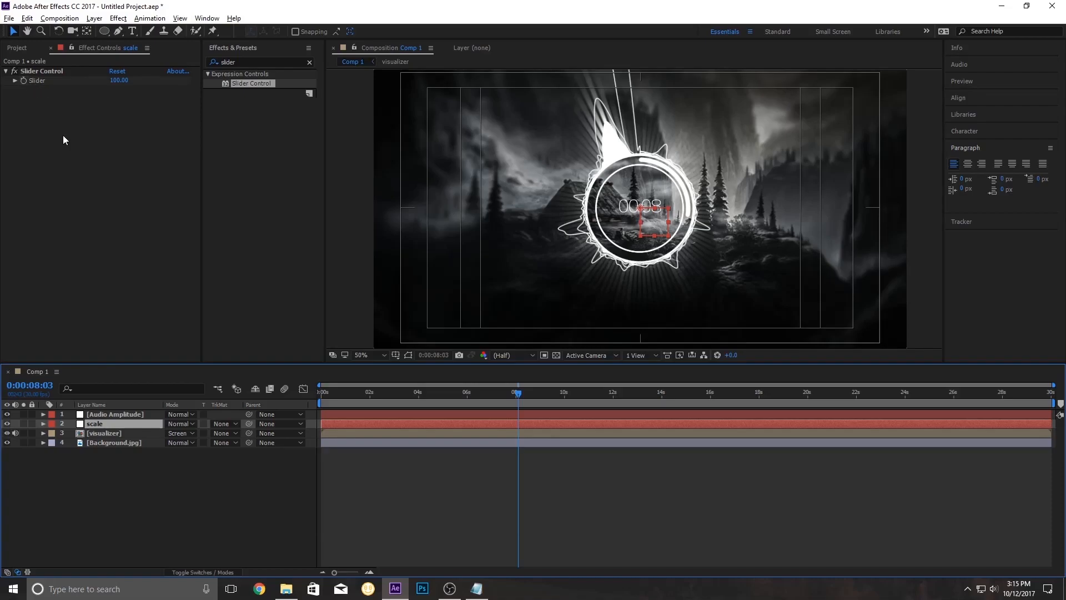
{"action": "left_click", "coordinate": [116, 414]}
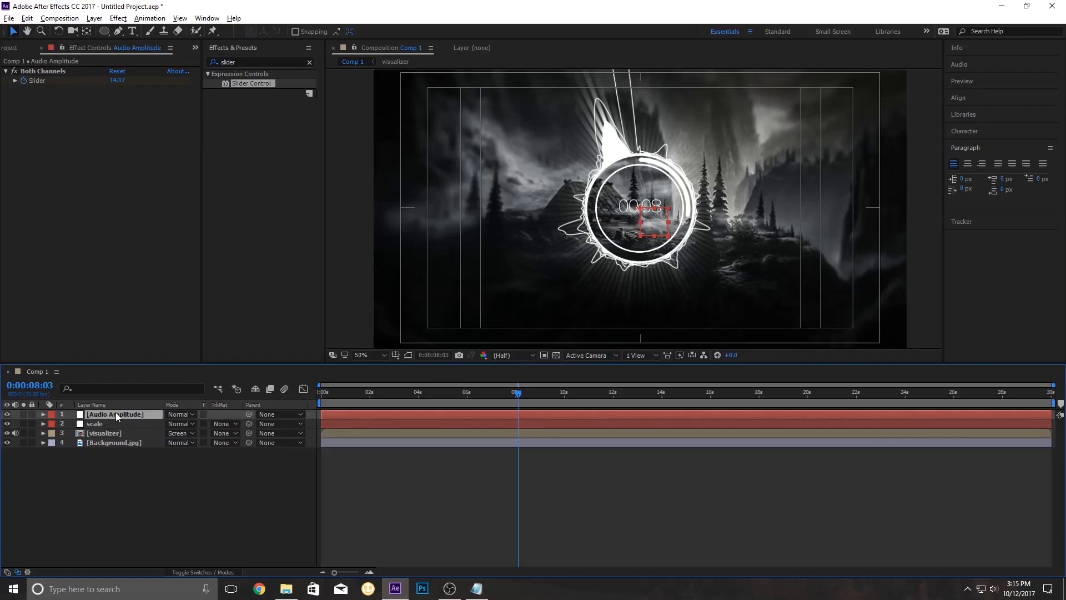
{"action": "key", "text": "u"}
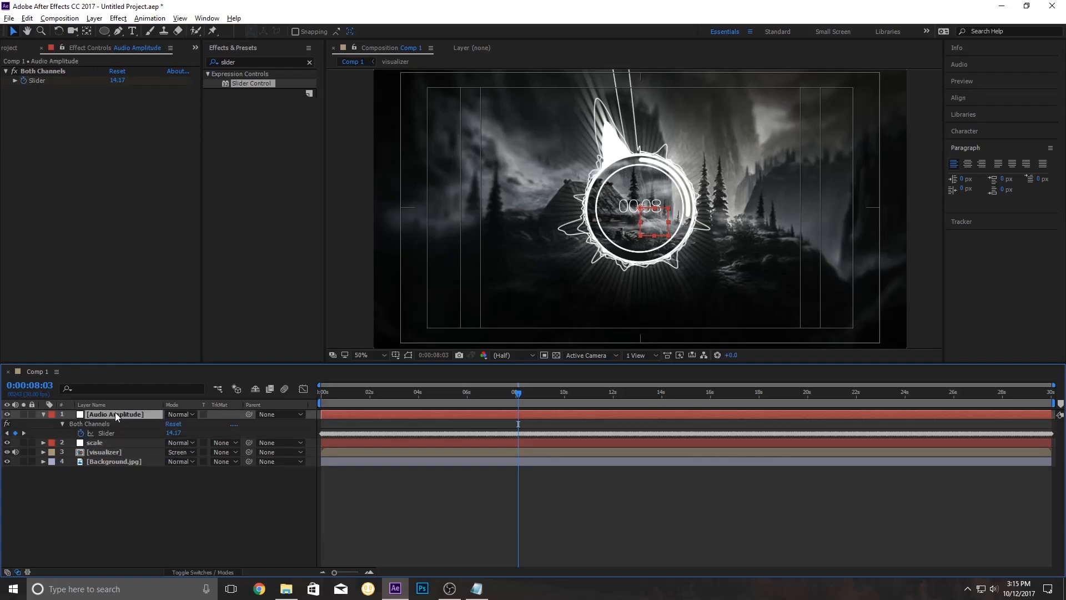
{"action": "left_click", "coordinate": [91, 443]}
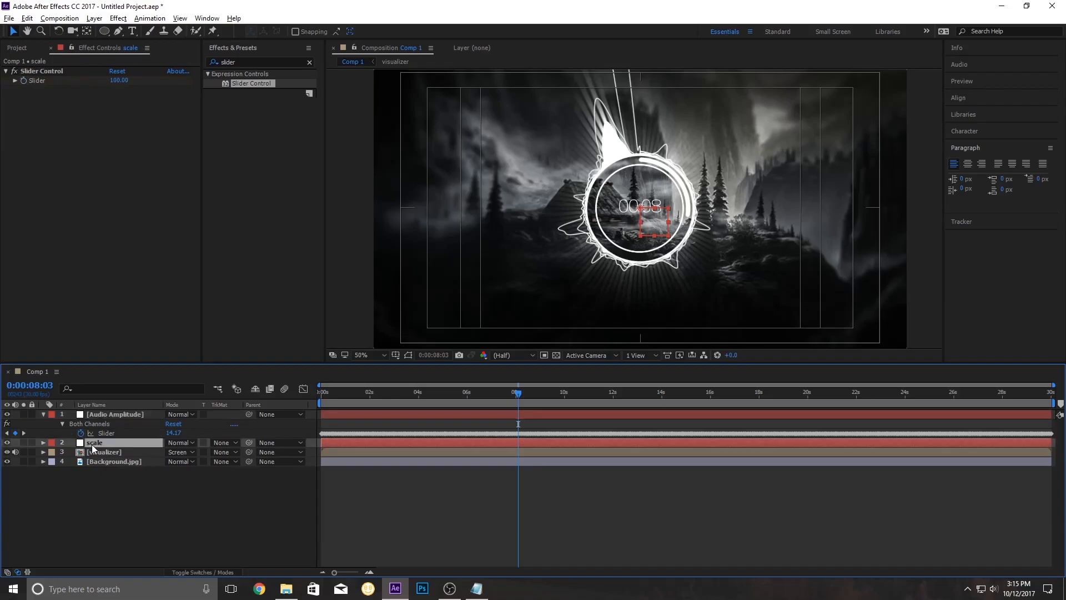
{"action": "left_click", "coordinate": [24, 81], "text": "alt"}
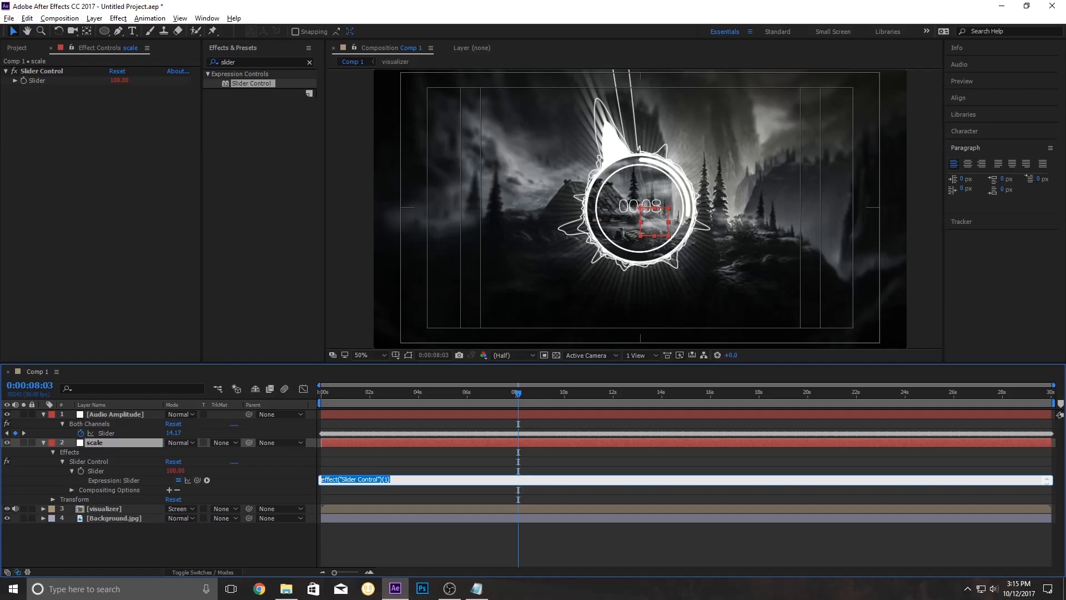
{"action": "type", "text": "x="}
{"action": "left_click_drag", "start_coordinate": [197, 478], "coordinate": [103, 436]}
{"action": "mouse_move", "coordinate": [104, 434]}
{"action": "left_mouse_down"}
{"action": "mouse_move", "coordinate": [105, 401]}
{"action": "mouse_move", "coordinate": [108, 434]}
{"action": "left_mouse_up"}
{"action": "key", "text": "Return"}
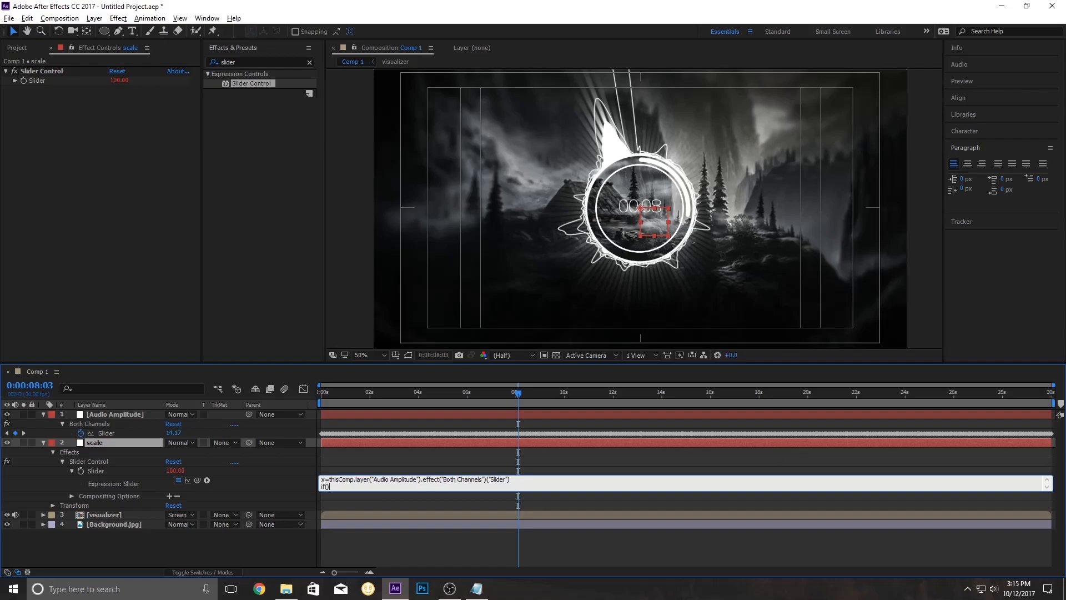
Complete the slider expression so it returns 100+x-40 if x>40, else 100, and apply it.
{"action": "type", "text": "x>40"}
{"action": "key", "text": "Return"}
{"action": "key", "text": "Return"}
{"action": "left_click_drag", "start_coordinate": [436, 491], "coordinate": [411, 526]}
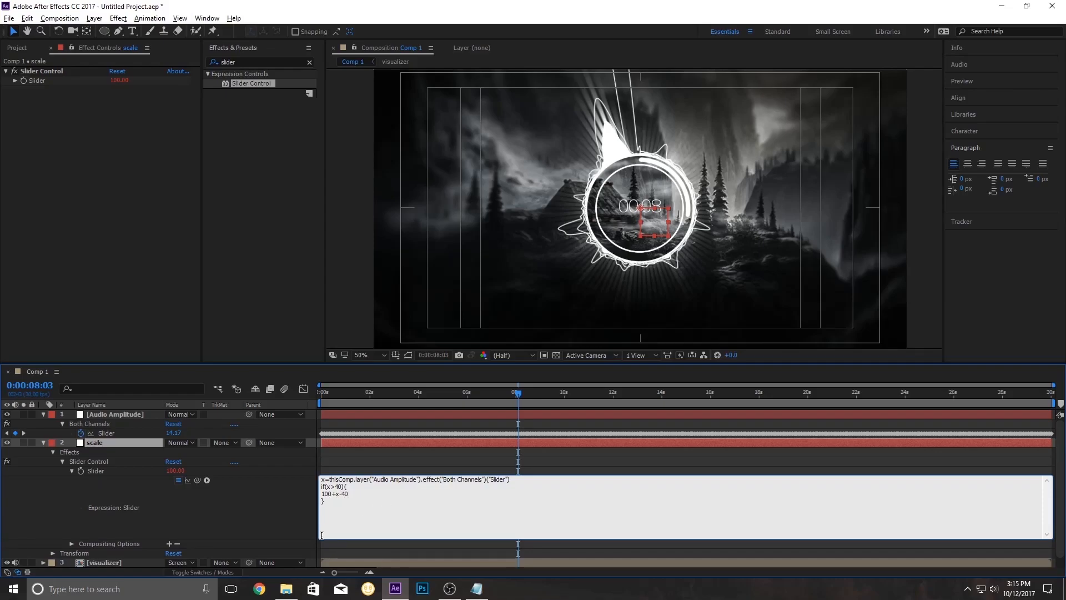
{"action": "key", "text": "ctrl+a"}
{"action": "left_click", "coordinate": [339, 500]}
{"action": "type", "text": "e{"}
{"action": "left_click_drag", "start_coordinate": [330, 486], "coordinate": [336, 486]}
{"action": "left_click", "coordinate": [336, 486]}
{"action": "left_click", "coordinate": [344, 501]}
{"action": "type", "text": "}"}
{"action": "key", "text": "Return"}
{"action": "key", "text": "KP_Enter"}
Scrub to 0:00:08:07 and 0:00:15:18 to check the audio-driven scaling, and collapse the Audio Amplitude layer's properties.
{"action": "left_click_drag", "start_coordinate": [460, 389], "coordinate": [521, 397]}
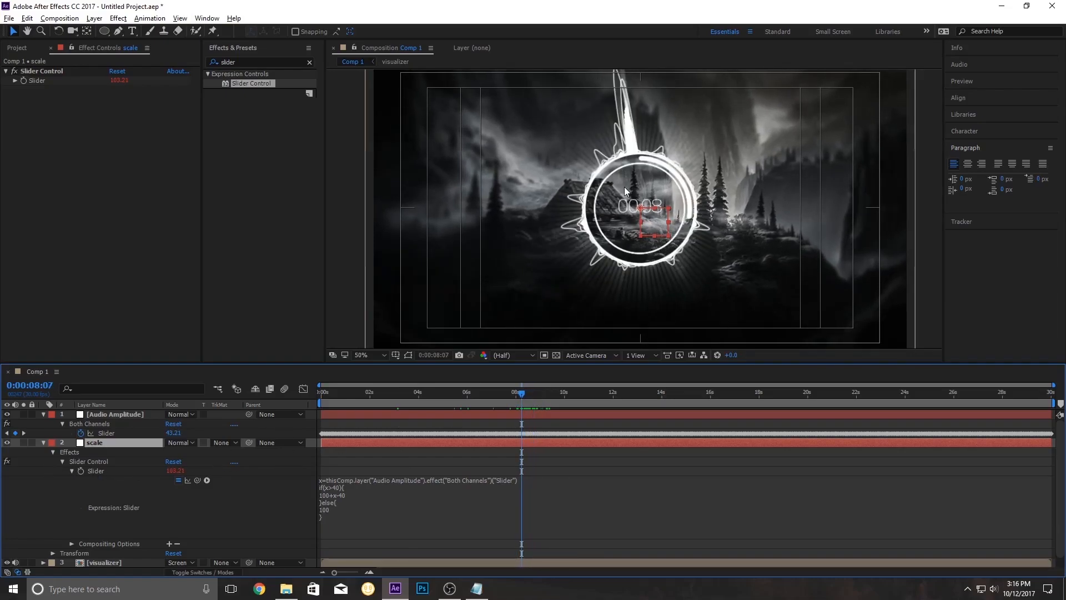
{"action": "left_click_drag", "start_coordinate": [526, 398], "coordinate": [700, 398]}
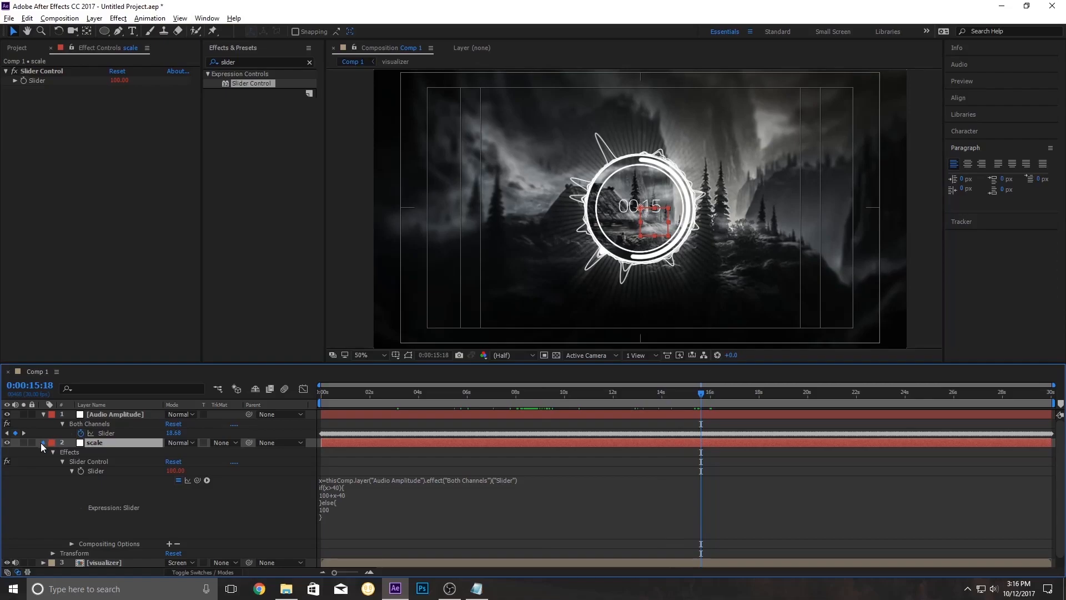
{"action": "left_click", "coordinate": [43, 443]}
{"action": "left_click", "coordinate": [43, 414]}
{"action": "left_click", "coordinate": [43, 423]}
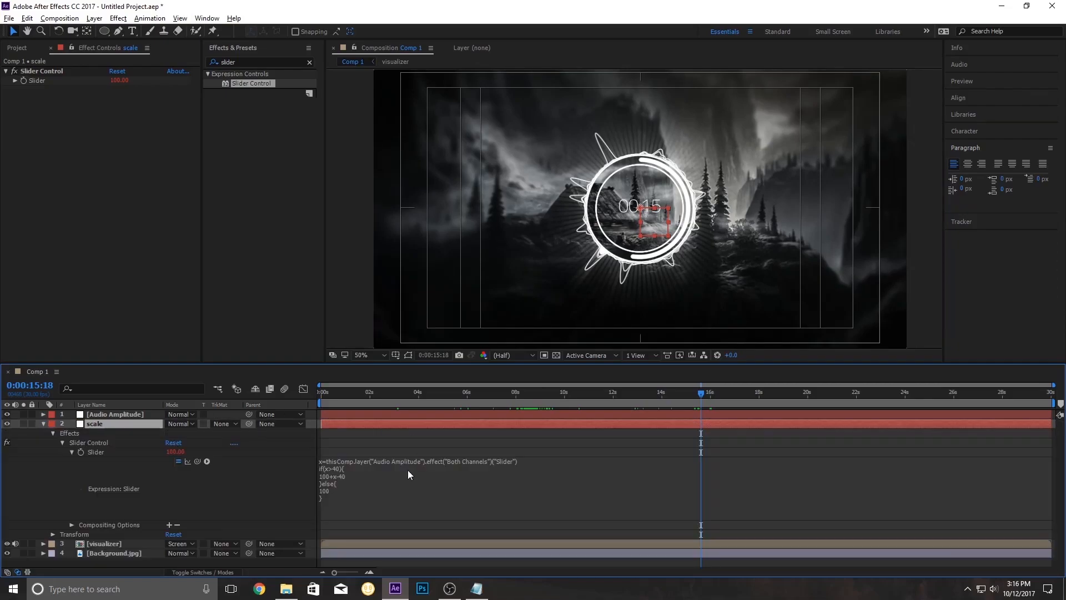
Review the scale null's full slider expression and collapse the layer's properties.
{"action": "left_click", "coordinate": [346, 494]}
{"action": "left_click_drag", "start_coordinate": [349, 500], "coordinate": [309, 412]}
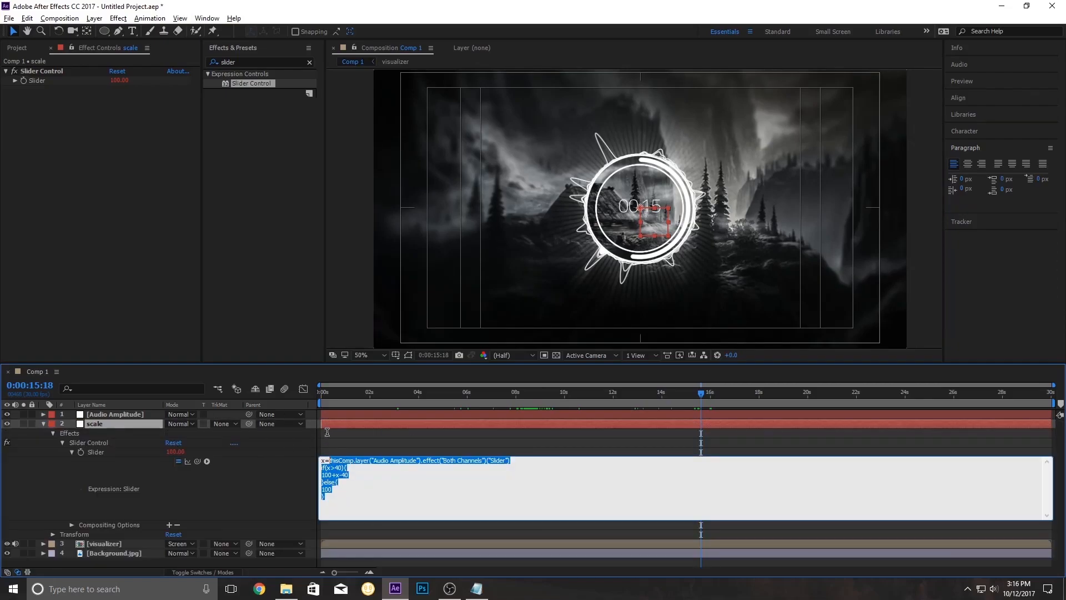
{"action": "left_click", "coordinate": [43, 424]}
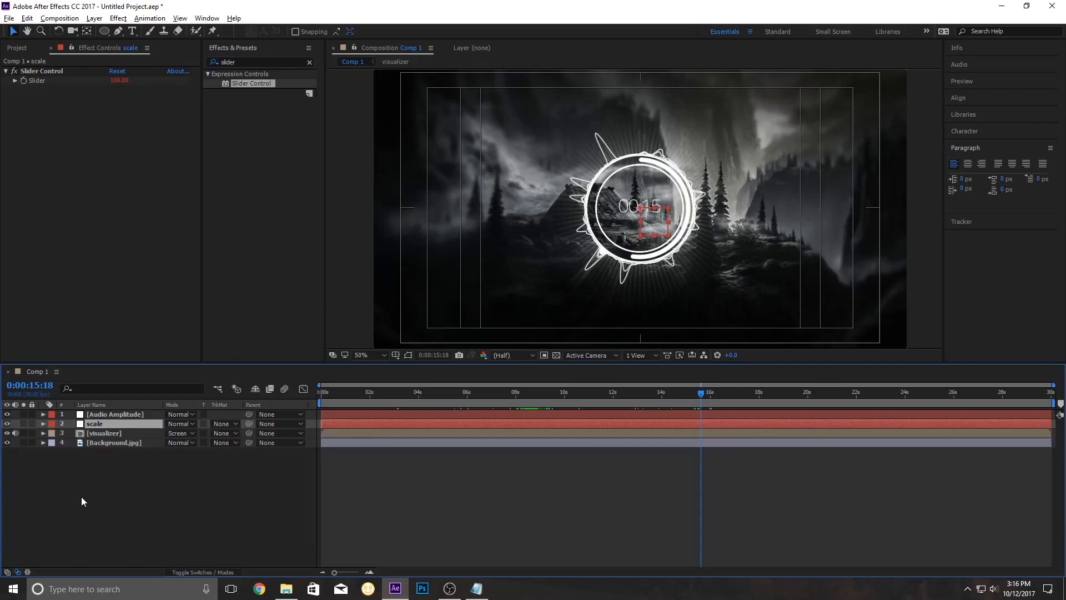
Move the current time to 0:00:14:00 and hide the title/action safe guides in the composition view.
{"action": "left_click", "coordinate": [108, 472]}
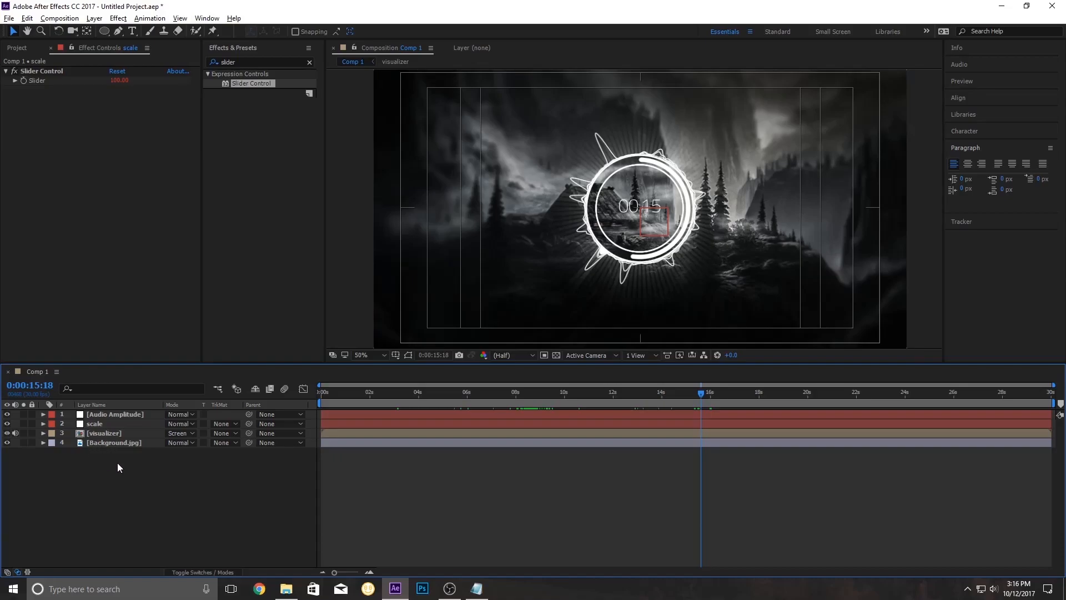
{"action": "mouse_move", "coordinate": [678, 404]}
{"action": "left_mouse_down"}
{"action": "mouse_move", "coordinate": [630, 398]}
{"action": "mouse_move", "coordinate": [663, 408]}
{"action": "mouse_move", "coordinate": [665, 393]}
{"action": "mouse_move", "coordinate": [644, 395]}
{"action": "mouse_move", "coordinate": [661, 395]}
{"action": "left_mouse_up"}
{"action": "left_click", "coordinate": [116, 425]}
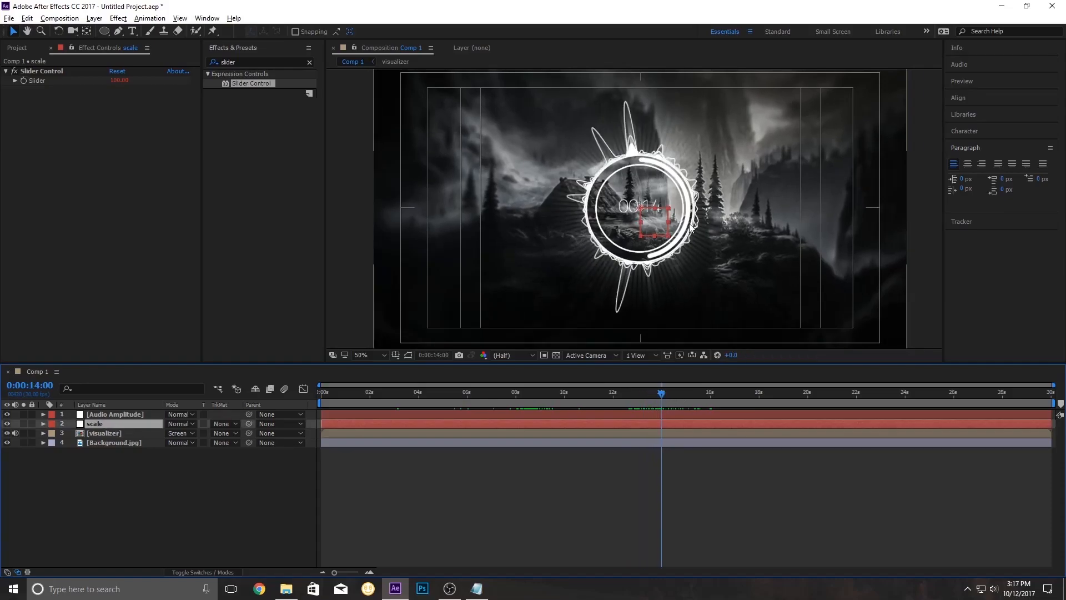
{"action": "left_click", "coordinate": [408, 355]}
{"action": "left_click", "coordinate": [431, 366]}
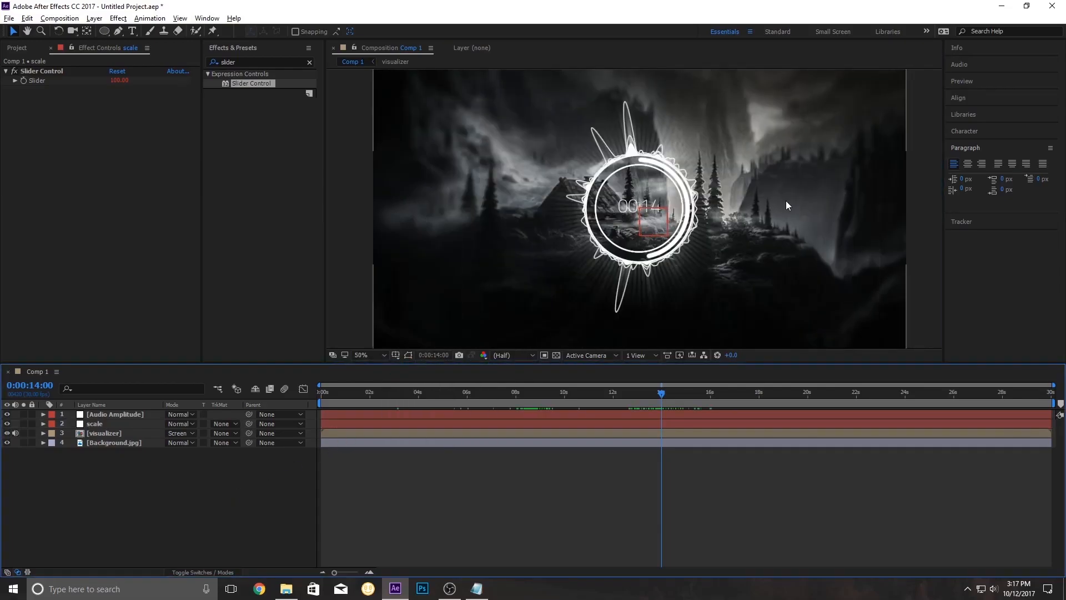
{"action": "scroll", "coordinate": [772, 207], "scroll_direction": "down", "scroll_amount": 2}
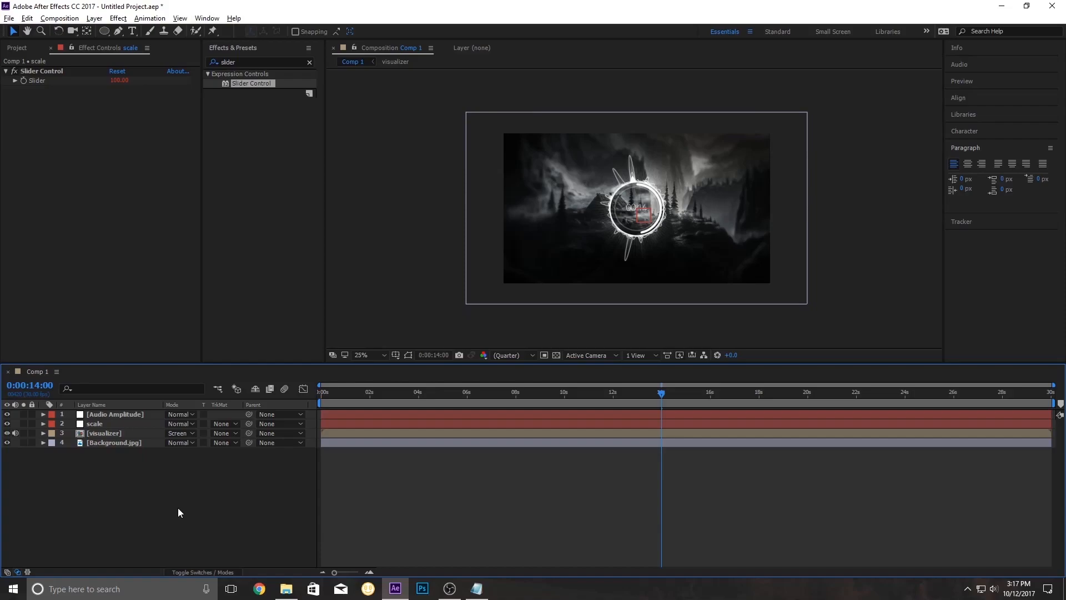
Reopen the scale null's Slider Control expression to check its code, and collapse the layer again.
{"action": "left_click", "coordinate": [106, 434]}
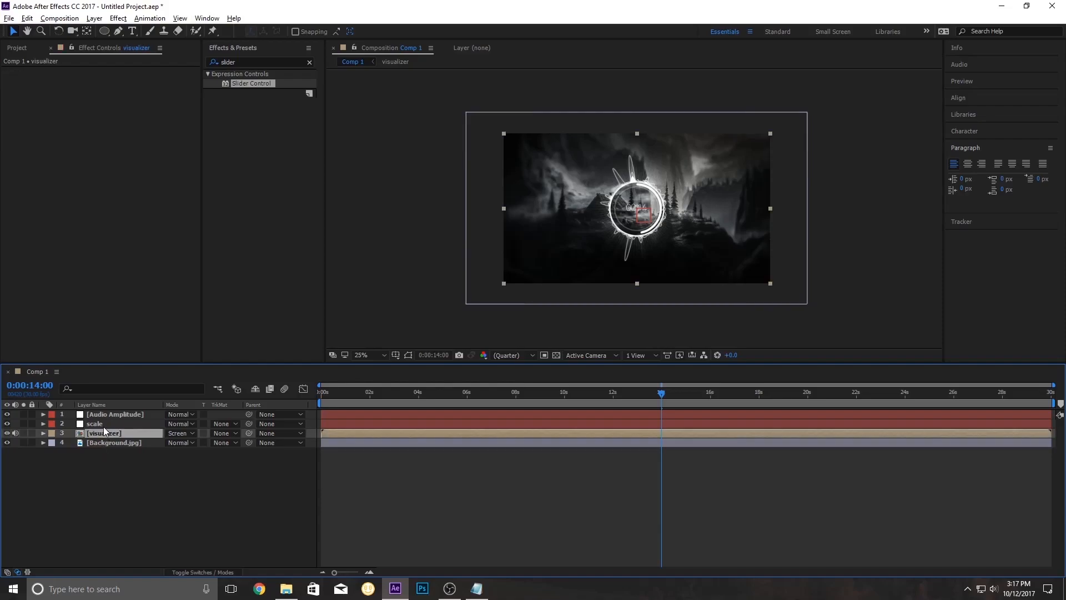
{"action": "left_click", "coordinate": [94, 425]}
{"action": "key", "text": "e"}
{"action": "key", "text": "e"}
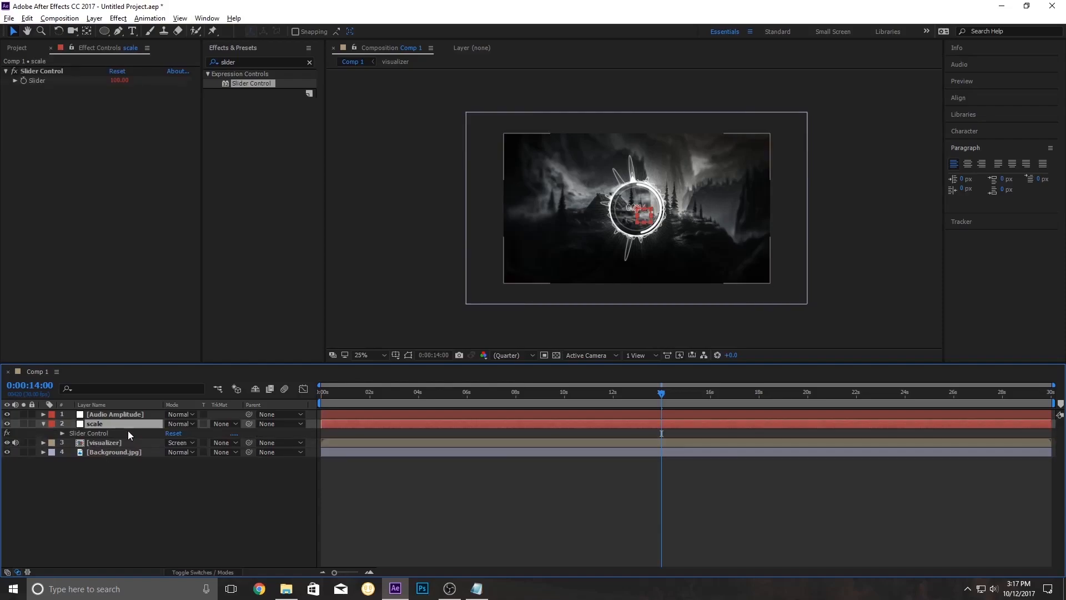
{"action": "left_click", "coordinate": [326, 488]}
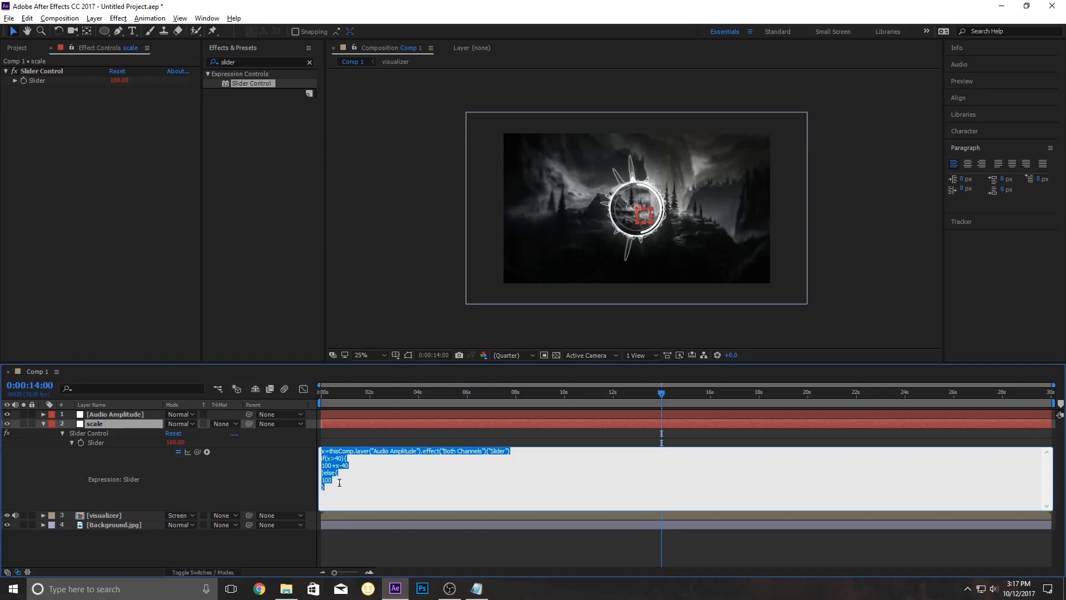
{"action": "left_click", "coordinate": [93, 503]}
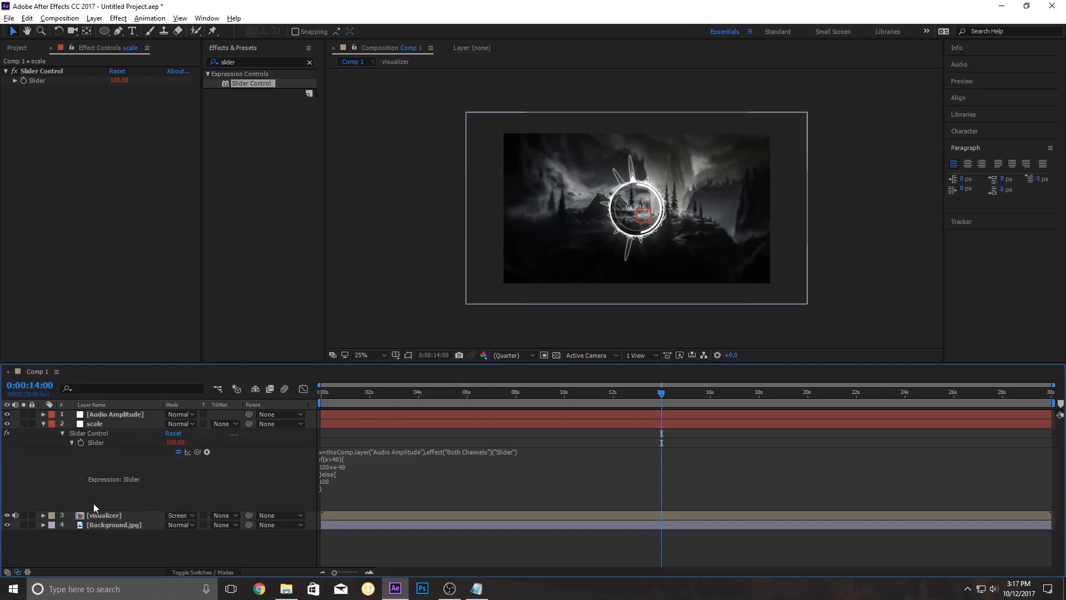
{"action": "left_click", "coordinate": [44, 424]}
{"action": "left_click", "coordinate": [128, 441]}
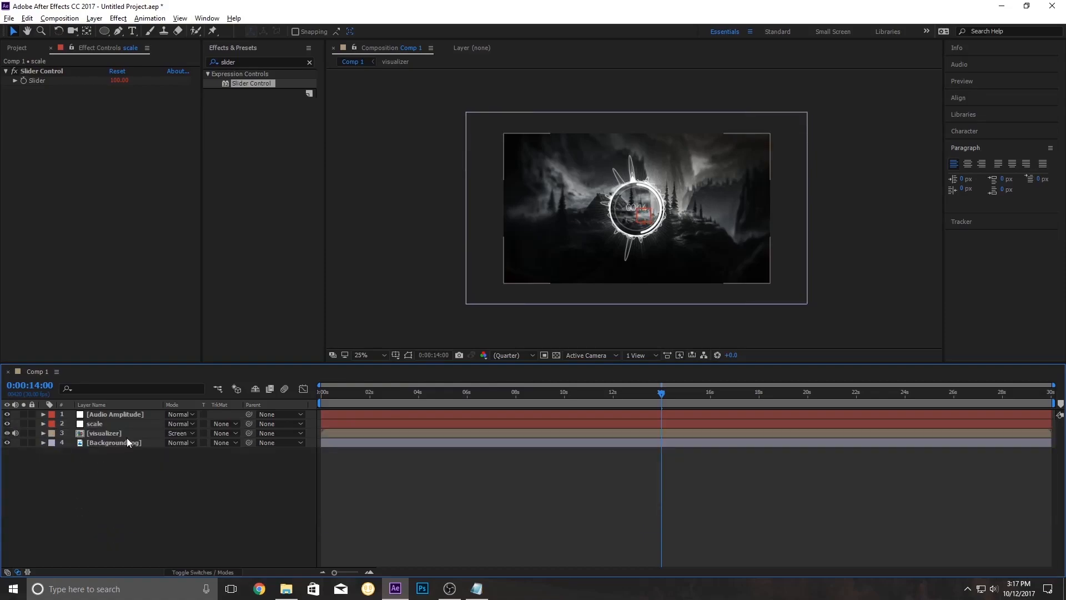
Create a black 1920 x 1080 solid named "len flare" and apply the Lens Flare effect to it.
{"action": "key", "text": "ctrl+y"}
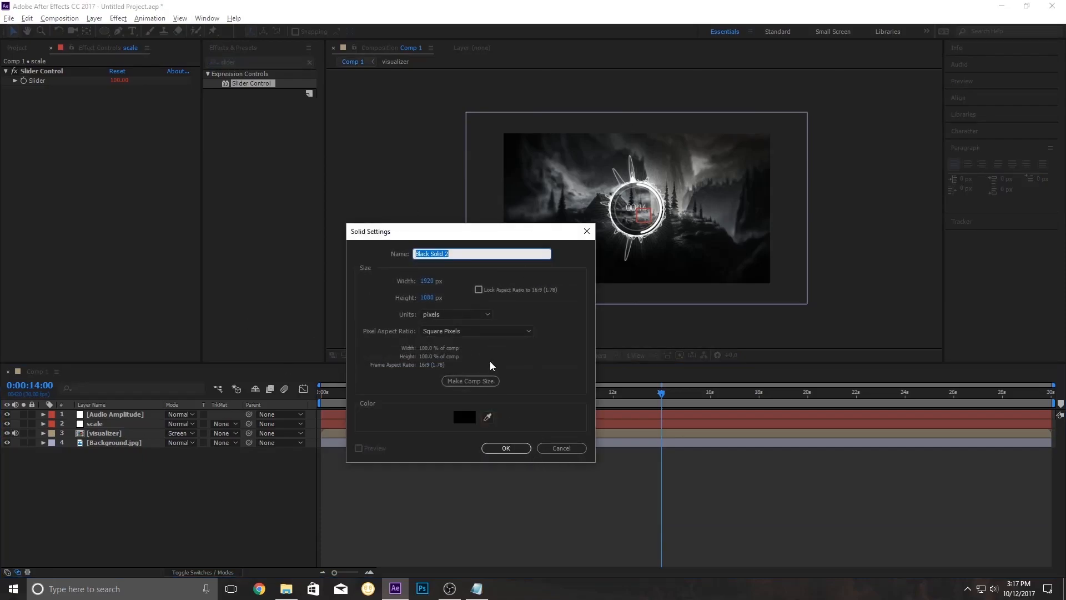
{"action": "type", "text": "len flare"}
{"action": "key", "text": "Return"}
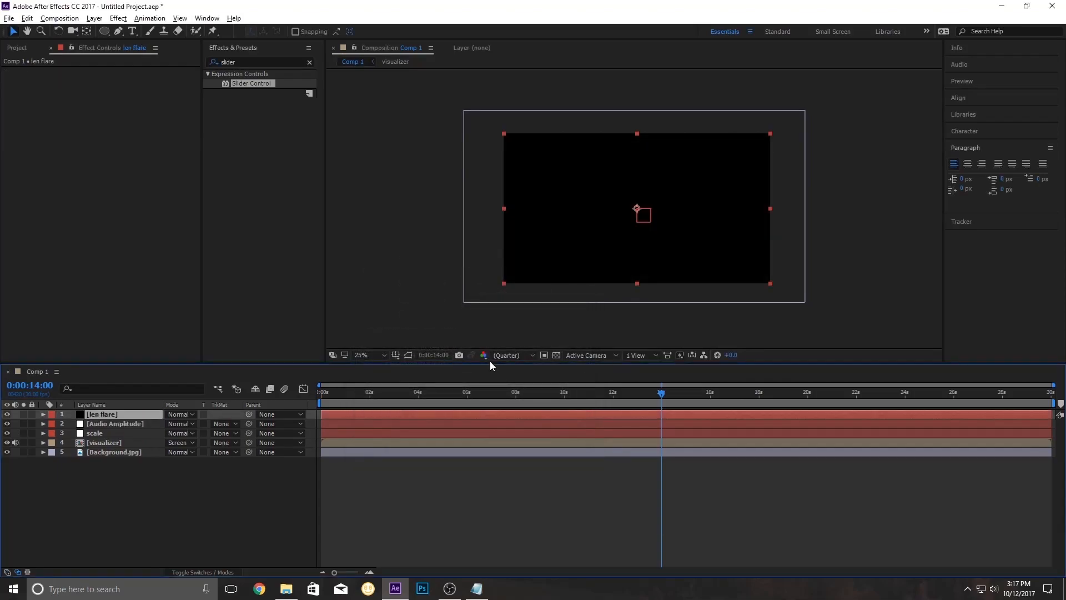
{"action": "left_click", "coordinate": [256, 61]}
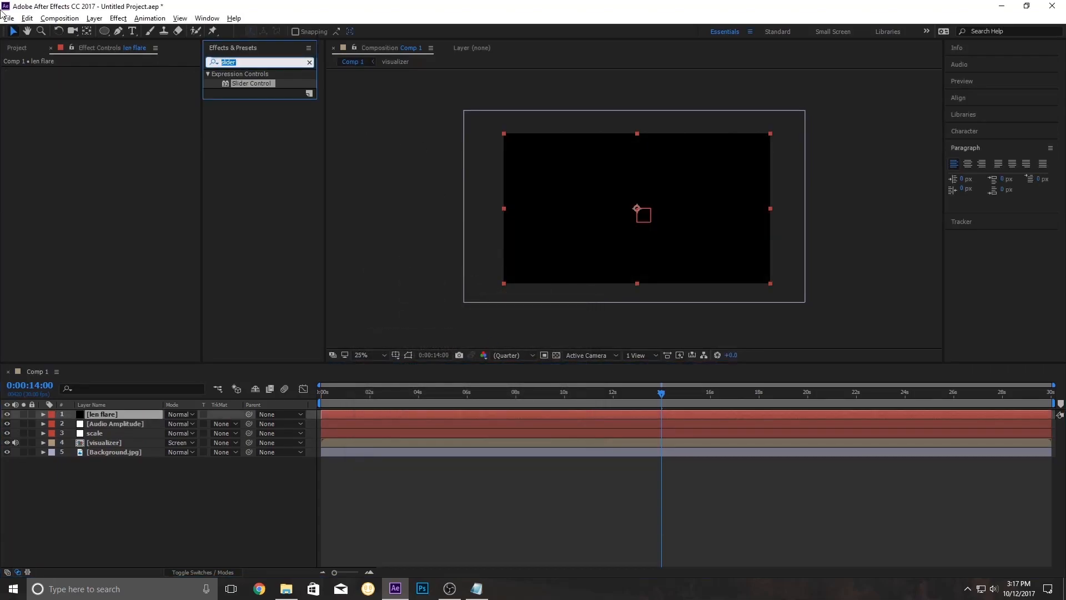
{"action": "type", "text": "lens"}
{"action": "left_click_drag", "start_coordinate": [240, 122], "coordinate": [104, 416]}
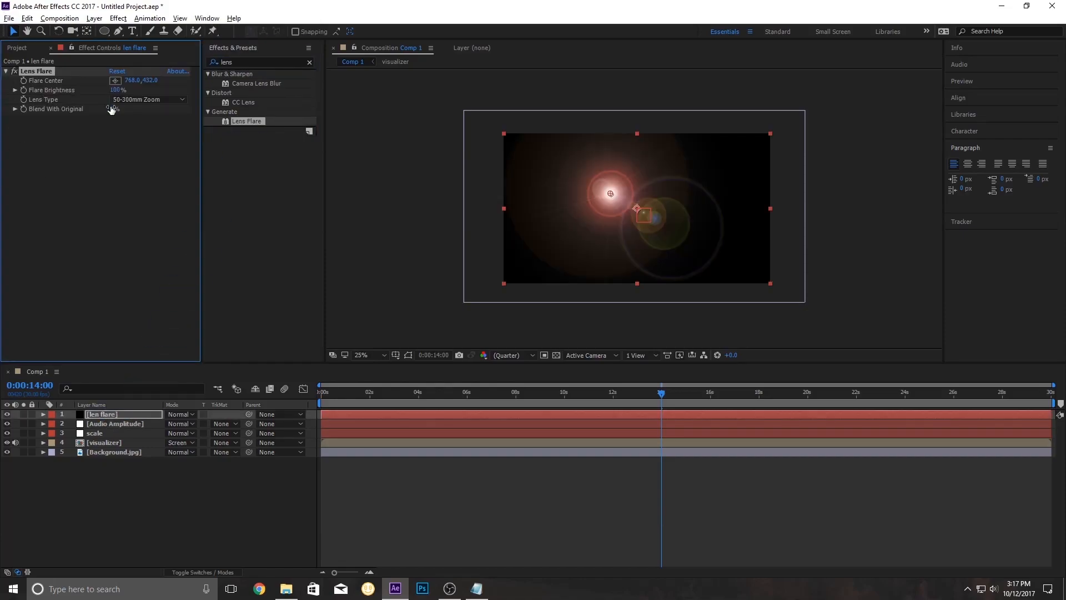
Add a Tint effect below Lens Flare on the len flare layer.
{"action": "left_click_drag", "start_coordinate": [243, 62], "coordinate": [63, 35]}
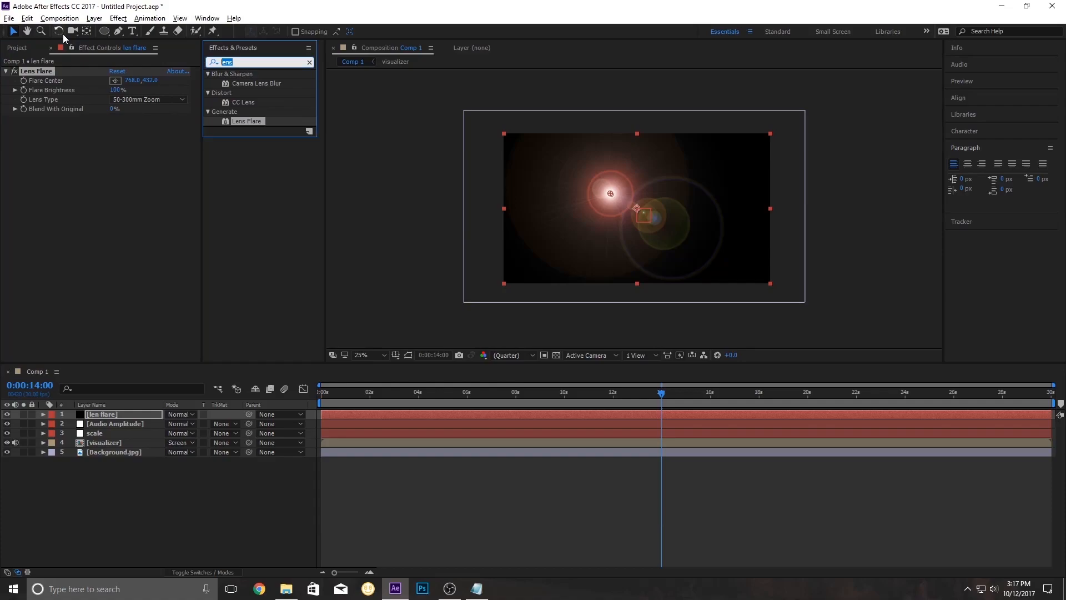
{"action": "type", "text": "f"}
{"action": "key", "text": "BackSpace"}
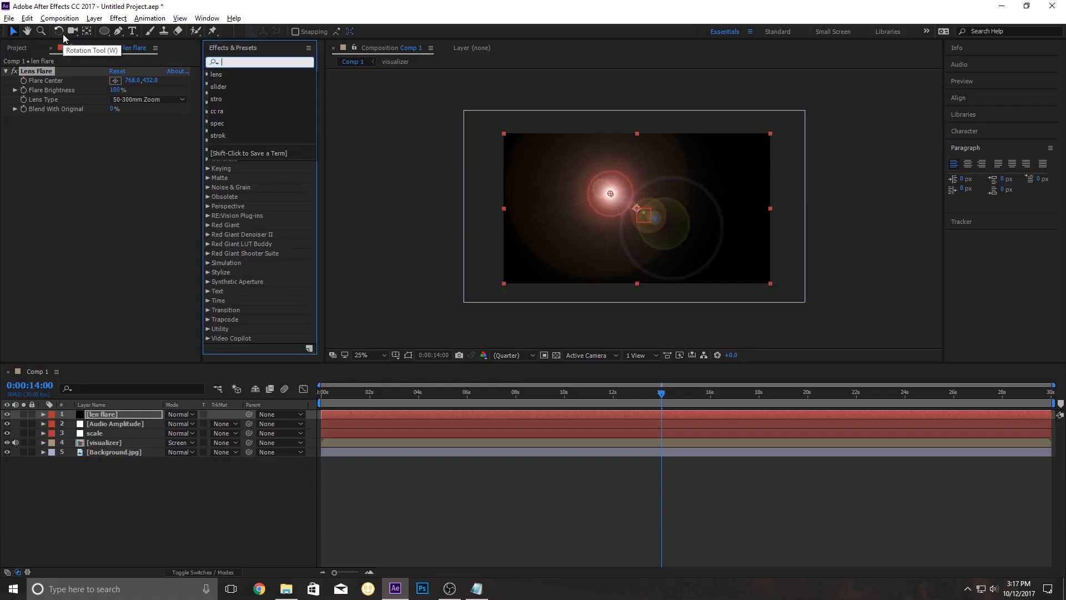
{"action": "type", "text": "tint"}
{"action": "left_click_drag", "start_coordinate": [245, 113], "coordinate": [112, 148]}
Add two Fast Blur effects below Tint on the len flare layer.
{"action": "left_click_drag", "start_coordinate": [248, 65], "coordinate": [98, 58]}
{"action": "left_click_drag", "start_coordinate": [247, 61], "coordinate": [186, 59]}
{"action": "type", "text": "fast"}
{"action": "left_click", "coordinate": [239, 169]}
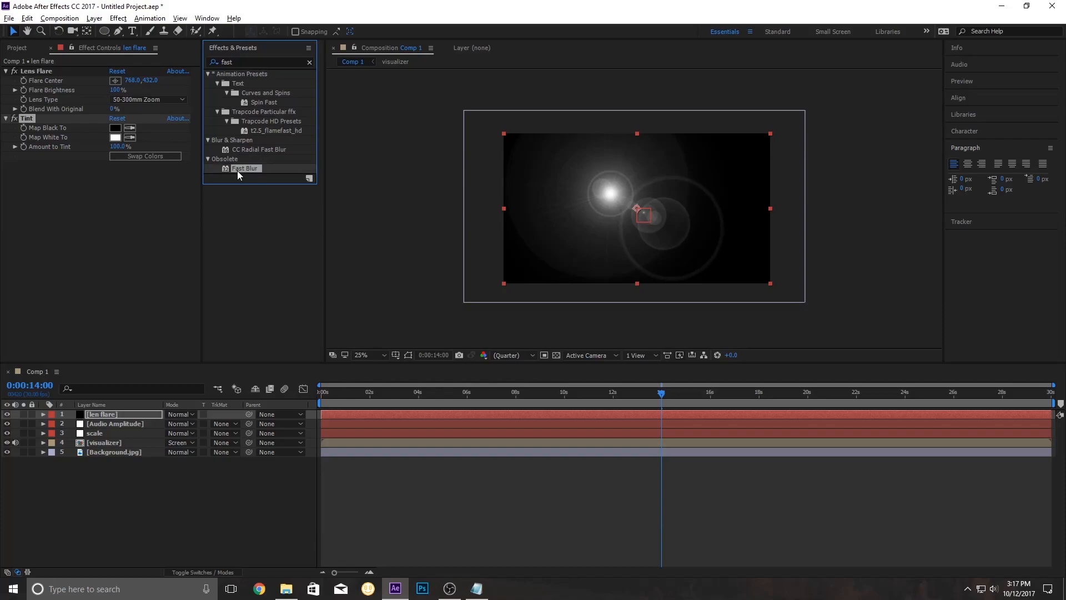
{"action": "left_click_drag", "start_coordinate": [239, 168], "coordinate": [57, 268]}
{"action": "left_click_drag", "start_coordinate": [239, 169], "coordinate": [72, 274]}
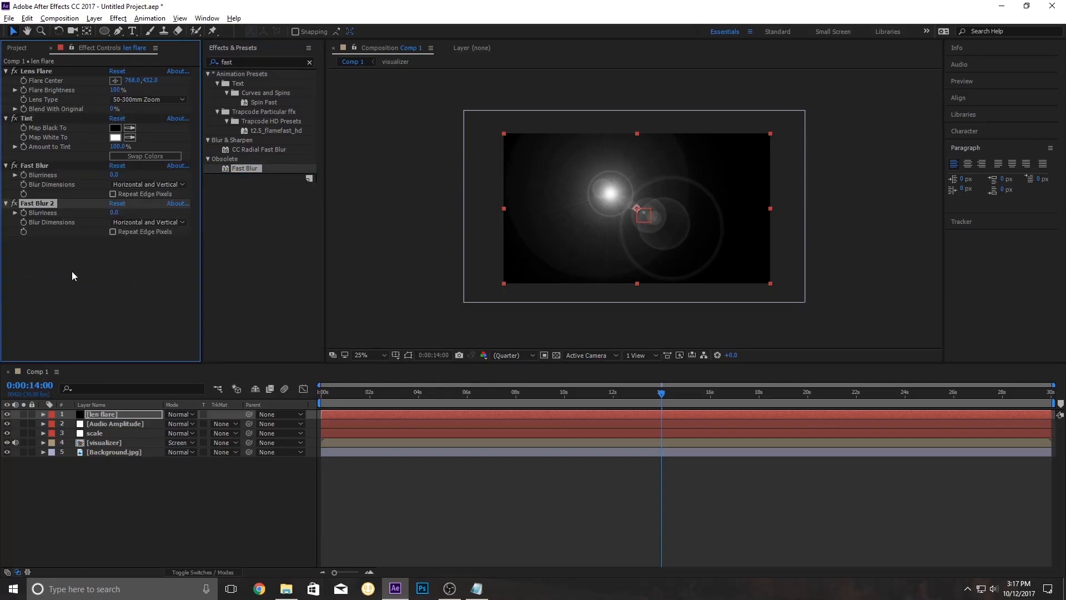
Set the first Fast Blur to Horizontal with blurriness 729 and the second's blurriness to 85, enabling Repeat Edge Pixels on both.
{"action": "left_click", "coordinate": [33, 165]}
{"action": "left_click", "coordinate": [143, 184]}
{"action": "left_click", "coordinate": [140, 209]}
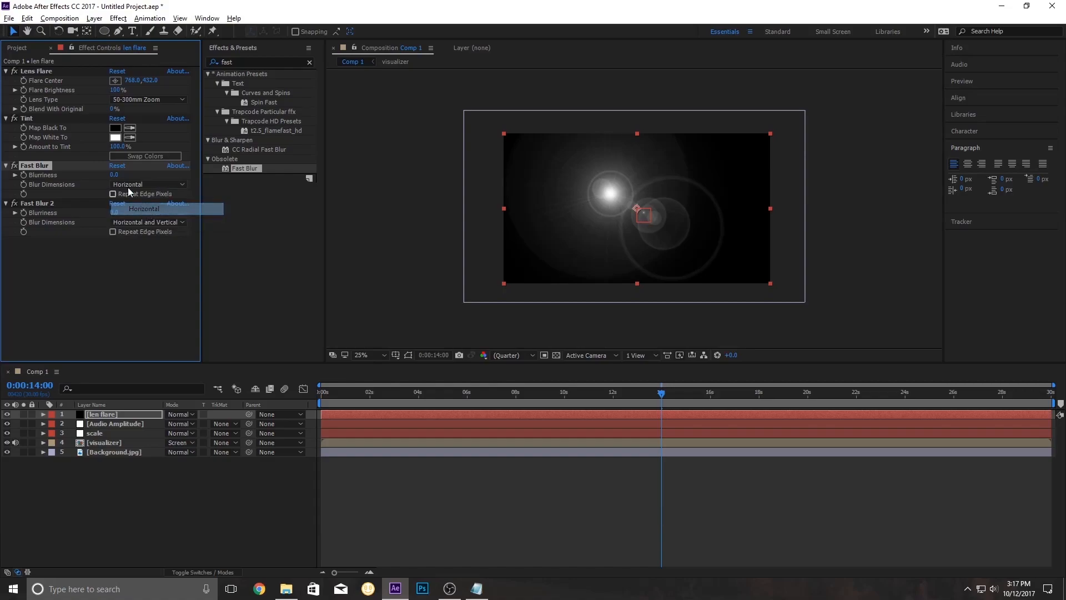
{"action": "left_click", "coordinate": [113, 193]}
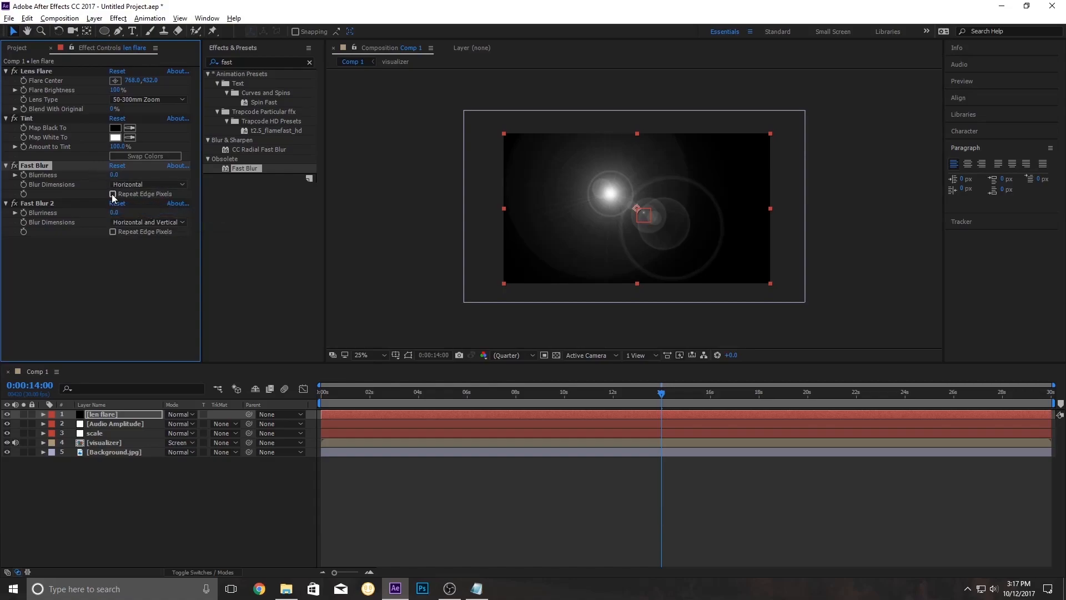
{"action": "left_click", "coordinate": [112, 231]}
{"action": "left_click_drag", "start_coordinate": [115, 174], "coordinate": [490, 167]}
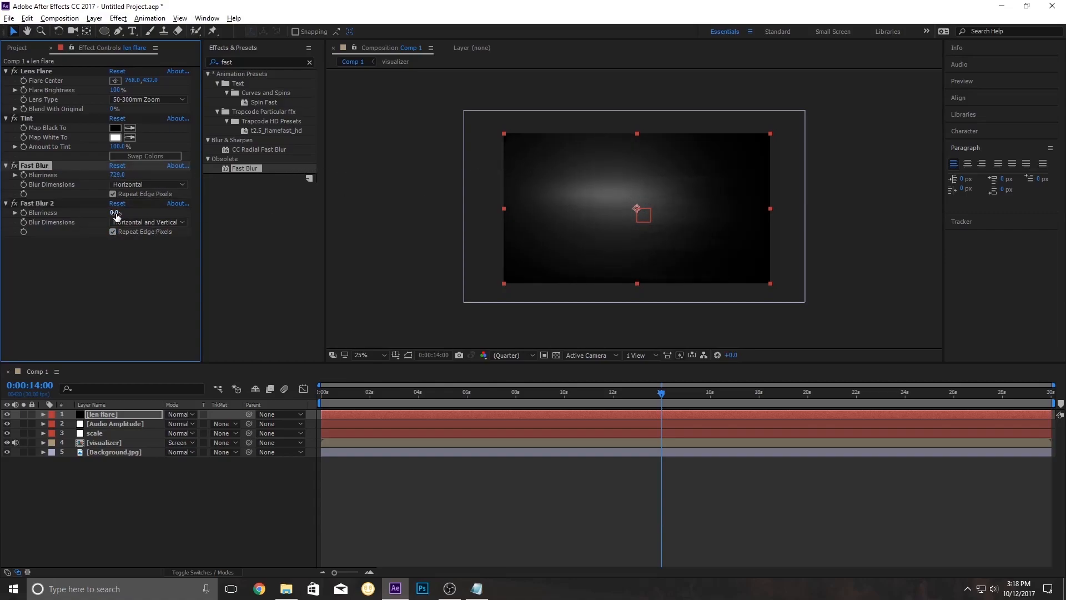
{"action": "left_click_drag", "start_coordinate": [116, 214], "coordinate": [161, 215]}
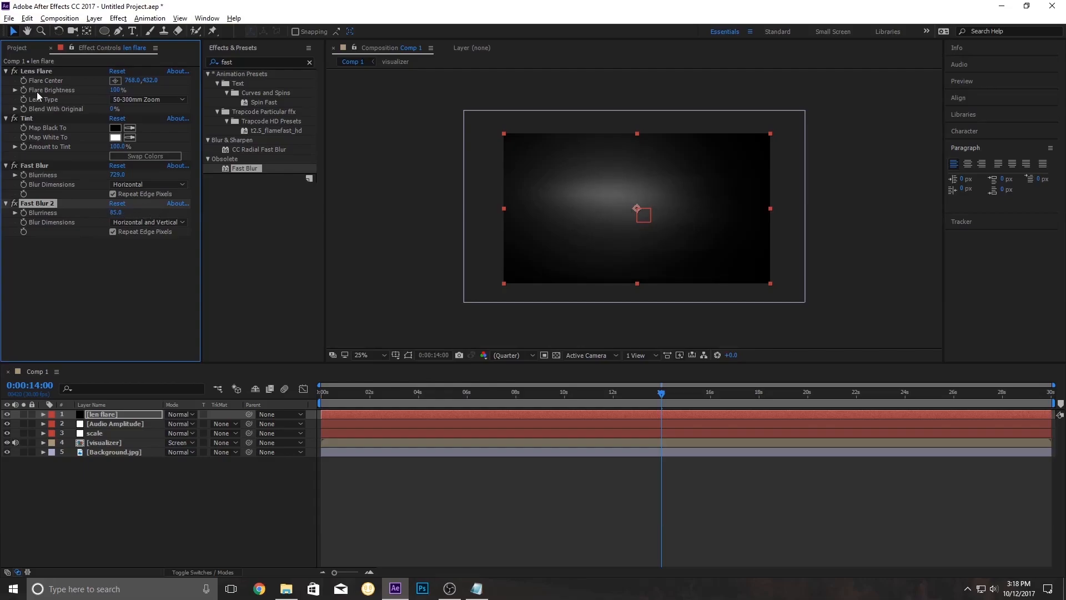
Move the flare center to the frame's bottom middle at 968, 1084 and set the len flare layer's blending mode to Add.
{"action": "left_click", "coordinate": [33, 71]}
{"action": "left_click_drag", "start_coordinate": [611, 197], "coordinate": [638, 288]}
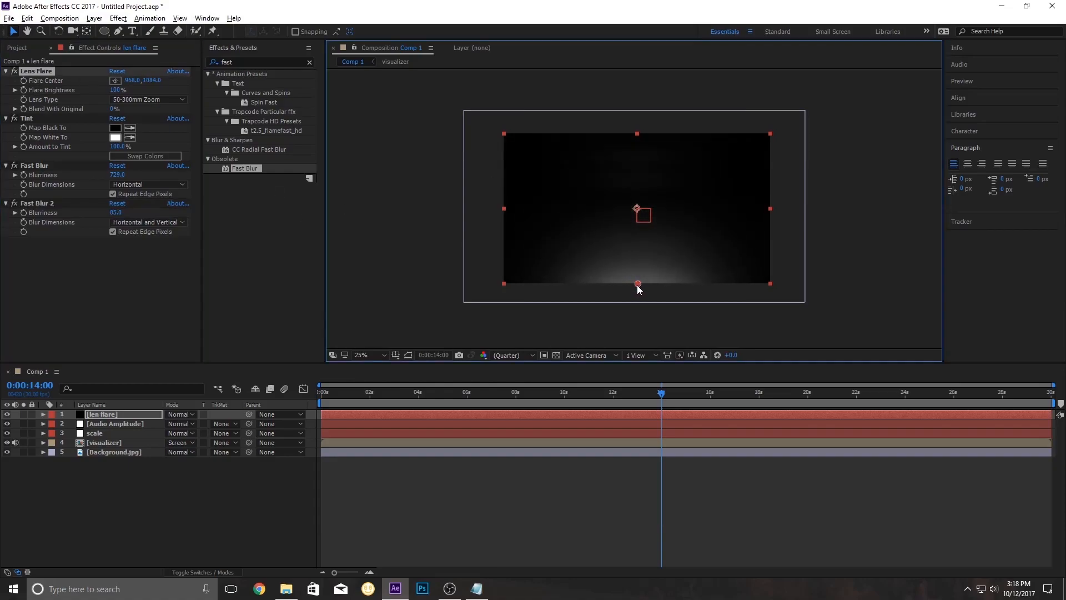
{"action": "left_click", "coordinate": [181, 414]}
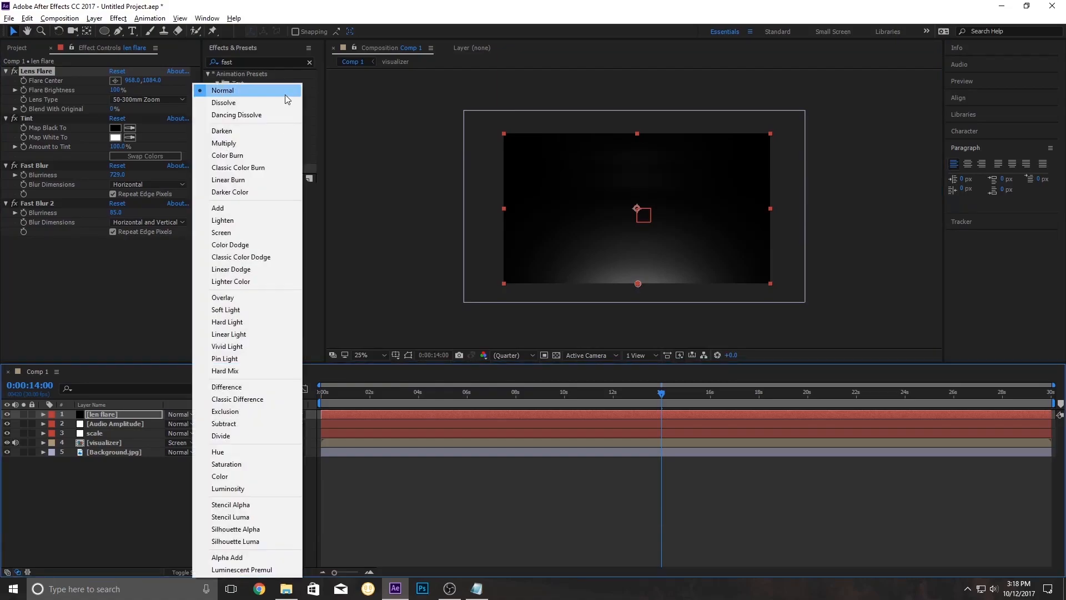
{"action": "left_click", "coordinate": [228, 208]}
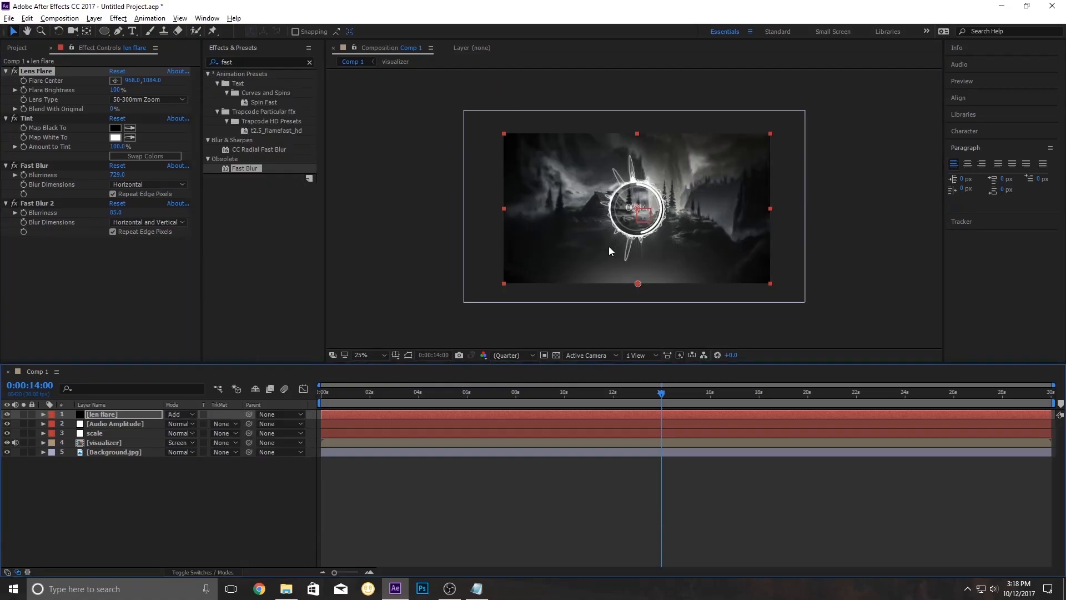
Add a Curves effect to the len flare layer and shift the Red curve's black point inward along the baseline.
{"action": "left_click", "coordinate": [244, 62]}
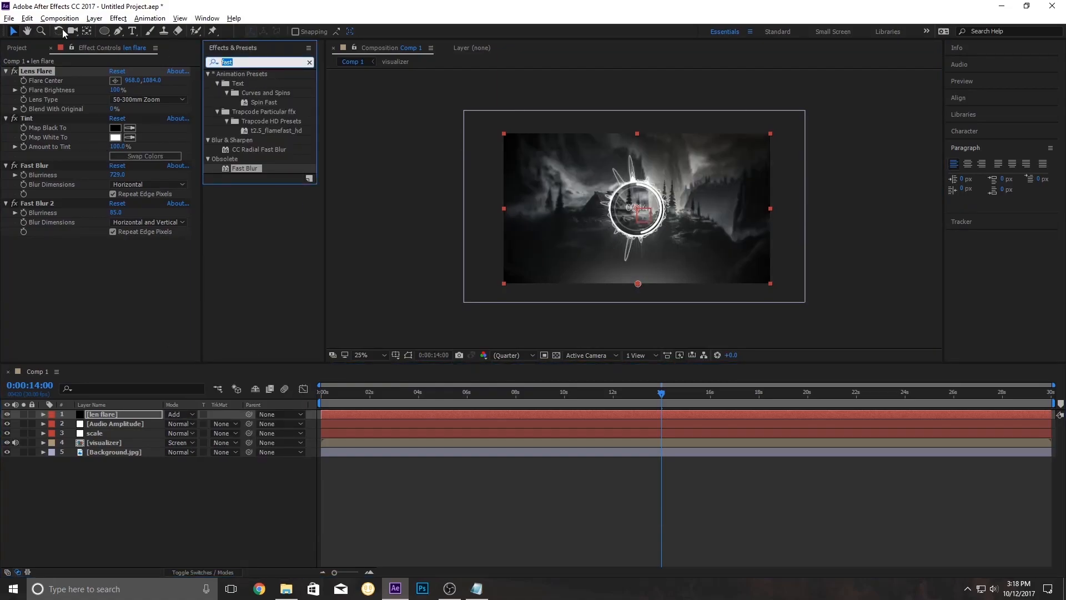
{"action": "type", "text": "curve"}
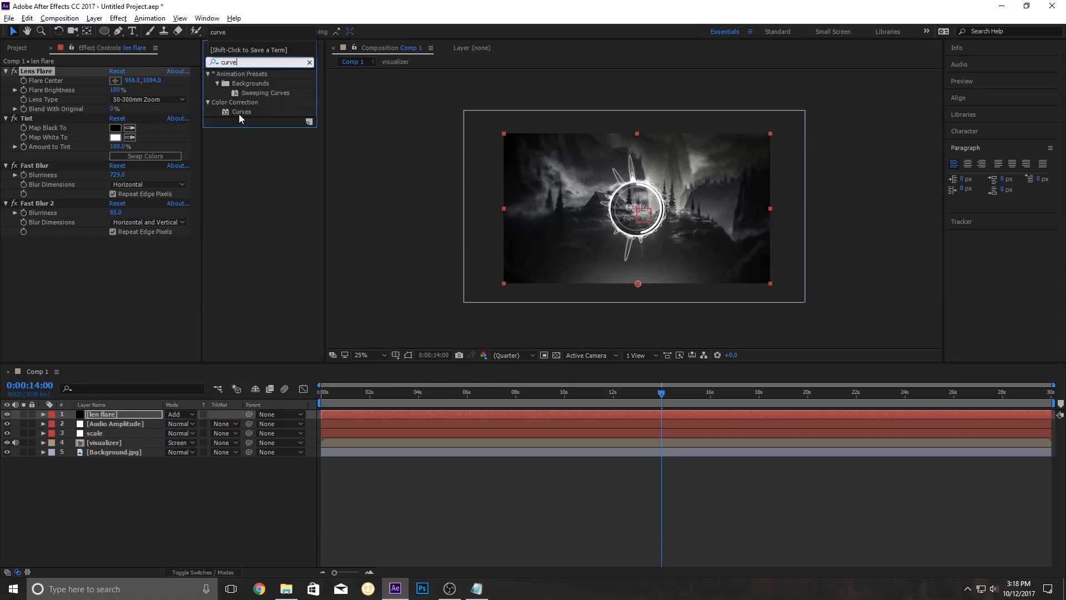
{"action": "left_click_drag", "start_coordinate": [240, 112], "coordinate": [84, 278]}
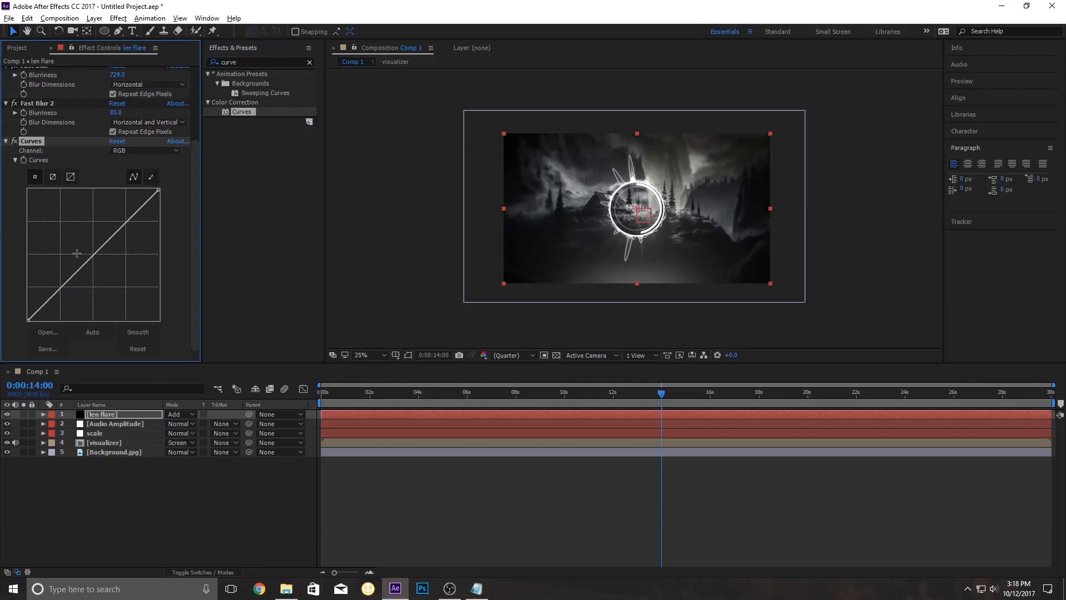
{"action": "left_click", "coordinate": [134, 151]}
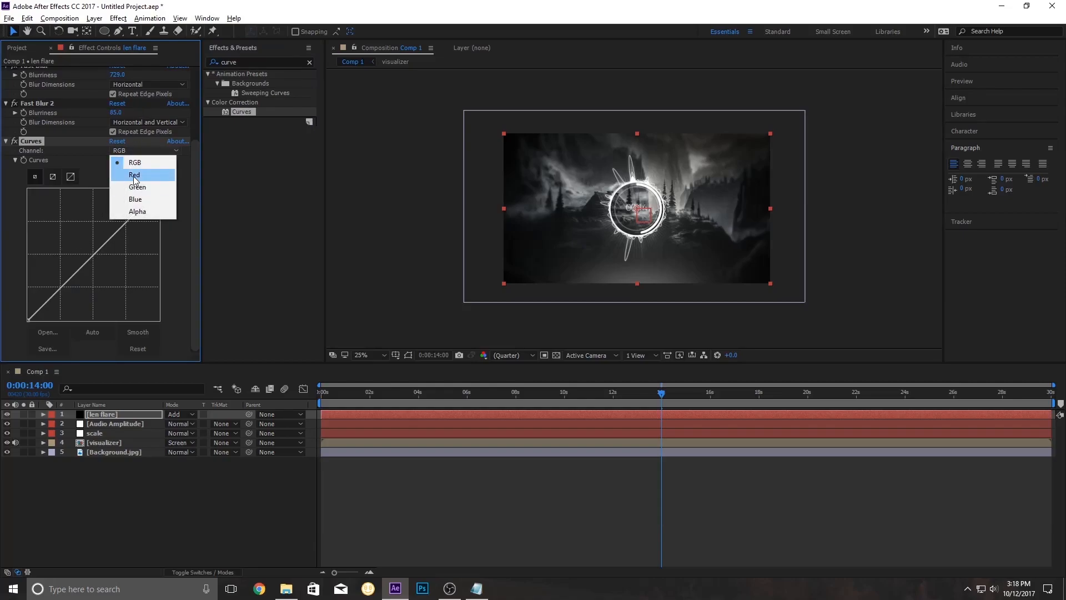
{"action": "left_click", "coordinate": [134, 175]}
{"action": "left_click_drag", "start_coordinate": [29, 318], "coordinate": [49, 321]}
Lower the Green curve's midtones slightly and raise the Red curve's highlights.
{"action": "left_click", "coordinate": [151, 150]}
{"action": "left_click", "coordinate": [125, 188]}
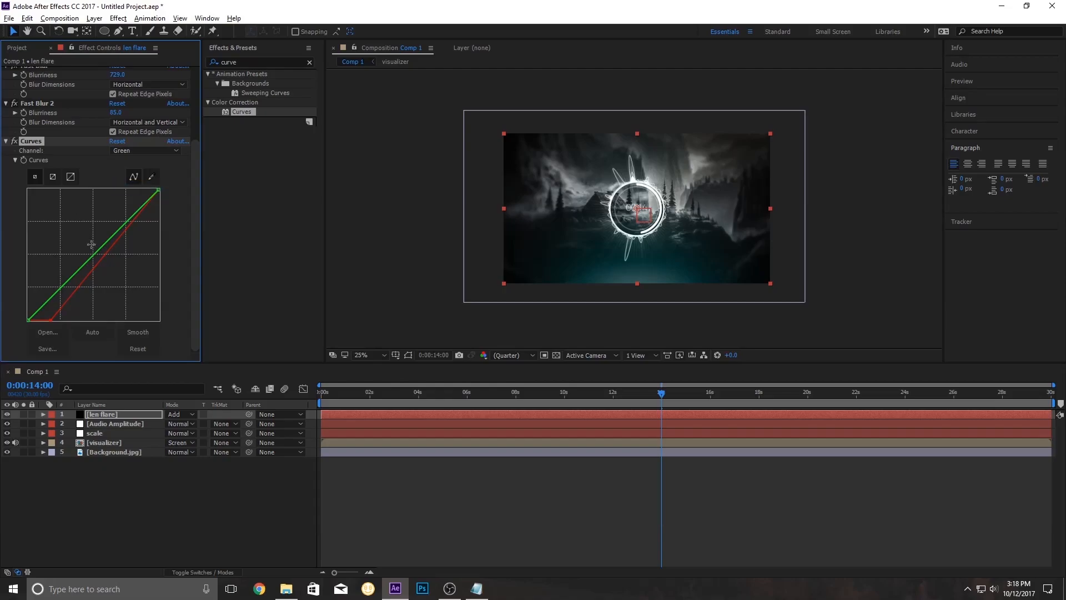
{"action": "left_click_drag", "start_coordinate": [97, 251], "coordinate": [100, 256]}
{"action": "left_click", "coordinate": [145, 149]}
{"action": "left_click", "coordinate": [144, 172]}
{"action": "left_click_drag", "start_coordinate": [126, 231], "coordinate": [118, 225]}
Reshape the Green curve with an inward-shifted black point and slightly raised highlights for a blue glow, and collapse the Curves effect.
{"action": "scroll", "coordinate": [547, 263], "scroll_direction": "up", "scroll_amount": 3}
{"action": "left_click_drag", "start_coordinate": [674, 292], "coordinate": [670, 53]}
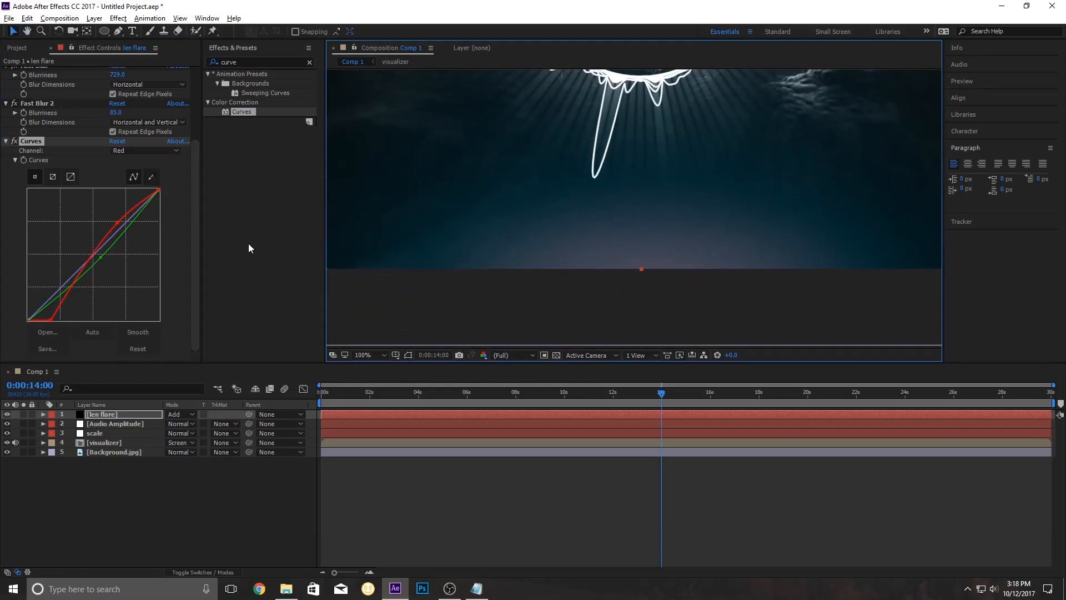
{"action": "left_click", "coordinate": [155, 150]}
{"action": "left_click", "coordinate": [152, 183]}
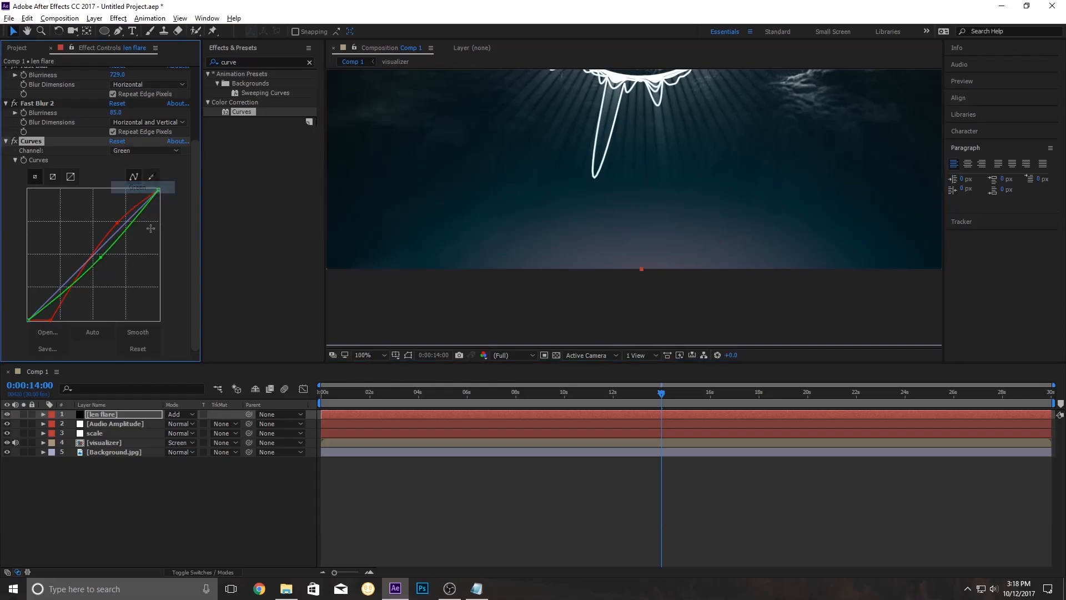
{"action": "left_click_drag", "start_coordinate": [135, 224], "coordinate": [128, 221]}
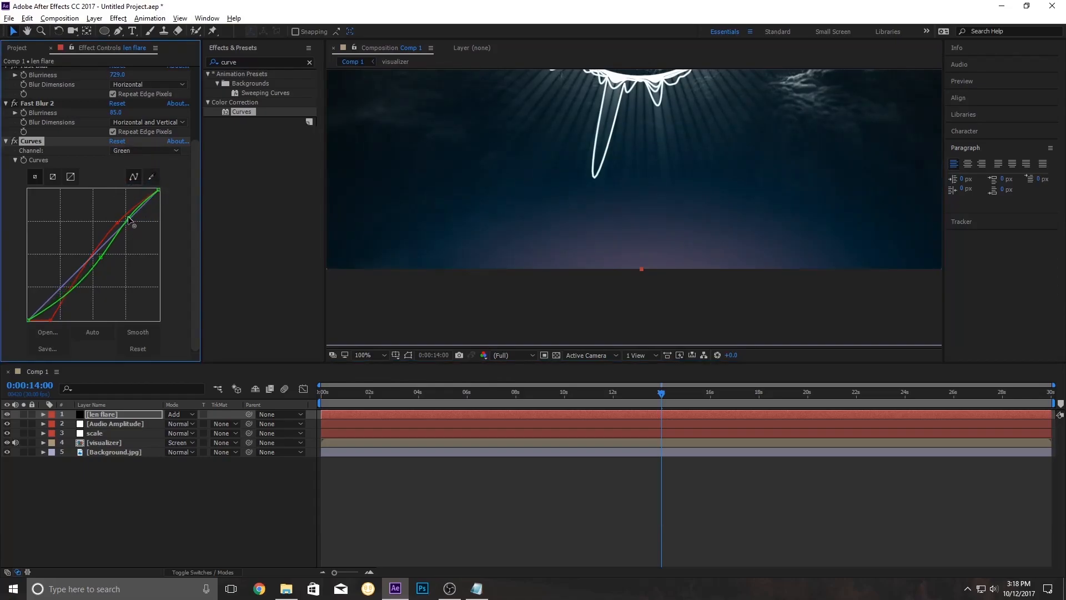
{"action": "left_click_drag", "start_coordinate": [101, 258], "coordinate": [43, 319]}
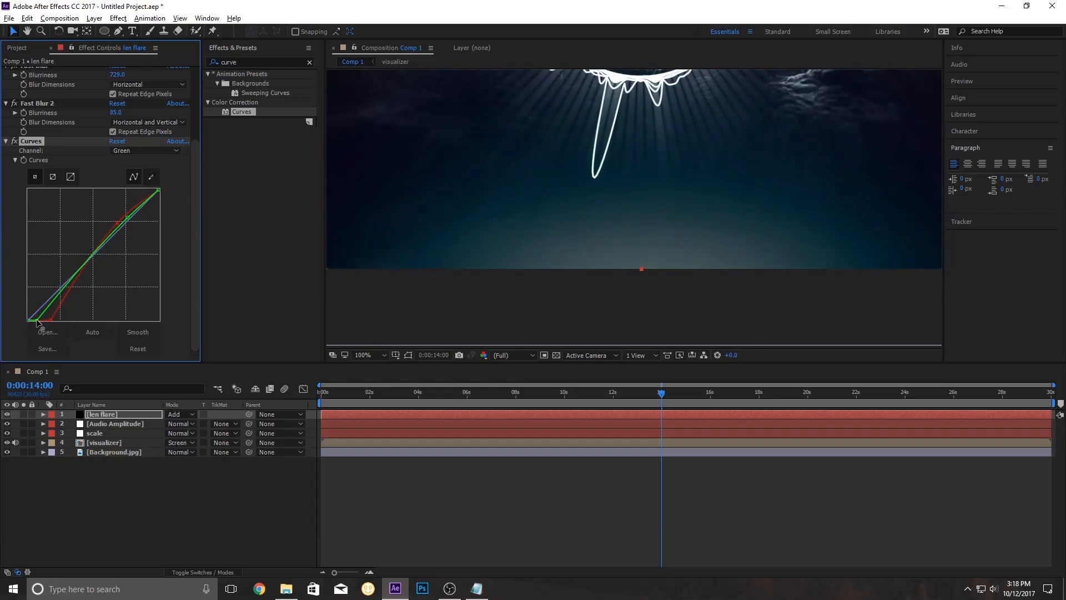
{"action": "left_click", "coordinate": [122, 218]}
{"action": "left_click_drag", "start_coordinate": [120, 218], "coordinate": [122, 221]}
{"action": "scroll", "coordinate": [668, 191], "scroll_direction": "down", "scroll_amount": 2}
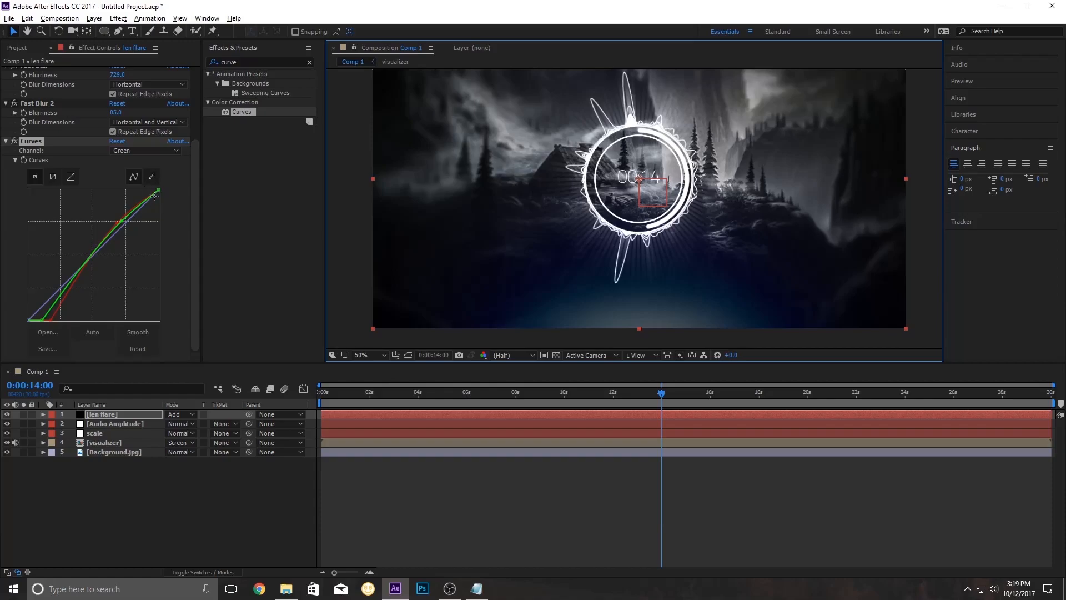
{"action": "left_click", "coordinate": [8, 143]}
{"action": "left_click", "coordinate": [7, 142]}
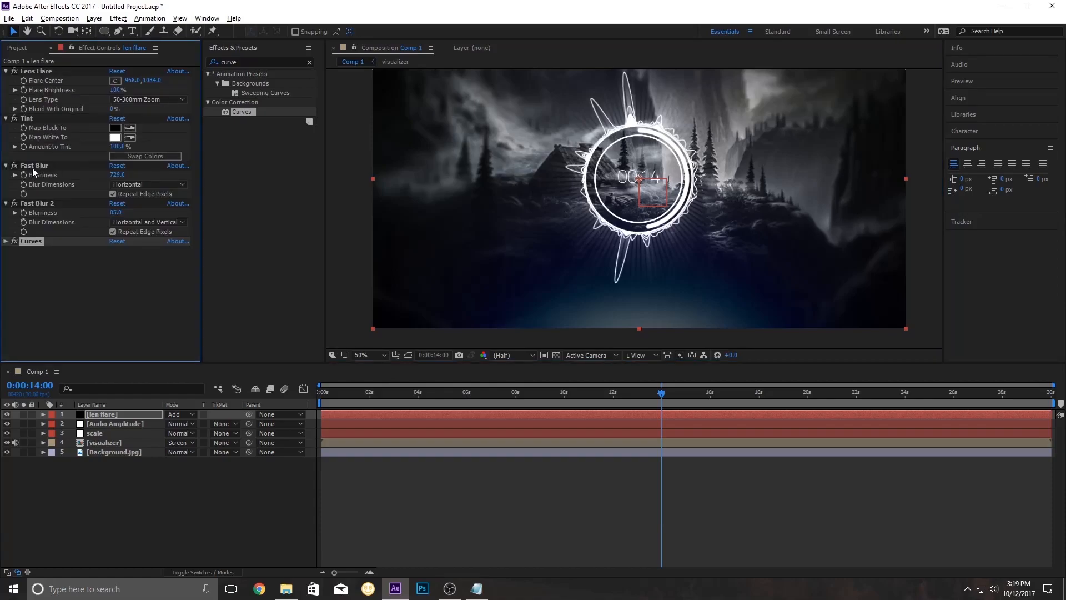
Raise the midtones of the RGB curve in the len flare layer's Curves effect to brighten the glow.
{"action": "left_click", "coordinate": [91, 292]}
{"action": "left_click", "coordinate": [6, 241]}
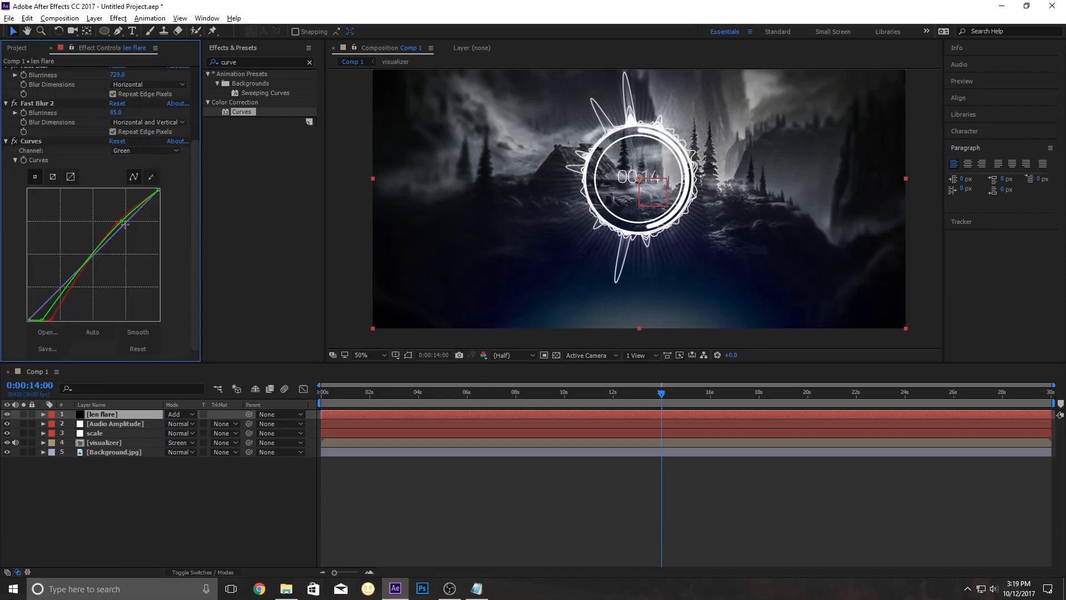
{"action": "left_click", "coordinate": [145, 151]}
{"action": "left_click", "coordinate": [135, 162]}
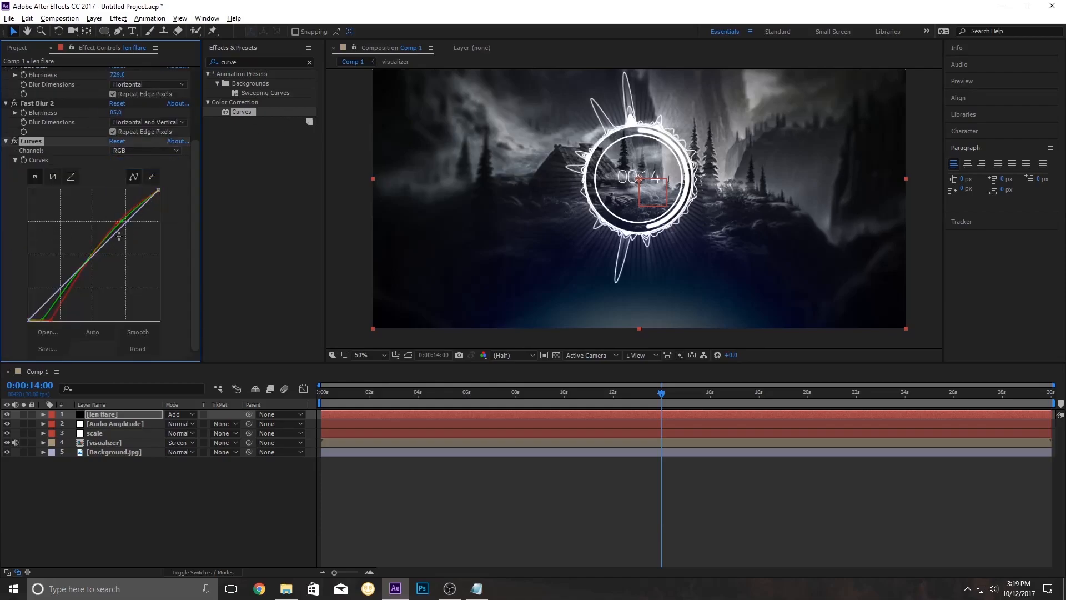
{"action": "left_click_drag", "start_coordinate": [119, 236], "coordinate": [101, 223]}
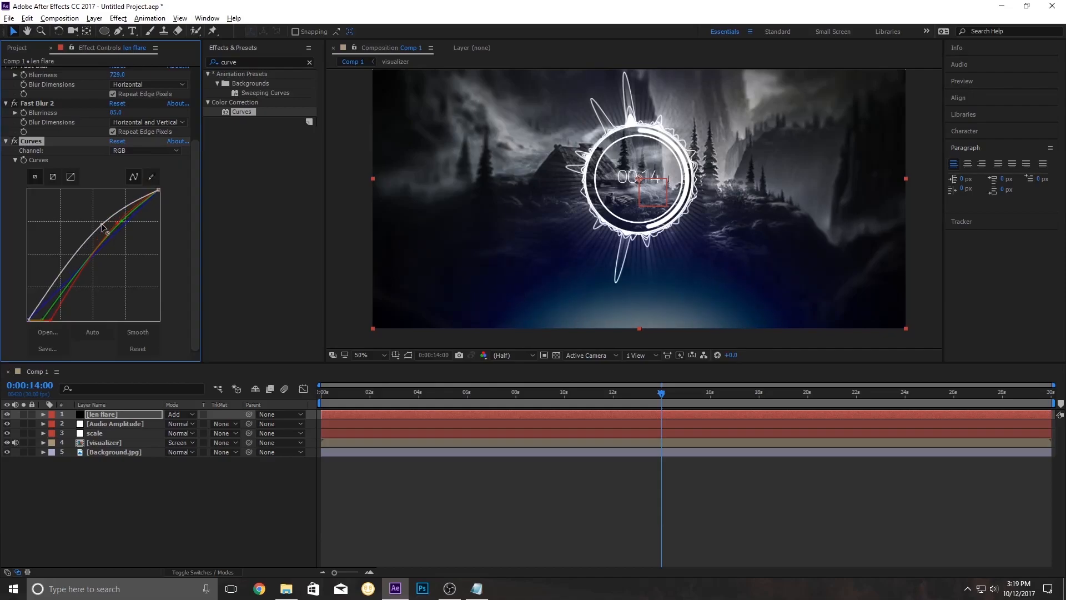
Set the horizontal Fast Blur's Blurriness to 1087 and move the flare center up to 960, 1044.
{"action": "scroll", "coordinate": [111, 111], "scroll_direction": "up", "scroll_amount": 2}
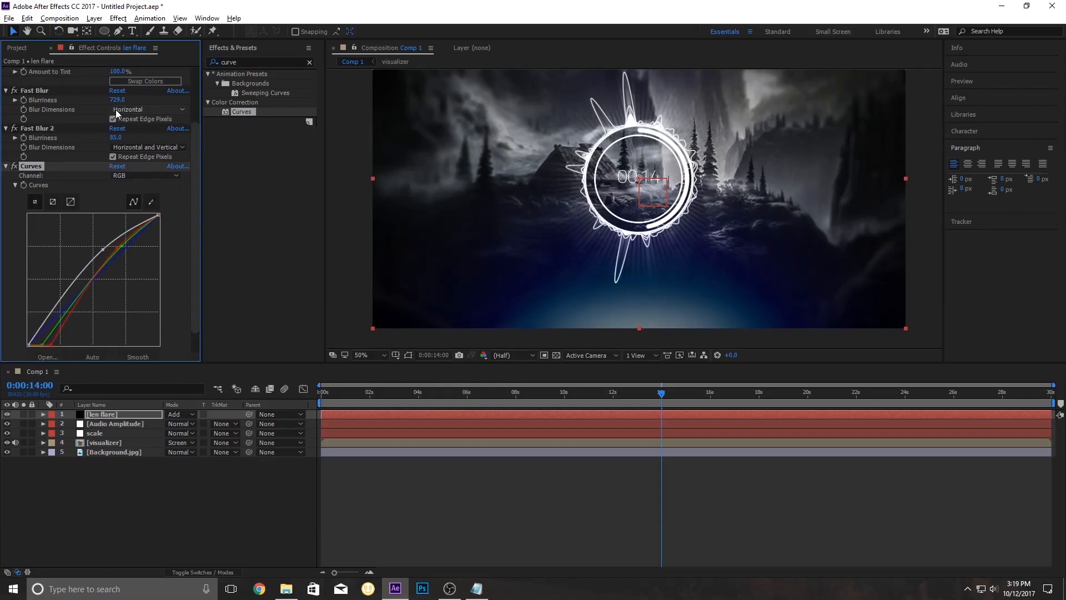
{"action": "left_click", "coordinate": [49, 91]}
{"action": "left_click_drag", "start_coordinate": [115, 101], "coordinate": [307, 98]}
{"action": "scroll", "coordinate": [60, 88], "scroll_direction": "up", "scroll_amount": 3}
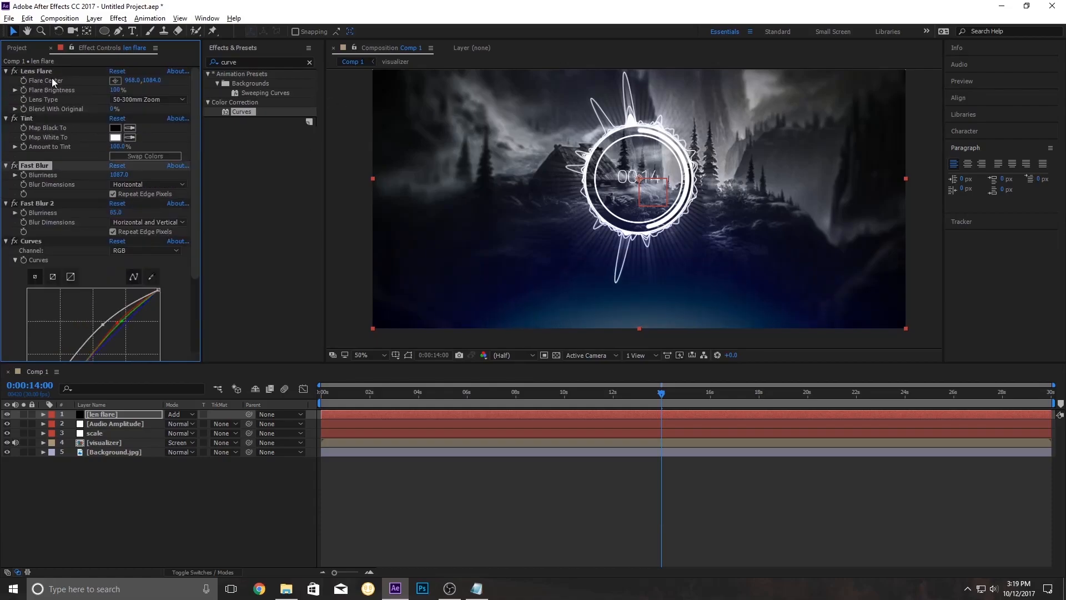
{"action": "left_click", "coordinate": [38, 71]}
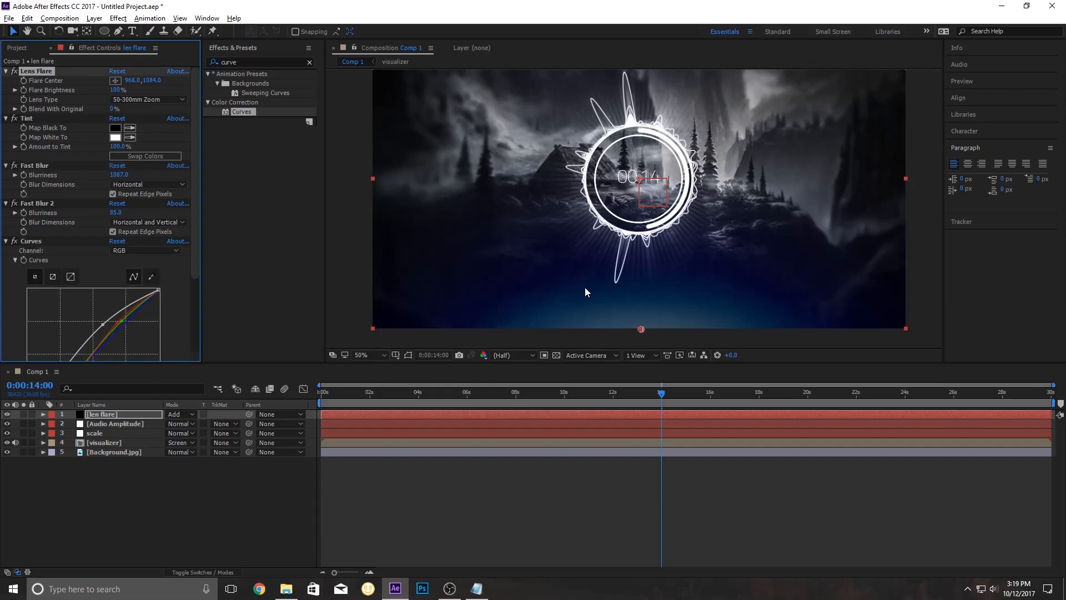
{"action": "left_click_drag", "start_coordinate": [640, 328], "coordinate": [640, 324]}
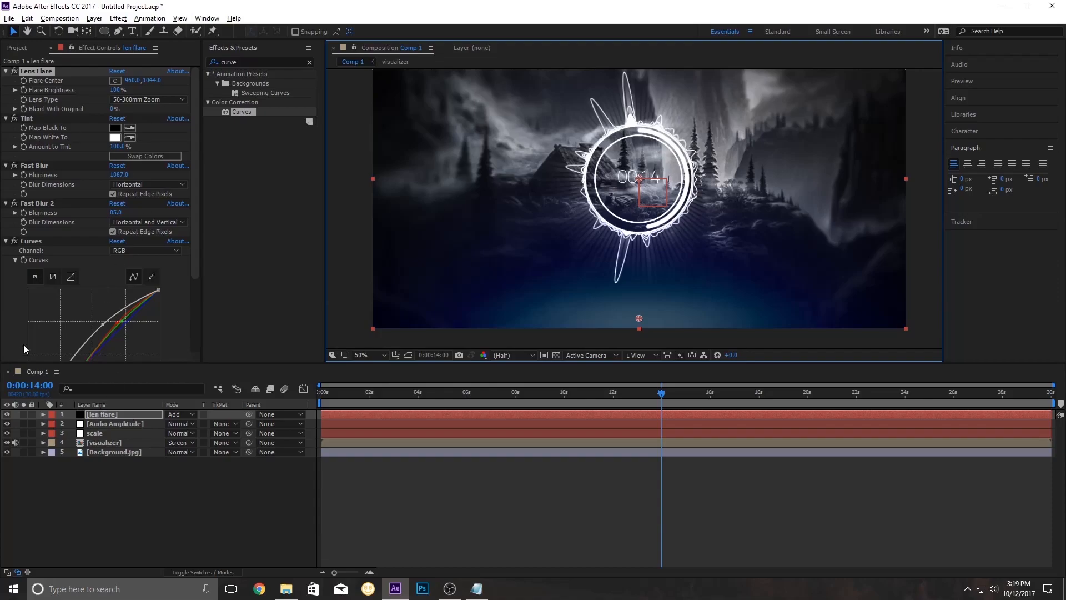
Add an expression to Flare Brightness by pasting the conditional code driven by the Audio Amplitude layer's Both Channels slider.
{"action": "left_click", "coordinate": [24, 90], "text": "alt"}
{"action": "key", "text": "ctrl+v"}
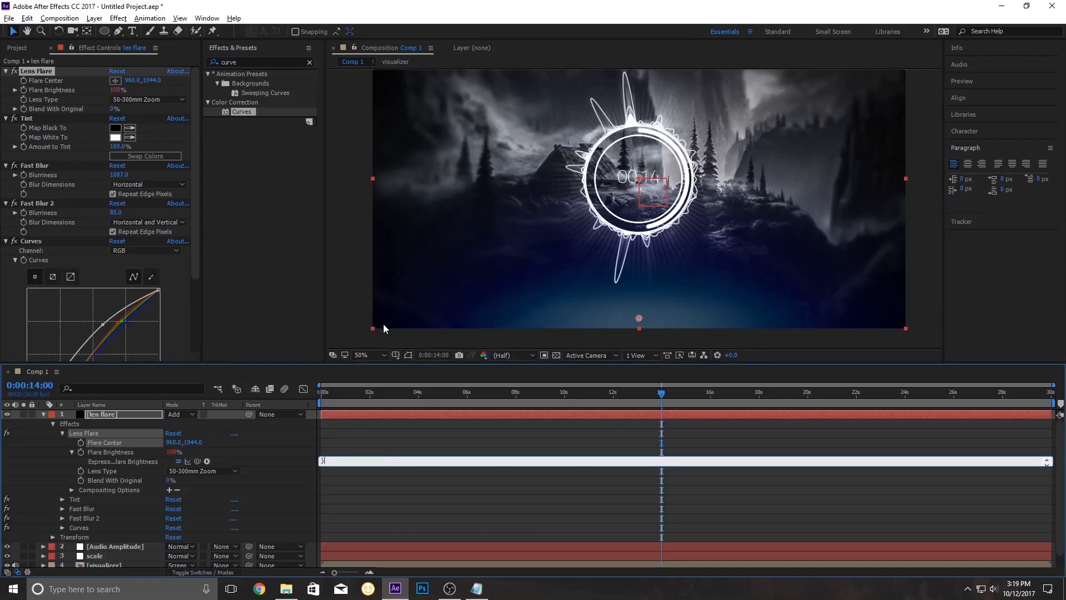
{"action": "left_click", "coordinate": [365, 449]}
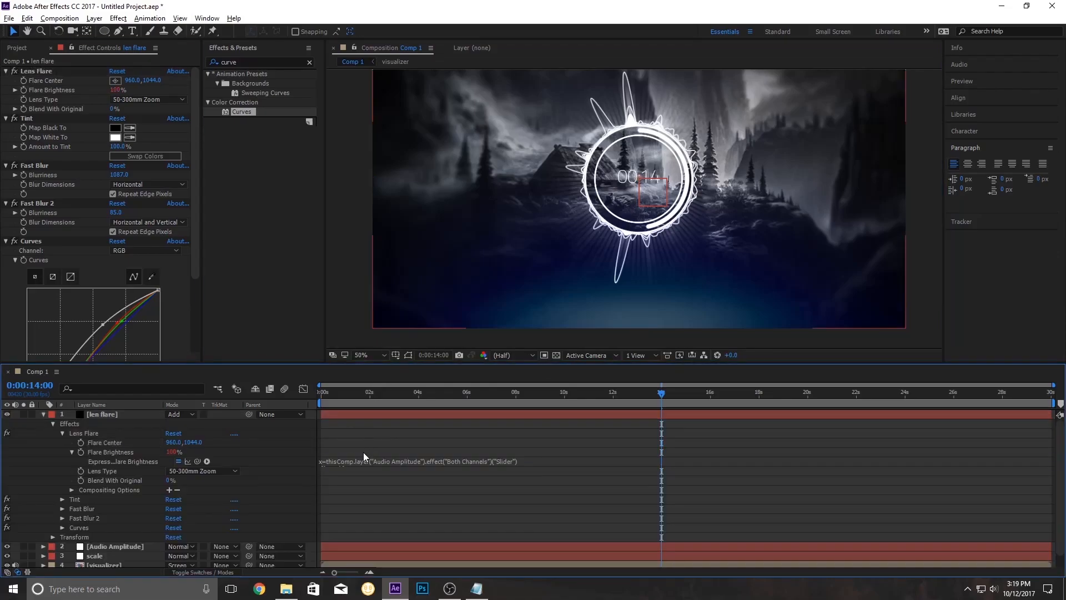
Edit the Flare Brightness expression to return x*2 when x>40 and 0 otherwise, and collapse the layer.
{"action": "left_click", "coordinate": [358, 460]}
{"action": "left_click", "coordinate": [345, 474]}
{"action": "double_click", "coordinate": [320, 489]}
{"action": "type", "text": "0"}
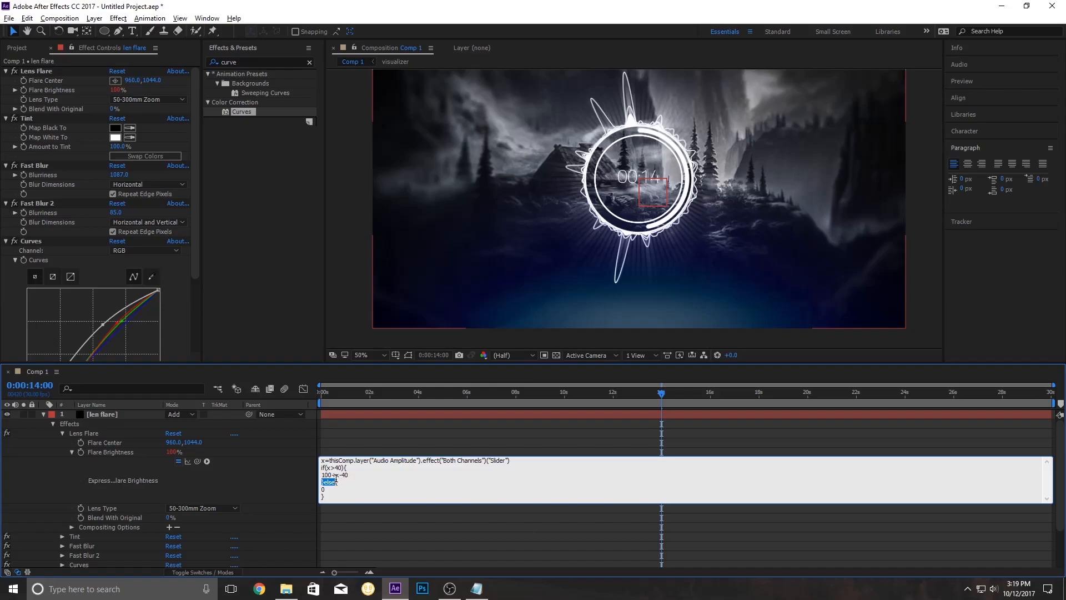
{"action": "left_click_drag", "start_coordinate": [350, 474], "coordinate": [318, 474]}
{"action": "type", "text": "x*2"}
{"action": "left_click", "coordinate": [133, 439]}
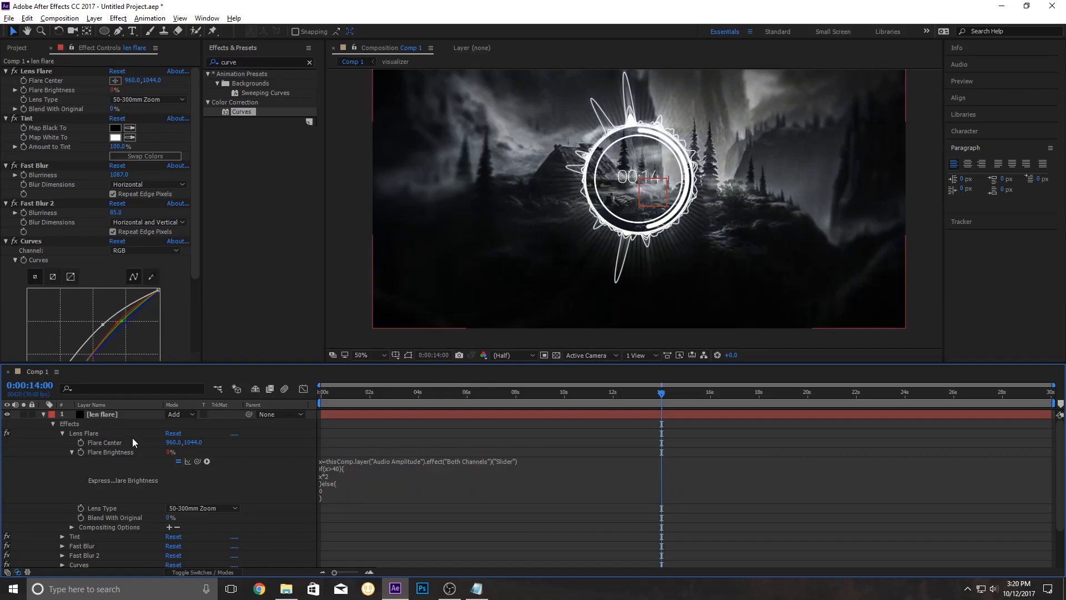
{"action": "left_click", "coordinate": [44, 414]}
Go to 0:00:13:26 to view the glow on a beat and set Fast Blur 2's Blurriness to 152.
{"action": "left_click", "coordinate": [104, 412]}
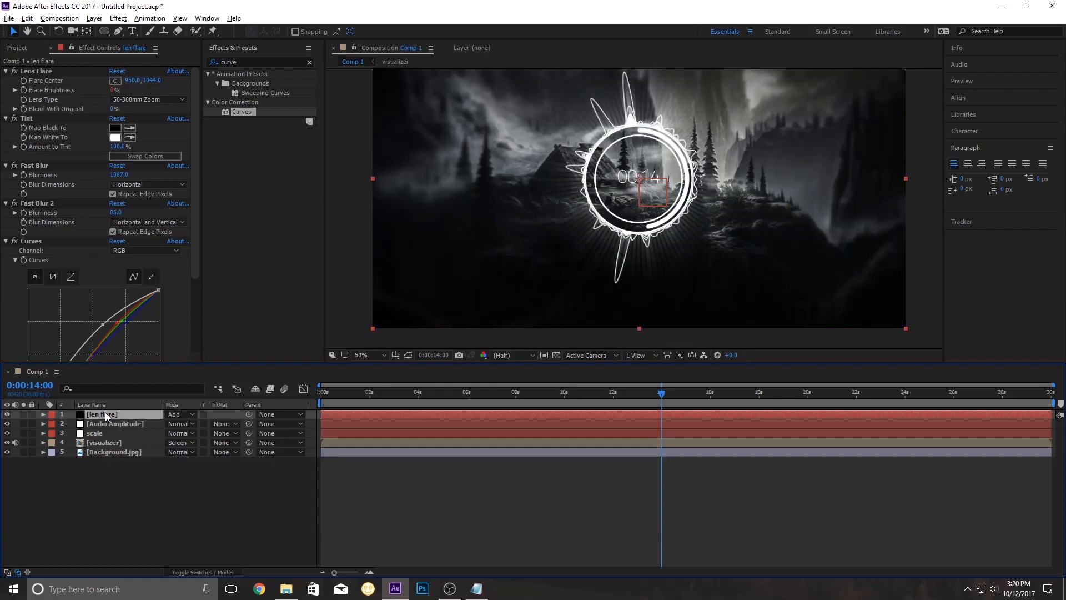
{"action": "key", "text": "e"}
{"action": "key", "text": "e"}
{"action": "mouse_move", "coordinate": [662, 392]}
{"action": "left_mouse_down"}
{"action": "mouse_move", "coordinate": [647, 392]}
{"action": "mouse_move", "coordinate": [659, 396]}
{"action": "left_mouse_up"}
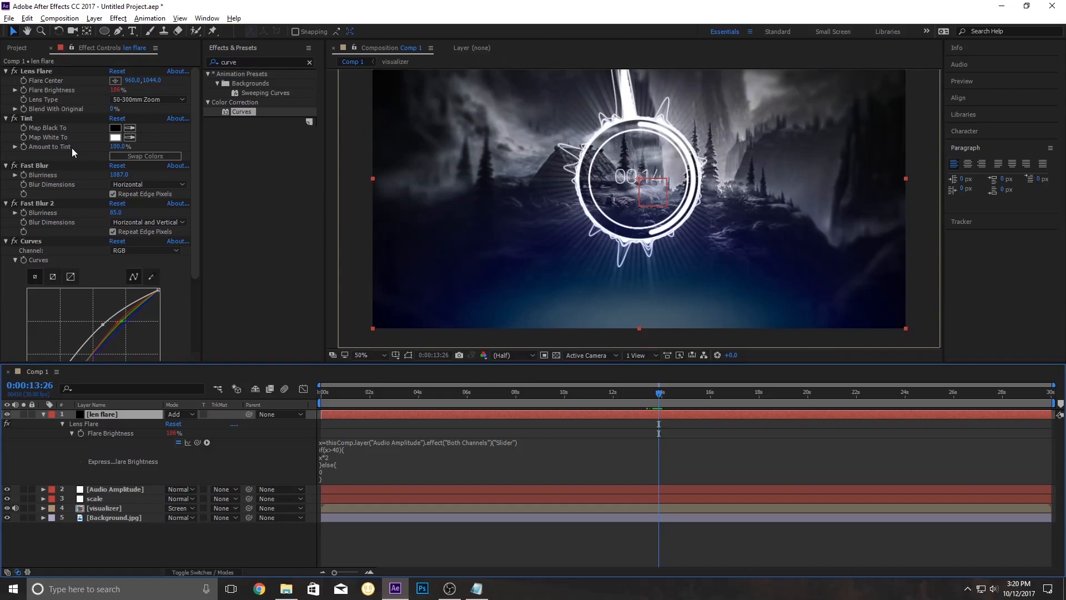
{"action": "left_click_drag", "start_coordinate": [113, 212], "coordinate": [151, 216]}
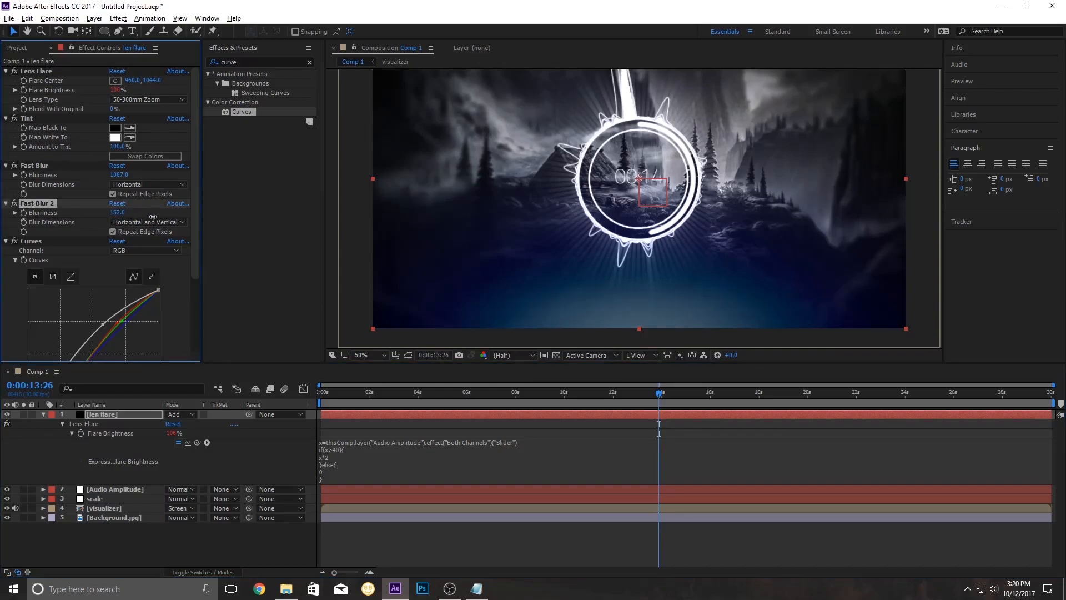
{"action": "left_click", "coordinate": [44, 414]}
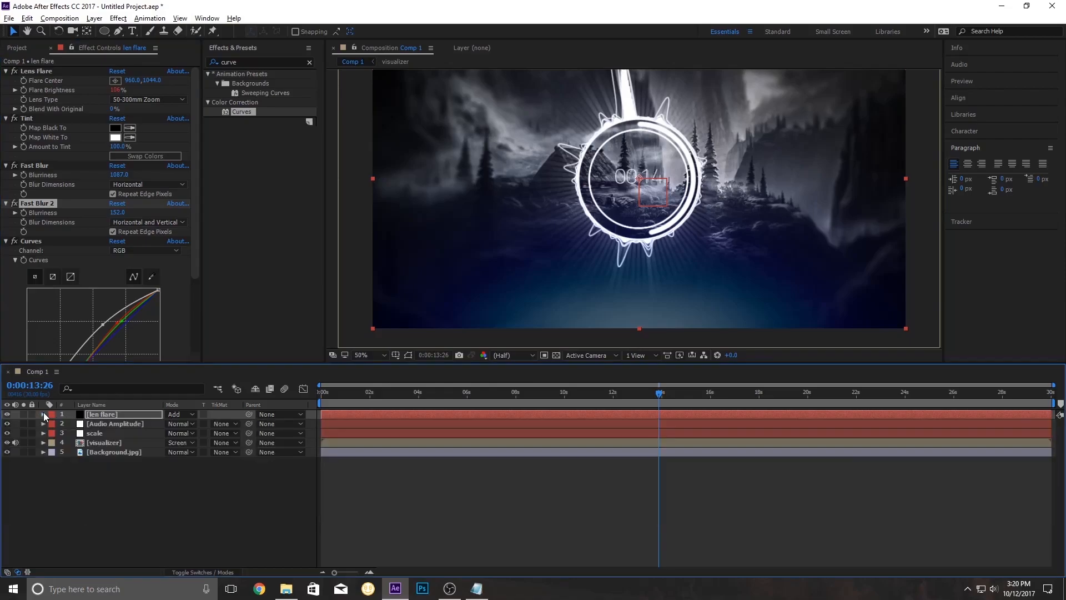
Duplicate the len flare layer and move the copy's flare center to the frame's top middle at 952, 4.
{"action": "left_click", "coordinate": [105, 413]}
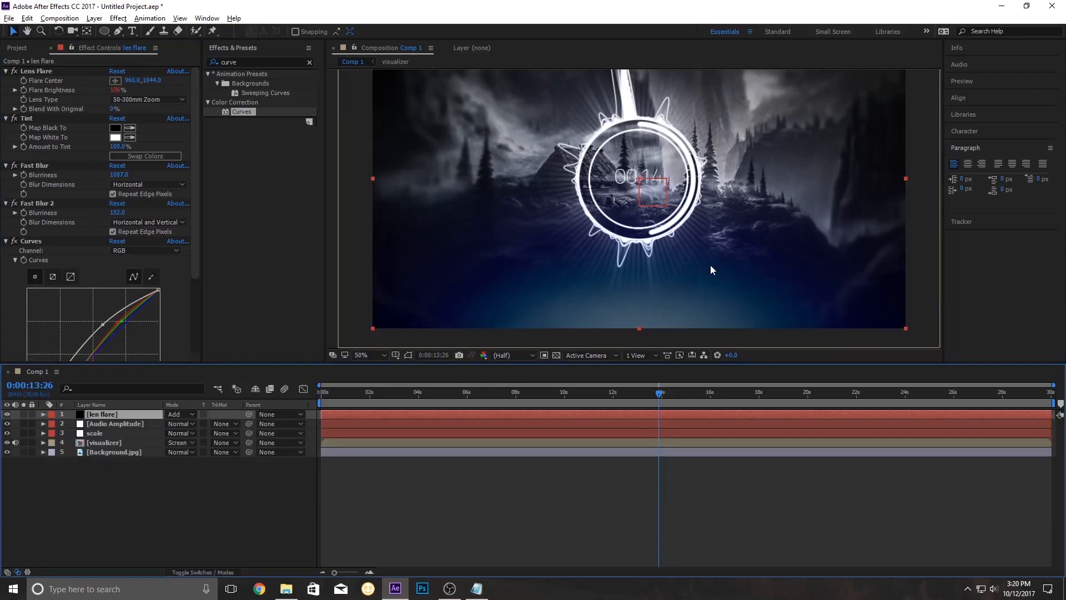
{"action": "scroll", "coordinate": [670, 229], "scroll_direction": "down", "scroll_amount": 2}
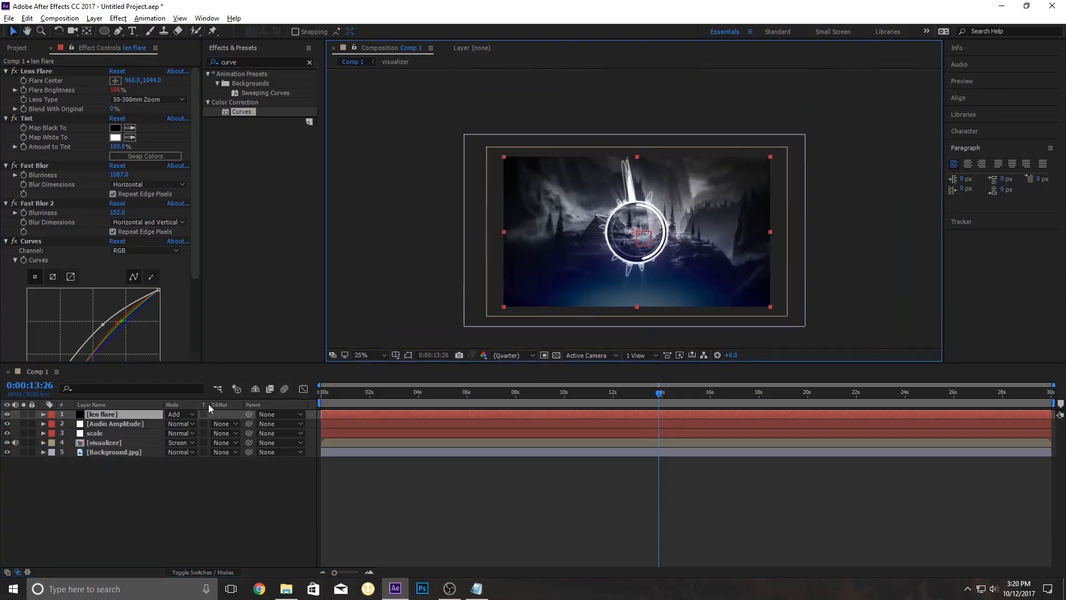
{"action": "left_click", "coordinate": [115, 412]}
{"action": "key", "text": "ctrl+d"}
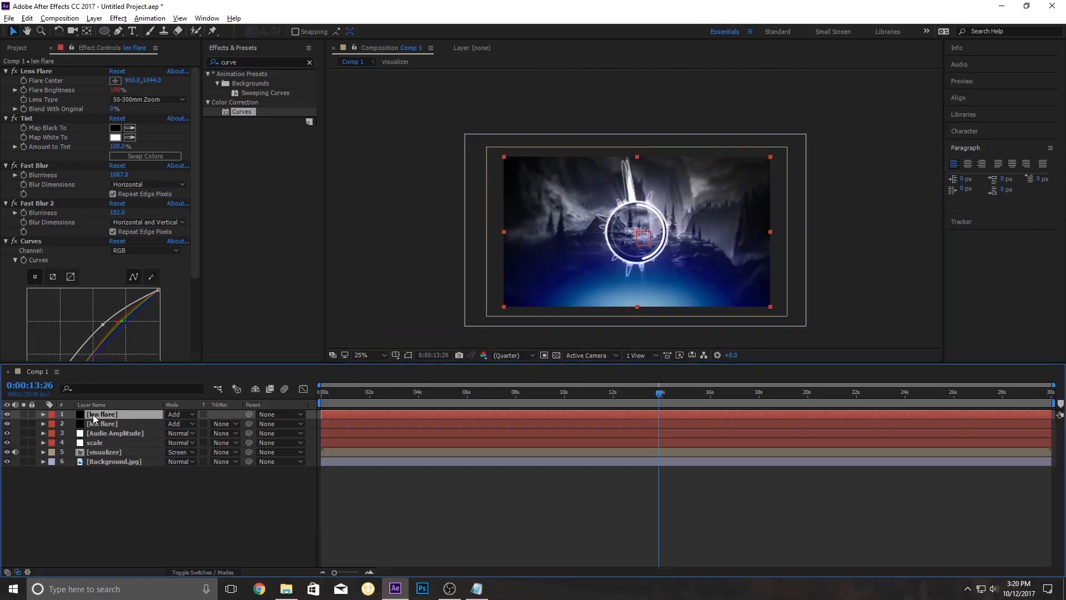
{"action": "left_click", "coordinate": [36, 71]}
{"action": "left_click_drag", "start_coordinate": [636, 302], "coordinate": [634, 158]}
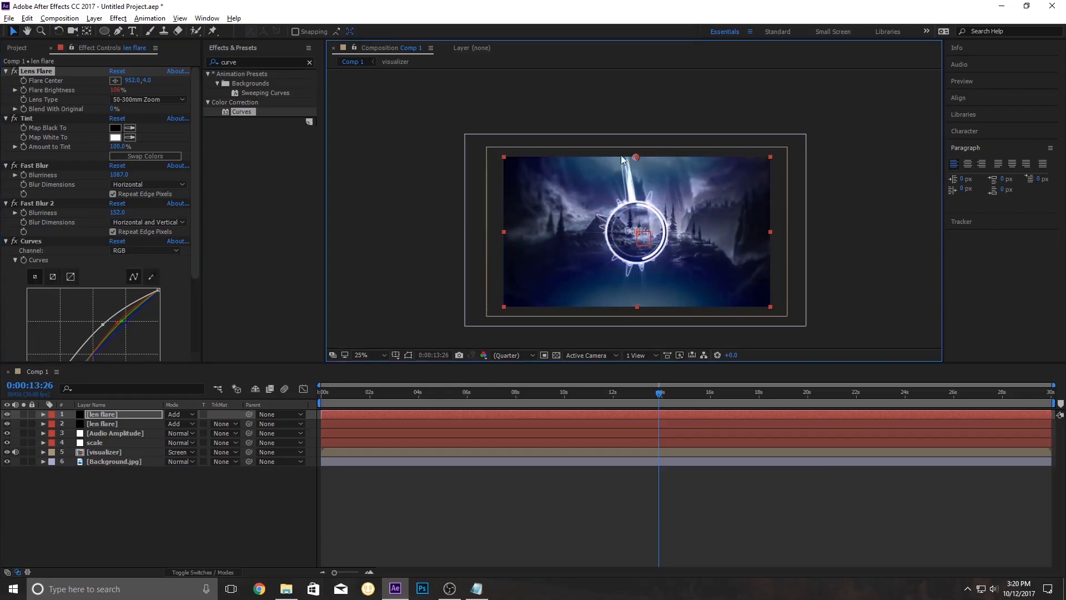
Reset the duplicated flare's Curves effect and shift the Blue curve's black point inward along the baseline.
{"action": "scroll", "coordinate": [156, 258], "scroll_direction": "down", "scroll_amount": 4}
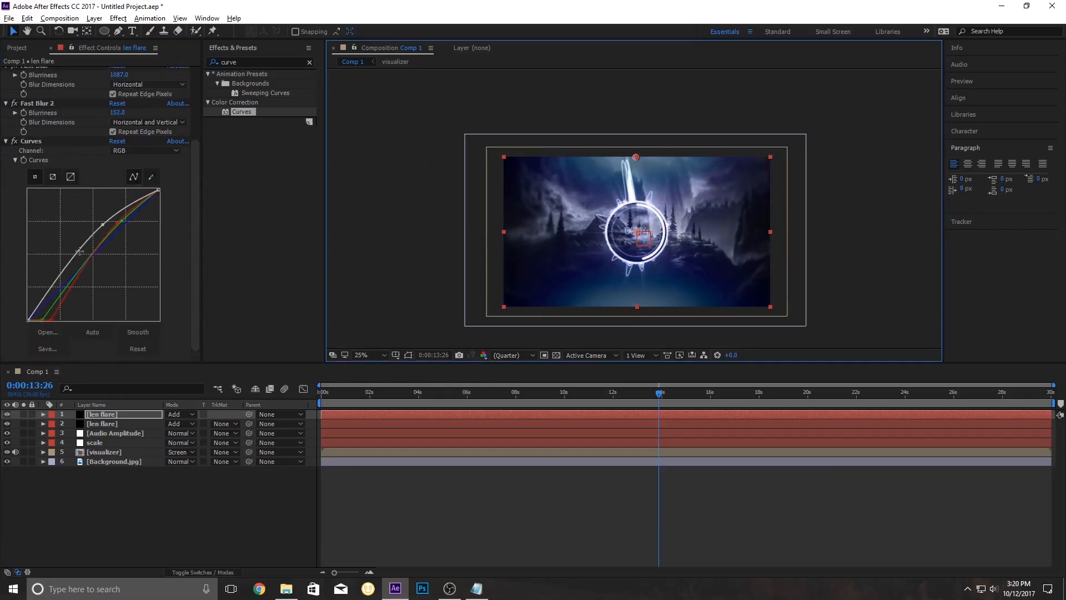
{"action": "left_click", "coordinate": [36, 141]}
{"action": "left_click", "coordinate": [115, 141]}
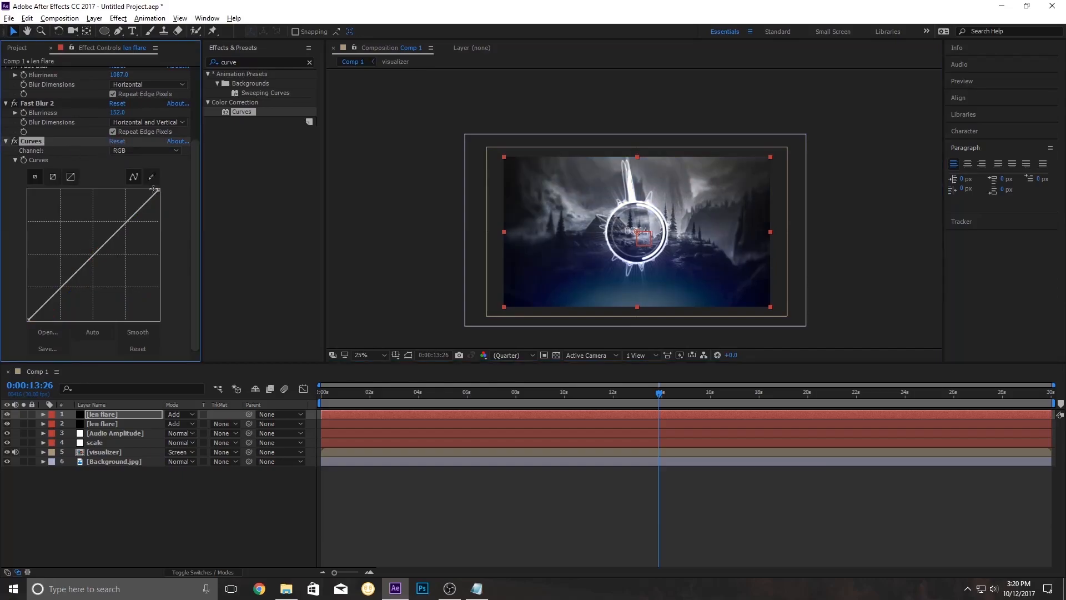
{"action": "left_click", "coordinate": [146, 150]}
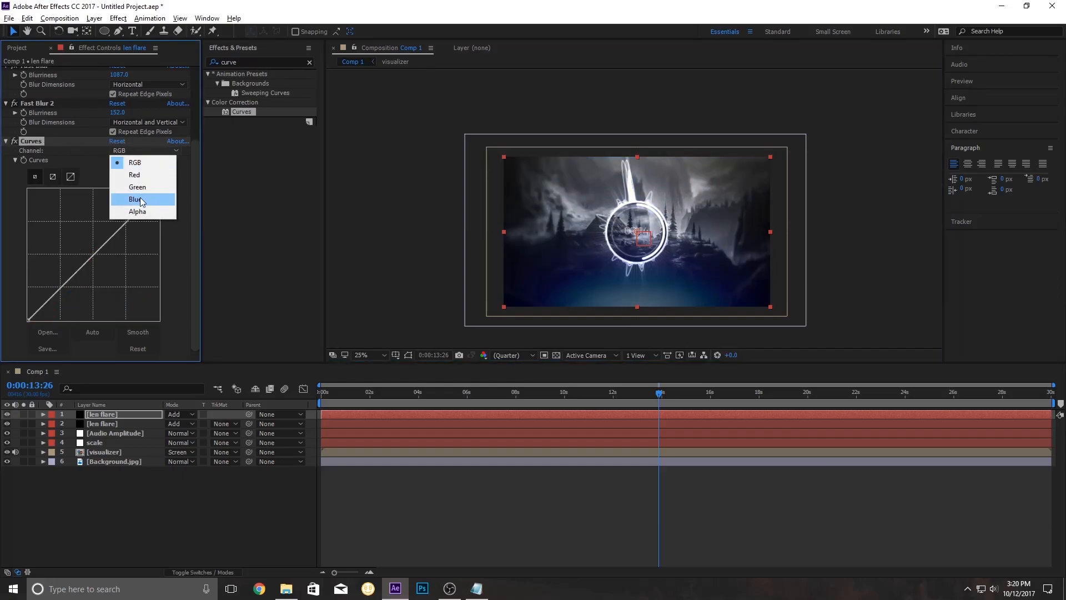
{"action": "left_click", "coordinate": [138, 199]}
{"action": "left_click_drag", "start_coordinate": [29, 319], "coordinate": [50, 324]}
Shift the Green curve's black point slightly inward and raise the Red curve's highlights for a warm orange glow.
{"action": "left_click", "coordinate": [139, 152]}
{"action": "left_click", "coordinate": [141, 188]}
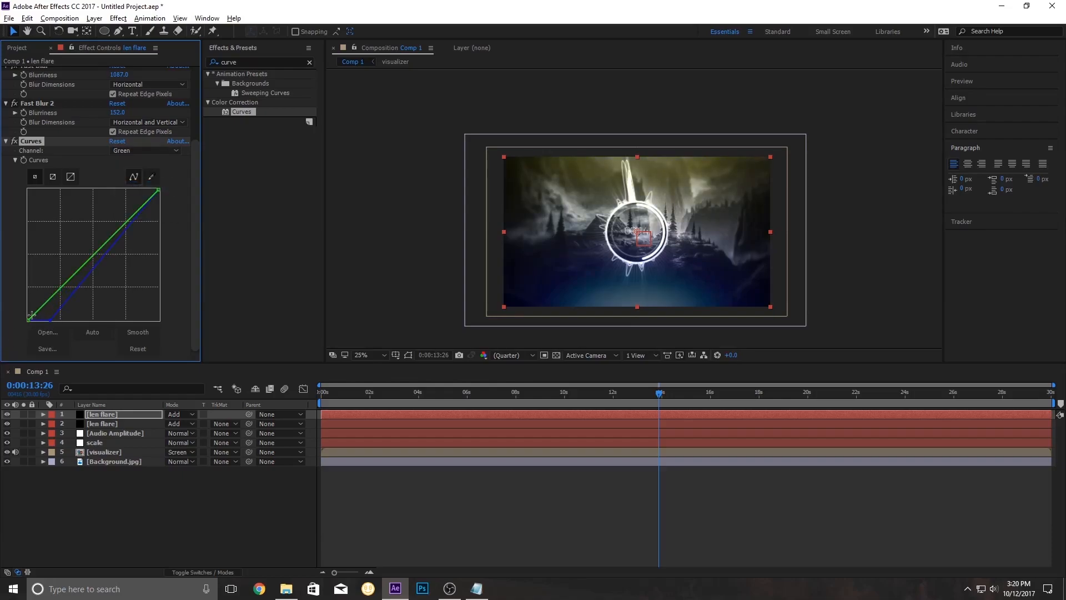
{"action": "left_click_drag", "start_coordinate": [28, 321], "coordinate": [44, 320]}
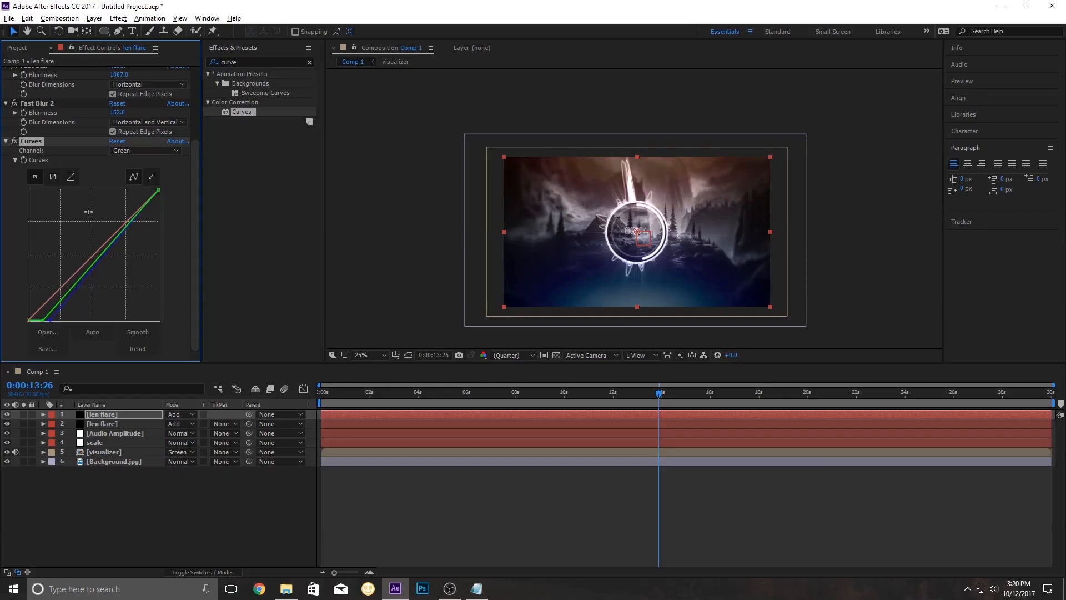
{"action": "left_click", "coordinate": [130, 152]}
{"action": "left_click", "coordinate": [134, 175]}
{"action": "left_click_drag", "start_coordinate": [123, 226], "coordinate": [118, 221]}
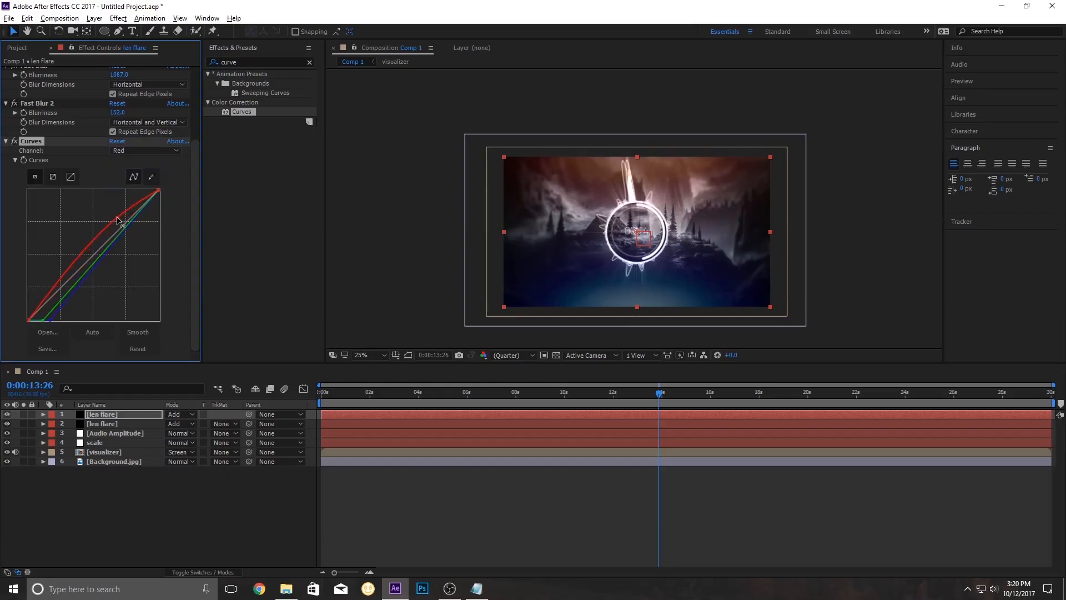
Anchor the RGB curve's shadows and raise its upper midtones, and preview the flares up to 0:00:14:24.
{"action": "left_click", "coordinate": [142, 153]}
{"action": "left_click", "coordinate": [134, 162]}
{"action": "mouse_move", "coordinate": [65, 282]}
{"action": "left_mouse_down"}
{"action": "mouse_move", "coordinate": [71, 292]}
{"action": "mouse_move", "coordinate": [64, 284]}
{"action": "left_mouse_up"}
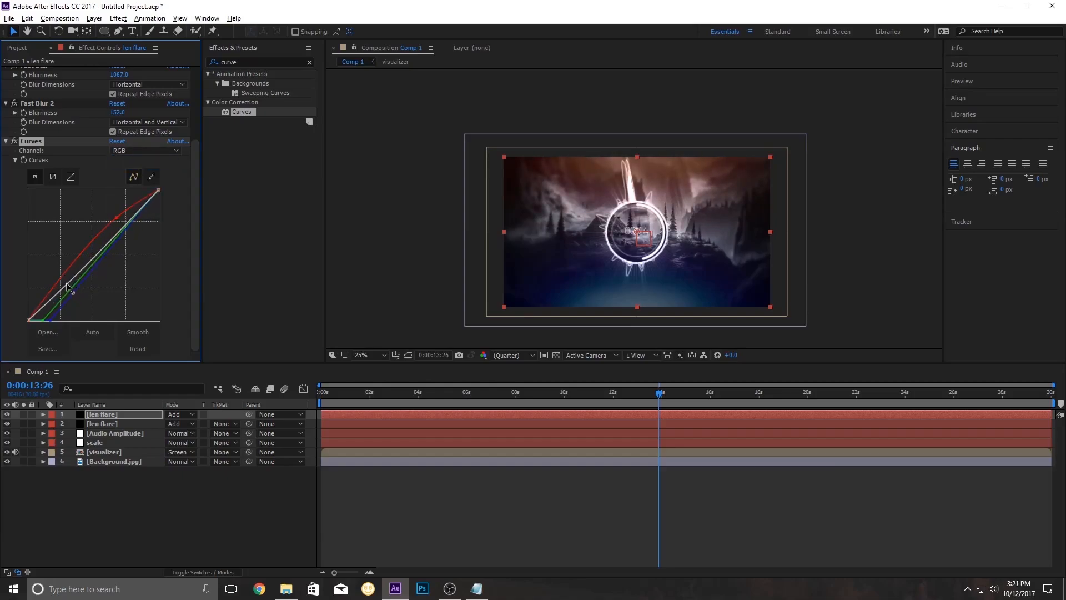
{"action": "left_click_drag", "start_coordinate": [106, 248], "coordinate": [98, 229]}
{"action": "scroll", "coordinate": [130, 238], "scroll_direction": "up", "scroll_amount": 3}
{"action": "scroll", "coordinate": [129, 239], "scroll_direction": "up", "scroll_amount": 1}
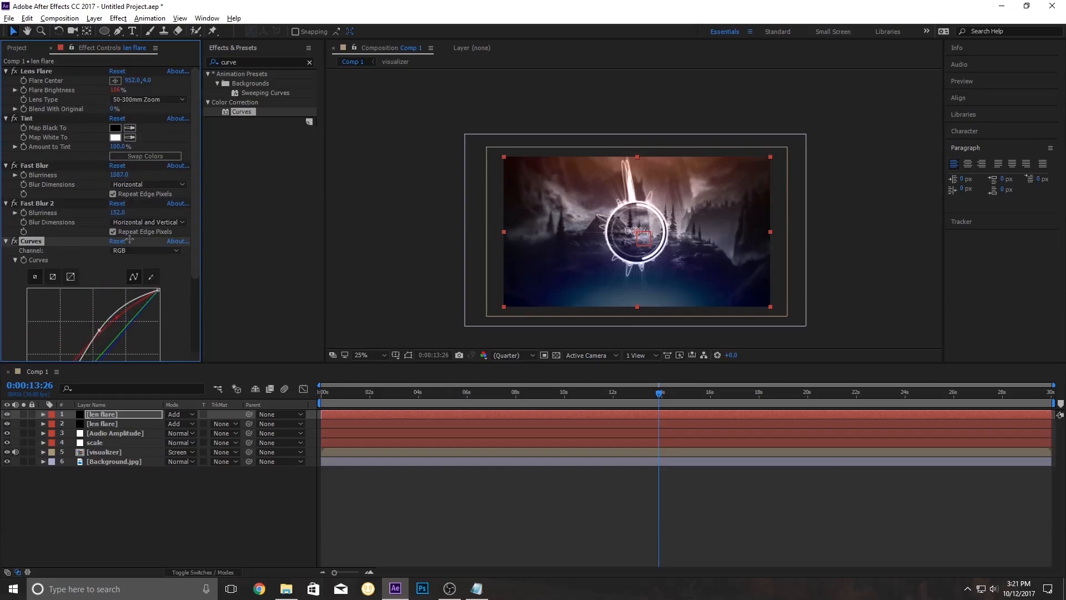
{"action": "left_click", "coordinate": [86, 505]}
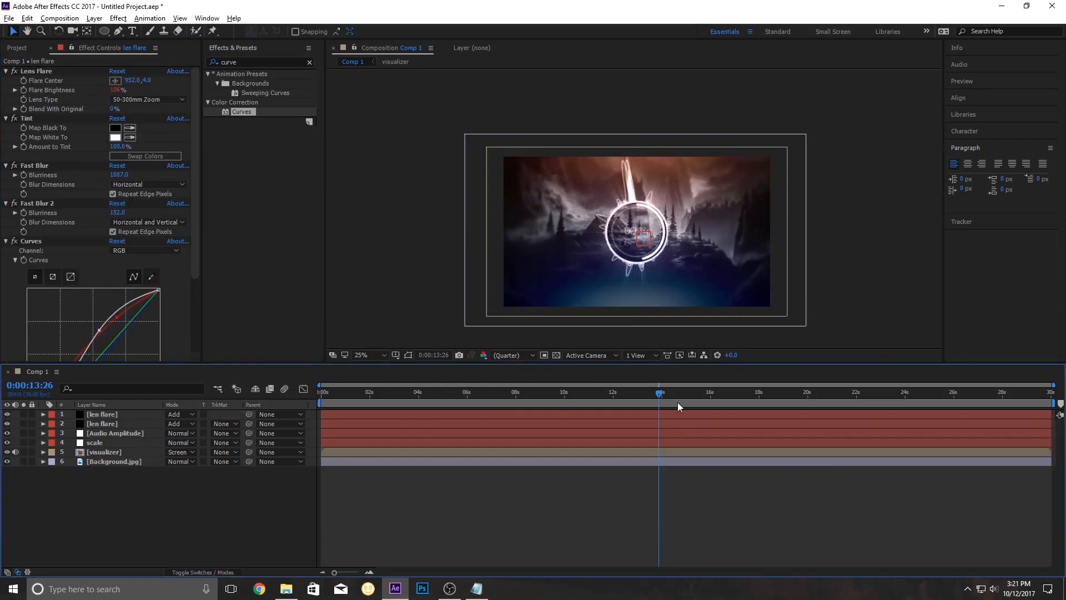
{"action": "mouse_move", "coordinate": [665, 396]}
{"action": "left_mouse_down"}
{"action": "mouse_move", "coordinate": [633, 392]}
{"action": "mouse_move", "coordinate": [682, 396]}
{"action": "left_mouse_up"}
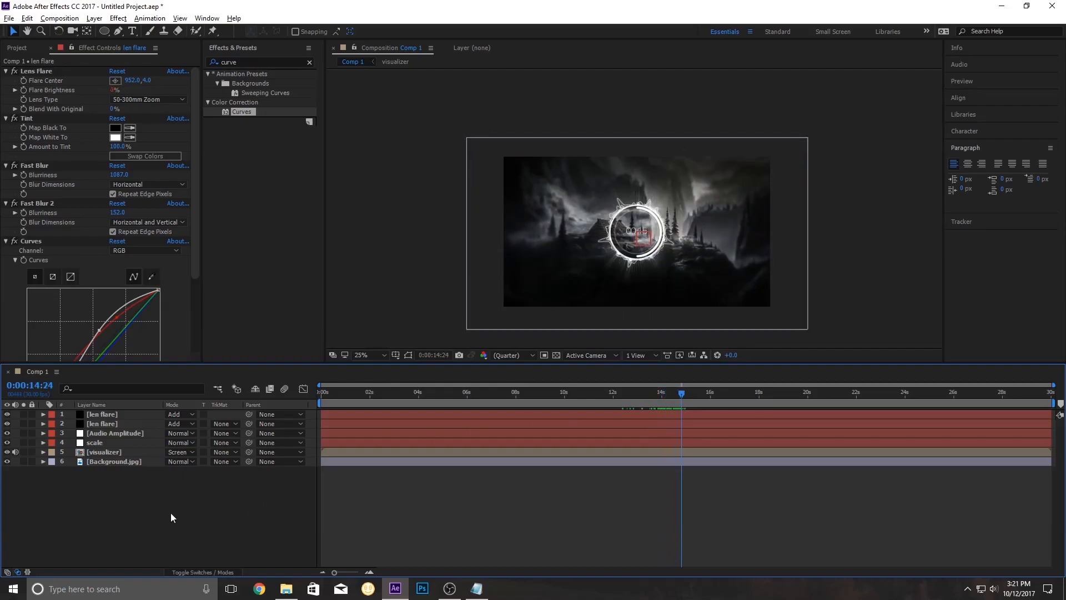
Add Particles_07.mp4 as the topmost layer of Comp 1 and fit it to the composition size.
{"action": "left_click", "coordinate": [43, 49]}
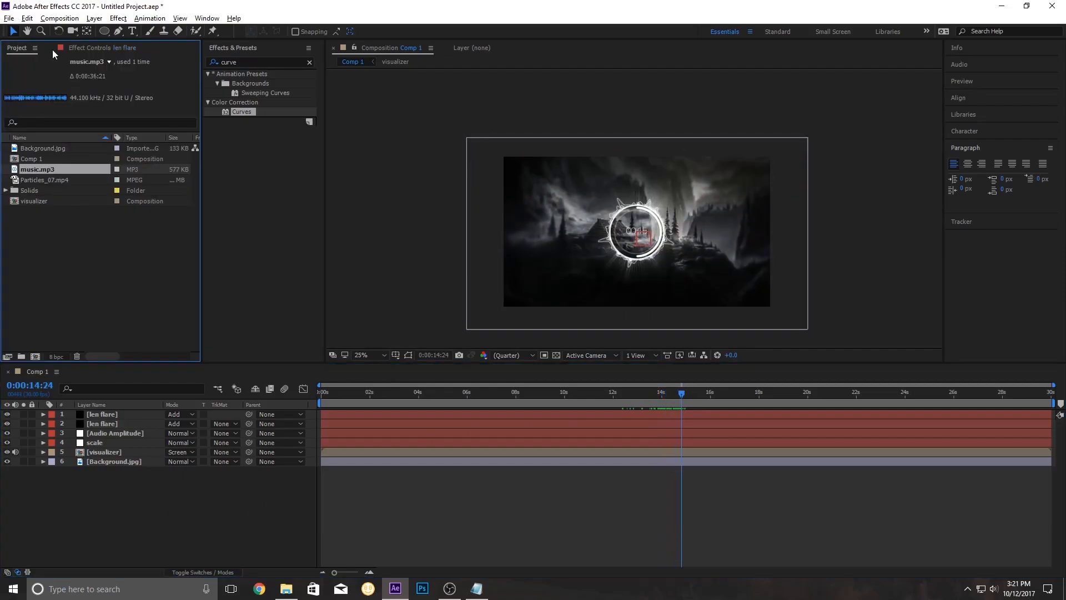
{"action": "left_click", "coordinate": [35, 225]}
{"action": "left_click_drag", "start_coordinate": [39, 180], "coordinate": [82, 414]}
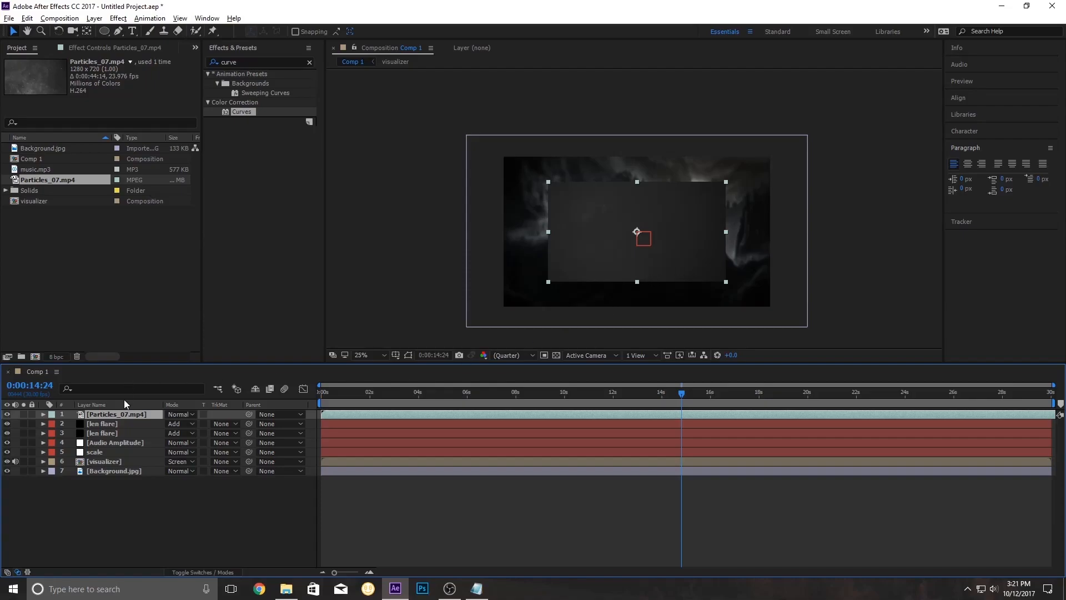
{"action": "right_click", "coordinate": [118, 415]}
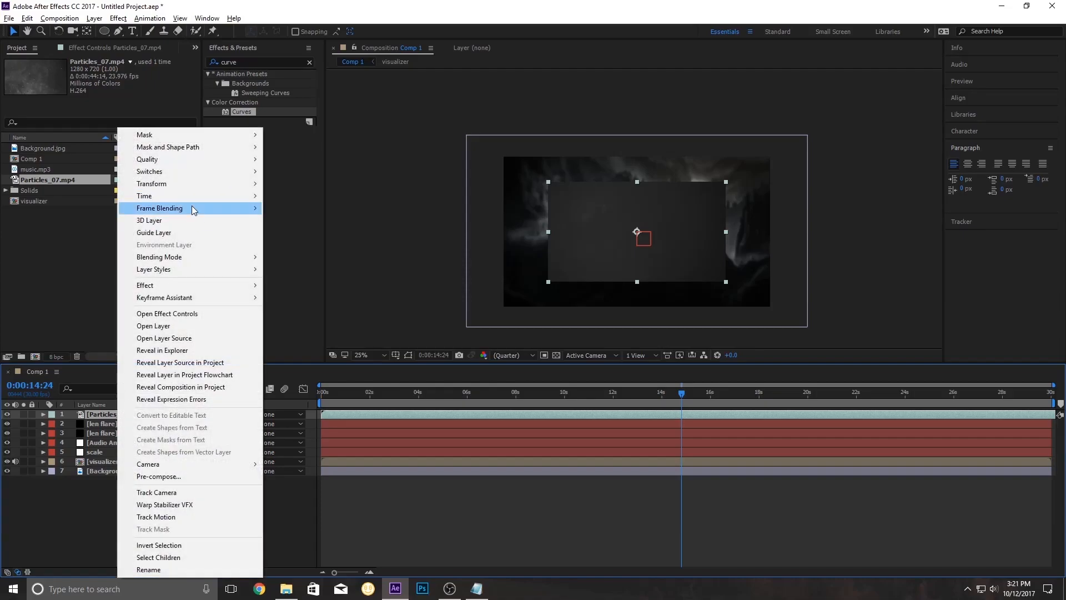
{"action": "mouse_move", "coordinate": [169, 184]}
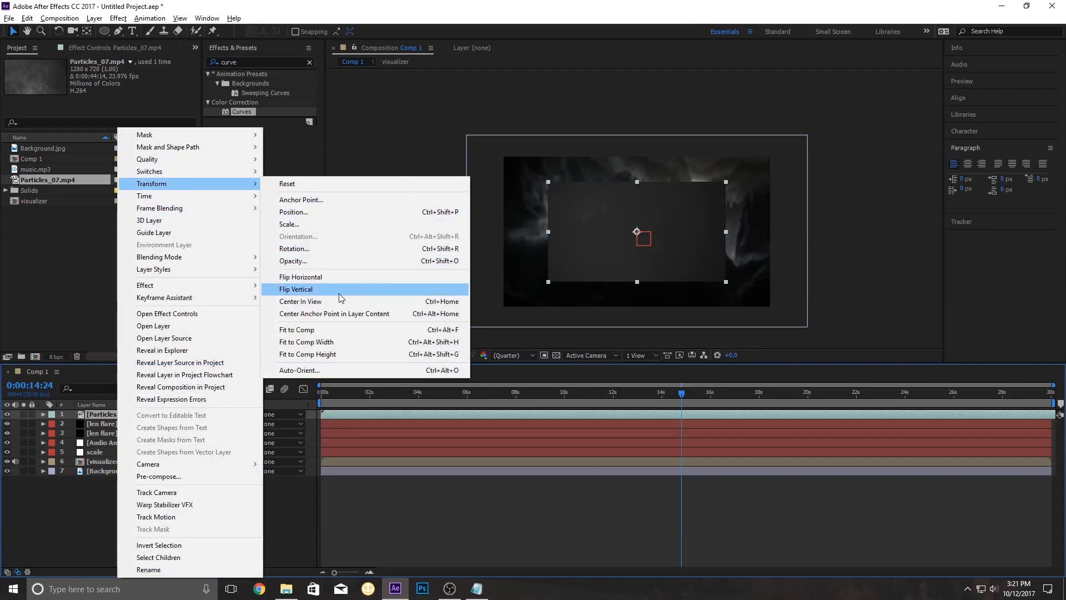
{"action": "left_click", "coordinate": [302, 331]}
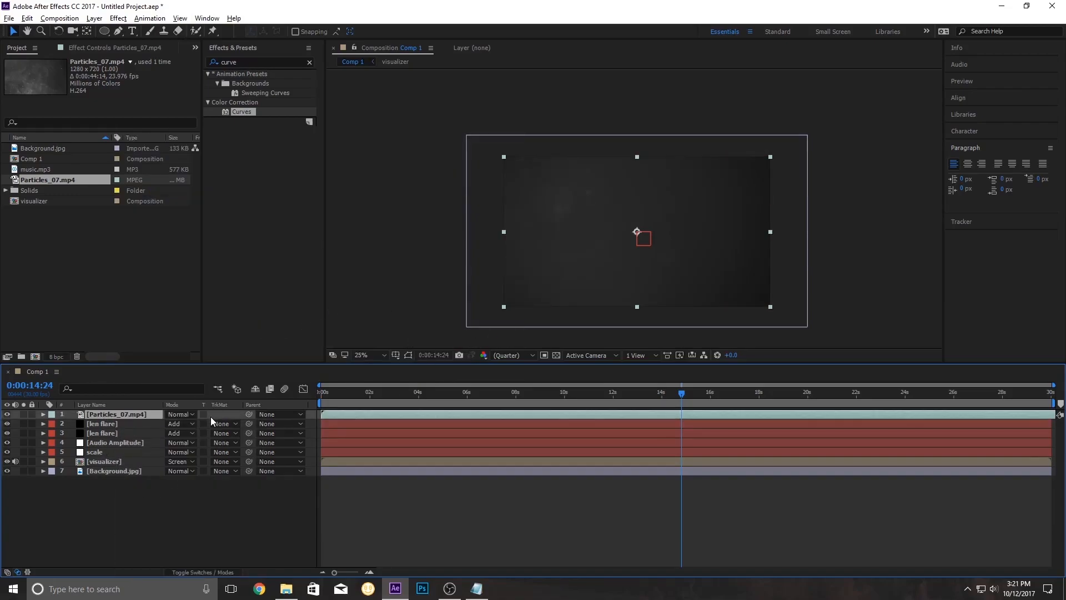
Copy the audio-driven Flare Brightness expression from the lower len flare layer, collapse that layer, and select Particles_07.mp4.
{"action": "left_click", "coordinate": [104, 433]}
{"action": "key", "text": "e"}
{"action": "key", "text": "e"}
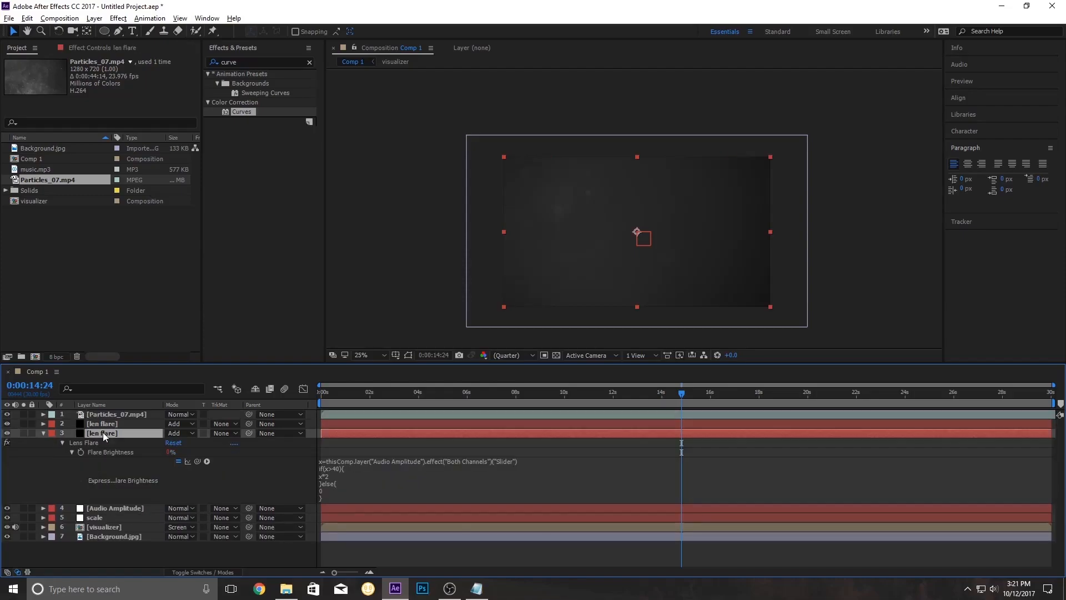
{"action": "left_click", "coordinate": [335, 498]}
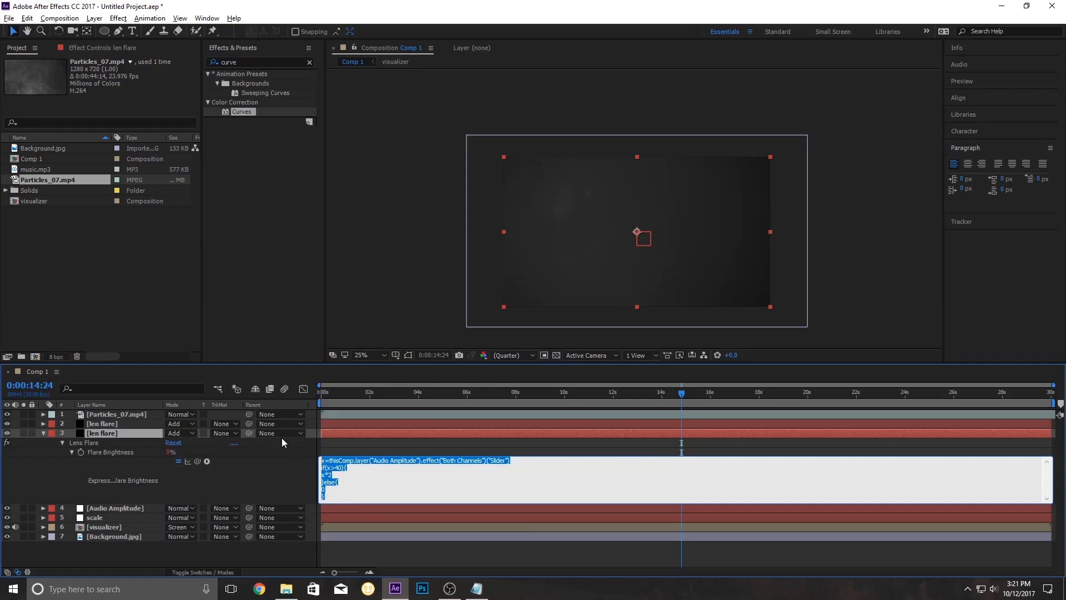
{"action": "left_click", "coordinate": [114, 415]}
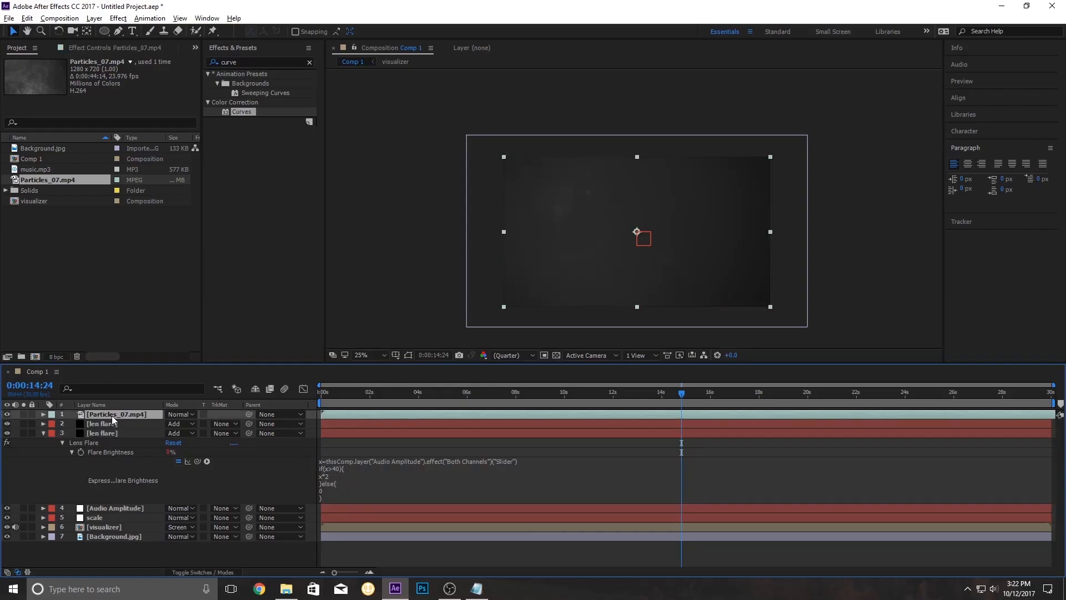
{"action": "left_click", "coordinate": [43, 433]}
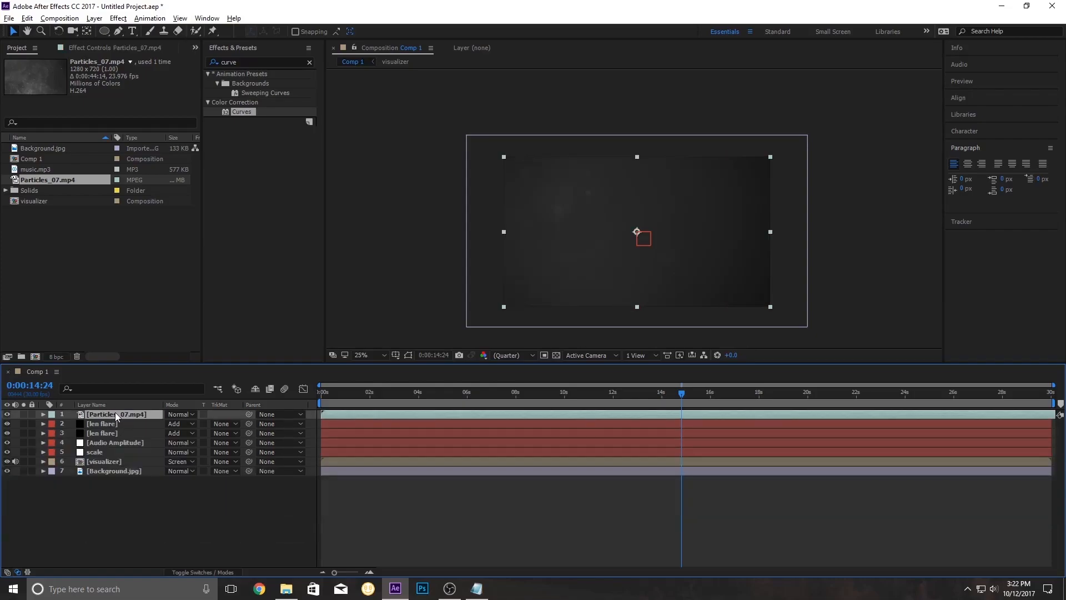
Add an expression to the Opacity of Particles_07.mp4 using the copied Both Channels slider code.
{"action": "key", "text": "t"}
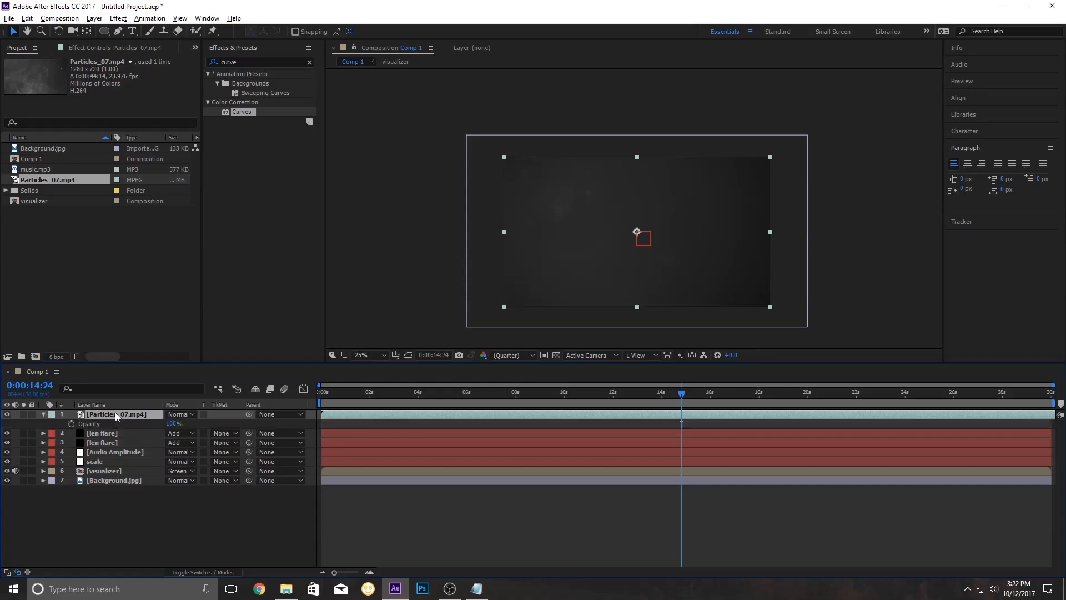
{"action": "left_click", "coordinate": [71, 424], "text": "alt"}
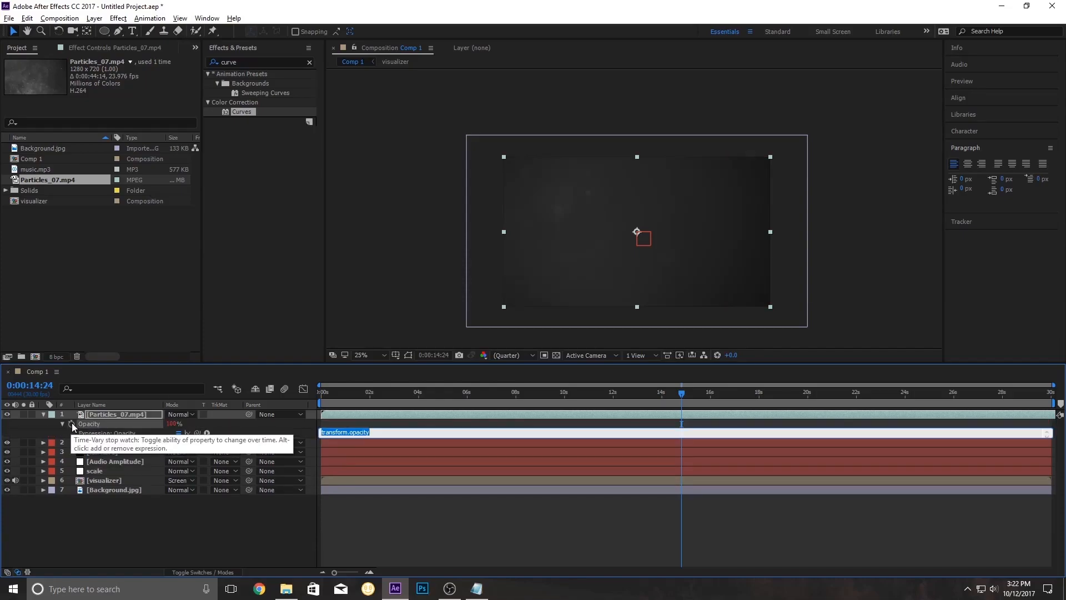
{"action": "type", "text": "x=thisComp.layer(\"Audio Amplitude\").effect(\"Both Channels\")(\"Slider\")"}
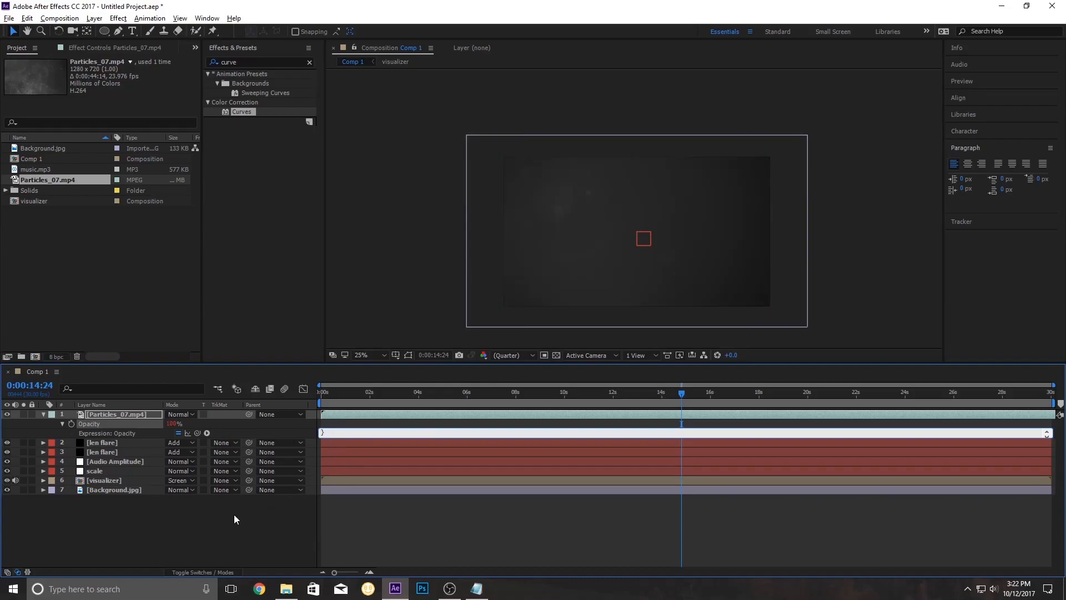
{"action": "left_click", "coordinate": [234, 514]}
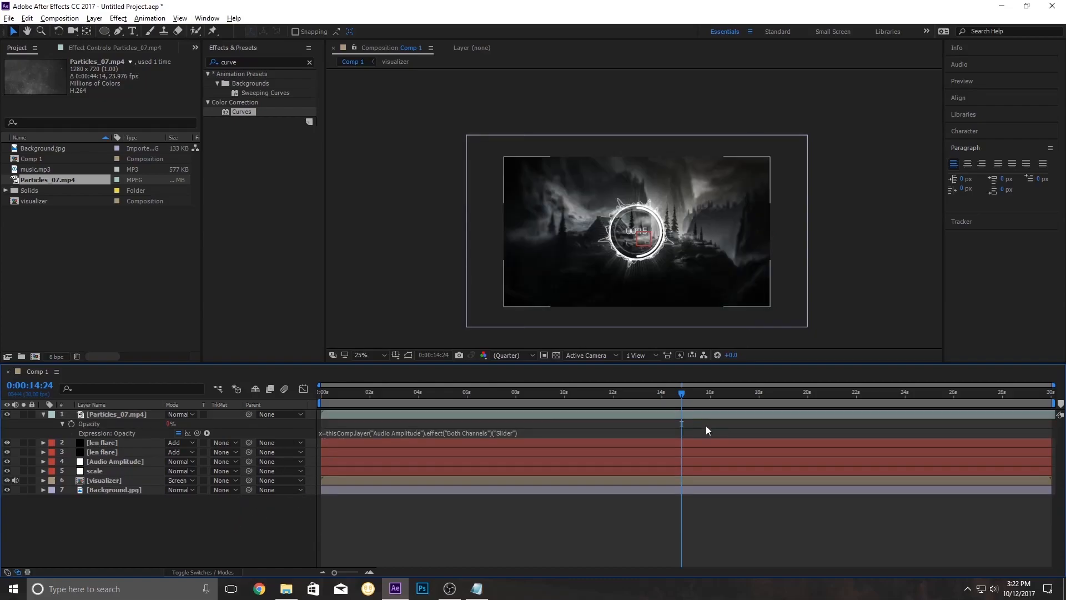
Change the else value in the Particles_07.mp4 Opacity expression to 15.
{"action": "left_click", "coordinate": [387, 432]}
{"action": "left_click", "coordinate": [330, 459]}
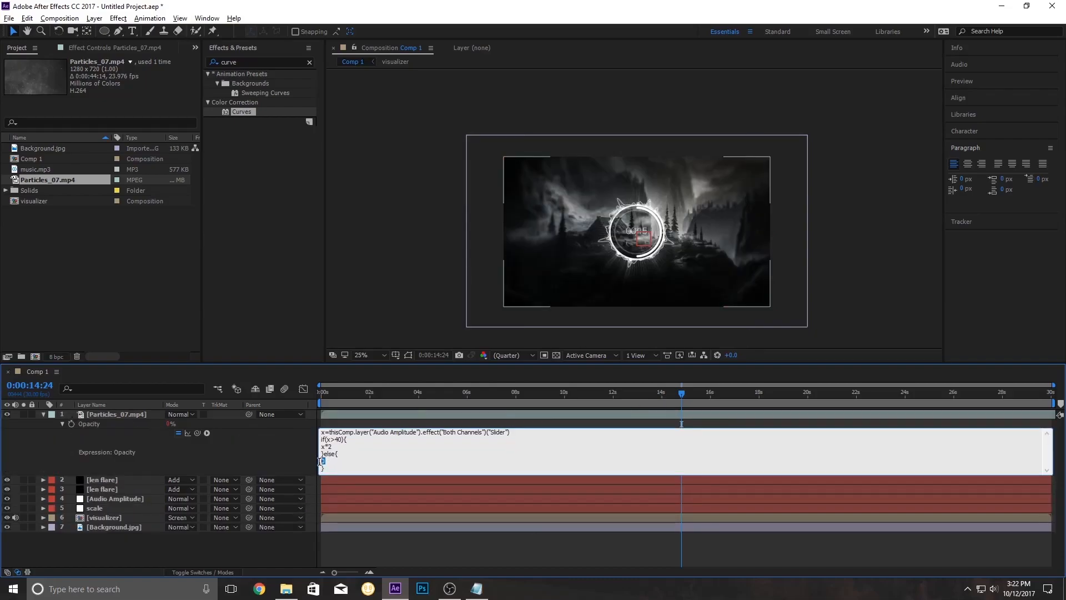
{"action": "type", "text": "15"}
{"action": "left_click", "coordinate": [208, 546]}
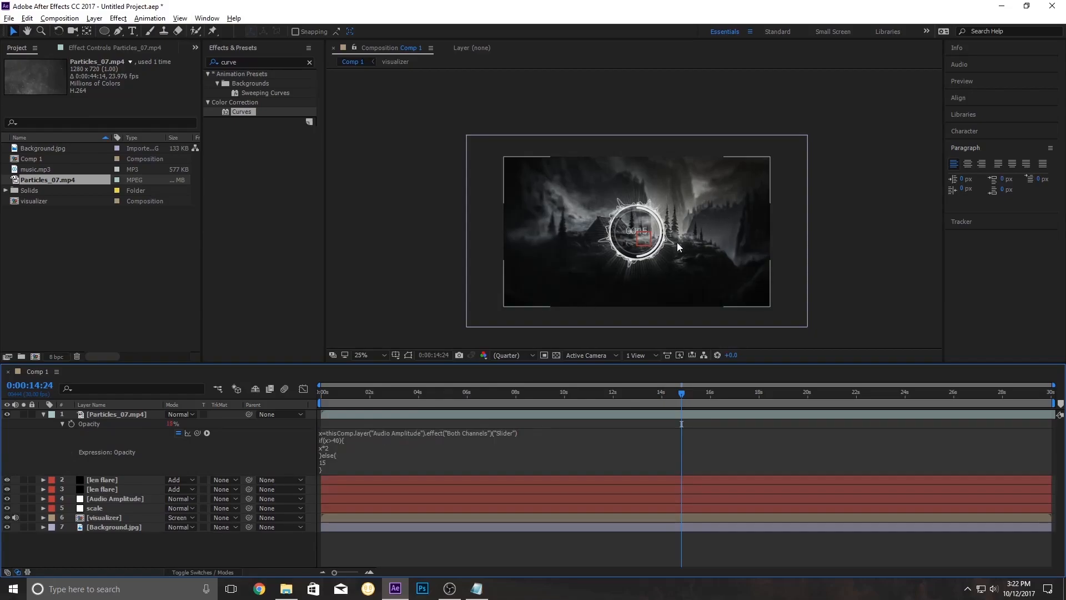
Set the blending mode of Particles_07.mp4 to Screen and preview the composition at 0:00:05:15 in a taller viewer.
{"action": "left_click", "coordinate": [180, 414]}
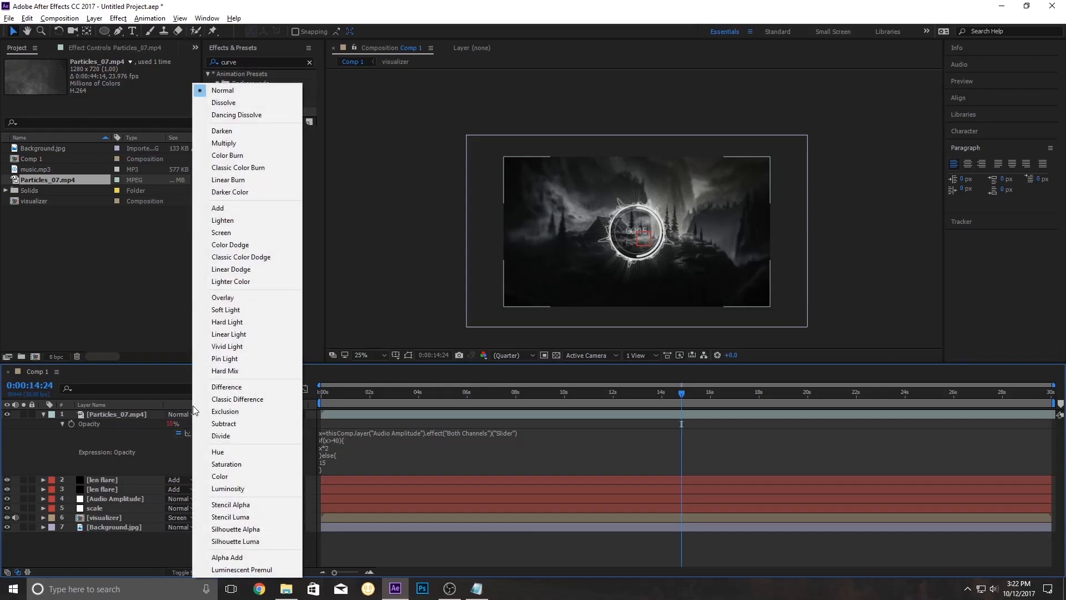
{"action": "left_click", "coordinate": [247, 232]}
{"action": "left_click", "coordinate": [43, 414]}
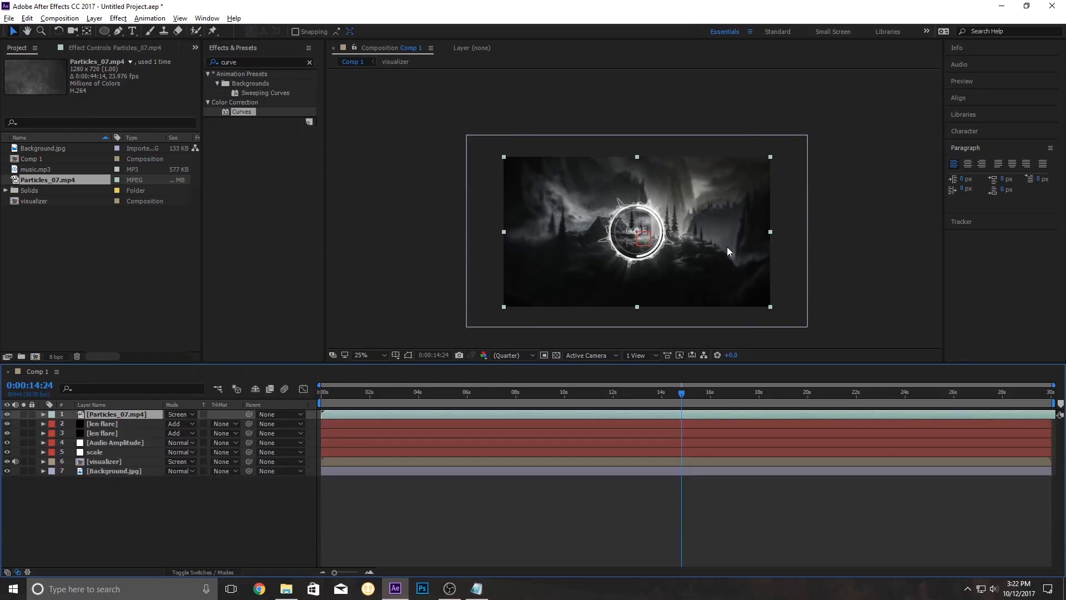
{"action": "scroll", "coordinate": [722, 249], "scroll_direction": "up", "scroll_amount": 4}
{"action": "scroll", "coordinate": [678, 265], "scroll_direction": "down", "scroll_amount": 2}
{"action": "left_click_drag", "start_coordinate": [682, 402], "coordinate": [456, 396]}
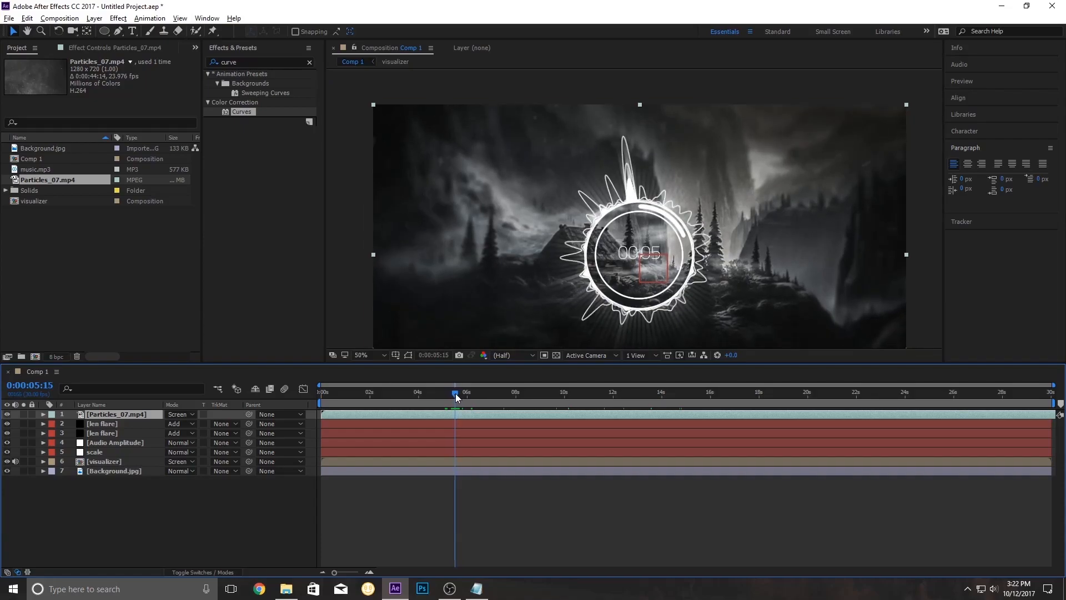
{"action": "left_click_drag", "start_coordinate": [548, 364], "coordinate": [546, 391]}
{"action": "left_click", "coordinate": [182, 536]}
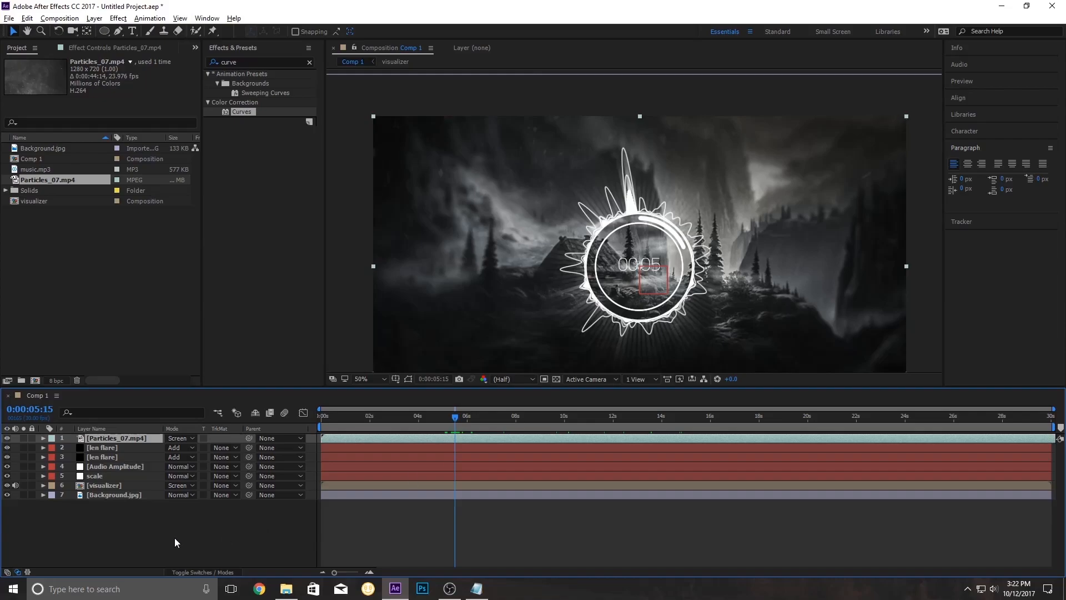
Play the audio visualizer video from the desktop's New folder to examine its colored spectrum, and return to After Effects.
{"action": "left_click", "coordinate": [105, 487]}
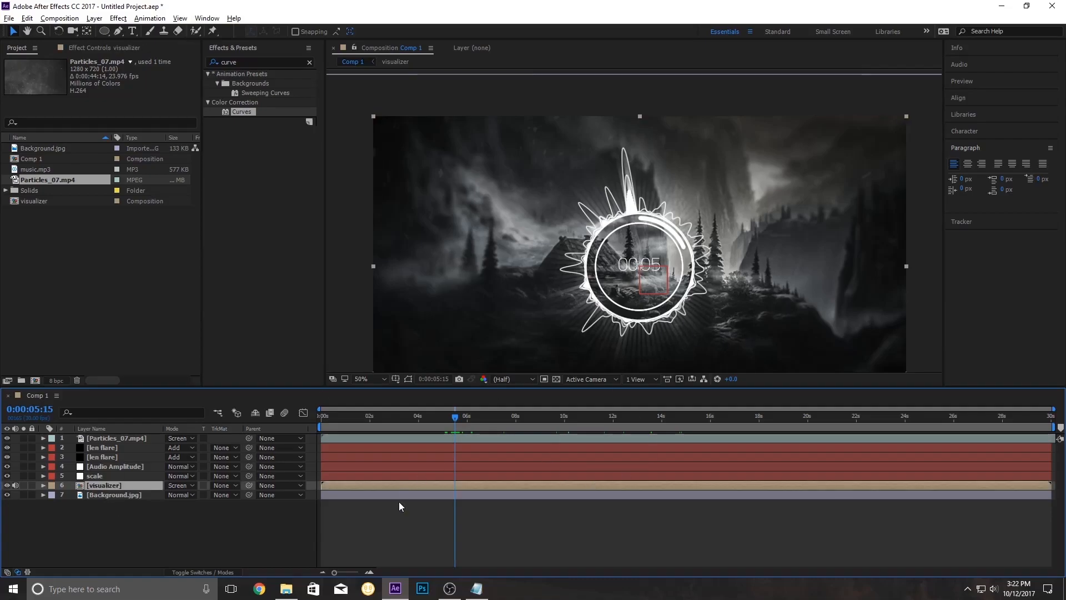
{"action": "mouse_move", "coordinate": [286, 593]}
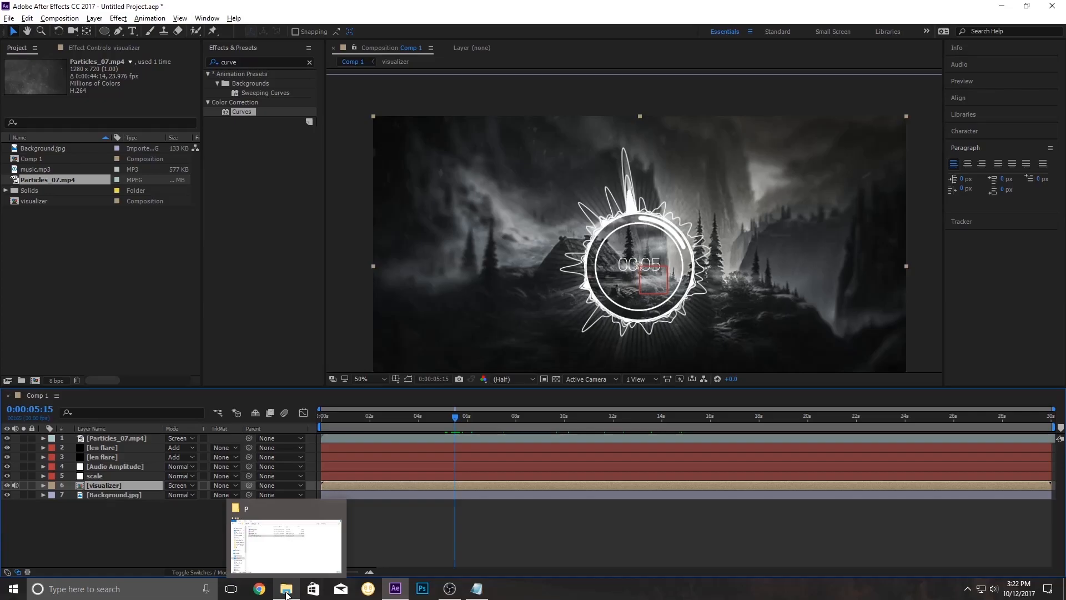
{"action": "left_click", "coordinate": [393, 589]}
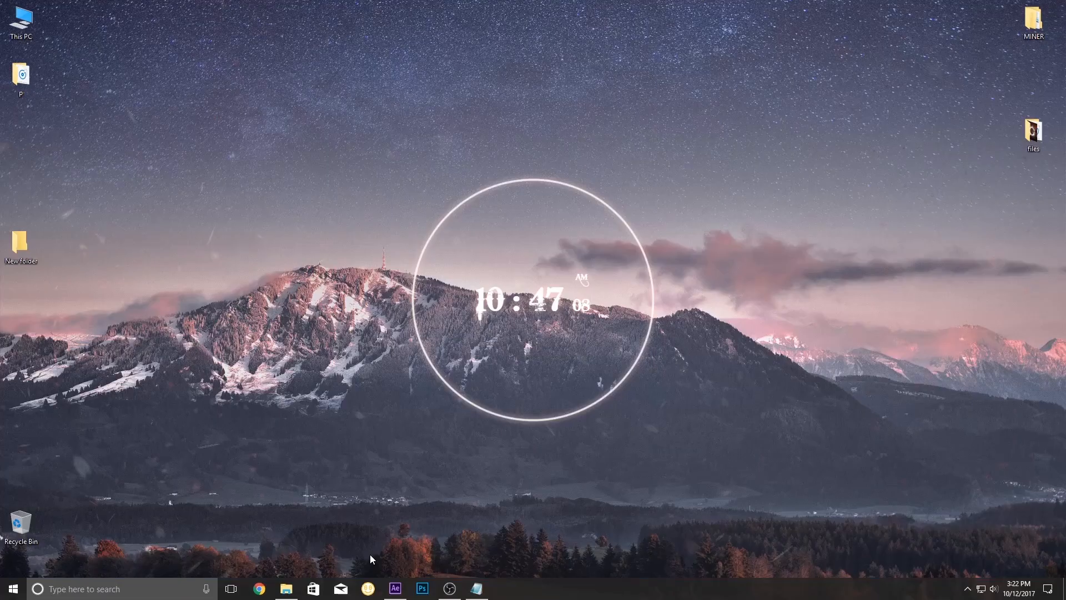
{"action": "double_click", "coordinate": [7, 261]}
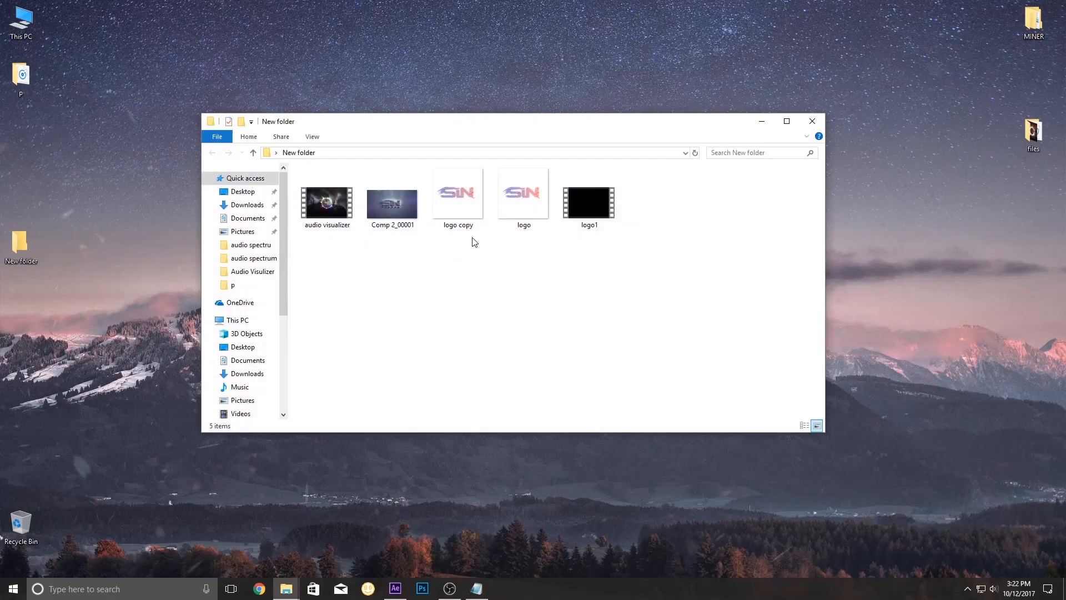
{"action": "double_click", "coordinate": [332, 212]}
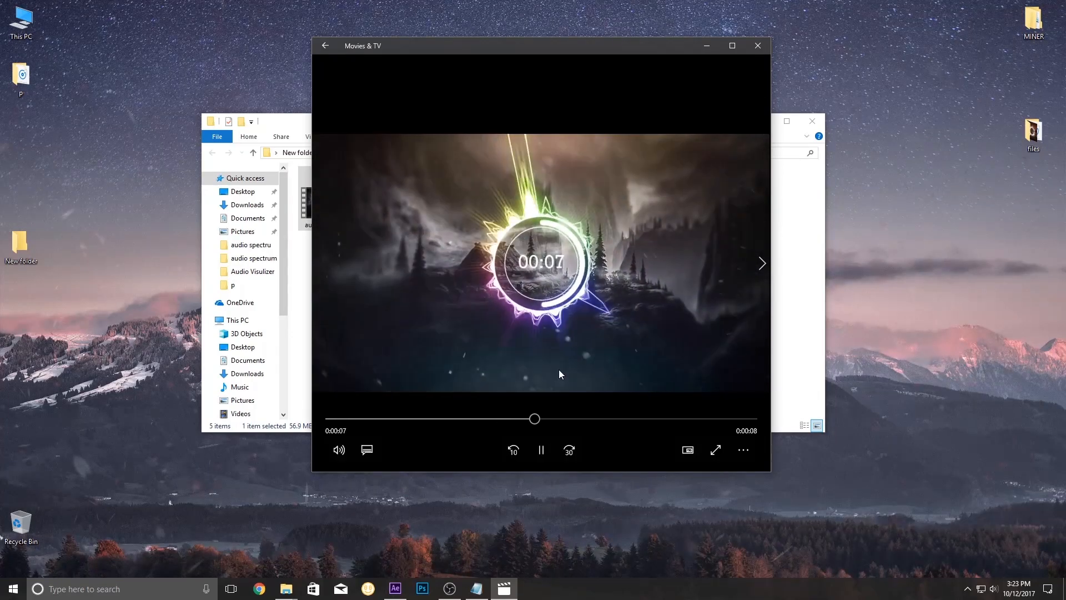
{"action": "left_click", "coordinate": [540, 450]}
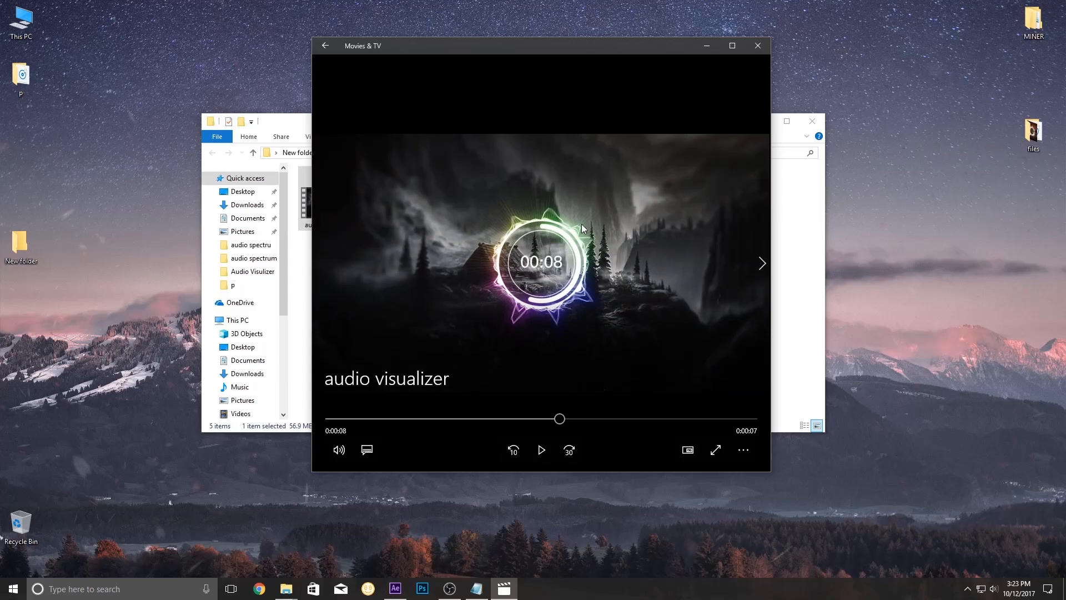
{"action": "left_click", "coordinate": [758, 47]}
{"action": "left_click", "coordinate": [812, 121]}
{"action": "left_click", "coordinate": [395, 588]}
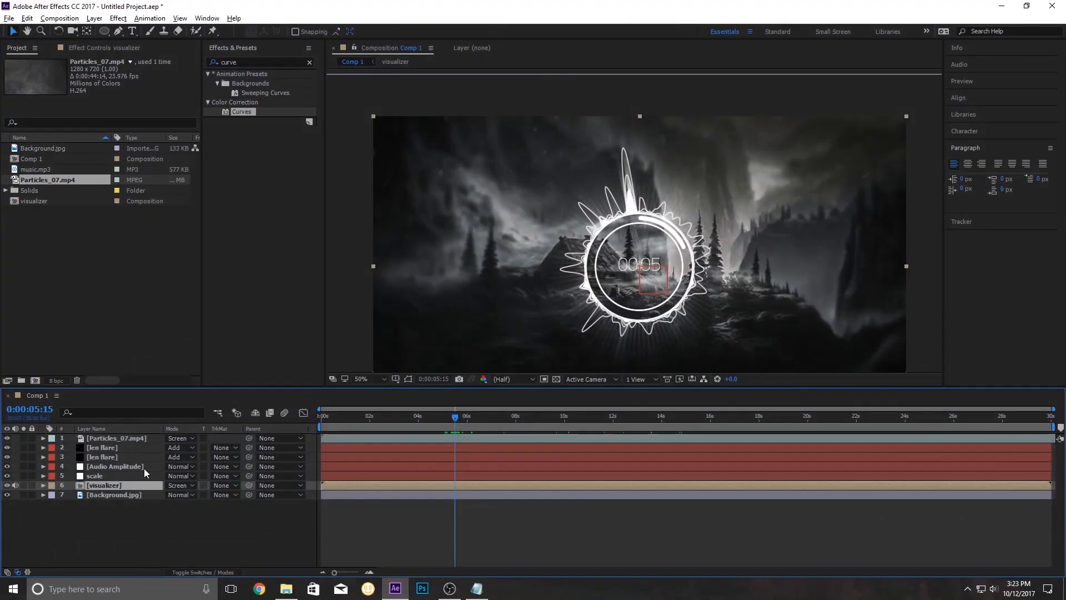
Find the 4-Color Gradient effect and apply it to the visualizer layer.
{"action": "left_click", "coordinate": [248, 60]}
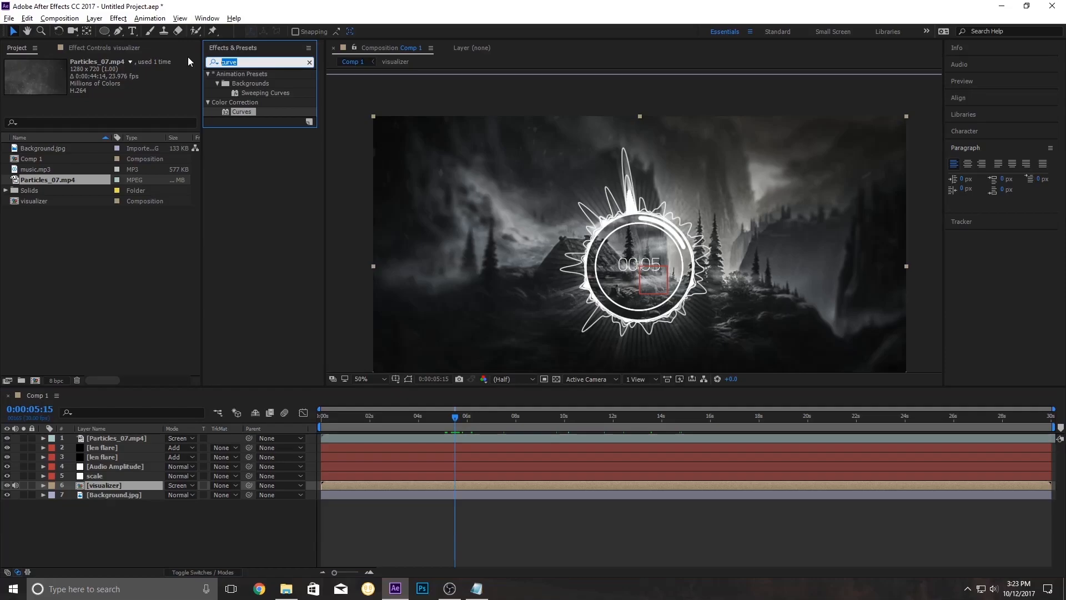
{"action": "type", "text": "gradi"}
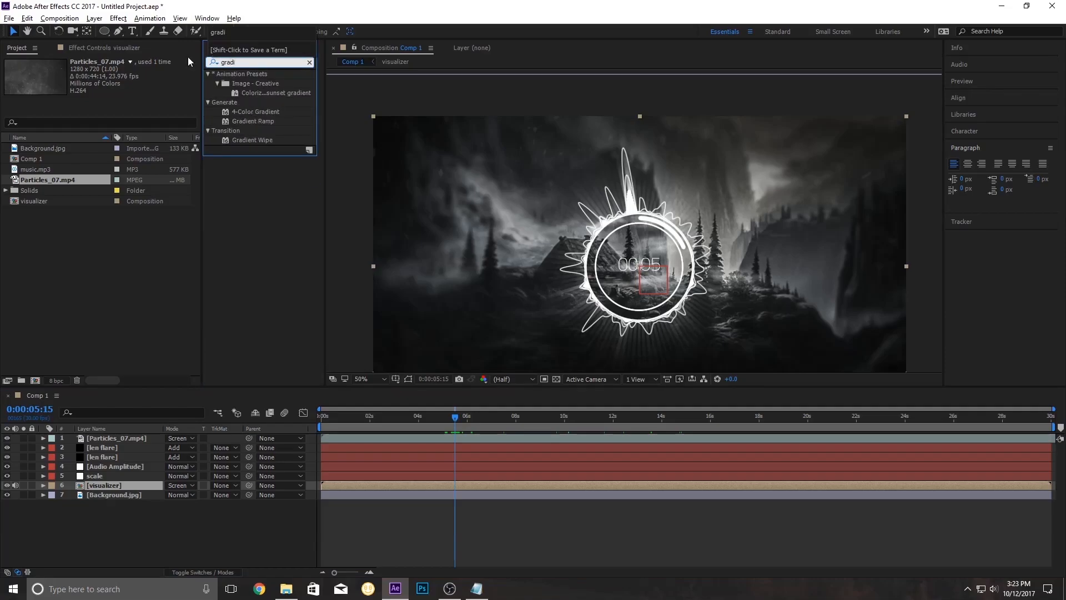
{"action": "left_click", "coordinate": [253, 114]}
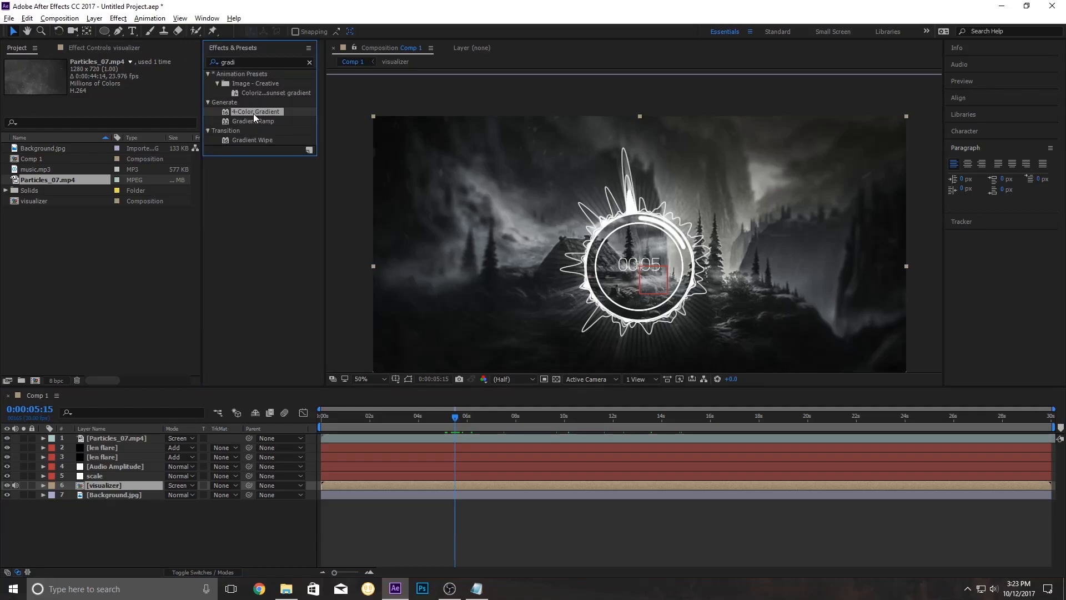
{"action": "left_click_drag", "start_coordinate": [253, 114], "coordinate": [103, 486]}
{"action": "key", "text": "comma"}
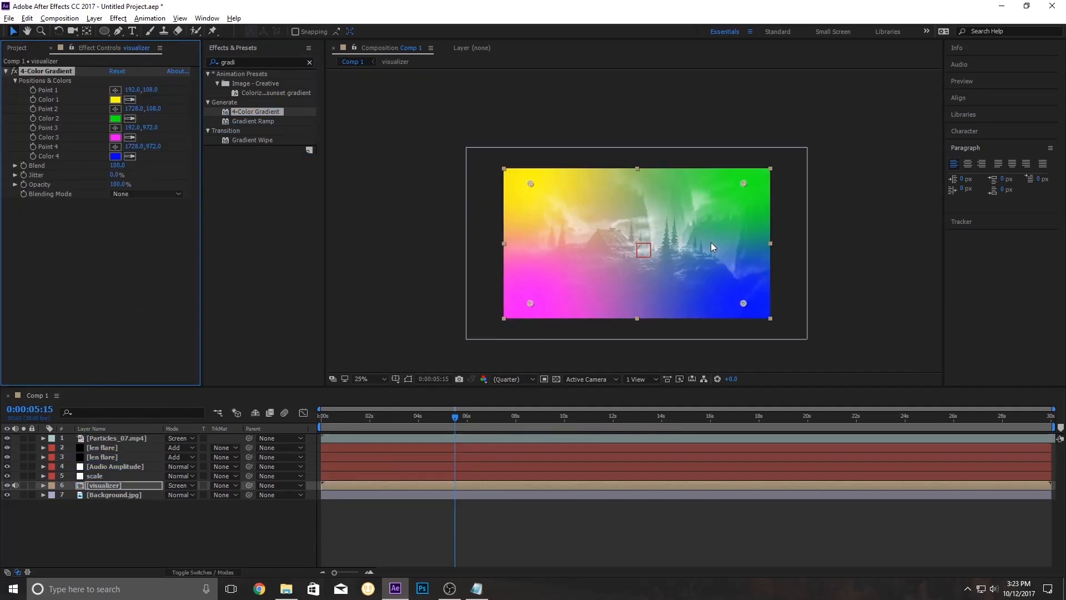
{"action": "key", "text": "period"}
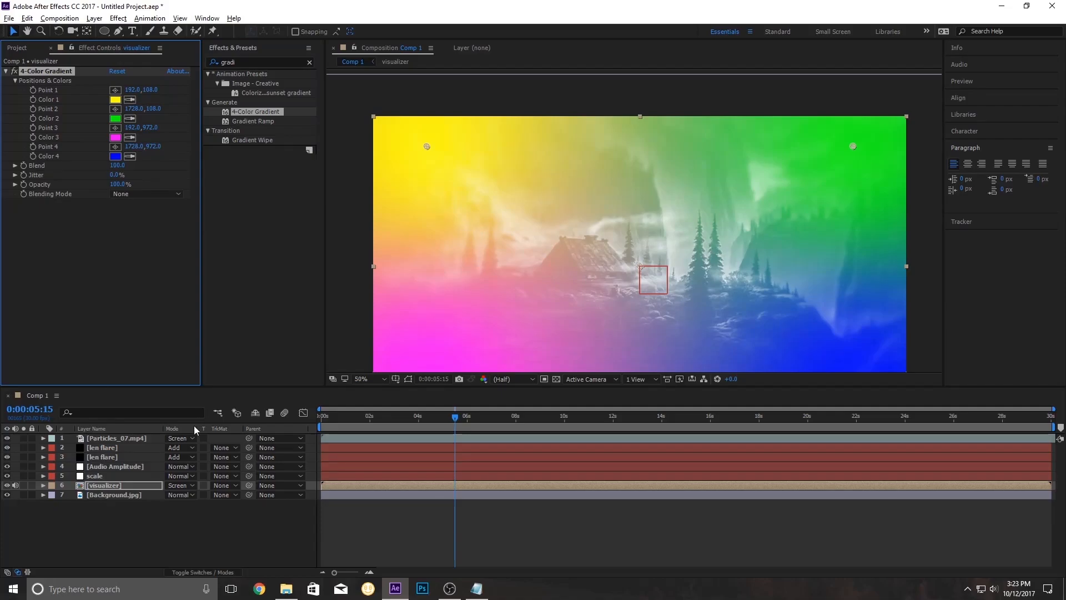
Set the 4-Color Gradient effect's own blending mode to Overlay on the visualizer layer.
{"action": "left_click", "coordinate": [179, 486]}
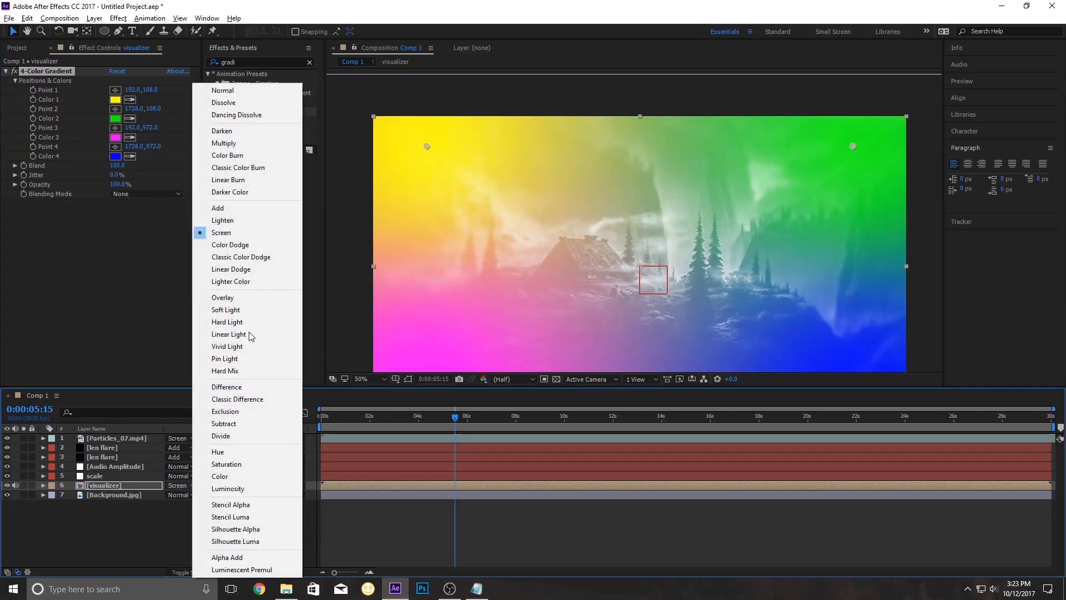
{"action": "left_click", "coordinate": [122, 194]}
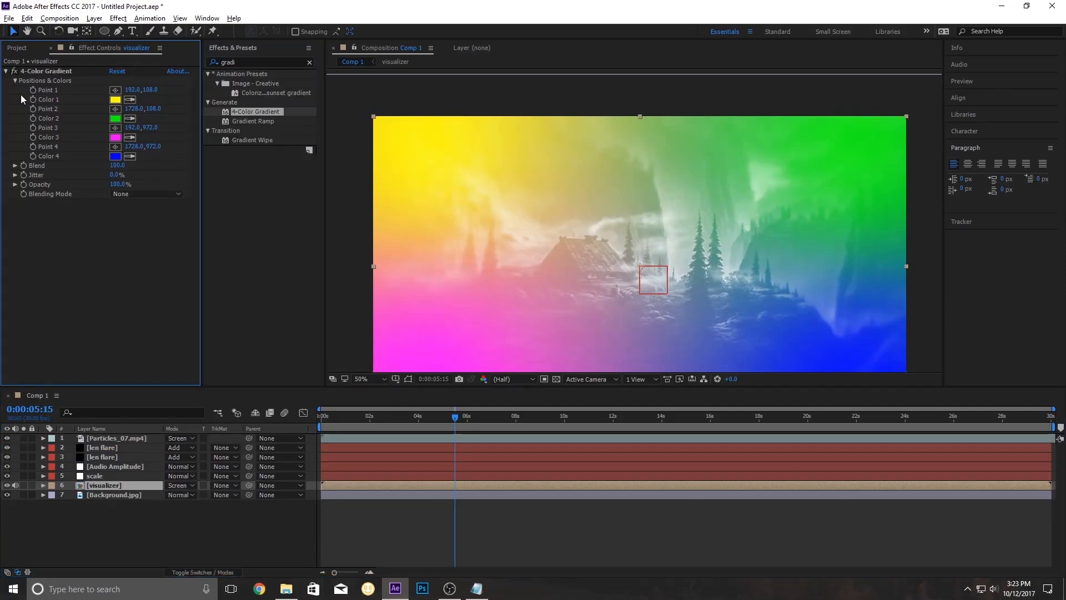
{"action": "left_click", "coordinate": [50, 69]}
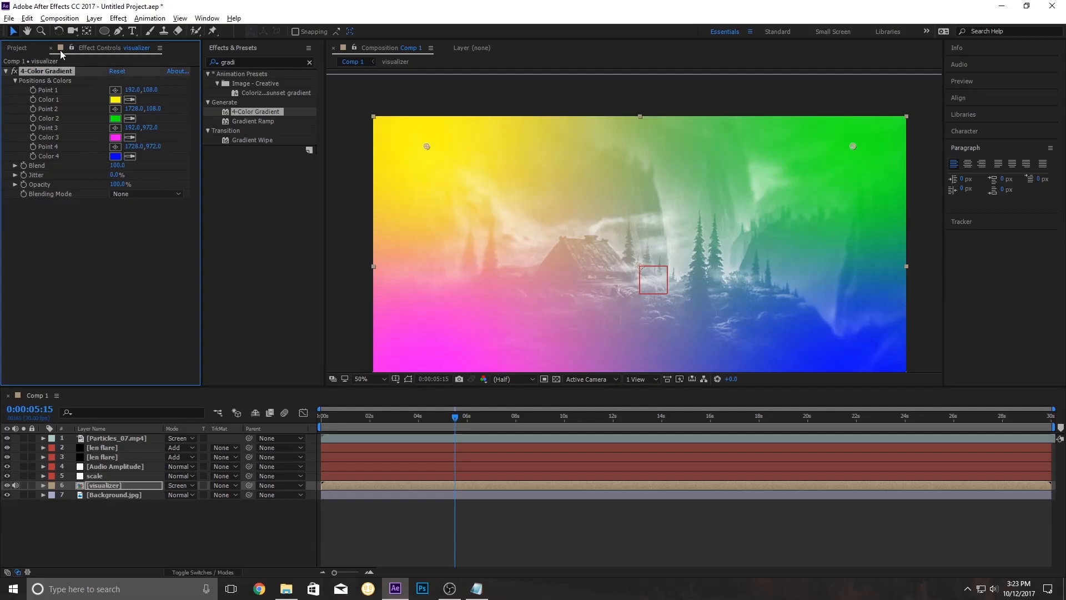
{"action": "left_click", "coordinate": [145, 194]}
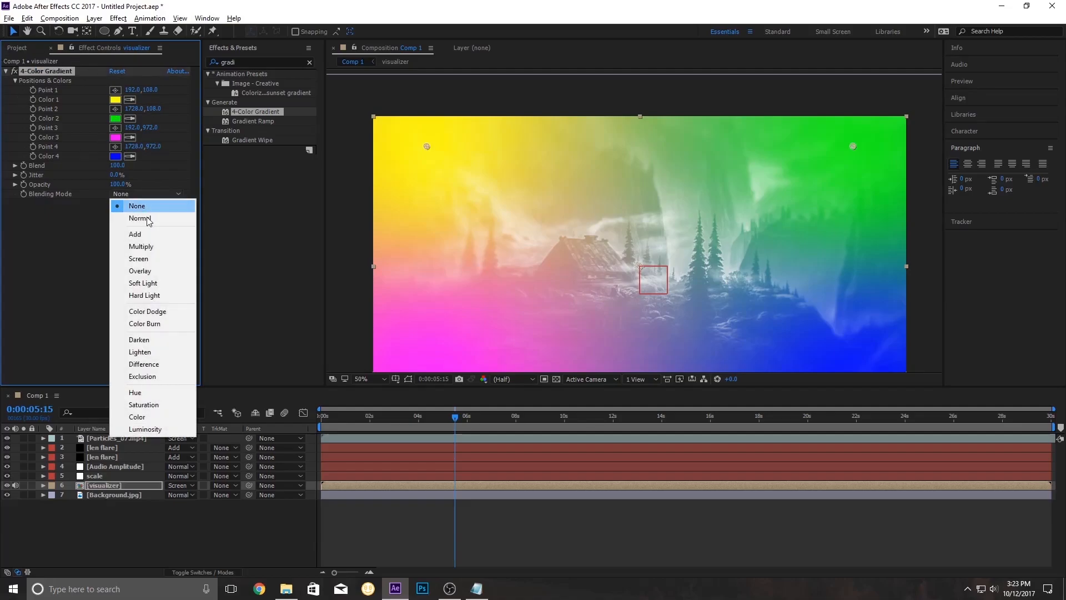
{"action": "left_click", "coordinate": [141, 271]}
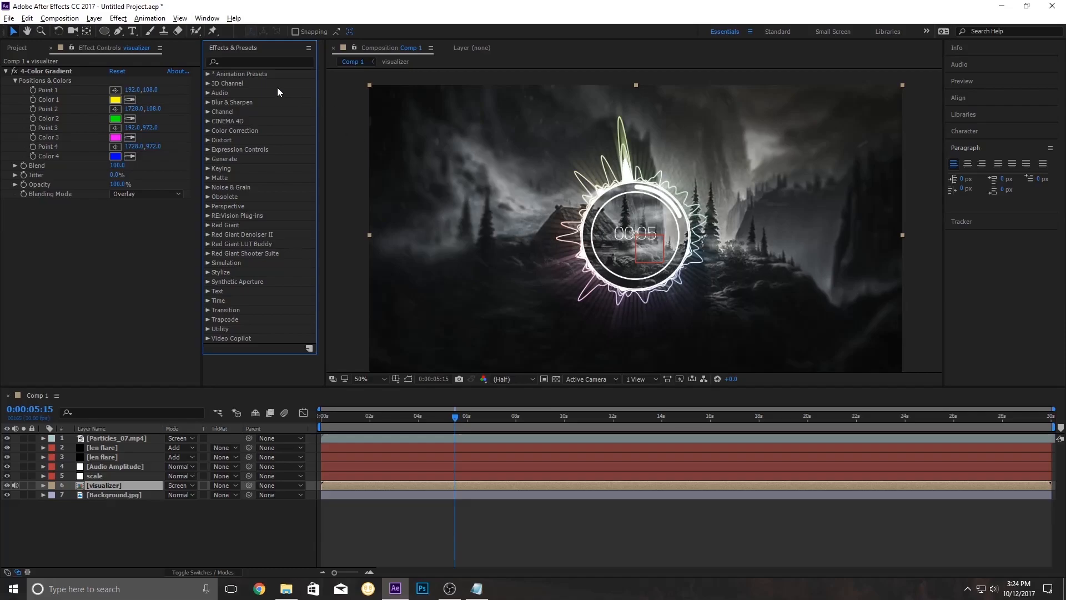
Apply CC Force Motion Blur to the visualizer layer and place it above the 4-Color Gradient effect.
{"action": "left_click", "coordinate": [239, 62]}
{"action": "type", "text": "f"}
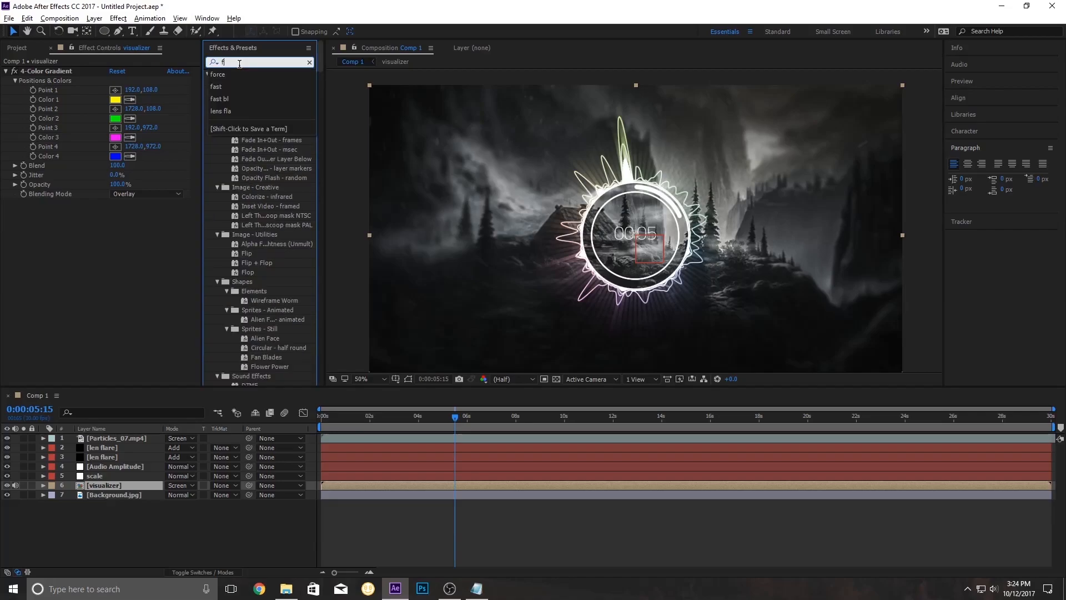
{"action": "type", "text": "orce"}
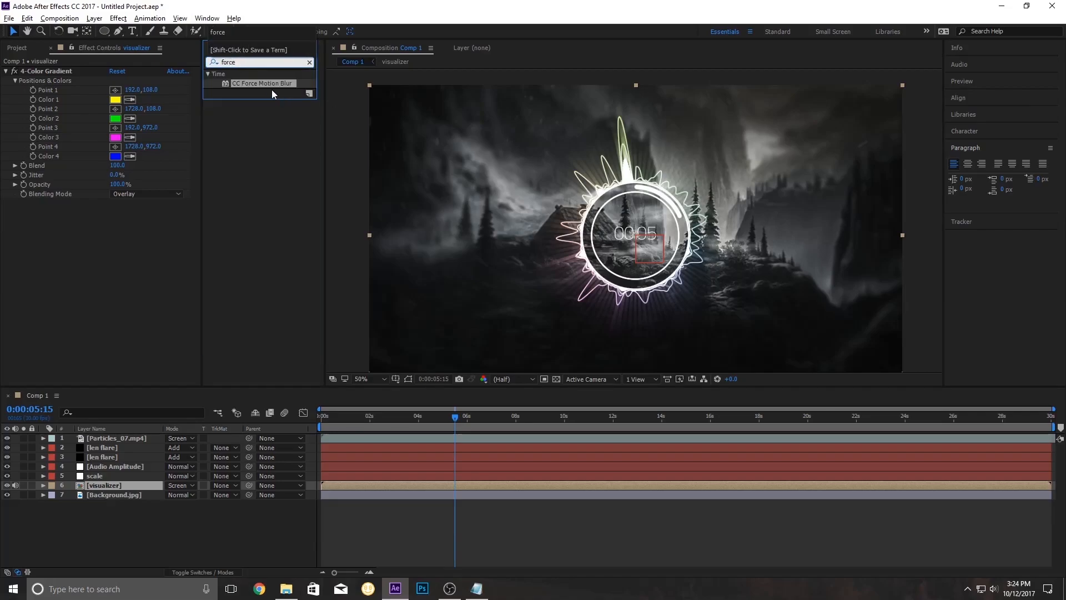
{"action": "left_click_drag", "start_coordinate": [260, 83], "coordinate": [6, 267]}
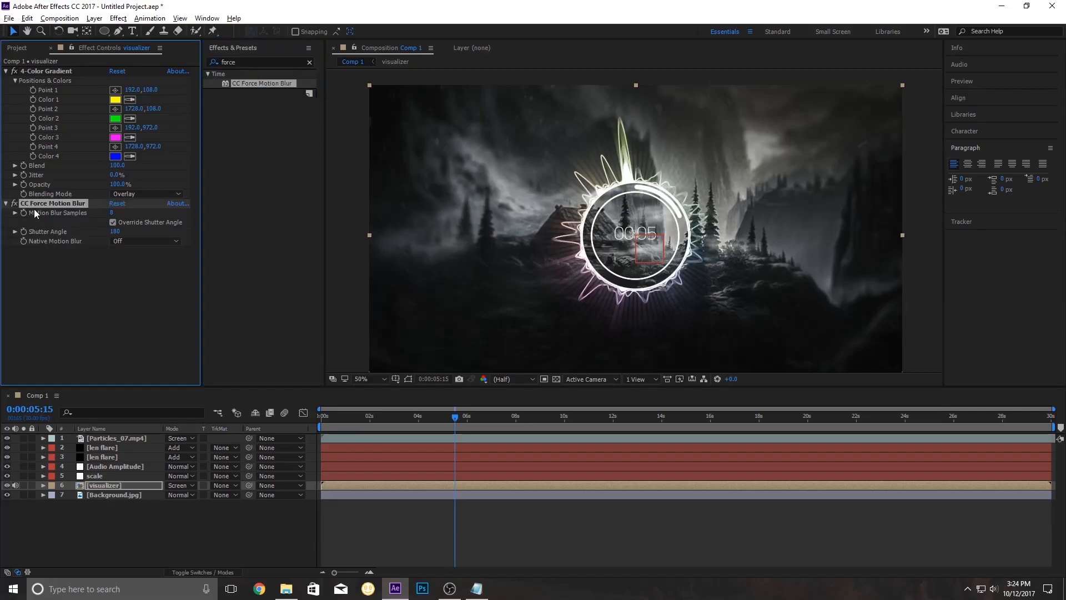
{"action": "left_click_drag", "start_coordinate": [35, 204], "coordinate": [31, 71]}
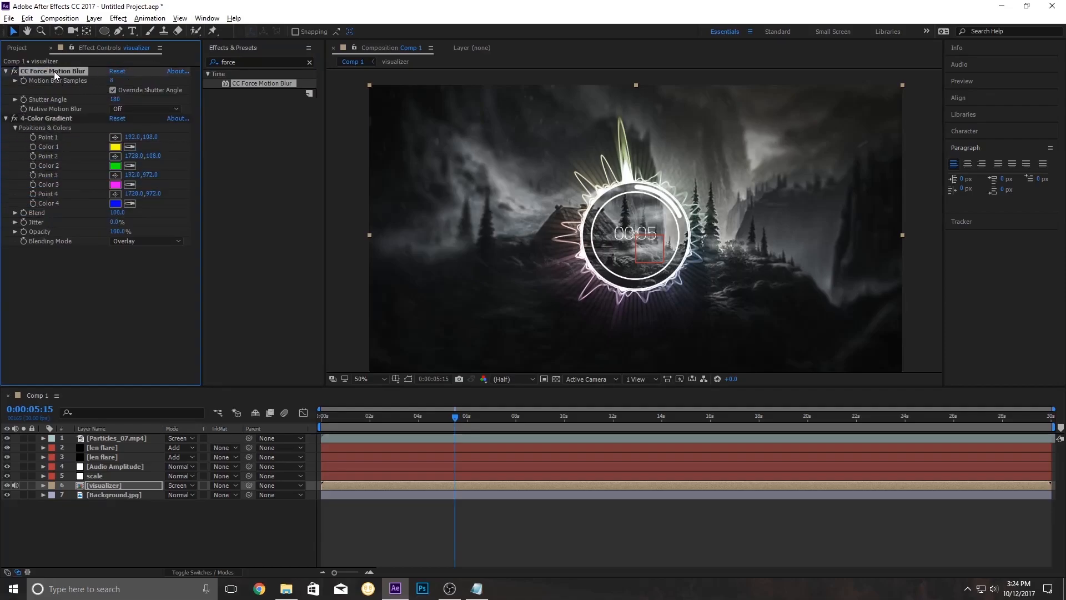
Set Motion Blur Samples to 35 and duplicate the 4-Color Gradient effect to intensify the spectrum colors.
{"action": "left_click_drag", "start_coordinate": [111, 80], "coordinate": [127, 80]}
{"action": "left_click", "coordinate": [47, 117]}
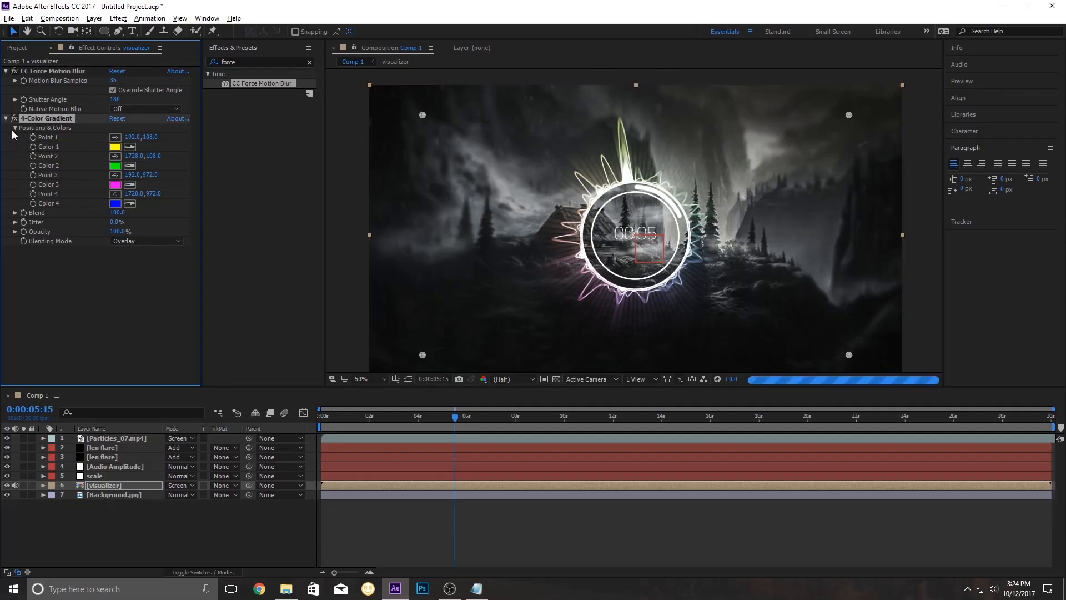
{"action": "key", "text": "ctrl+d"}
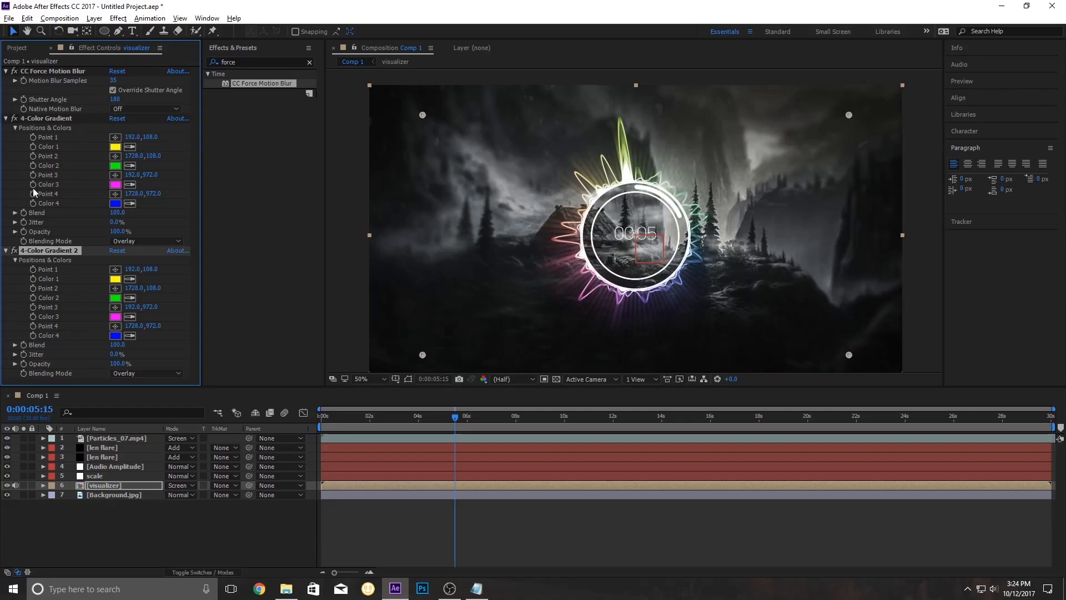
Set CC Force Motion Blur's Motion Blur Samples to 8 and preview the colored spectrum at 0:00:06:26.
{"action": "left_click", "coordinate": [59, 71]}
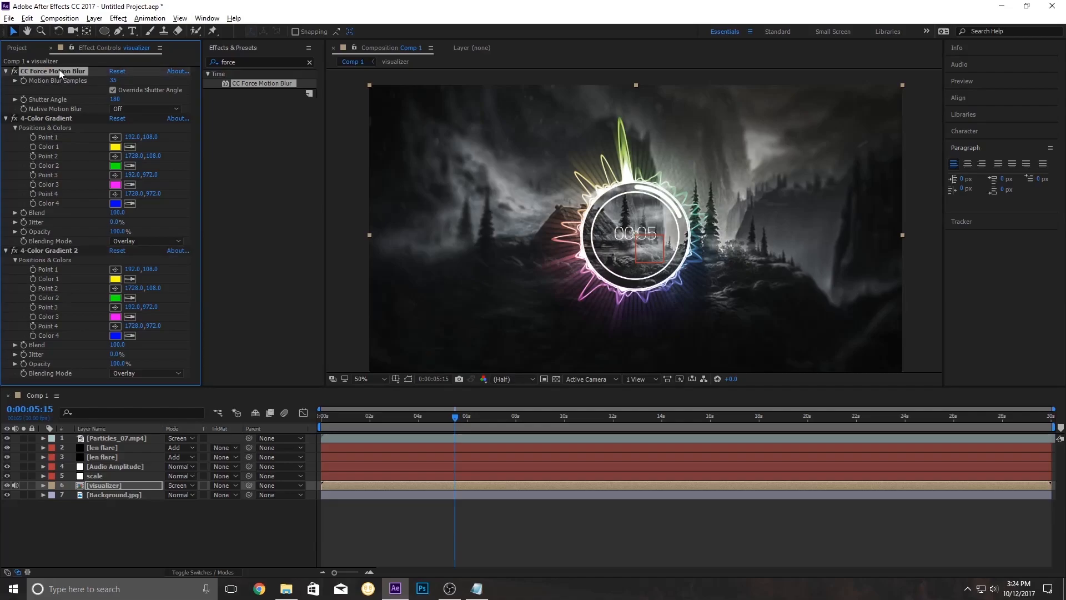
{"action": "left_click", "coordinate": [112, 80]}
{"action": "type", "text": "8"}
{"action": "key", "text": "Return"}
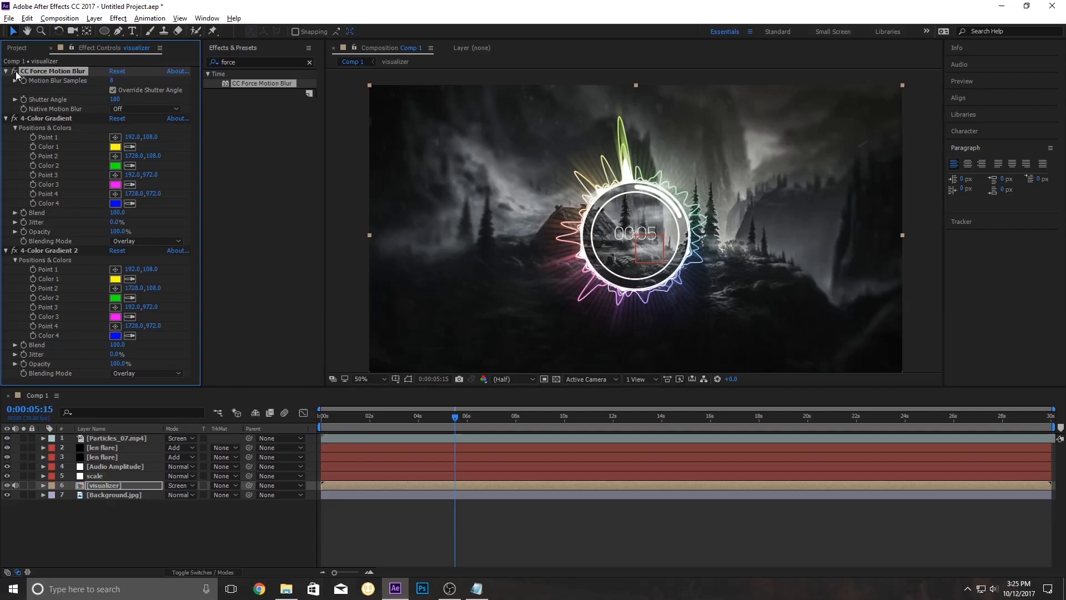
{"action": "left_click", "coordinate": [488, 419]}
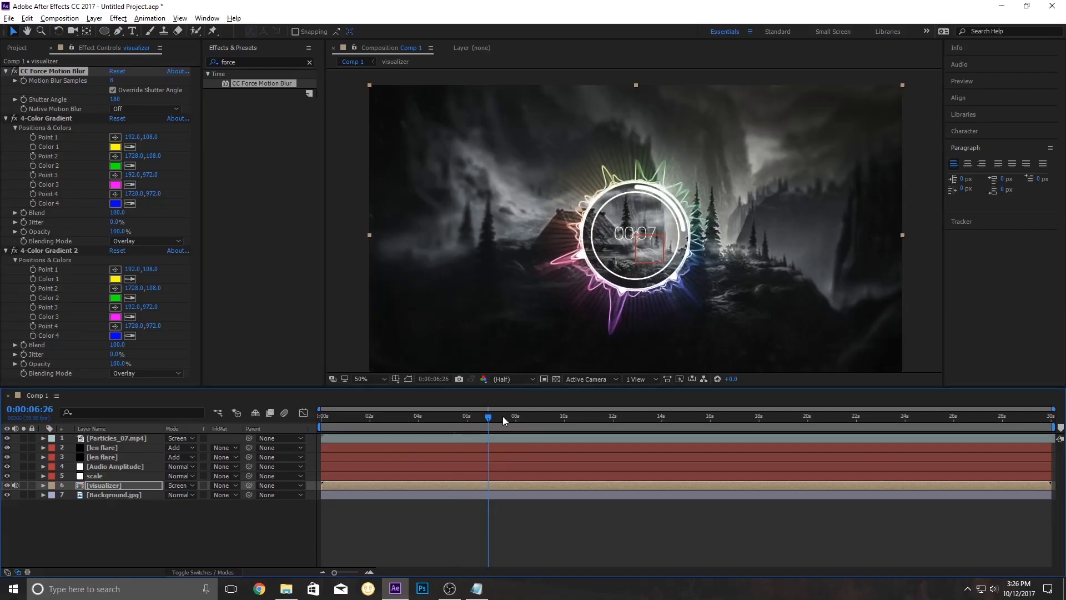